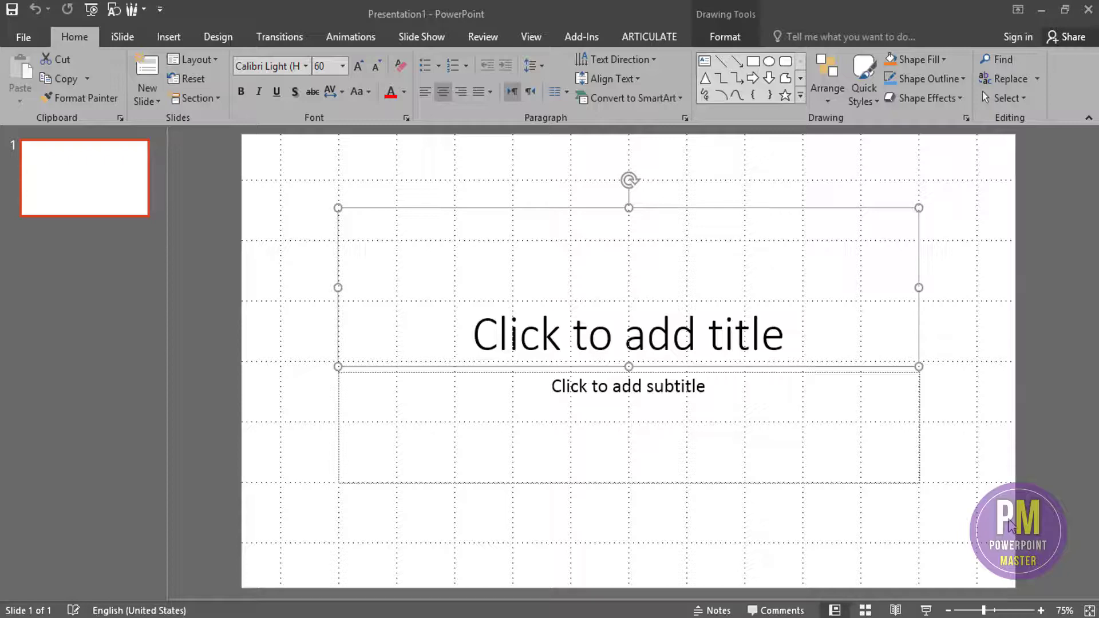
- Delete the title and subtitle placeholders, then draw a rectangle spanning the entire slide
{"action": "left_click_drag", "start_coordinate": [305, 177], "coordinate": [982, 556]}
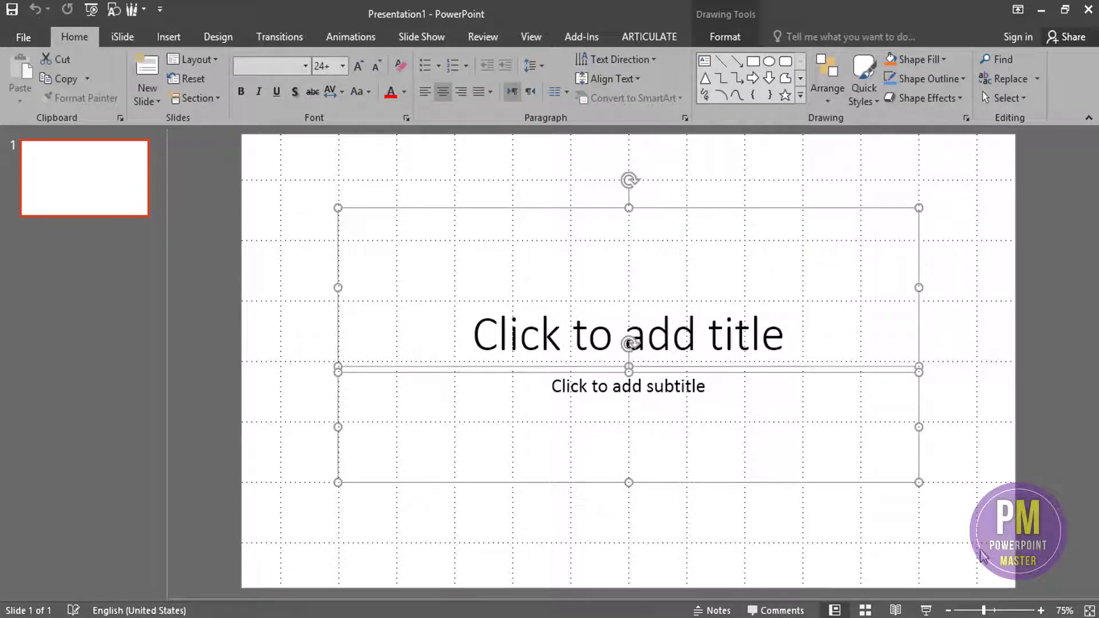
{"action": "key", "text": "Delete"}
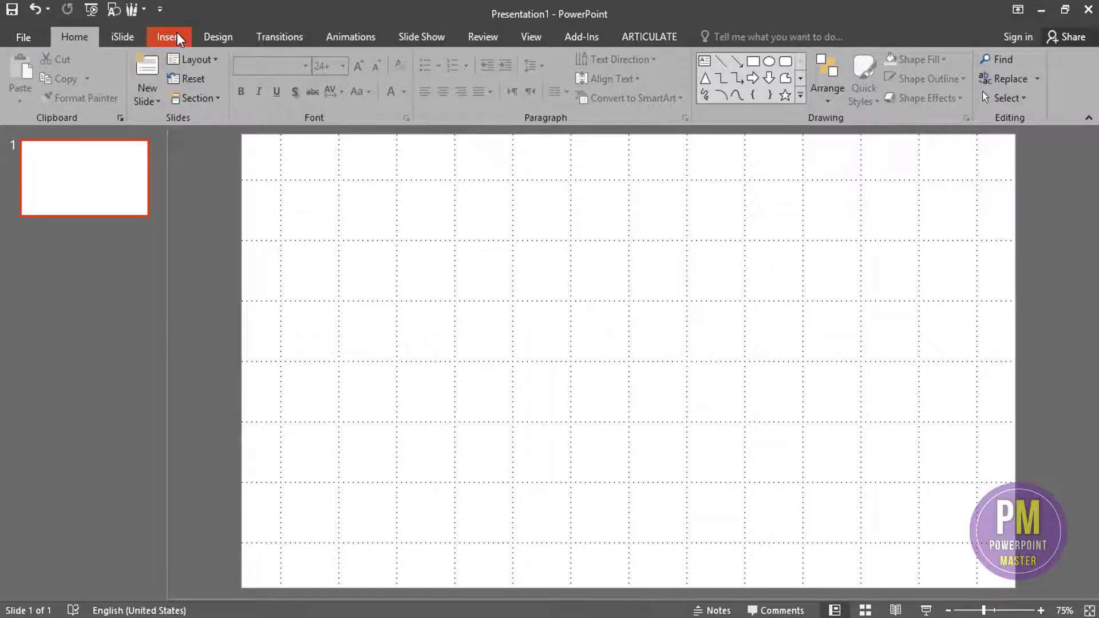
{"action": "left_click", "coordinate": [177, 40]}
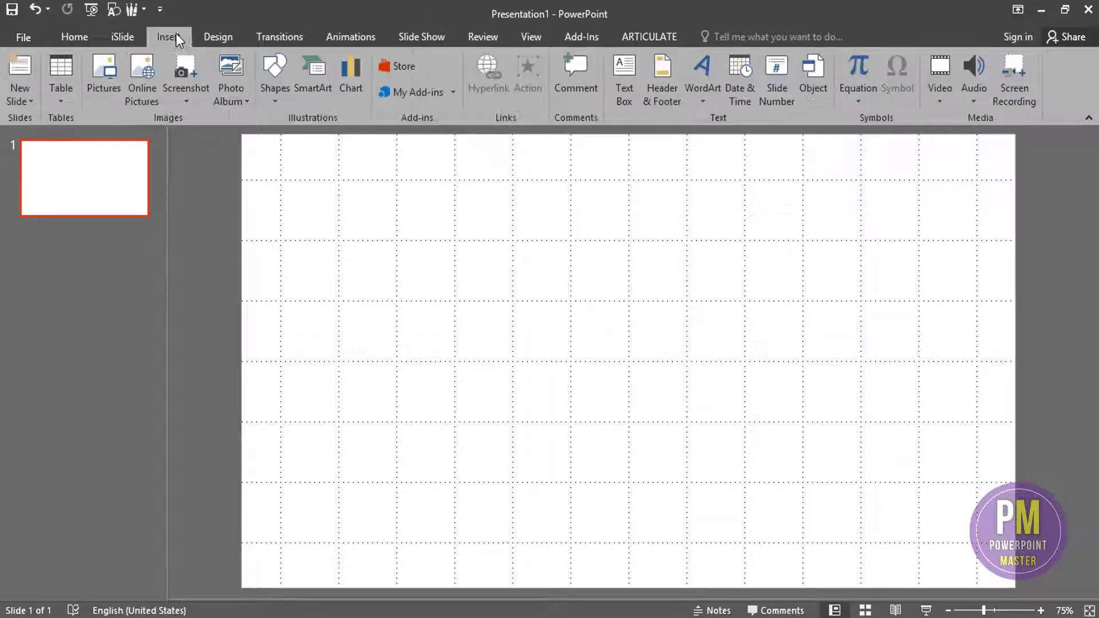
{"action": "left_click", "coordinate": [278, 100]}
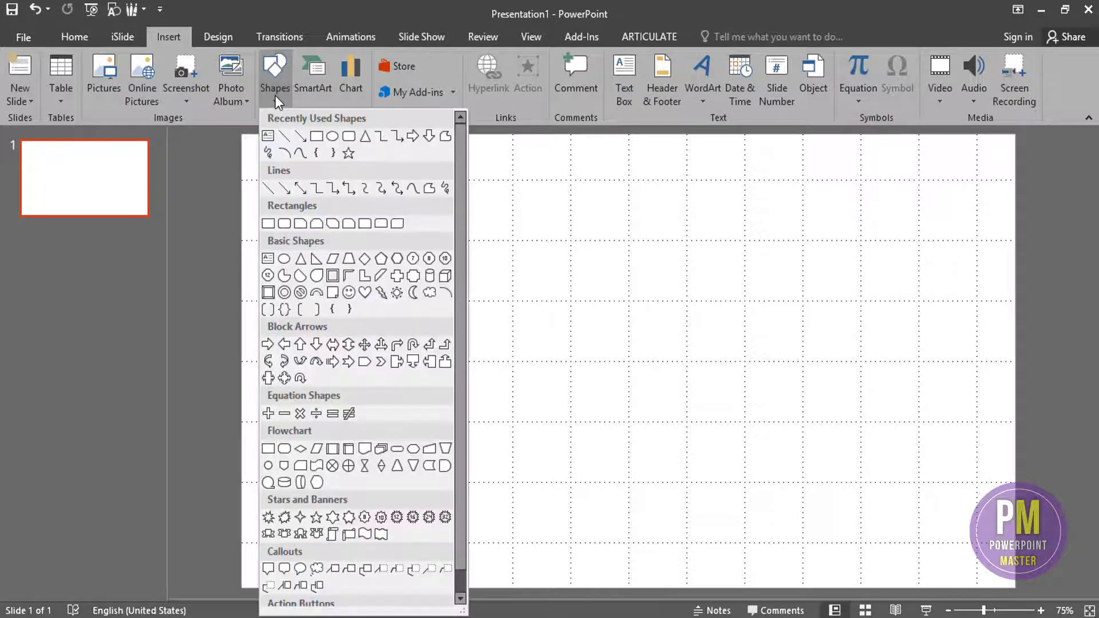
{"action": "left_click", "coordinate": [315, 136]}
{"action": "left_click_drag", "start_coordinate": [300, 164], "coordinate": [1003, 560]}
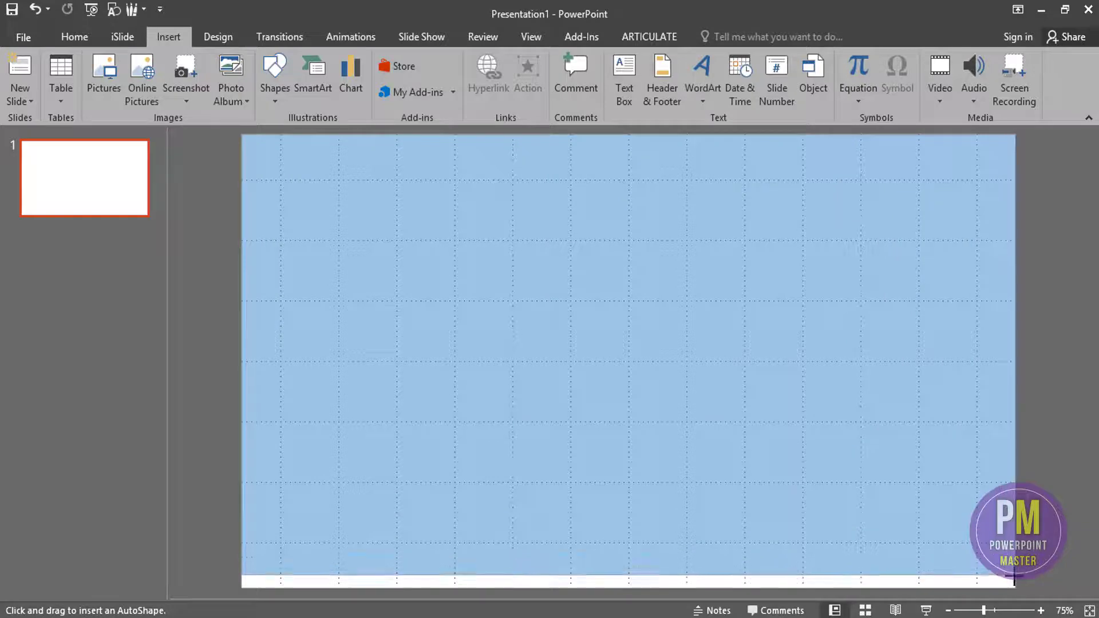
{"action": "left_click_drag", "start_coordinate": [1003, 560], "coordinate": [1015, 587]}
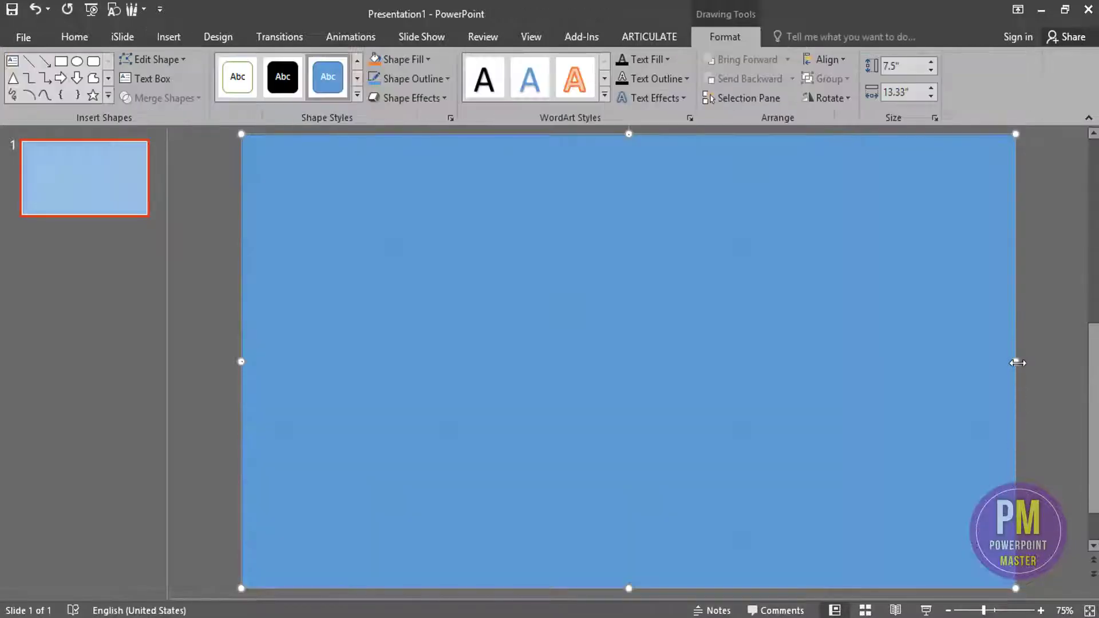
- Snap the rectangle's right and bottom edges to the slide edges and remove its outline
{"action": "left_click_drag", "start_coordinate": [1016, 362], "coordinate": [1014, 366]}
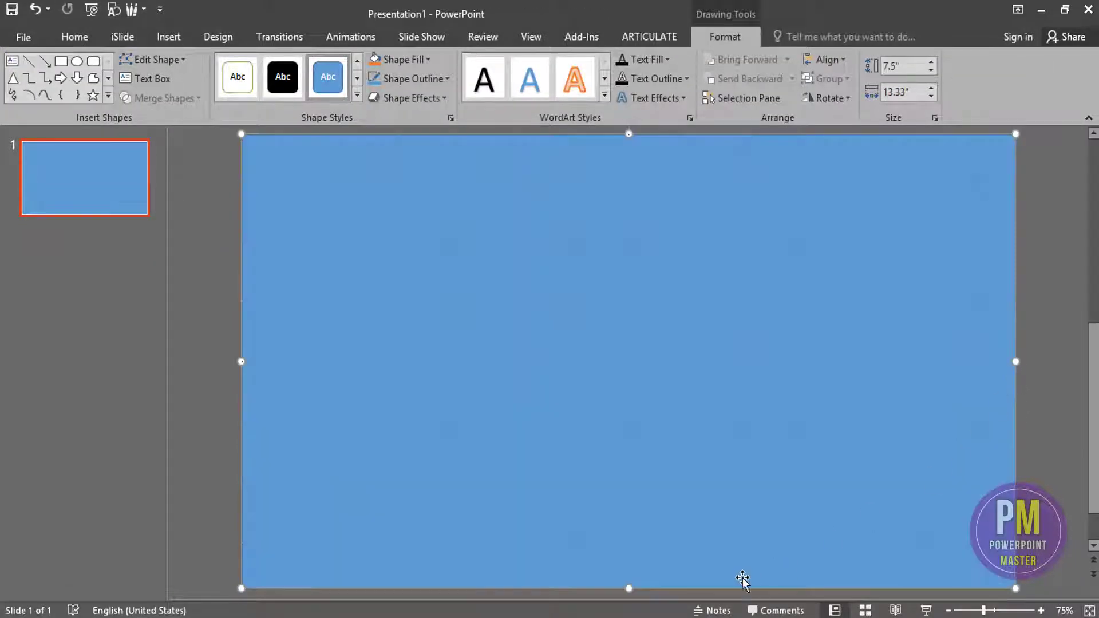
{"action": "left_click_drag", "start_coordinate": [626, 588], "coordinate": [627, 586]}
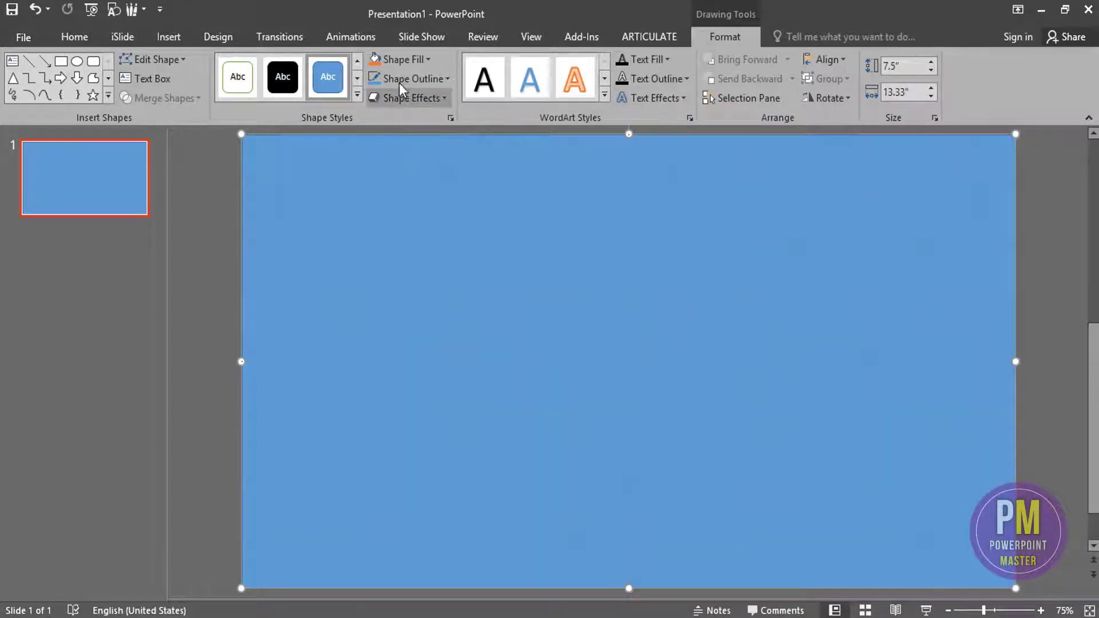
{"action": "left_click", "coordinate": [400, 81]}
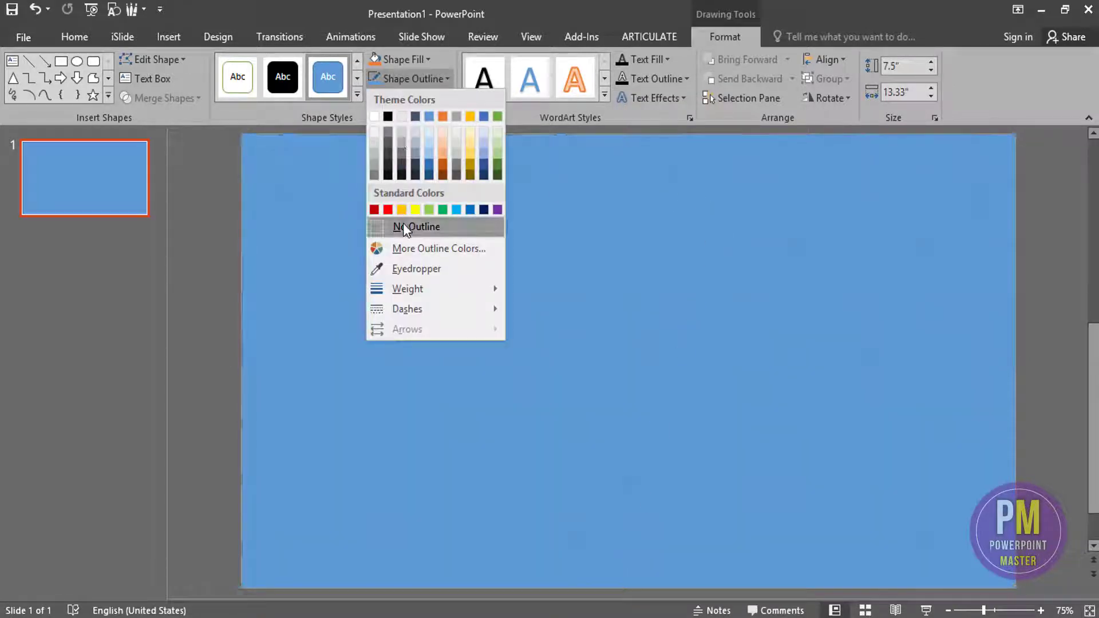
{"action": "left_click", "coordinate": [404, 227]}
- Fill the full-slide rectangle with purple
{"action": "left_click", "coordinate": [404, 60]}
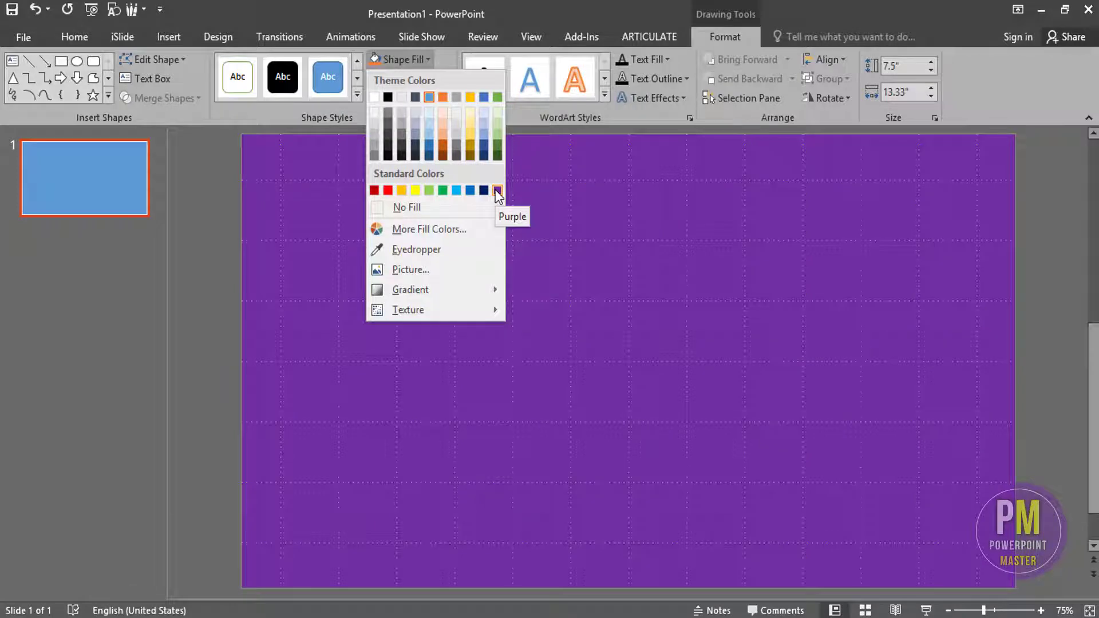
{"action": "left_click", "coordinate": [497, 191]}
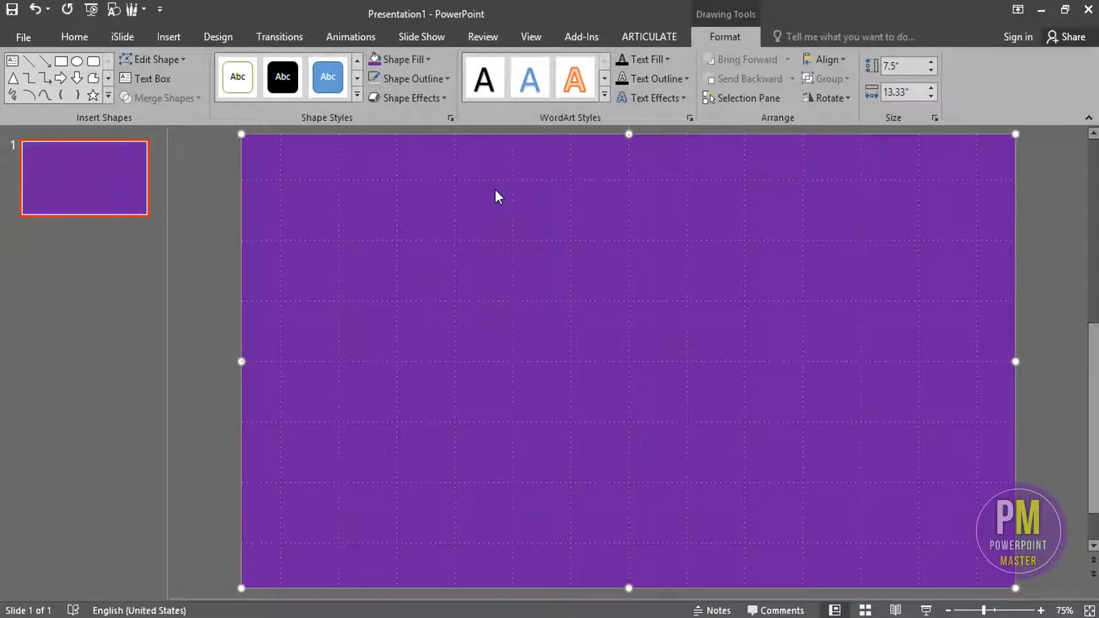
{"action": "left_click", "coordinate": [203, 193]}
- Draw a 1.03" rounded square near the top-left and reduce its corner rounding
{"action": "left_click", "coordinate": [169, 38]}
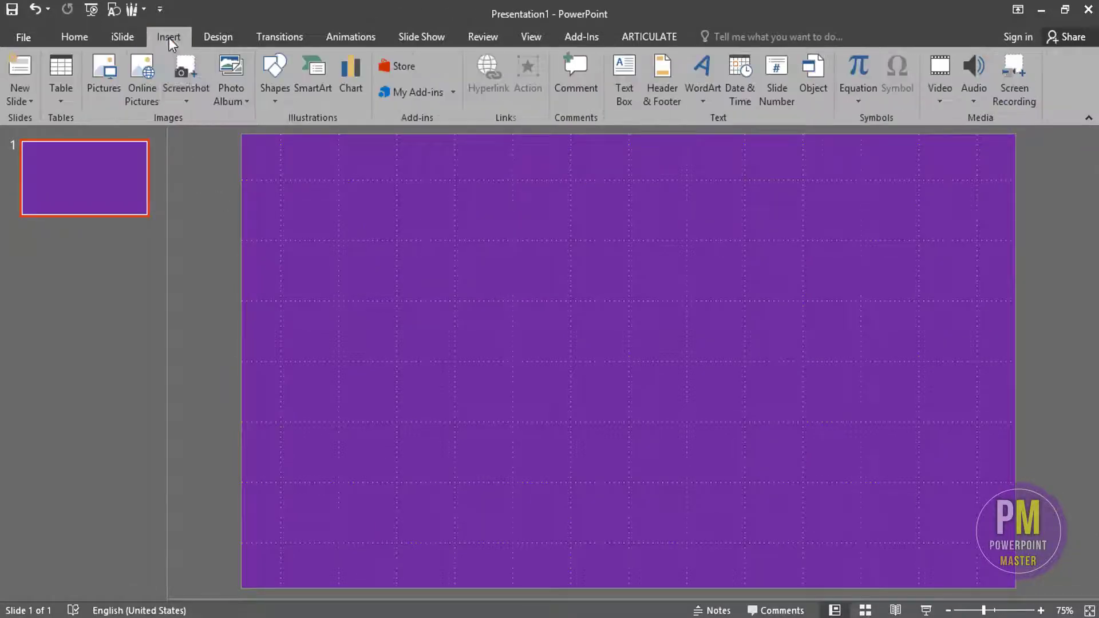
{"action": "left_click", "coordinate": [273, 100]}
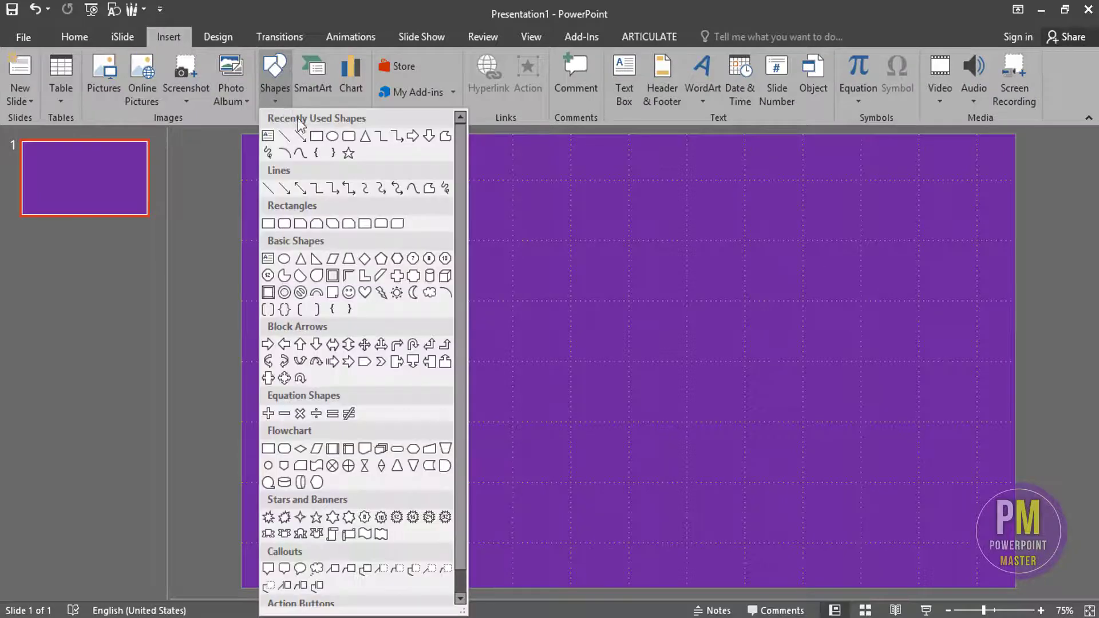
{"action": "left_click", "coordinate": [350, 137]}
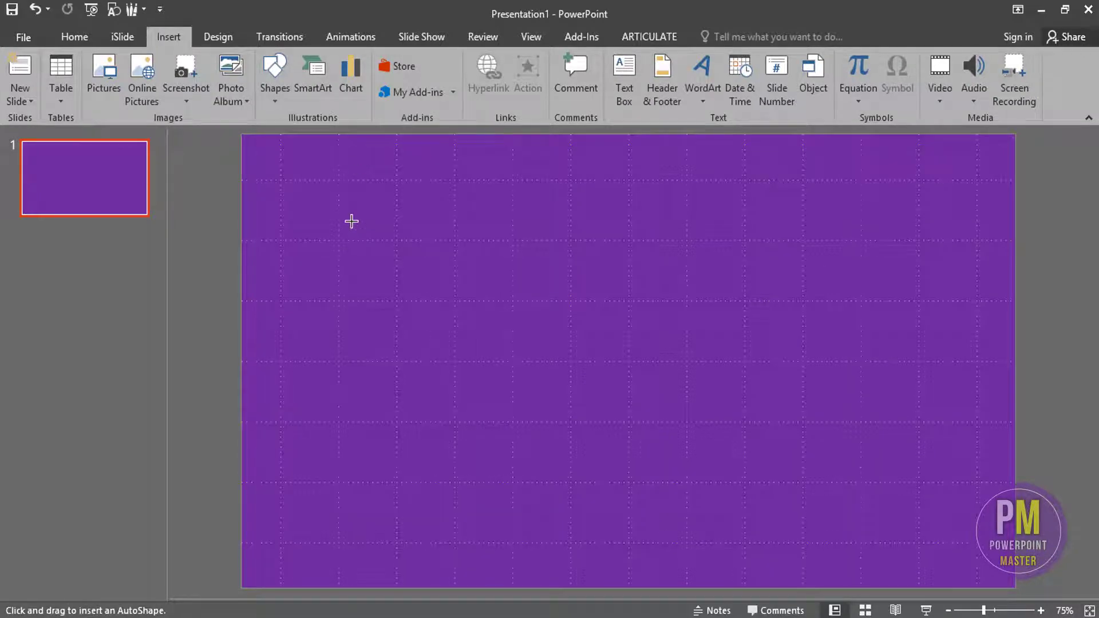
{"action": "left_click_drag", "start_coordinate": [351, 221], "coordinate": [411, 284]}
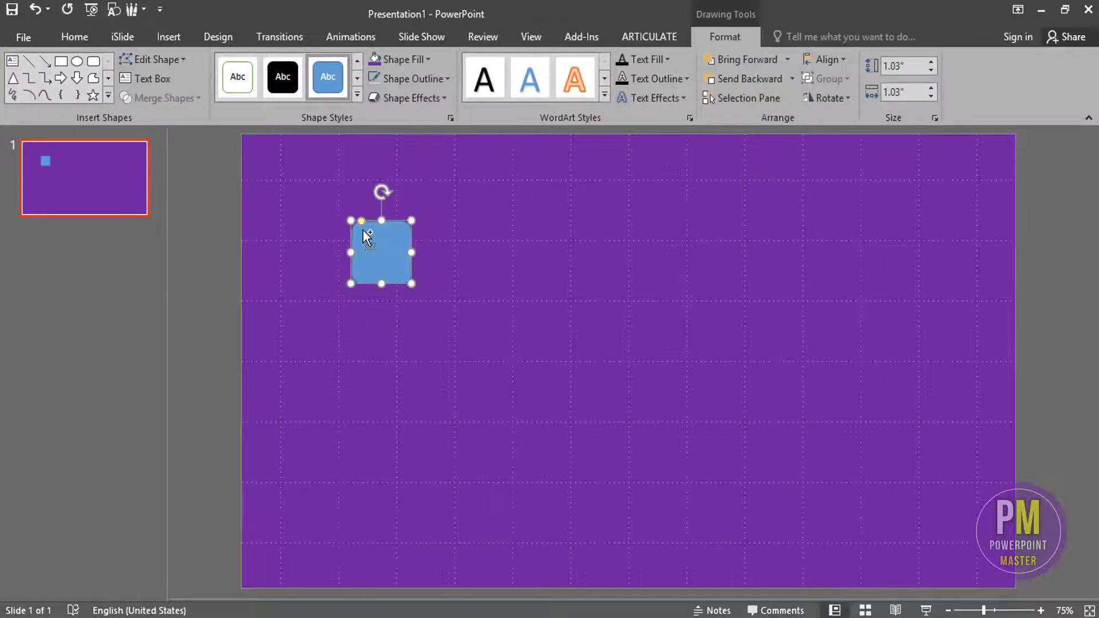
{"action": "scroll", "coordinate": [362, 230], "scroll_direction": "up", "scroll_amount": 5, "text": "ctrl"}
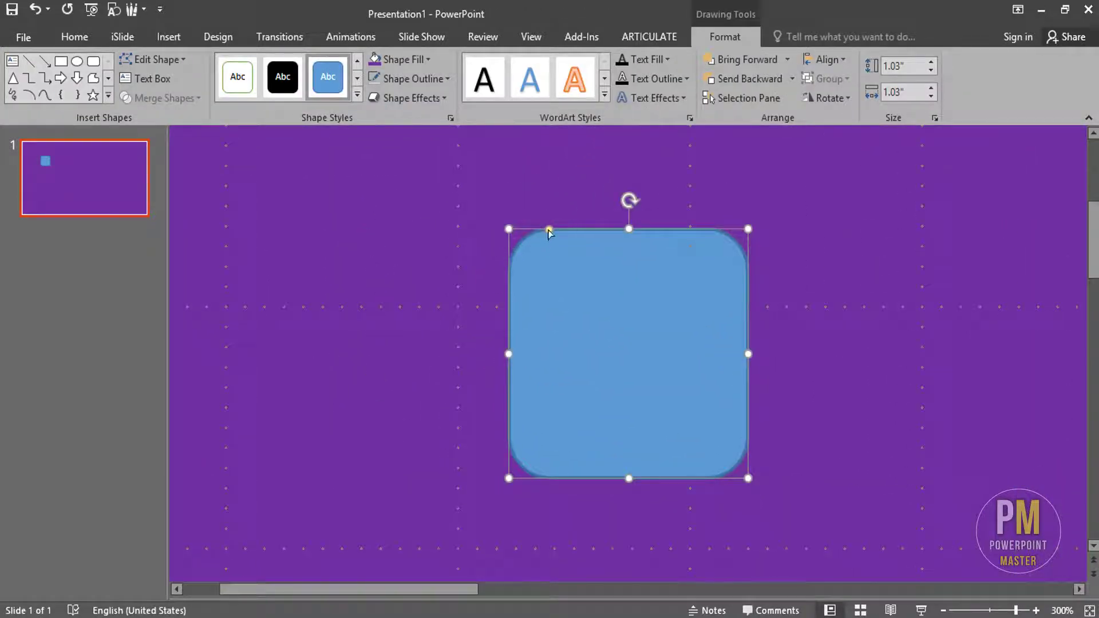
{"action": "left_click_drag", "start_coordinate": [549, 228], "coordinate": [522, 234]}
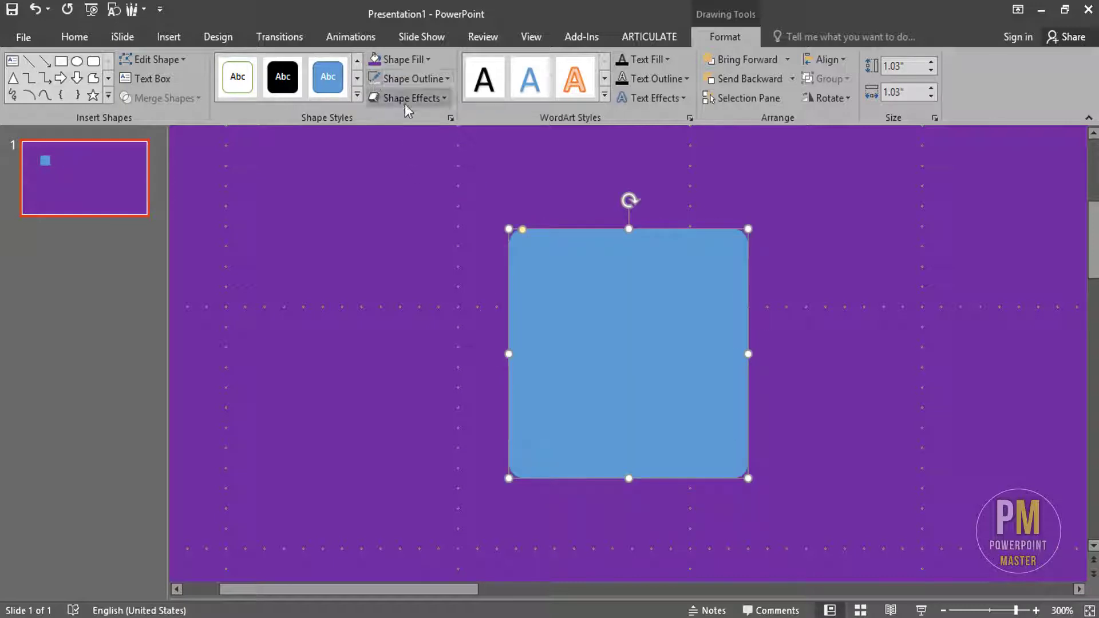
- Set the square's fill to picture or texture fill in Format Shape
{"action": "right_click", "coordinate": [700, 371]}
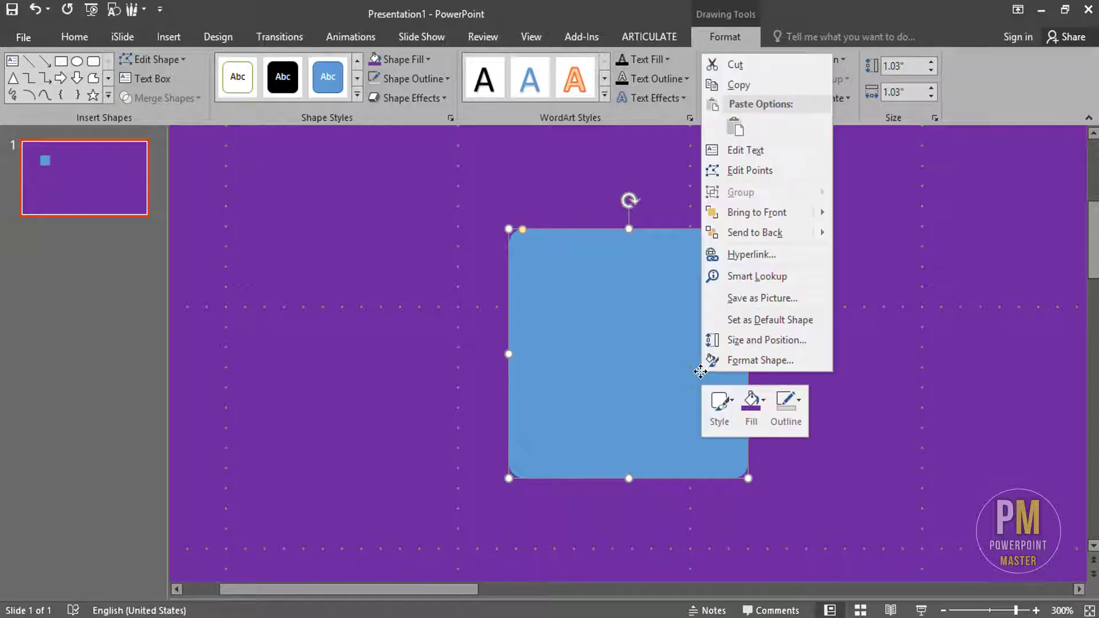
{"action": "left_click", "coordinate": [733, 359]}
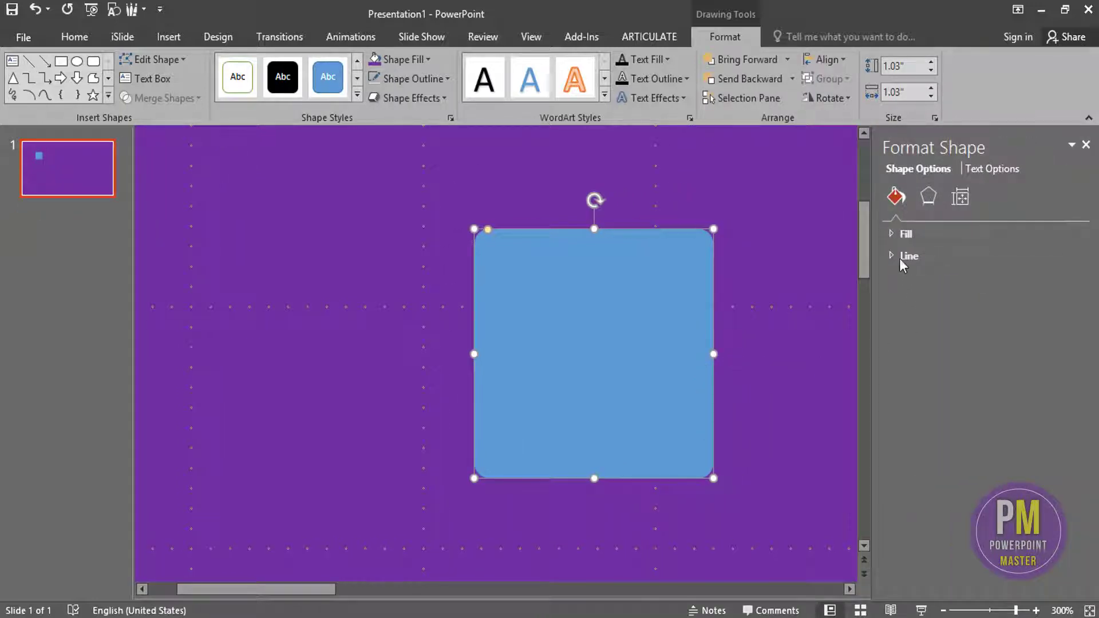
{"action": "left_click", "coordinate": [918, 235]}
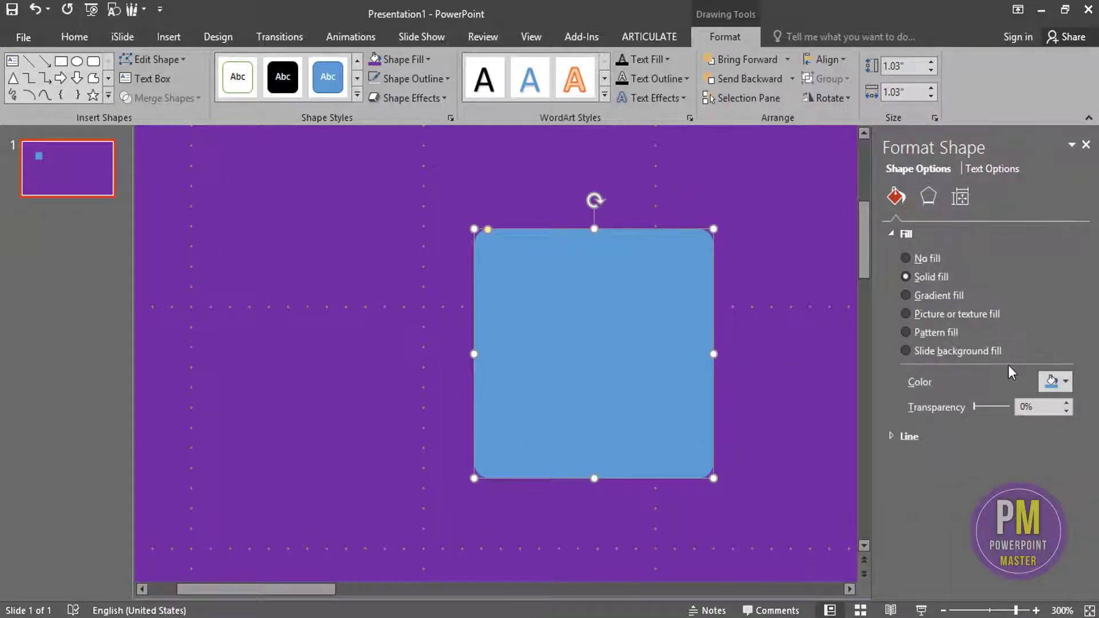
{"action": "left_click", "coordinate": [940, 334]}
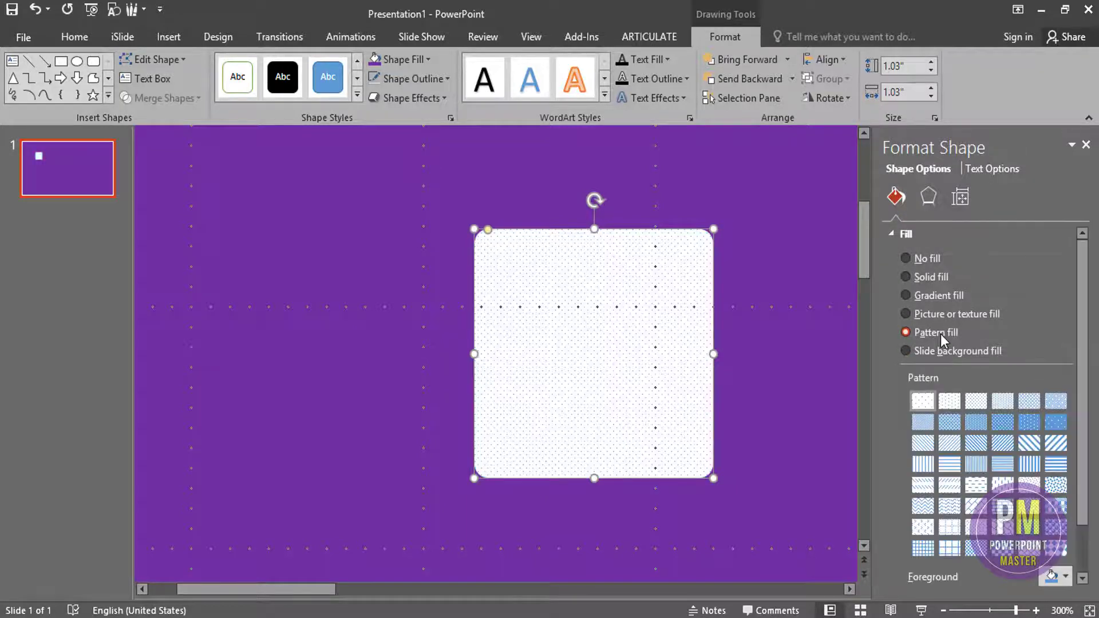
{"action": "left_click", "coordinate": [938, 318]}
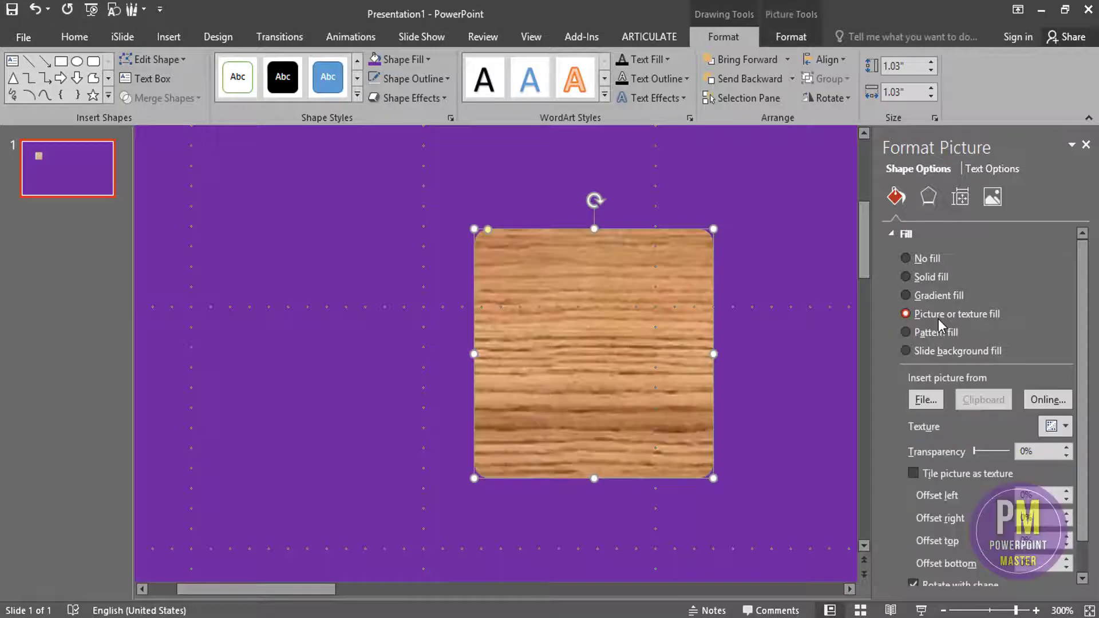
- Apply the tiled Oak texture and rotate the square 90° so the grain runs vertically
{"action": "left_click", "coordinate": [935, 352]}
{"action": "left_click", "coordinate": [1060, 427]}
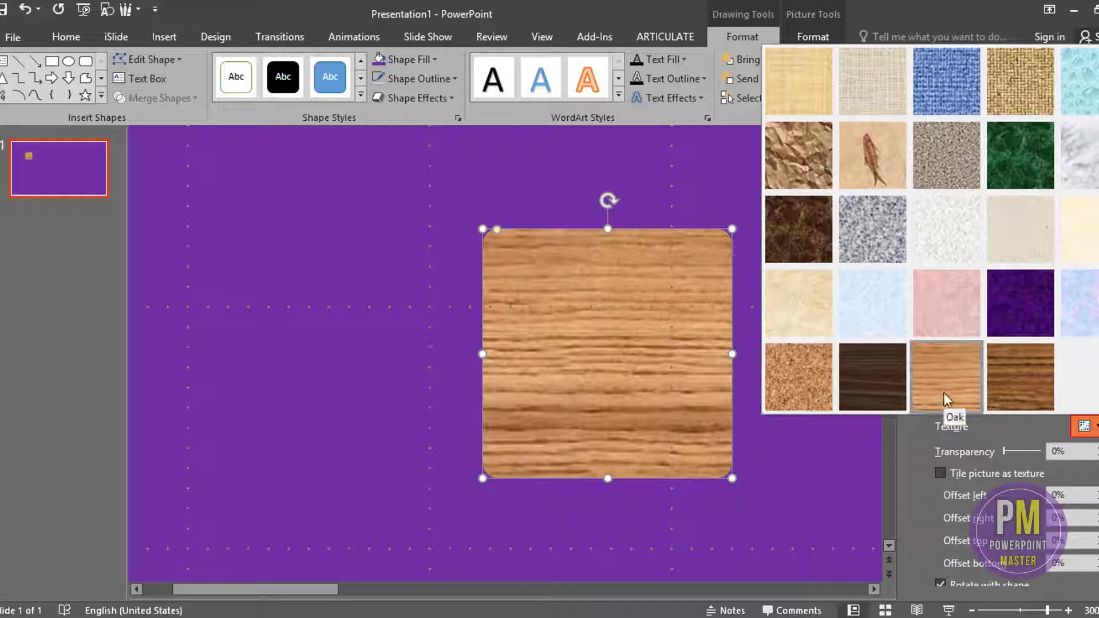
{"action": "left_click", "coordinate": [945, 399]}
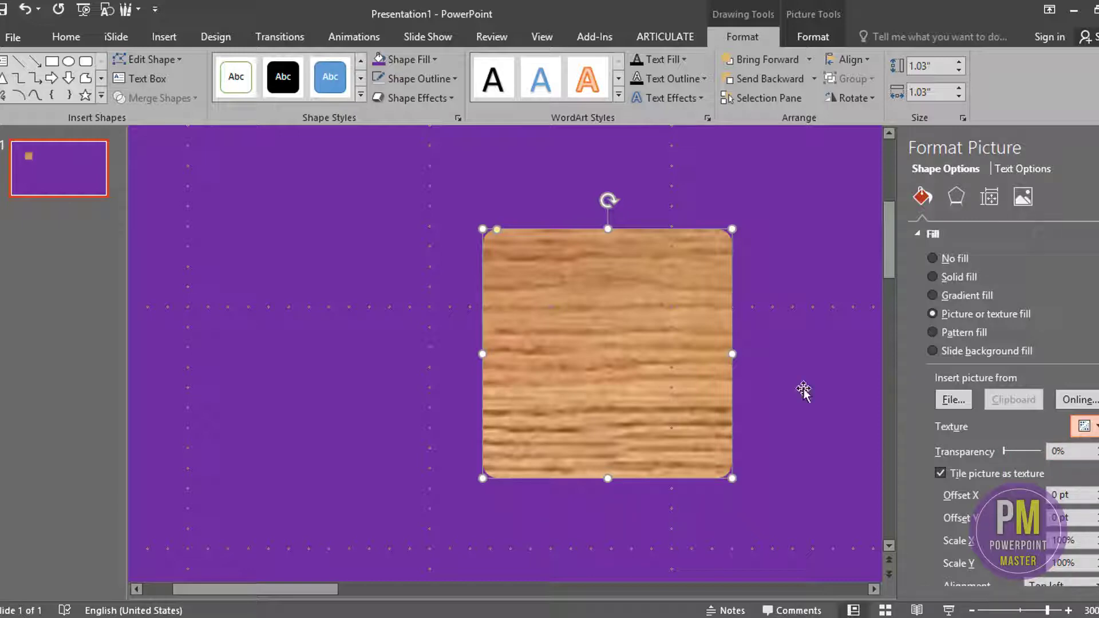
{"action": "mouse_move", "coordinate": [608, 200]}
{"action": "left_mouse_down"}
{"action": "mouse_move", "coordinate": [725, 292]}
{"action": "mouse_move", "coordinate": [744, 359]}
{"action": "left_mouse_up"}
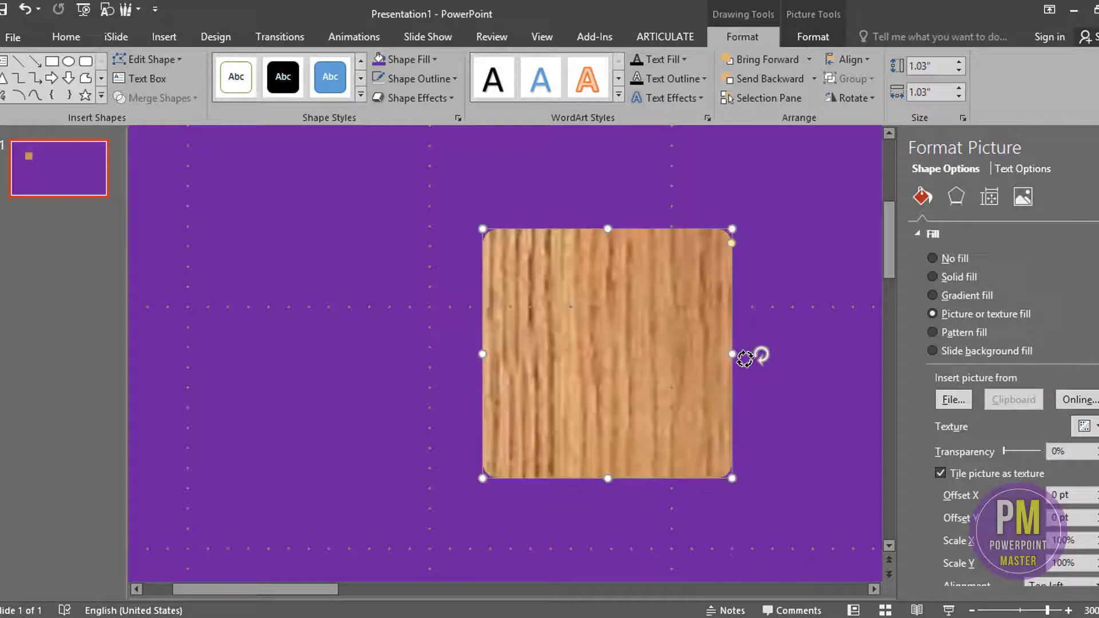
{"action": "left_click", "coordinate": [1090, 148]}
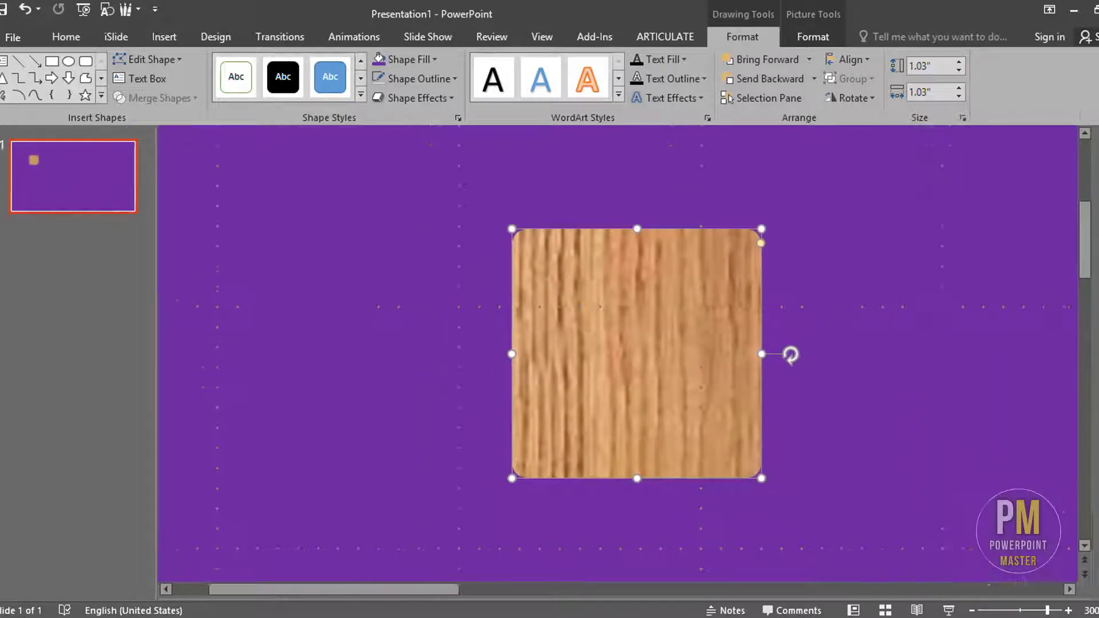
- Fine-tune the tile's corner rounding and duplicate the wood square to its right
{"action": "scroll", "coordinate": [884, 264], "scroll_direction": "down", "scroll_amount": 5, "text": "ctrl"}
{"action": "scroll", "coordinate": [884, 265], "scroll_direction": "down", "scroll_amount": 5, "text": "ctrl"}
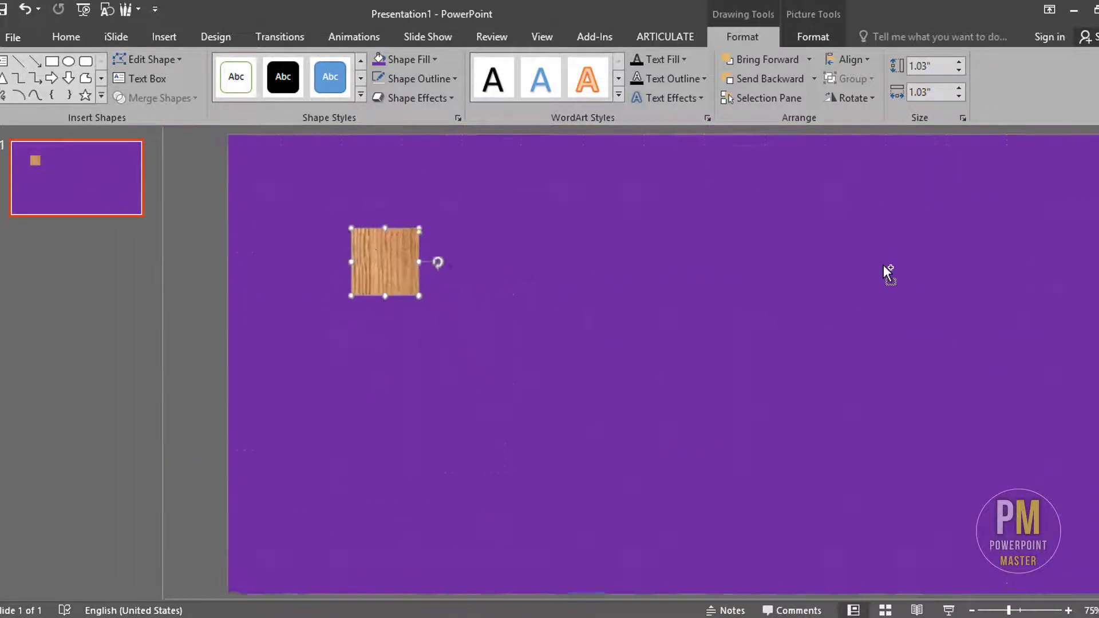
{"action": "key", "text": "shift+F9"}
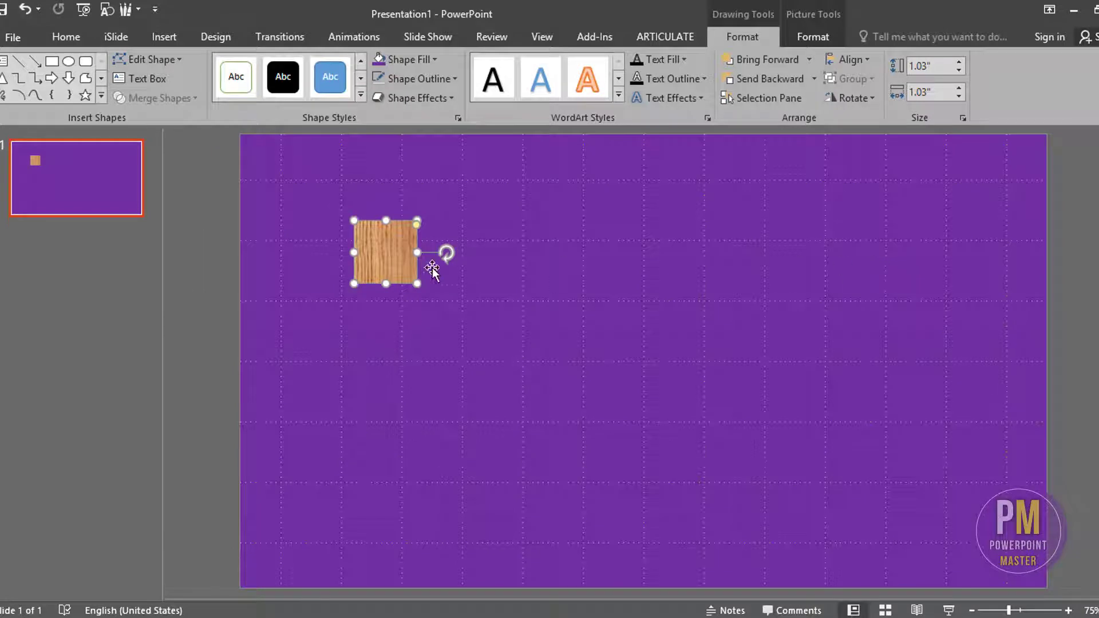
{"action": "scroll", "coordinate": [395, 278], "scroll_direction": "up", "scroll_amount": 5, "text": "ctrl"}
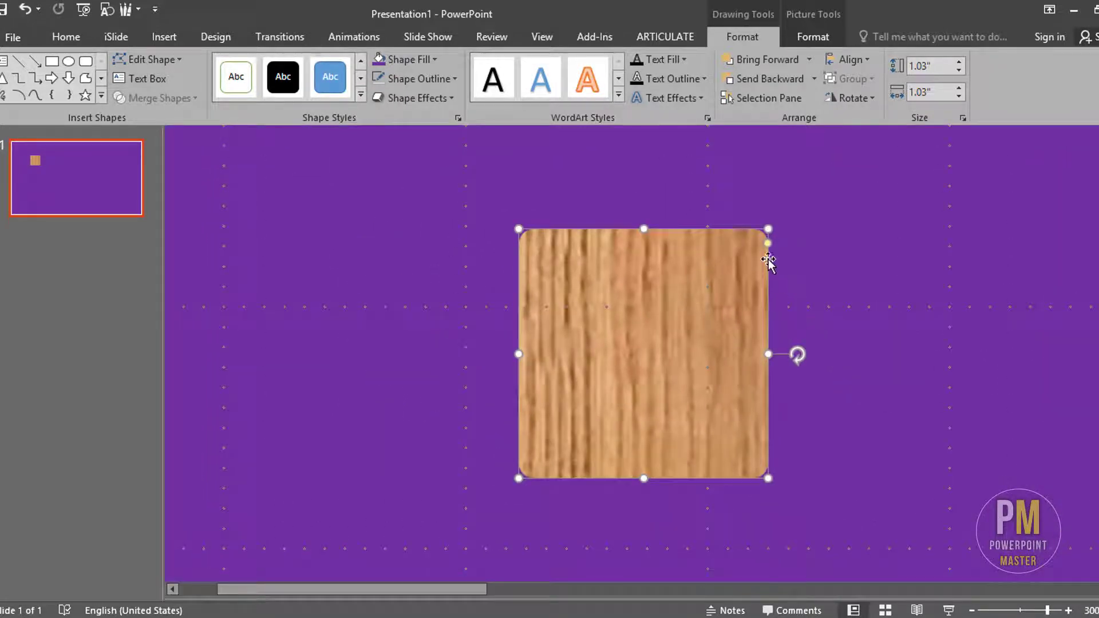
{"action": "left_click_drag", "start_coordinate": [768, 244], "coordinate": [768, 238]}
{"action": "scroll", "coordinate": [703, 302], "scroll_direction": "down", "scroll_amount": 5, "text": "ctrl"}
{"action": "scroll", "coordinate": [544, 331], "scroll_direction": "down", "scroll_amount": 1, "text": "ctrl"}
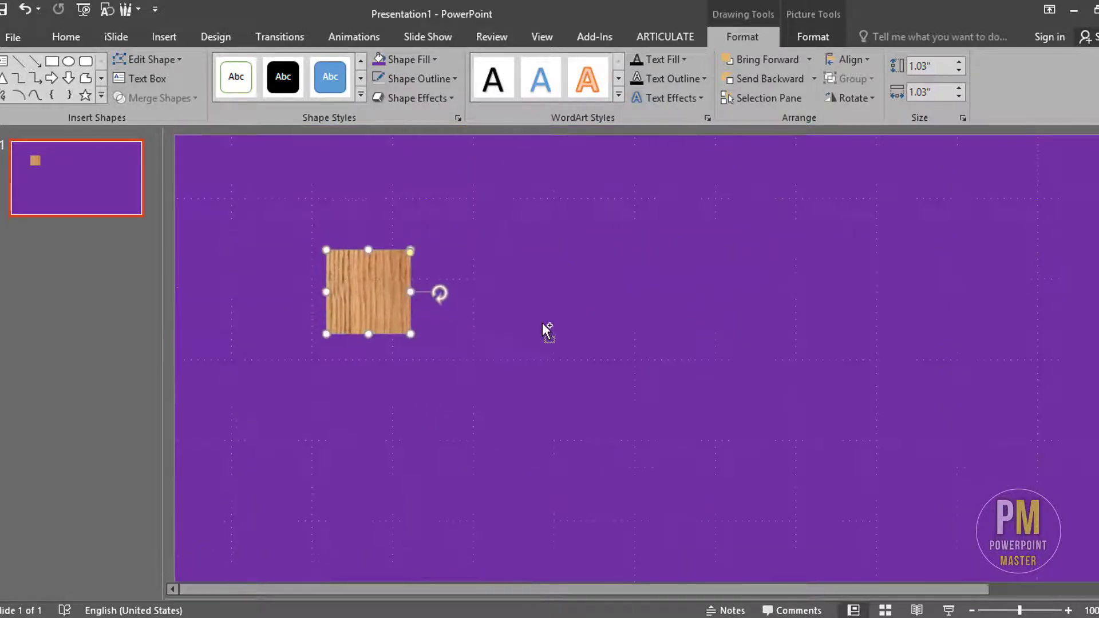
{"action": "scroll", "coordinate": [545, 330], "scroll_direction": "down", "scroll_amount": 3, "text": "ctrl"}
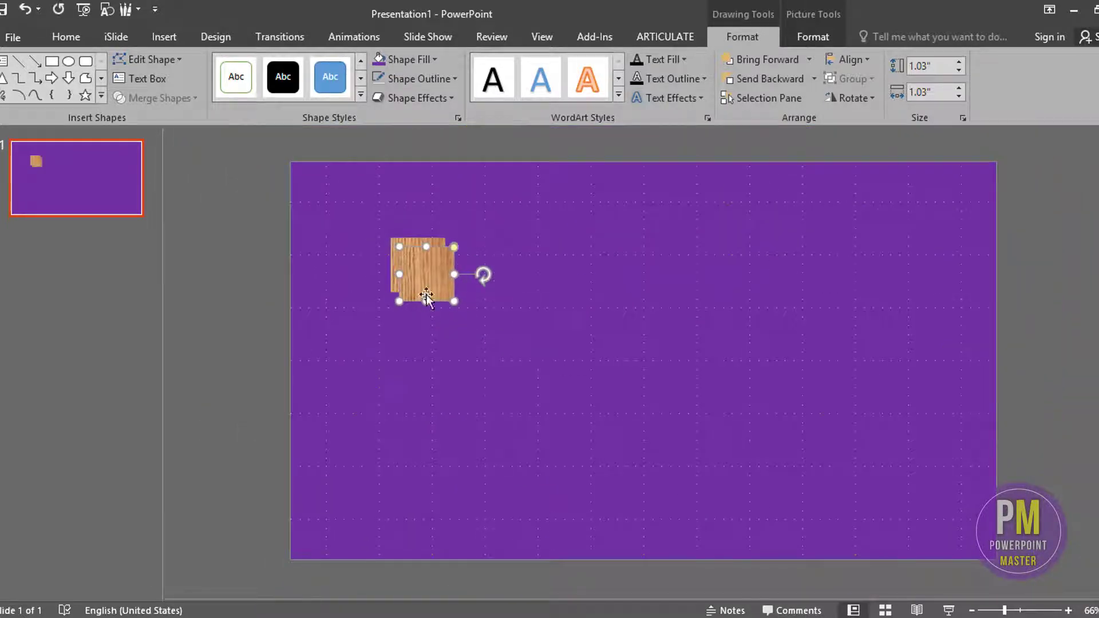
{"action": "left_click_drag", "start_coordinate": [440, 252], "coordinate": [878, 257]}
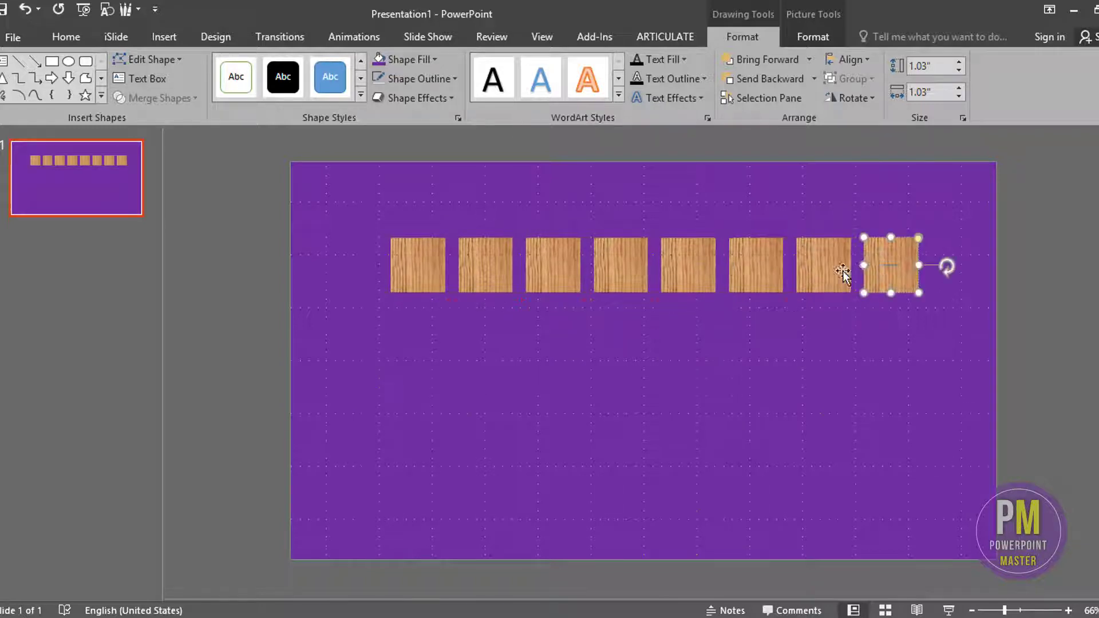
- Copy the row of eight tiles downward into second, third and fourth rows
{"action": "left_click_drag", "start_coordinate": [257, 215], "coordinate": [980, 332]}
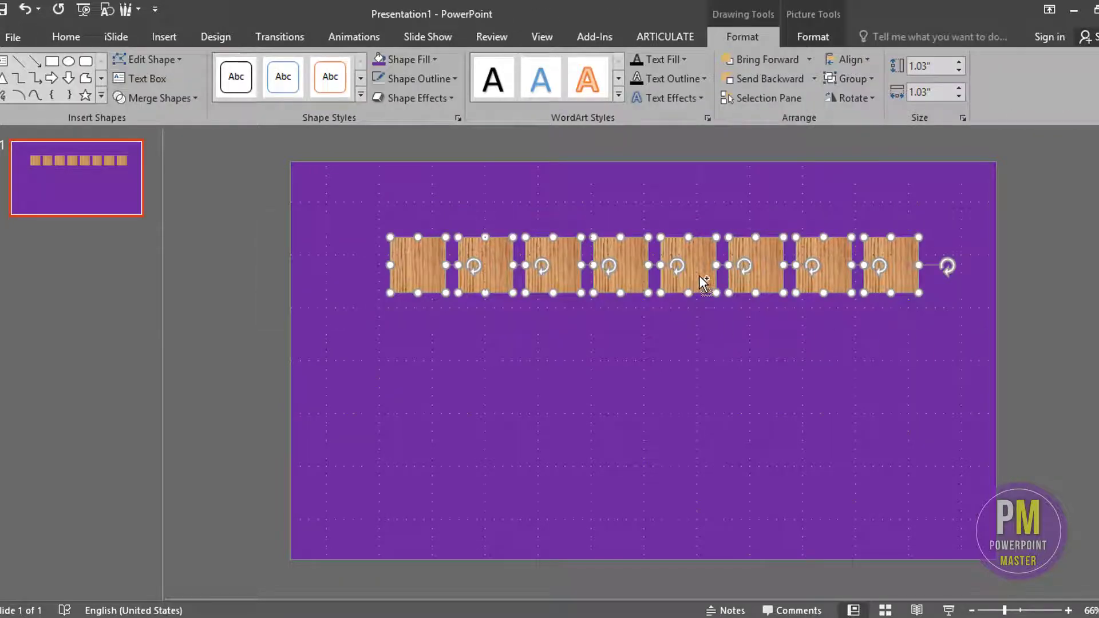
{"action": "left_click_drag", "start_coordinate": [705, 283], "coordinate": [715, 351]}
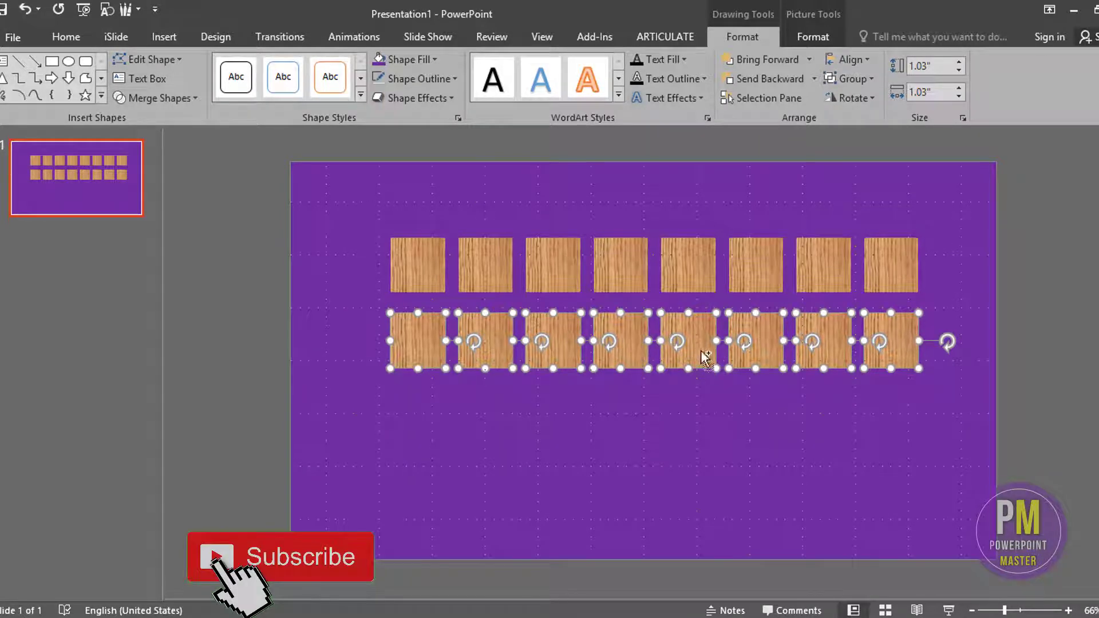
{"action": "left_click_drag", "start_coordinate": [701, 350], "coordinate": [711, 425]}
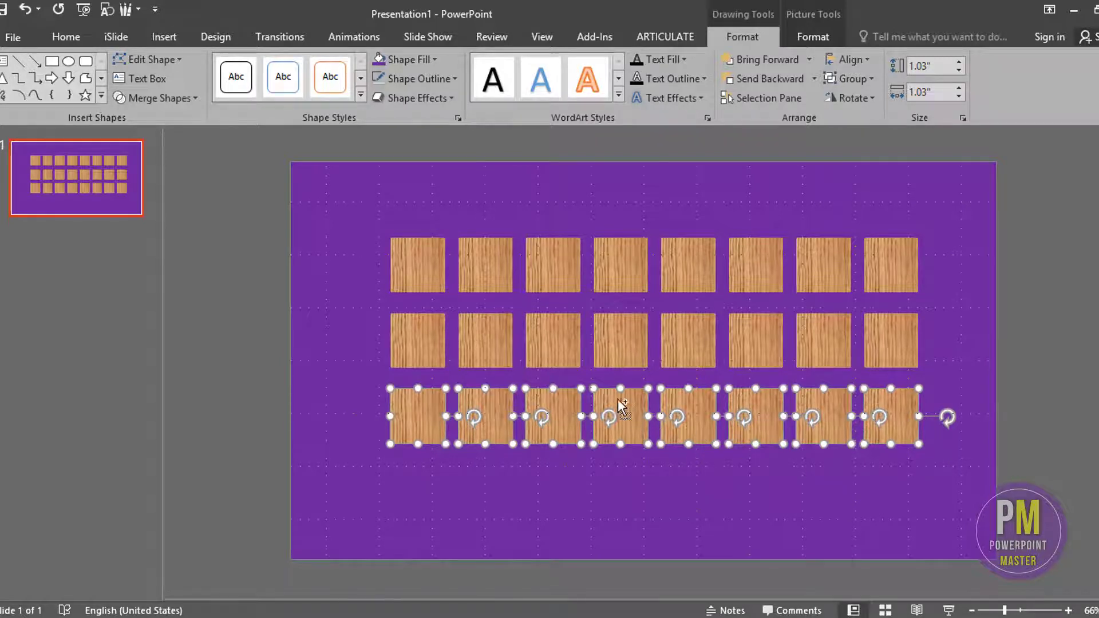
{"action": "left_click_drag", "start_coordinate": [622, 402], "coordinate": [630, 479]}
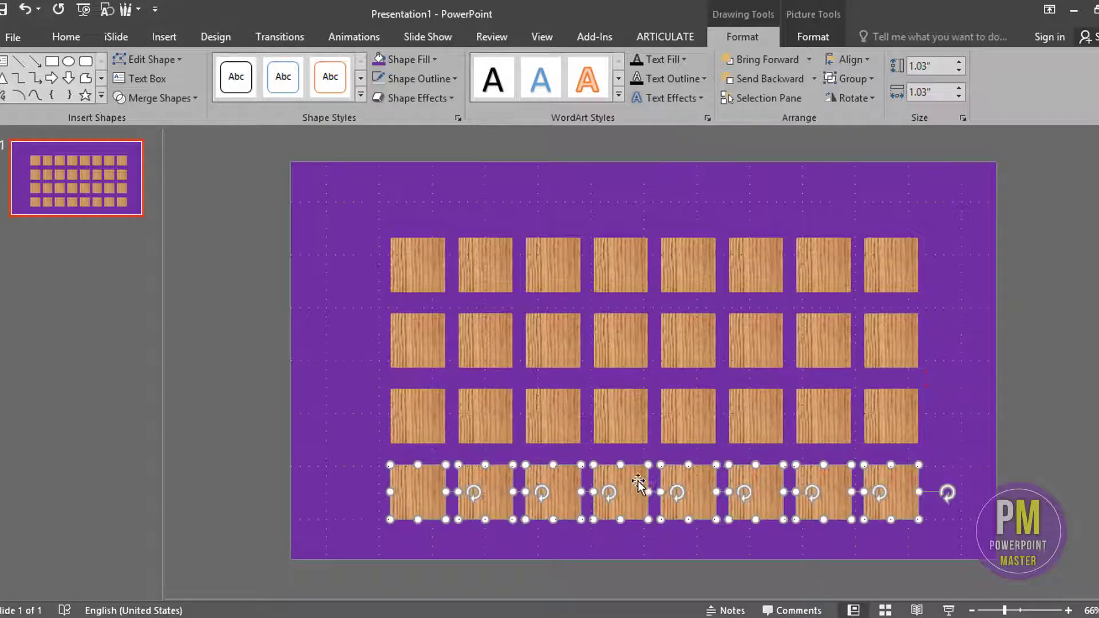
- Delete six bottom-row tiles, leaving two centred tiles in the fourth row
{"action": "left_click", "coordinate": [835, 549]}
{"action": "left_click", "coordinate": [828, 509]}
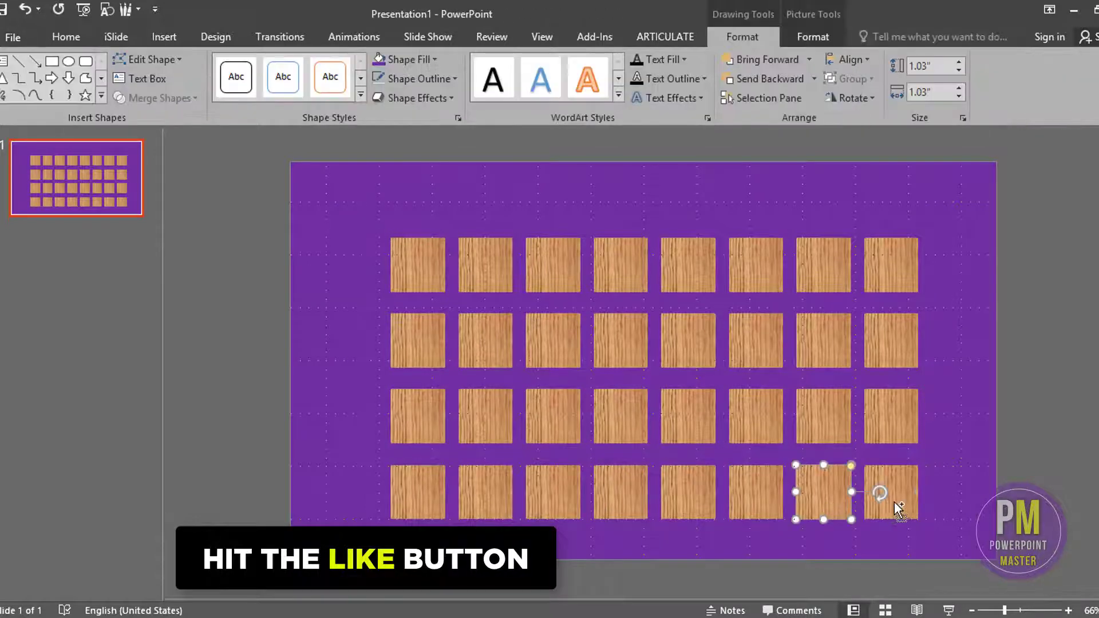
{"action": "left_click", "coordinate": [884, 505], "text": "shift"}
{"action": "left_click", "coordinate": [761, 508], "text": "shift"}
{"action": "left_click", "coordinate": [567, 492], "text": "shift"}
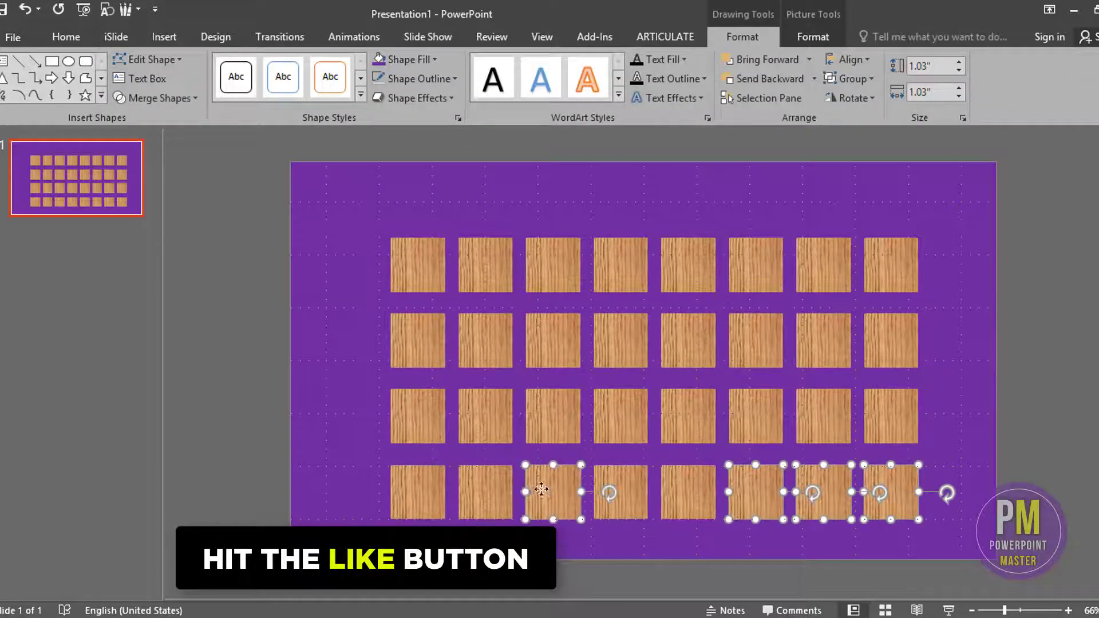
{"action": "left_click", "coordinate": [466, 491], "text": "shift"}
{"action": "left_click", "coordinate": [434, 498], "text": "shift"}
{"action": "key", "text": "Delete"}
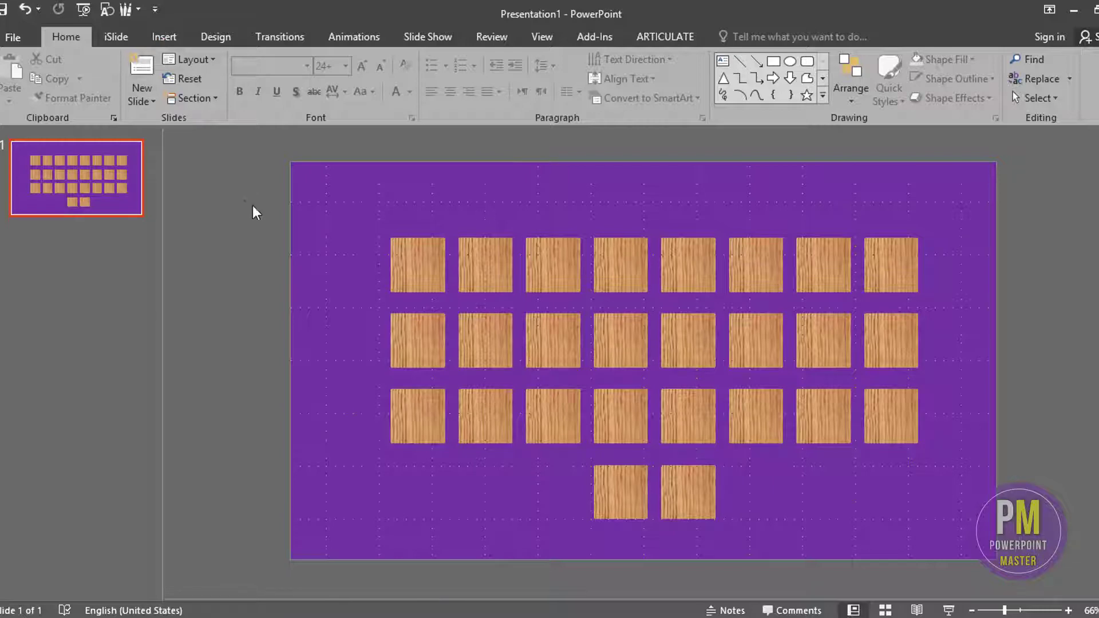
- Select all 26 wood tiles and apply an Outer shadow preset from Shape Effects
{"action": "mouse_move", "coordinate": [252, 209]}
{"action": "left_mouse_down"}
{"action": "mouse_move", "coordinate": [1046, 511]}
{"action": "mouse_move", "coordinate": [1046, 541]}
{"action": "left_mouse_up"}
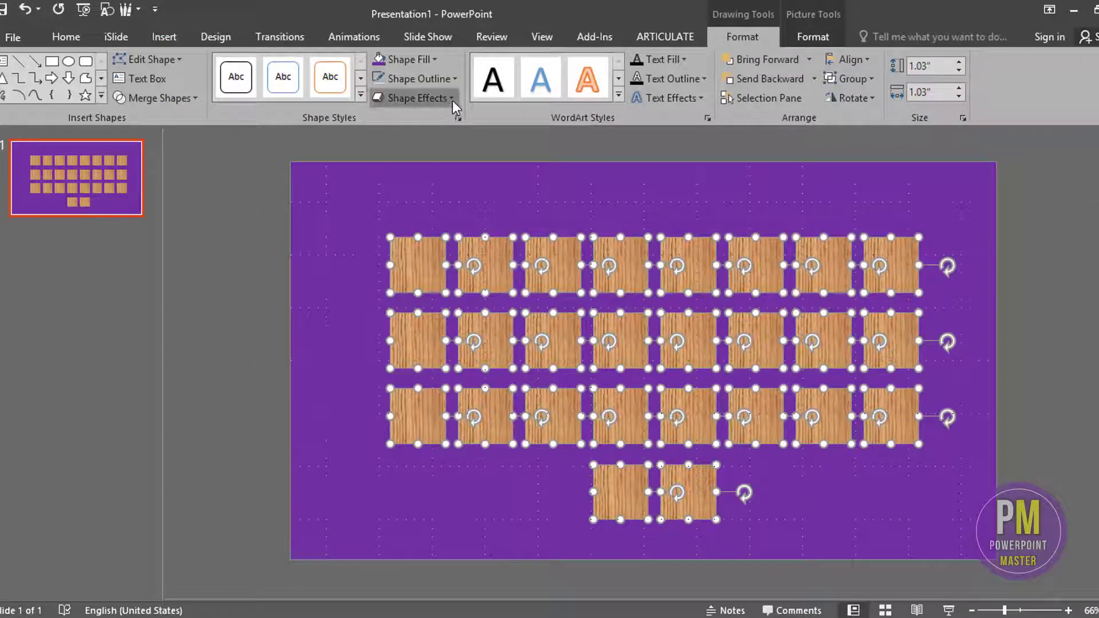
{"action": "left_click", "coordinate": [452, 101]}
{"action": "mouse_move", "coordinate": [427, 166]}
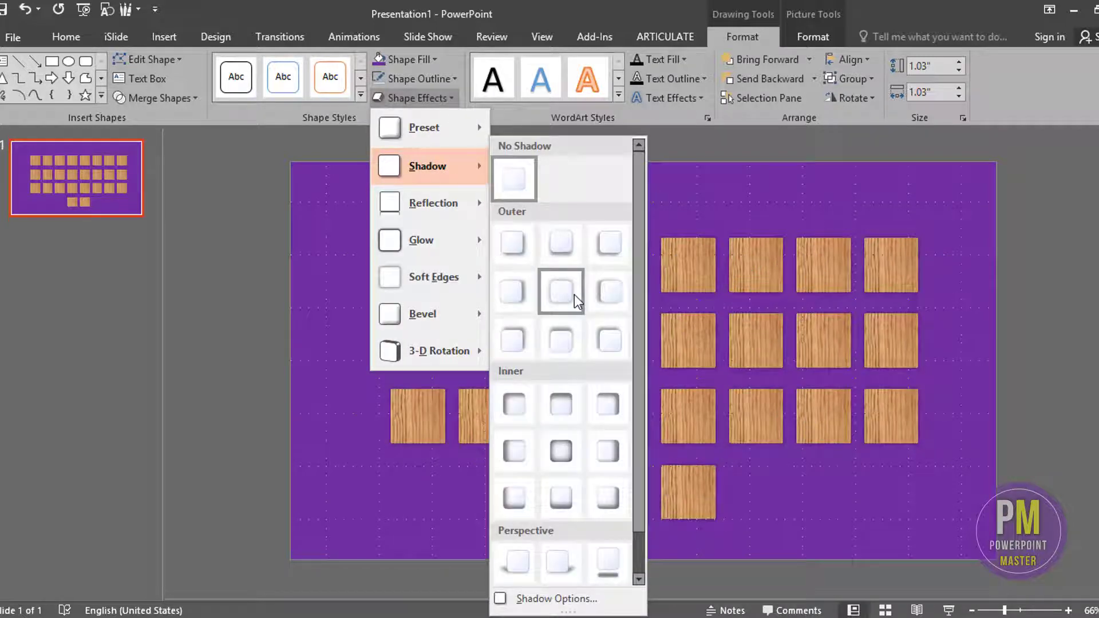
{"action": "left_click", "coordinate": [575, 294]}
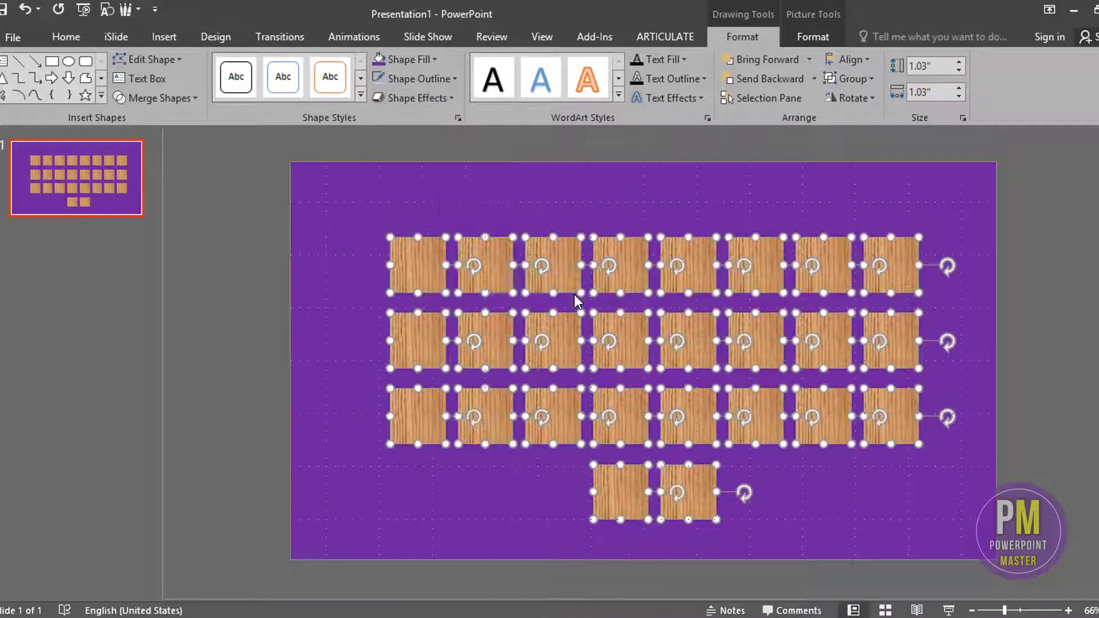
{"action": "left_click", "coordinate": [211, 169]}
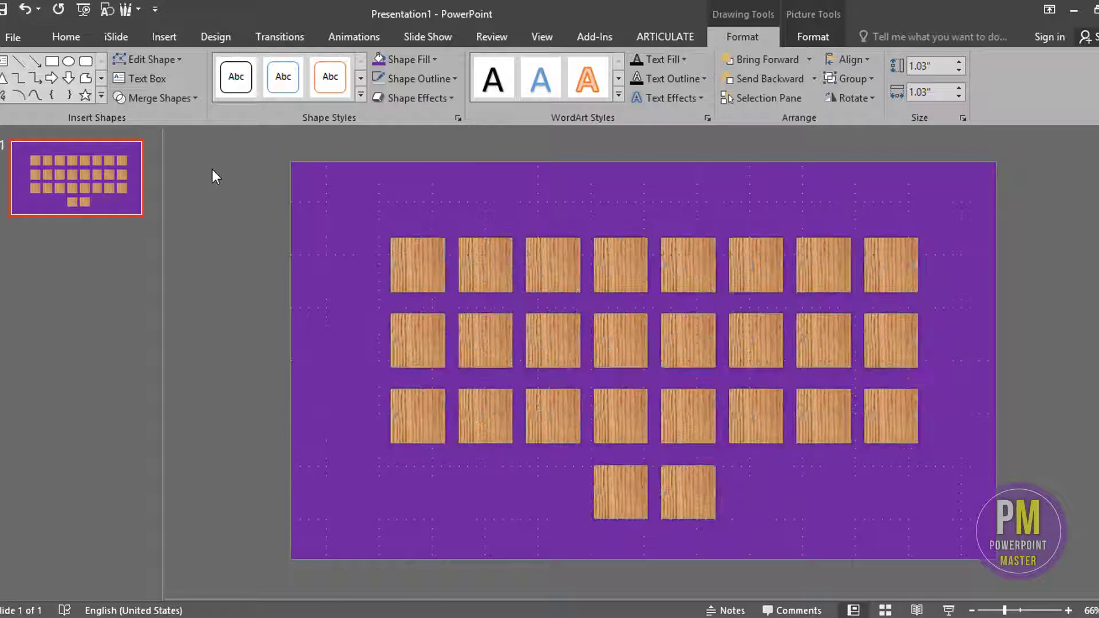
- Draw a horizontal line across the top tile row and place a second copy slightly lower
{"action": "left_click", "coordinate": [164, 36]}
{"action": "left_click", "coordinate": [275, 98]}
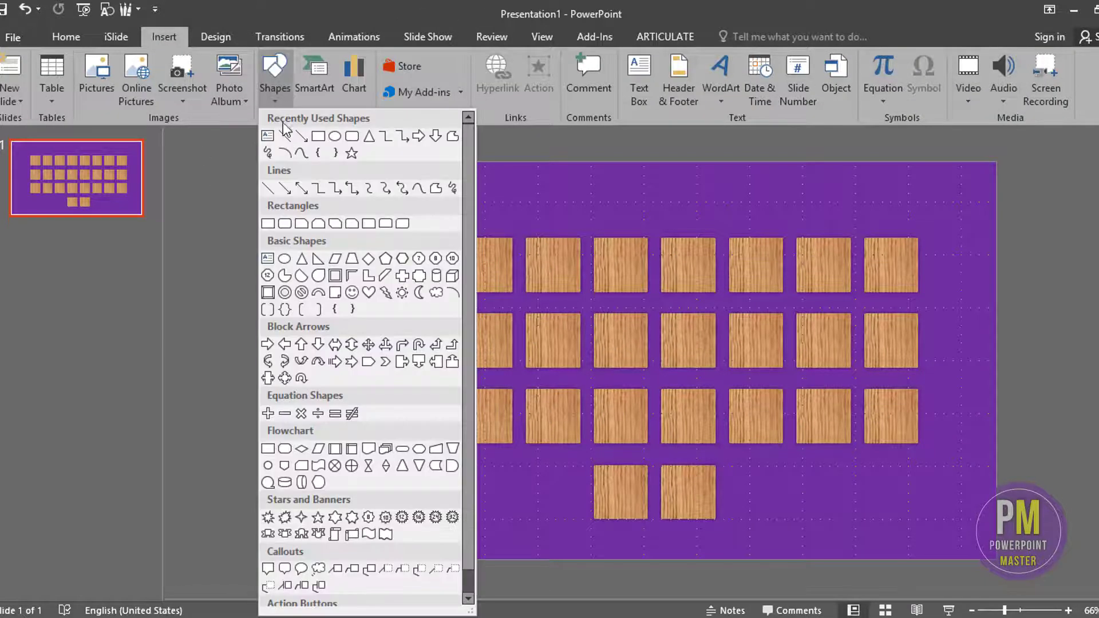
{"action": "left_click", "coordinate": [287, 141]}
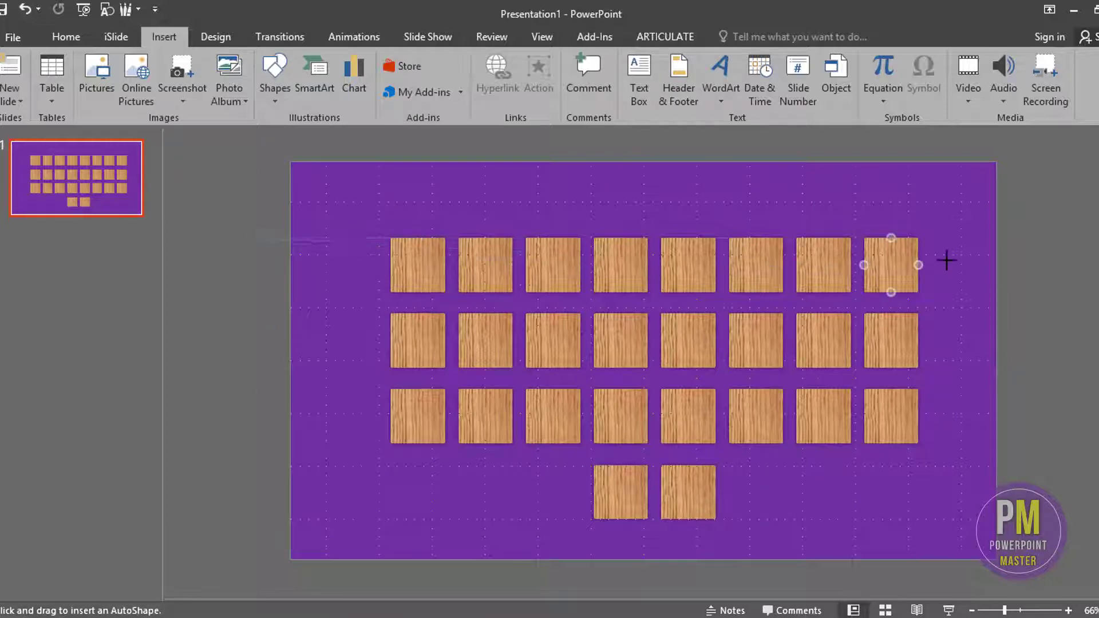
{"action": "mouse_move", "coordinate": [783, 262]}
{"action": "left_mouse_down"}
{"action": "mouse_move", "coordinate": [1042, 255]}
{"action": "mouse_move", "coordinate": [1016, 242]}
{"action": "left_mouse_up"}
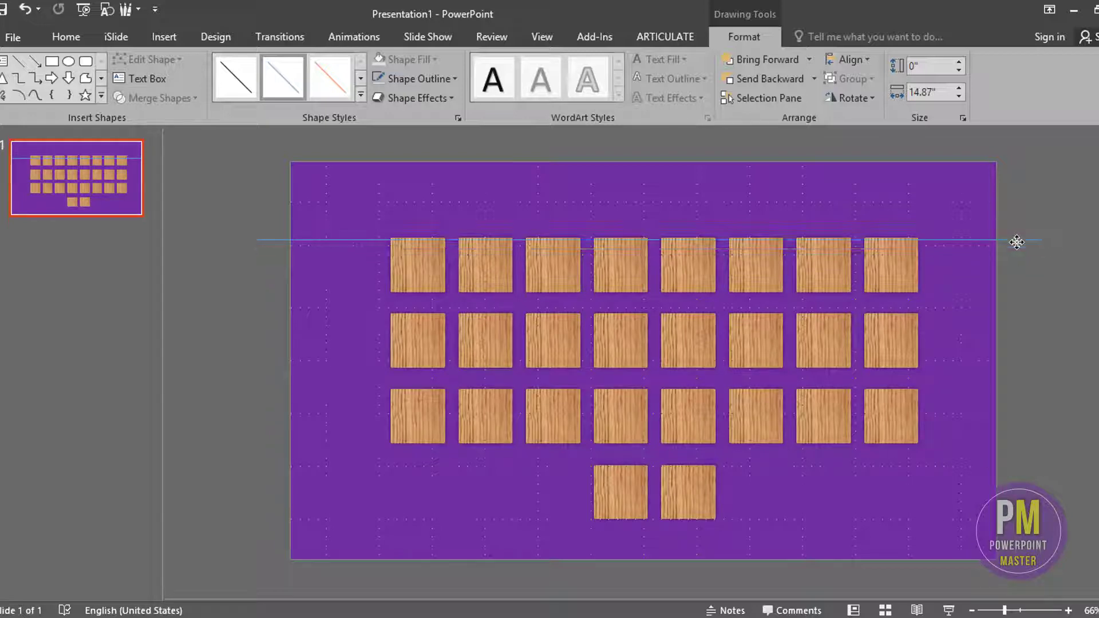
{"action": "scroll", "coordinate": [1016, 242], "scroll_direction": "up", "scroll_amount": 5}
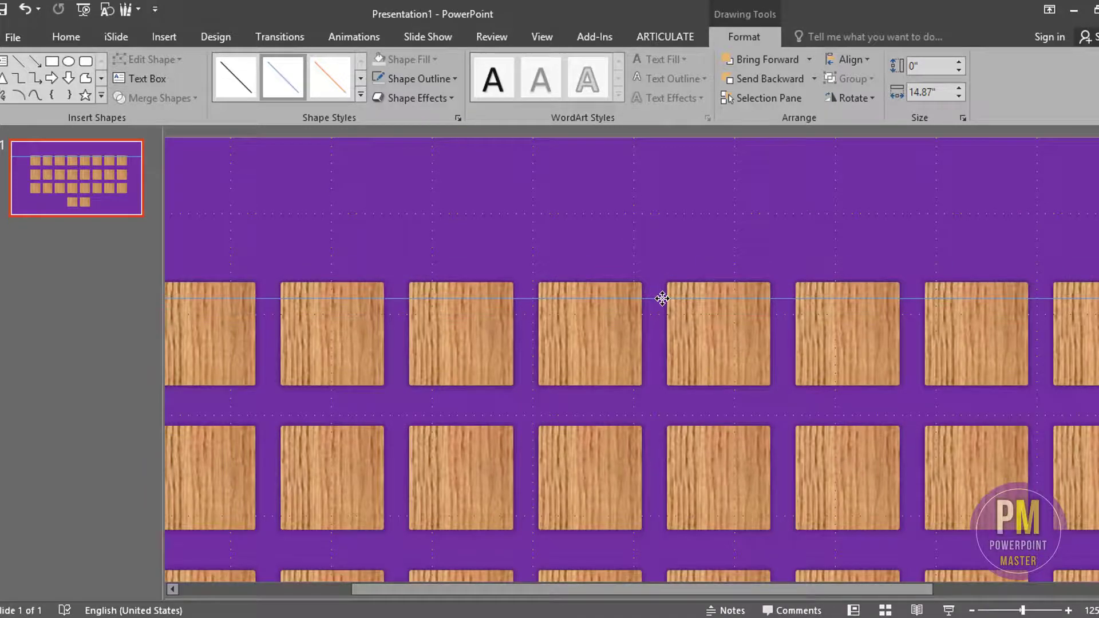
{"action": "scroll", "coordinate": [662, 296], "scroll_direction": "down", "scroll_amount": 1}
{"action": "scroll", "coordinate": [662, 297], "scroll_direction": "down", "scroll_amount": 4}
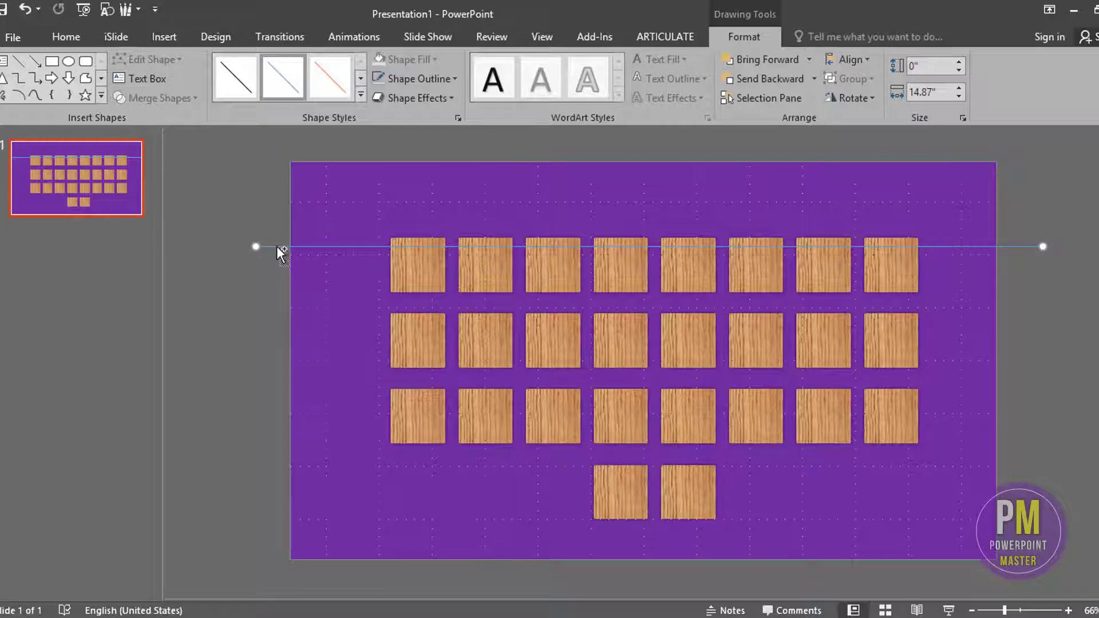
{"action": "left_click_drag", "start_coordinate": [277, 266], "coordinate": [280, 283]}
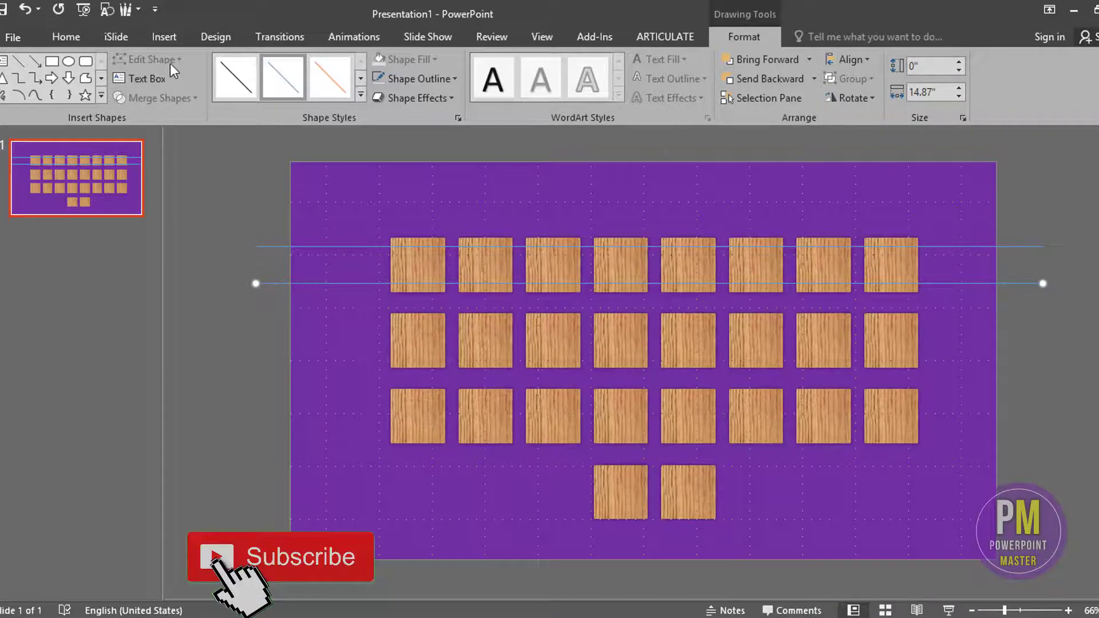
{"action": "left_click", "coordinate": [165, 38]}
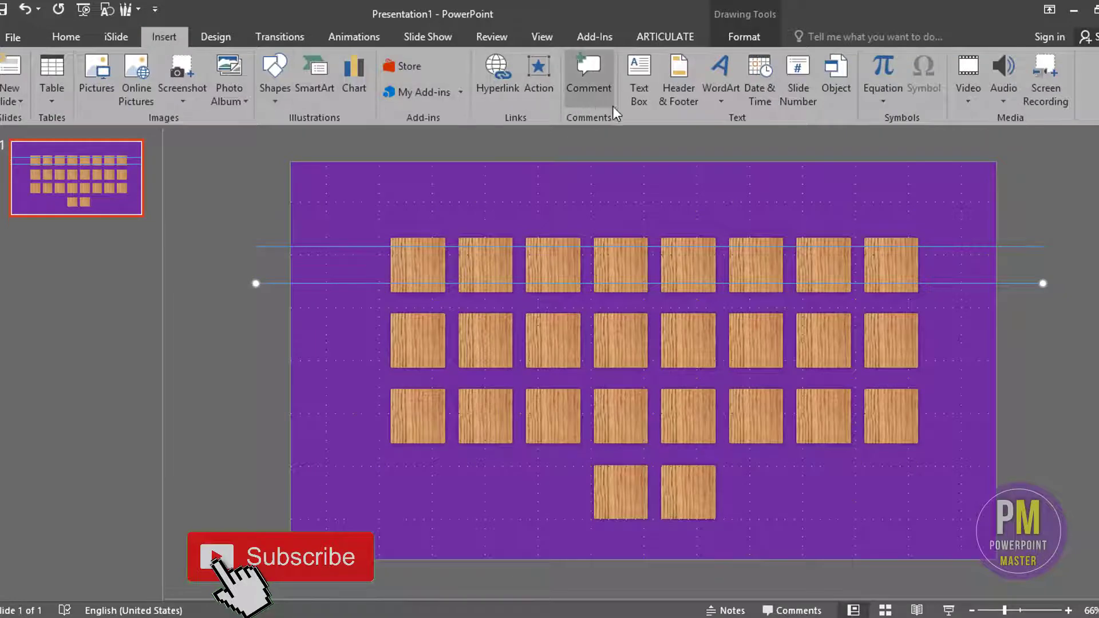
- Draw a text box inside the first tile and type the letter A
{"action": "left_click", "coordinate": [648, 101]}
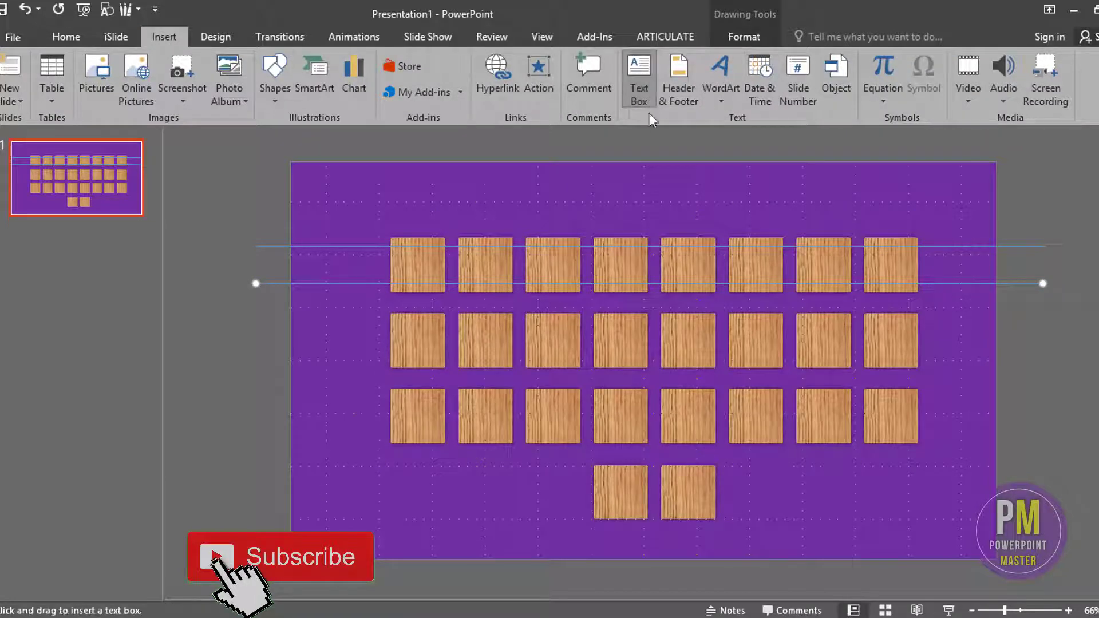
{"action": "scroll", "coordinate": [462, 272], "scroll_direction": "up", "scroll_amount": 5, "text": "ctrl"}
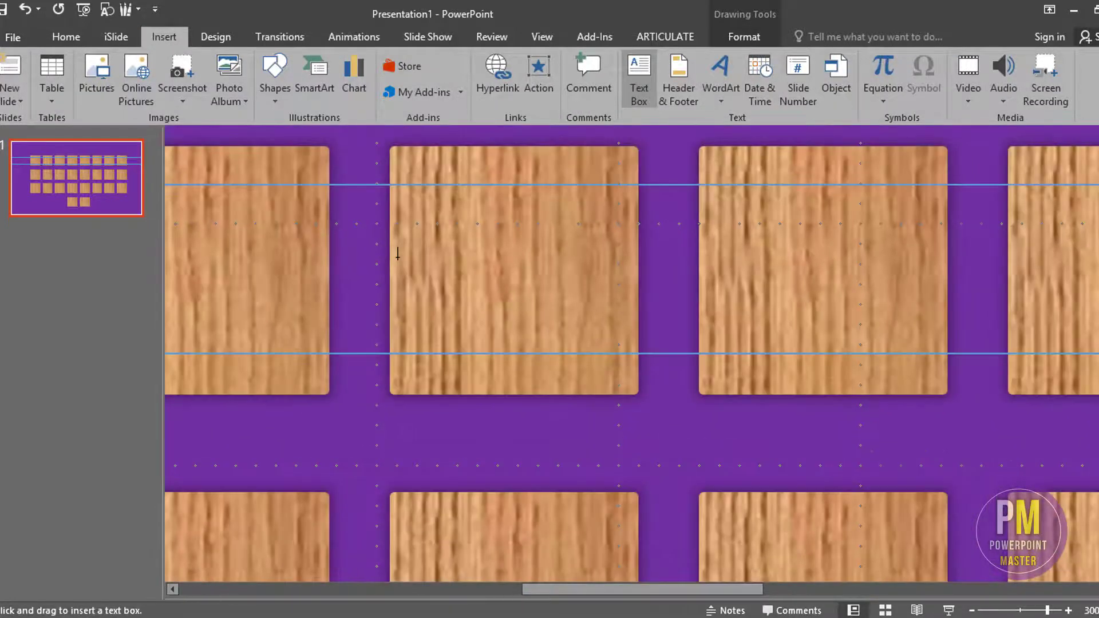
{"action": "scroll", "coordinate": [398, 254], "scroll_direction": "down", "scroll_amount": 2, "text": "ctrl"}
{"action": "scroll", "coordinate": [344, 261], "scroll_direction": "down", "scroll_amount": 2, "text": "ctrl"}
{"action": "scroll", "coordinate": [275, 266], "scroll_direction": "down", "scroll_amount": 1, "text": "ctrl"}
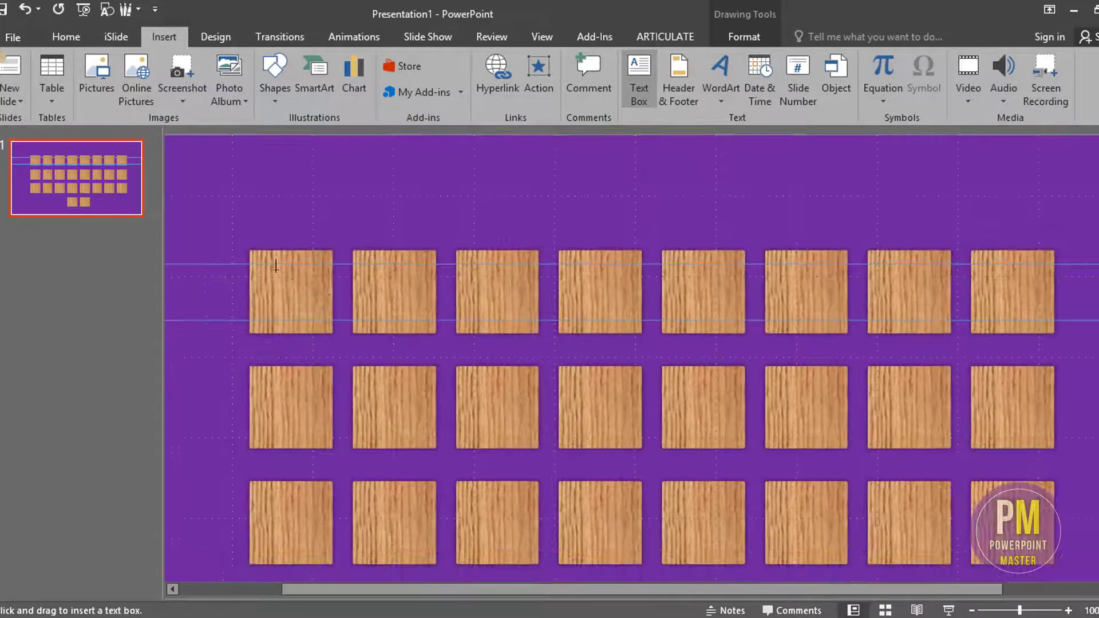
{"action": "left_click_drag", "start_coordinate": [263, 264], "coordinate": [320, 320]}
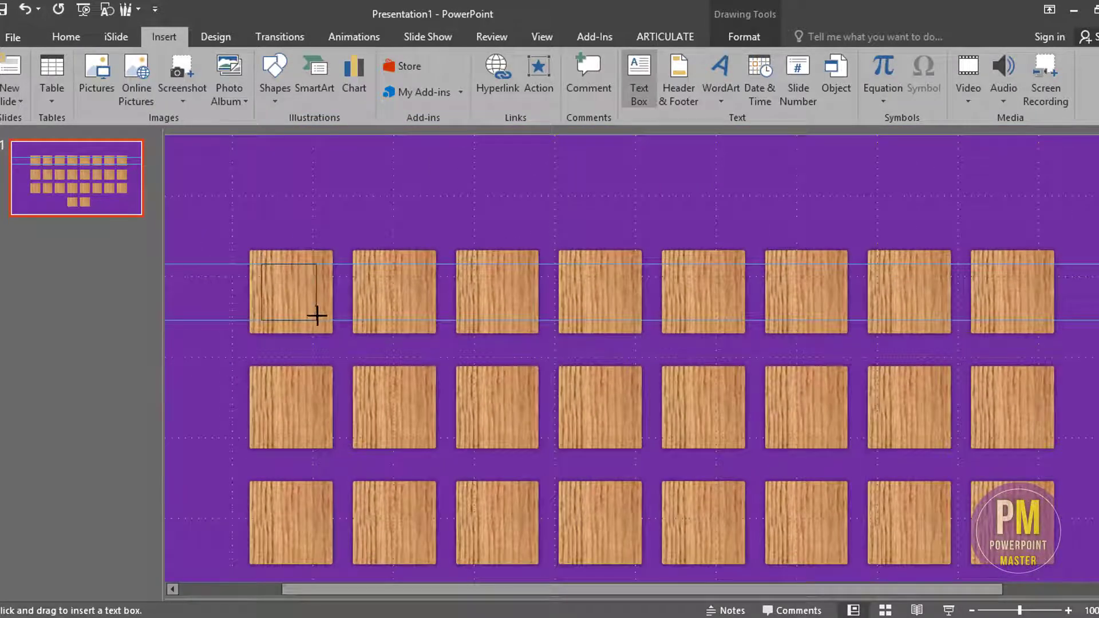
{"action": "scroll", "coordinate": [292, 312], "scroll_direction": "up", "scroll_amount": 5, "text": "ctrl"}
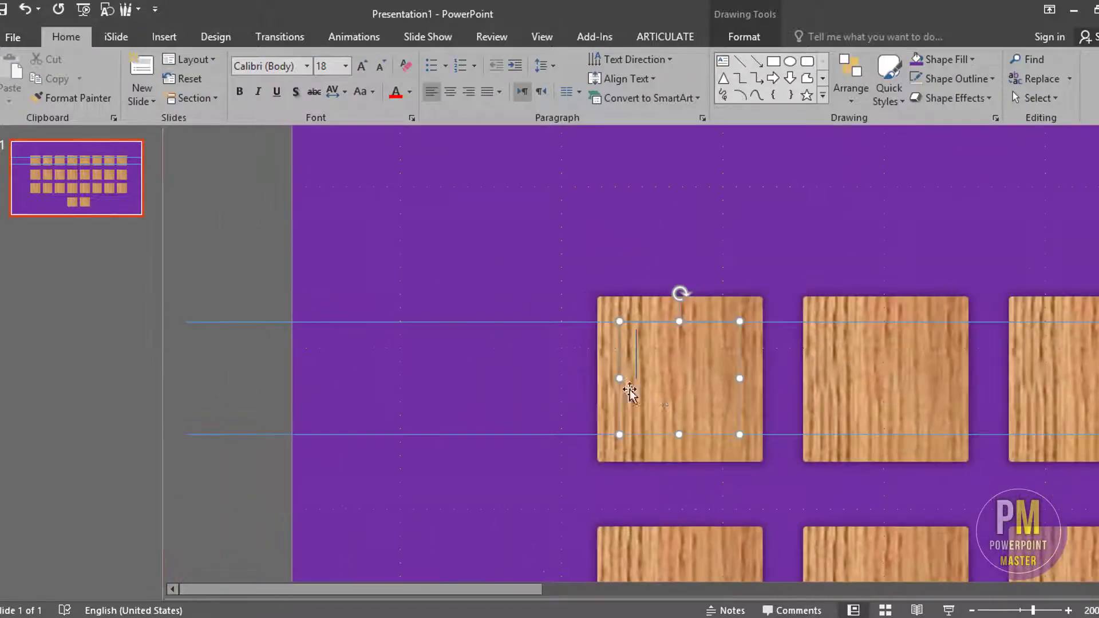
{"action": "type", "text": "A"}
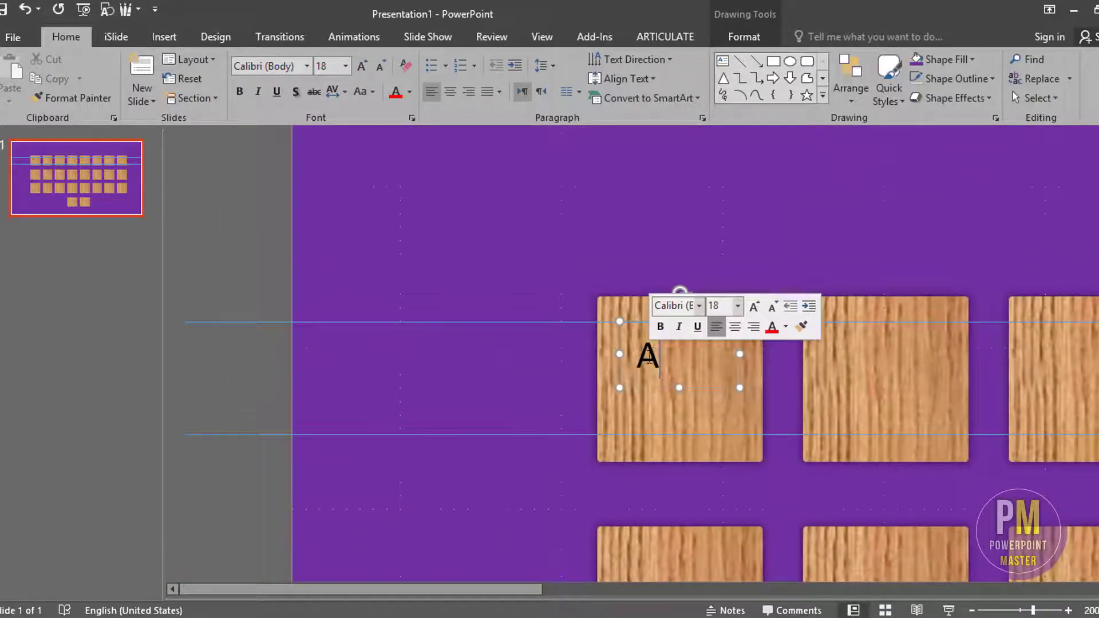
- Set the letter A's font to regular Gotham, after briefly trying Gotham Black
{"action": "double_click", "coordinate": [648, 355]}
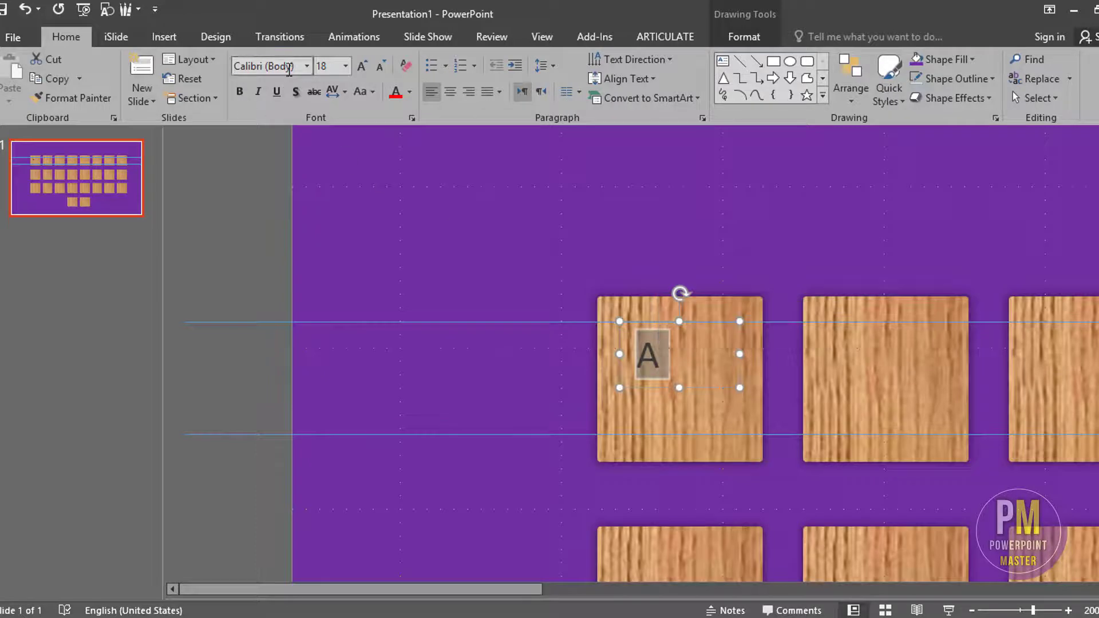
{"action": "left_click", "coordinate": [289, 67]}
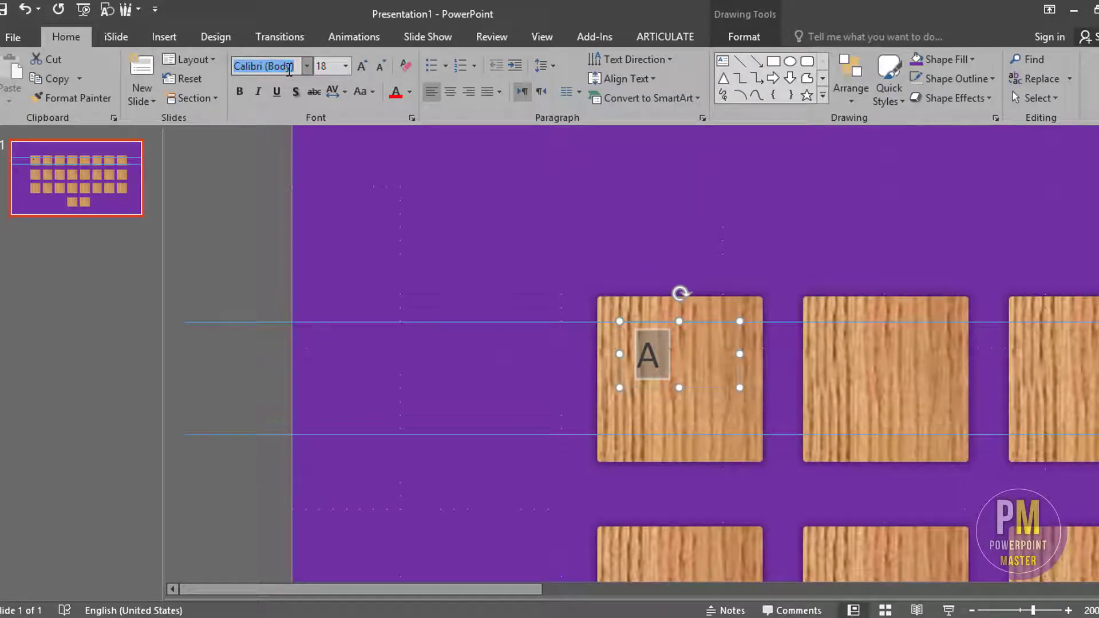
{"action": "type", "text": "Gotham"}
{"action": "key", "text": "Return"}
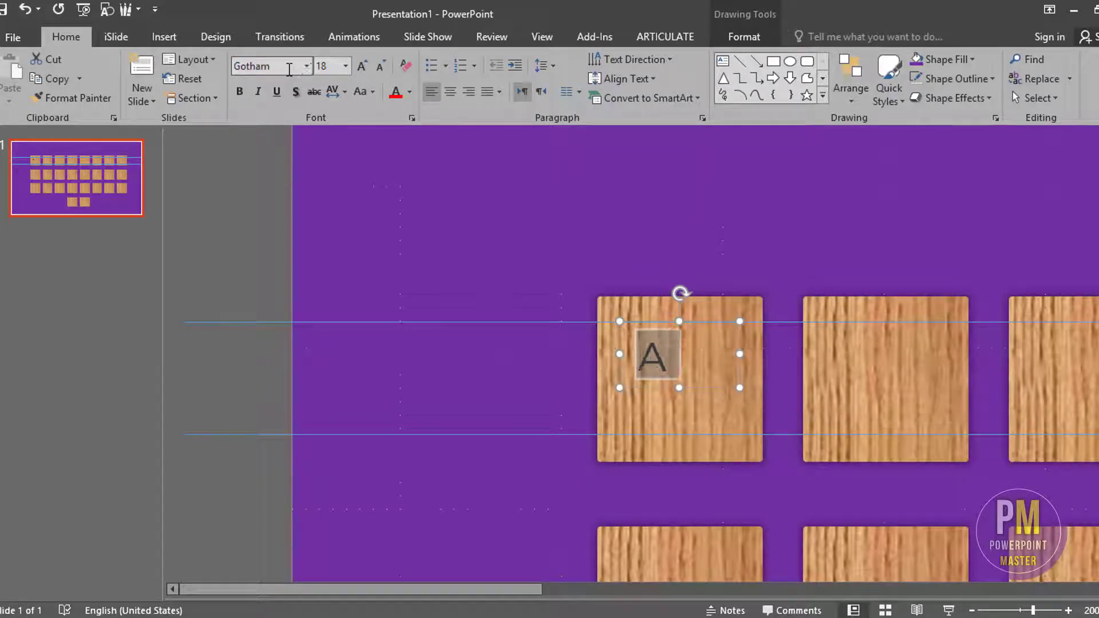
{"action": "left_click", "coordinate": [276, 66]}
{"action": "left_click", "coordinate": [286, 66]}
{"action": "type", "text": "Black"}
{"action": "key", "text": "Return"}
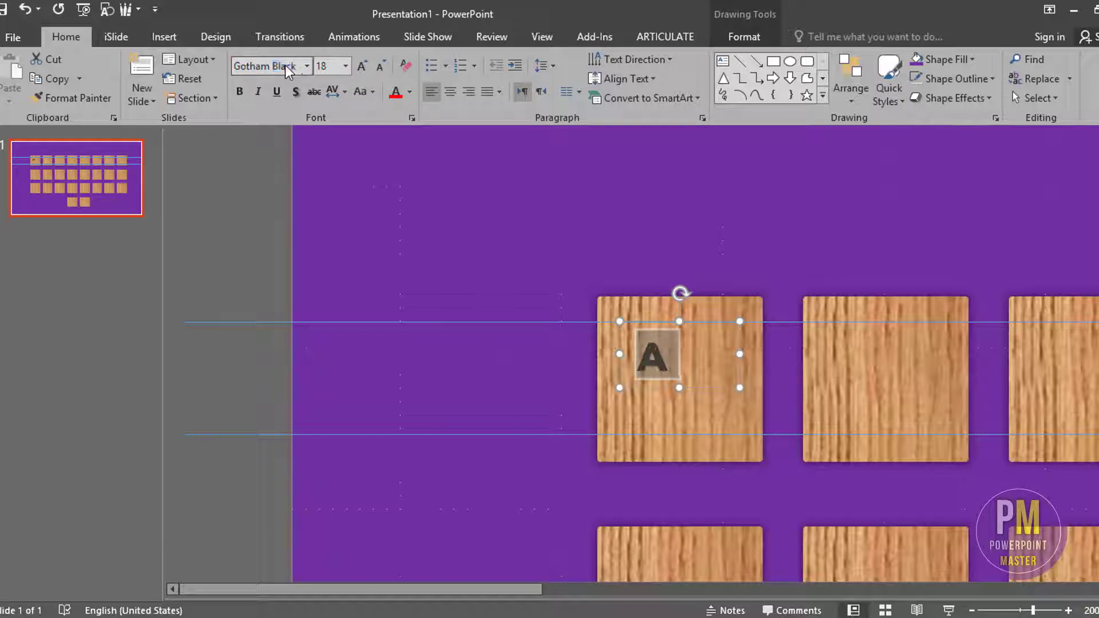
{"action": "left_click", "coordinate": [297, 67]}
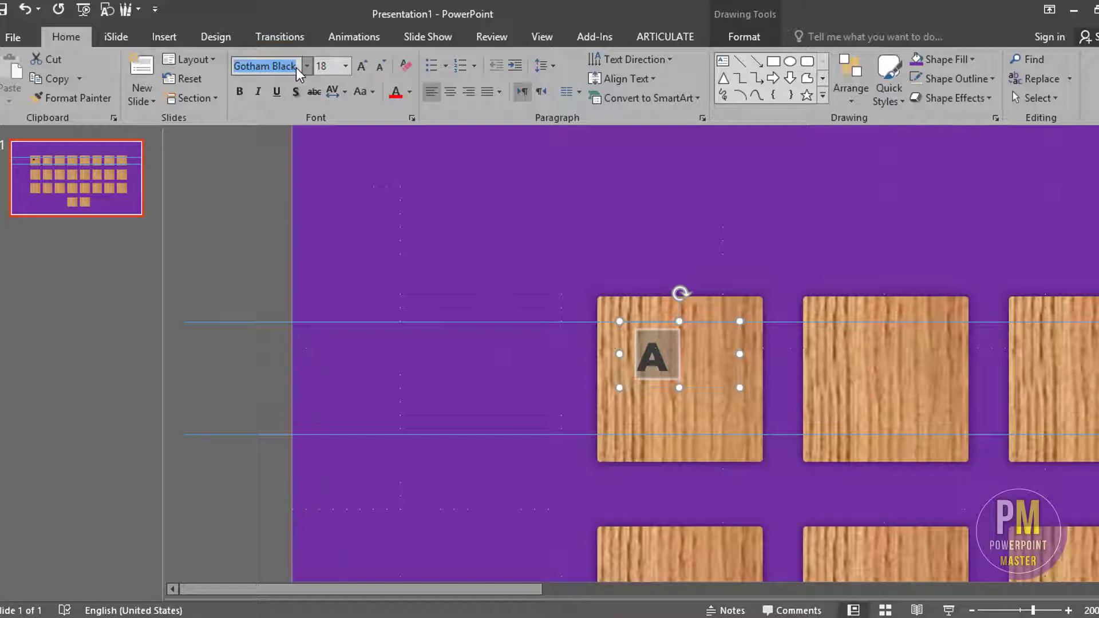
{"action": "left_click", "coordinate": [298, 68]}
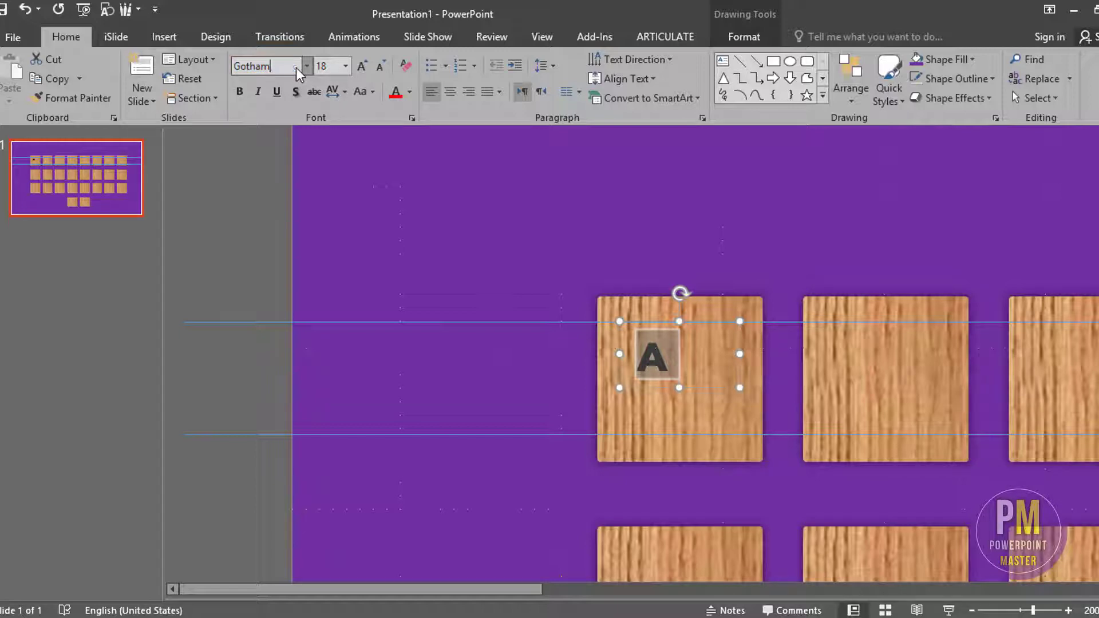
{"action": "key", "text": "Return"}
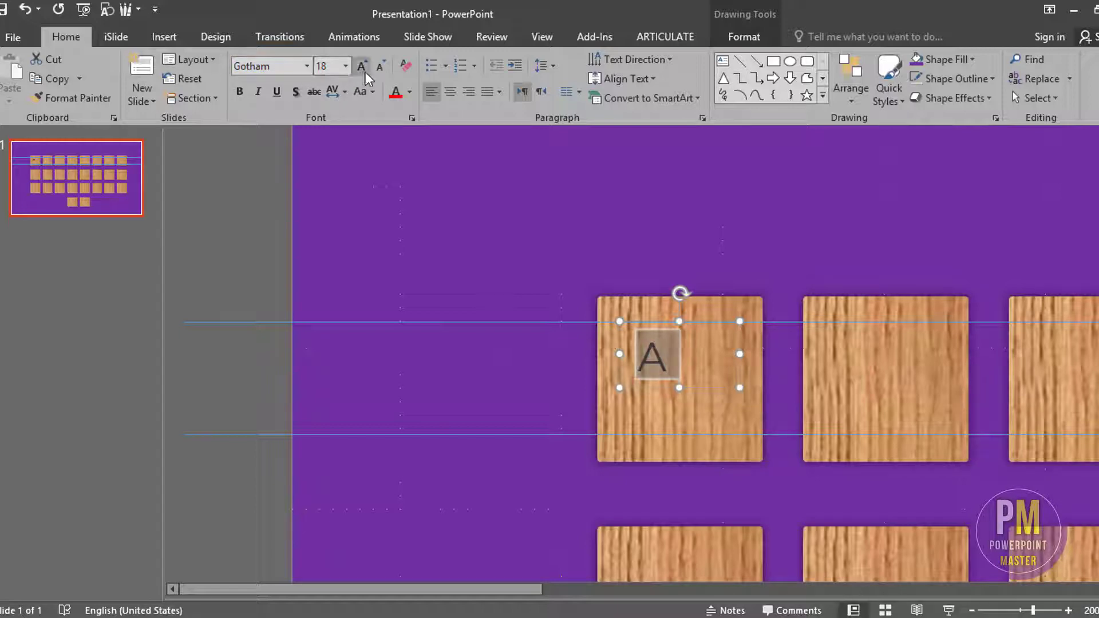
- Enlarge the A to 54 pt and centre it horizontally and vertically in its box
{"action": "left_click", "coordinate": [361, 67]}
{"action": "left_click", "coordinate": [361, 66]}
{"action": "left_click", "coordinate": [361, 66]}
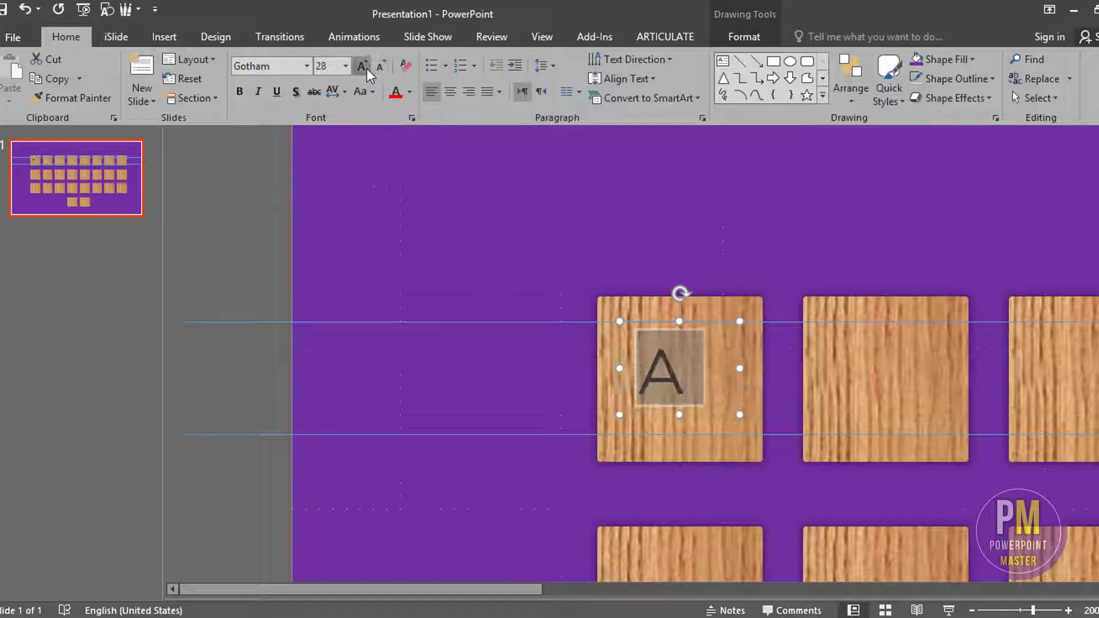
{"action": "left_click", "coordinate": [362, 66]}
{"action": "left_click", "coordinate": [362, 66]}
{"action": "left_click", "coordinate": [450, 92]}
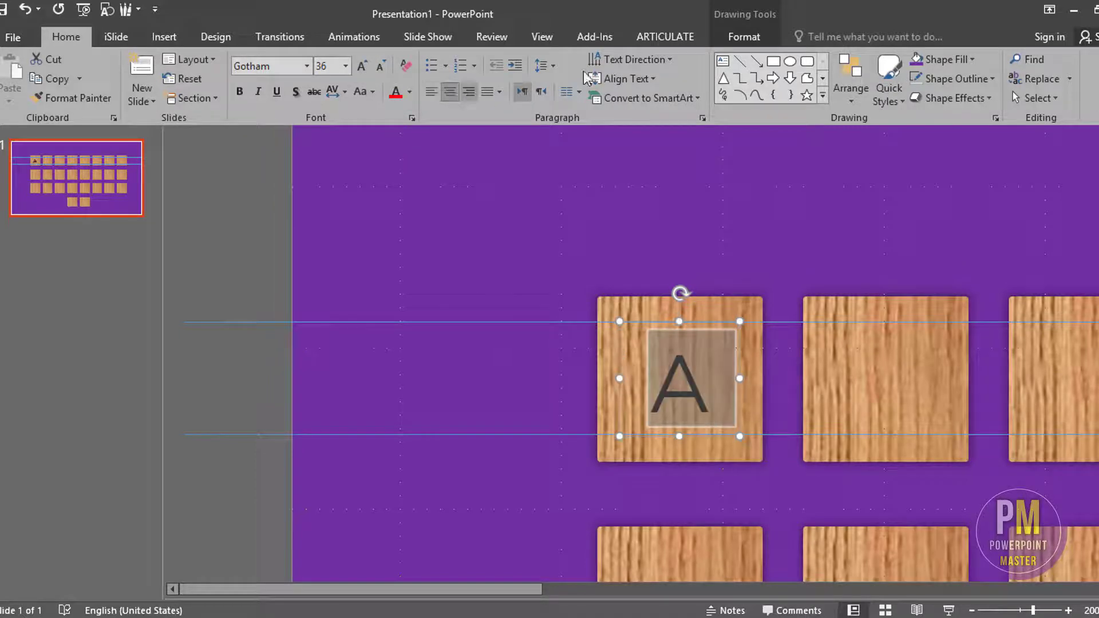
{"action": "left_click", "coordinate": [677, 65]}
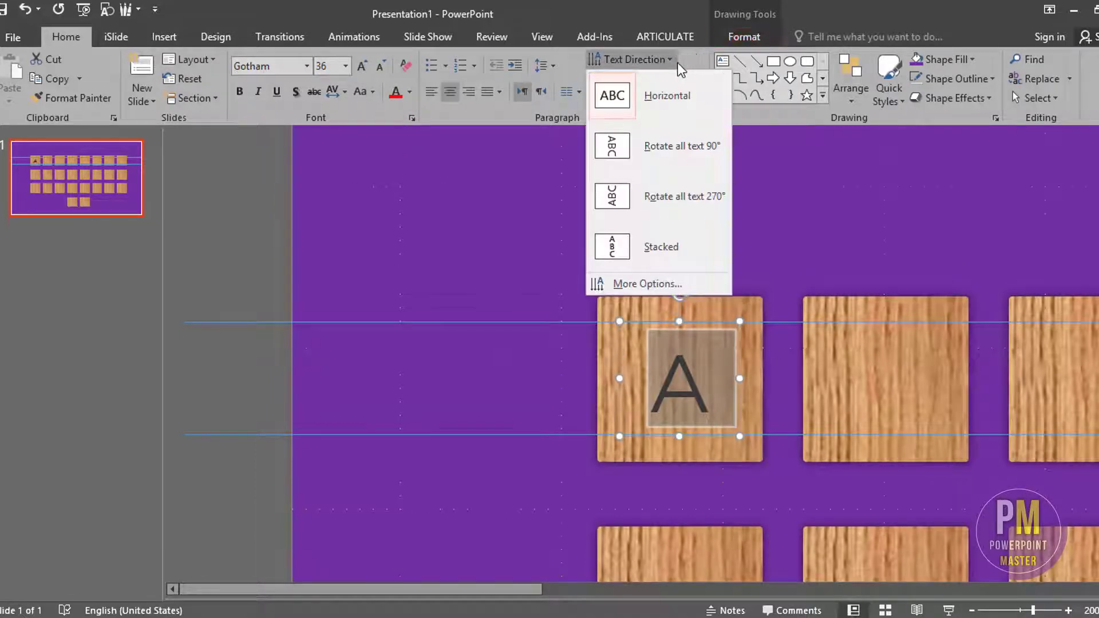
{"action": "left_click", "coordinate": [678, 64]}
{"action": "left_click", "coordinate": [627, 78]}
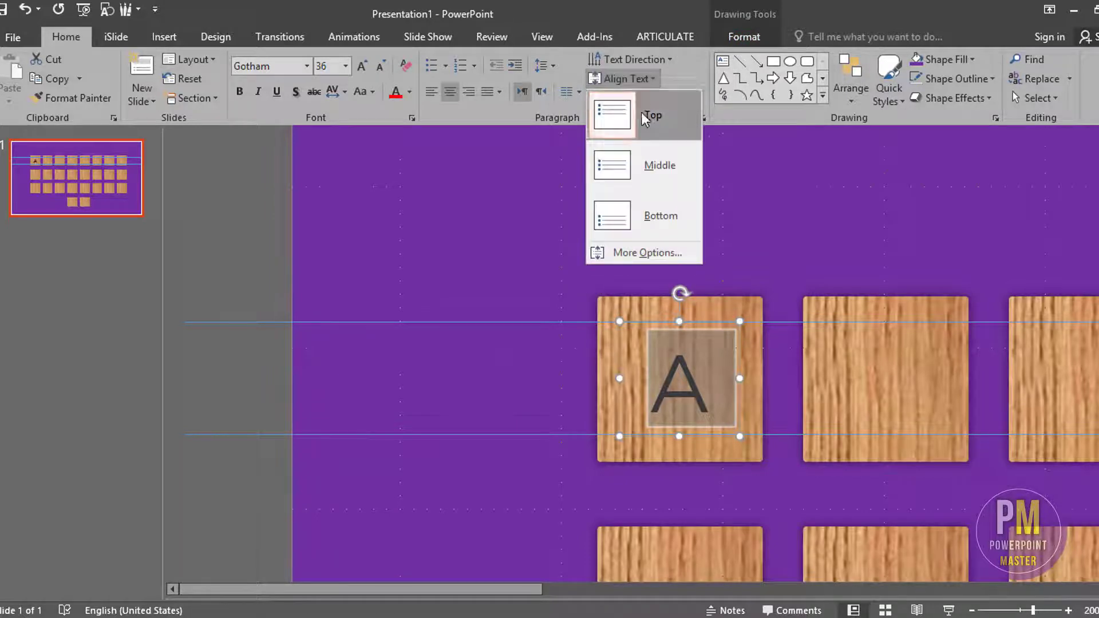
{"action": "left_click", "coordinate": [657, 164]}
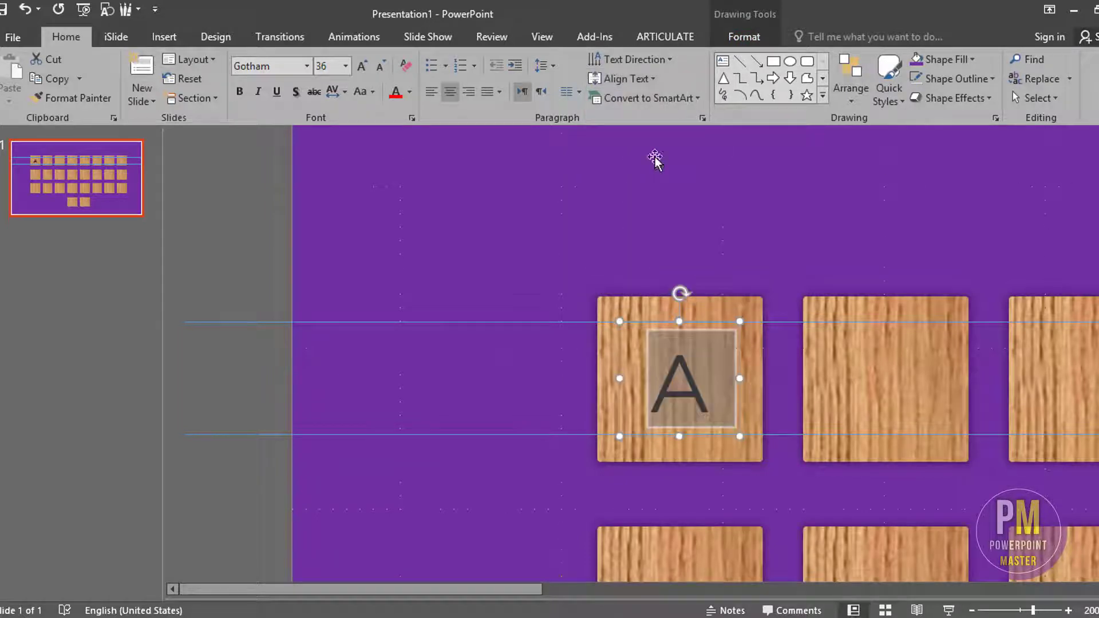
{"action": "left_click", "coordinate": [362, 66]}
{"action": "left_click", "coordinate": [362, 66]}
{"action": "left_click", "coordinate": [363, 66]}
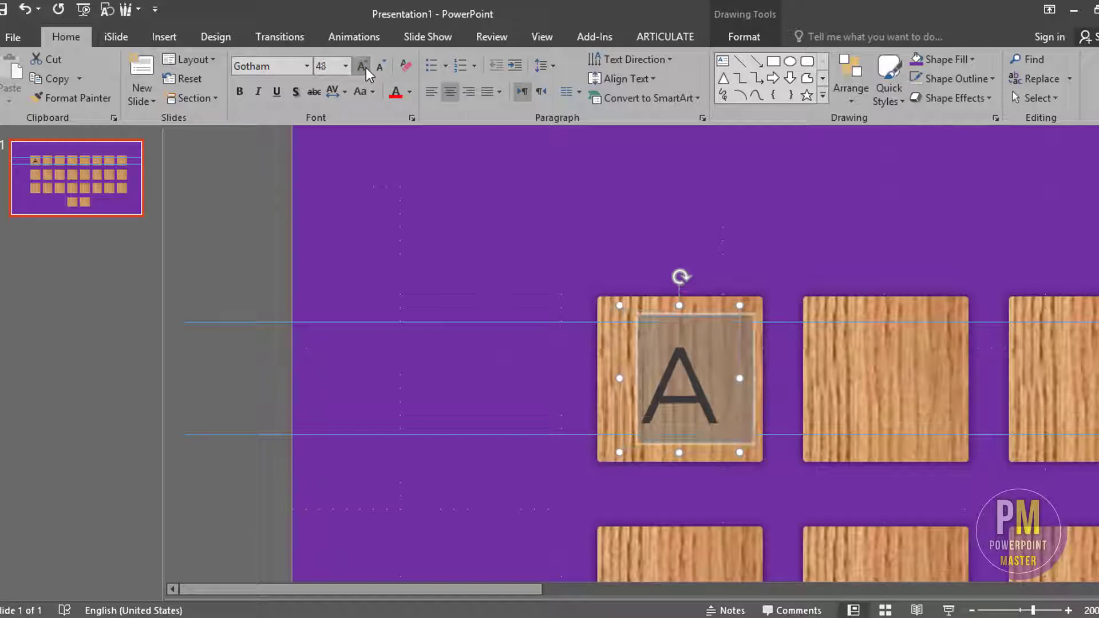
{"action": "left_click", "coordinate": [362, 65]}
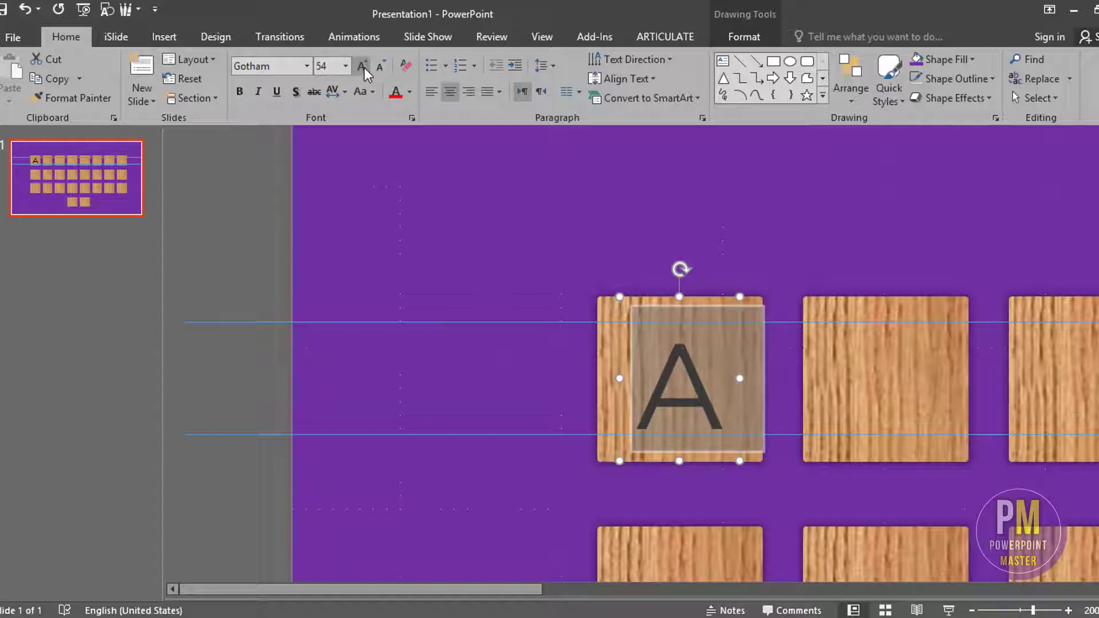
{"action": "left_click", "coordinate": [619, 229]}
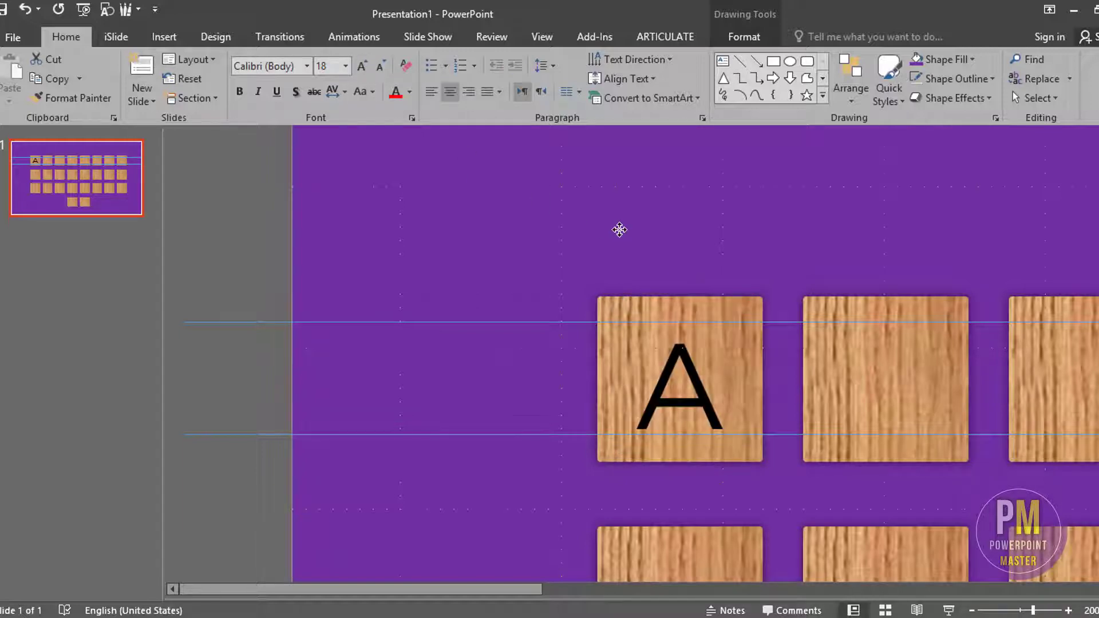
- Change the letter A's font to Open Sans
{"action": "left_click", "coordinate": [703, 296]}
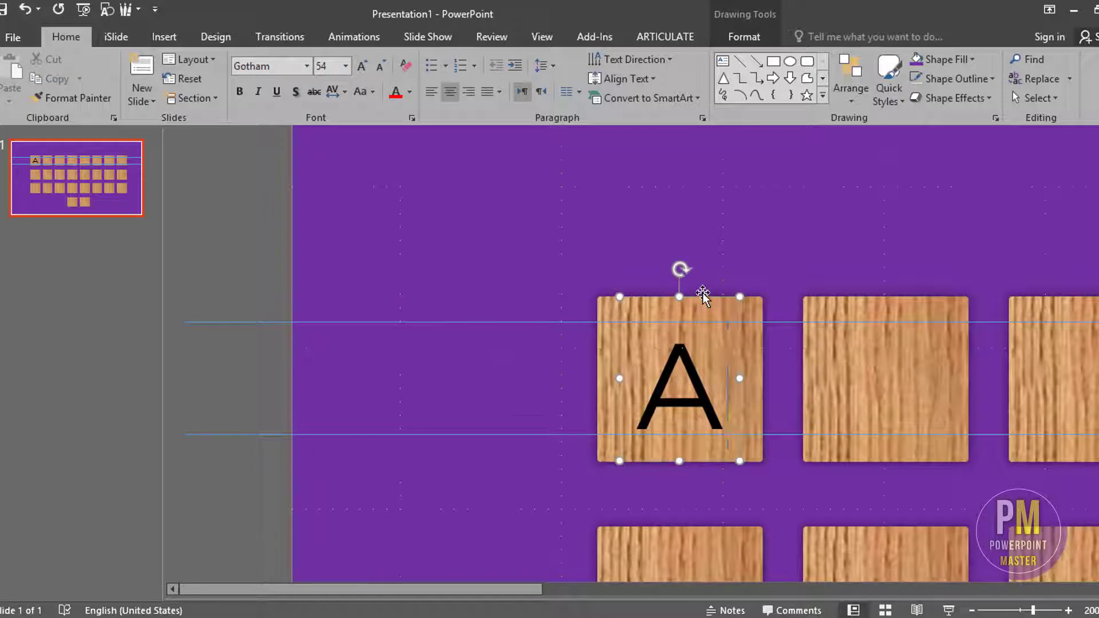
{"action": "scroll", "coordinate": [703, 296], "scroll_direction": "down", "scroll_amount": 2}
{"action": "scroll", "coordinate": [704, 297], "scroll_direction": "down", "scroll_amount": 4}
{"action": "scroll", "coordinate": [706, 299], "scroll_direction": "down", "scroll_amount": 2}
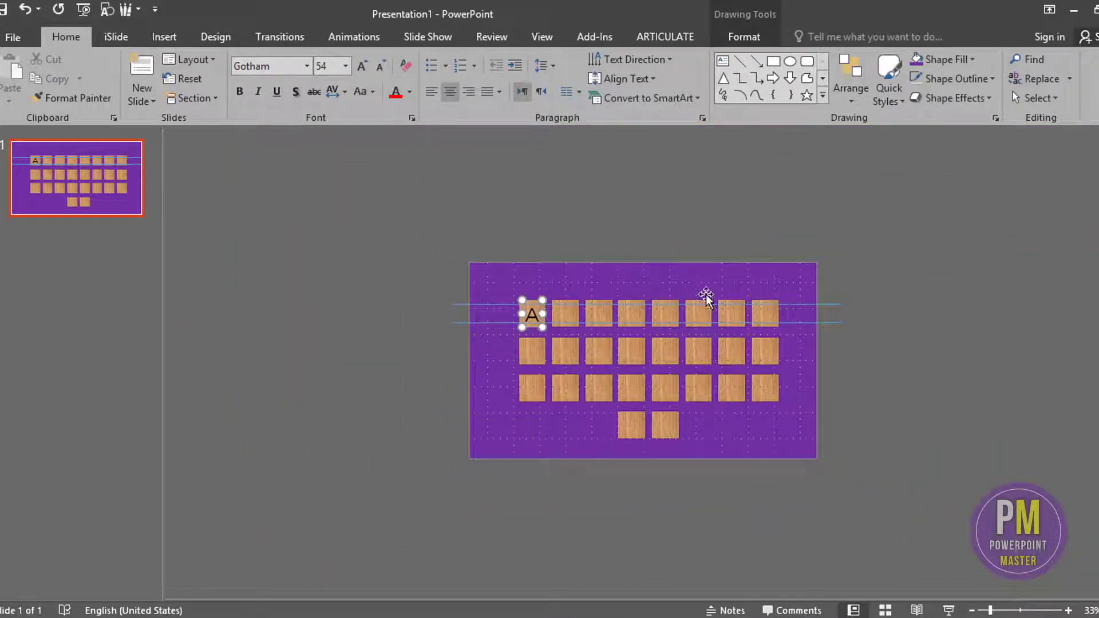
{"action": "left_click", "coordinate": [858, 314]}
{"action": "scroll", "coordinate": [859, 314], "scroll_direction": "up", "scroll_amount": 3}
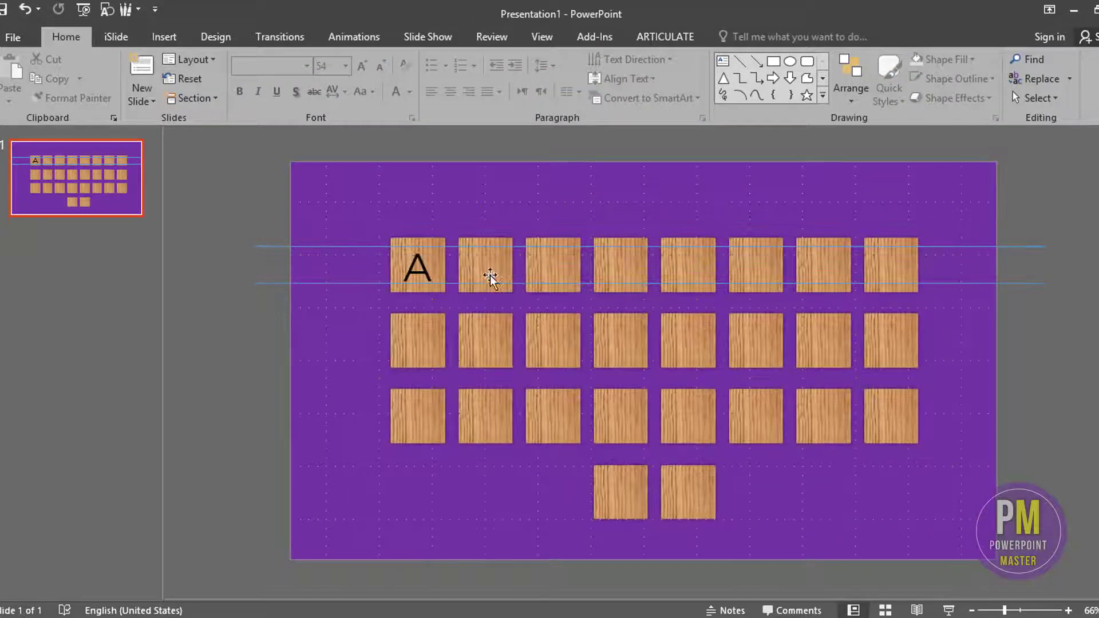
{"action": "left_click", "coordinate": [416, 265]}
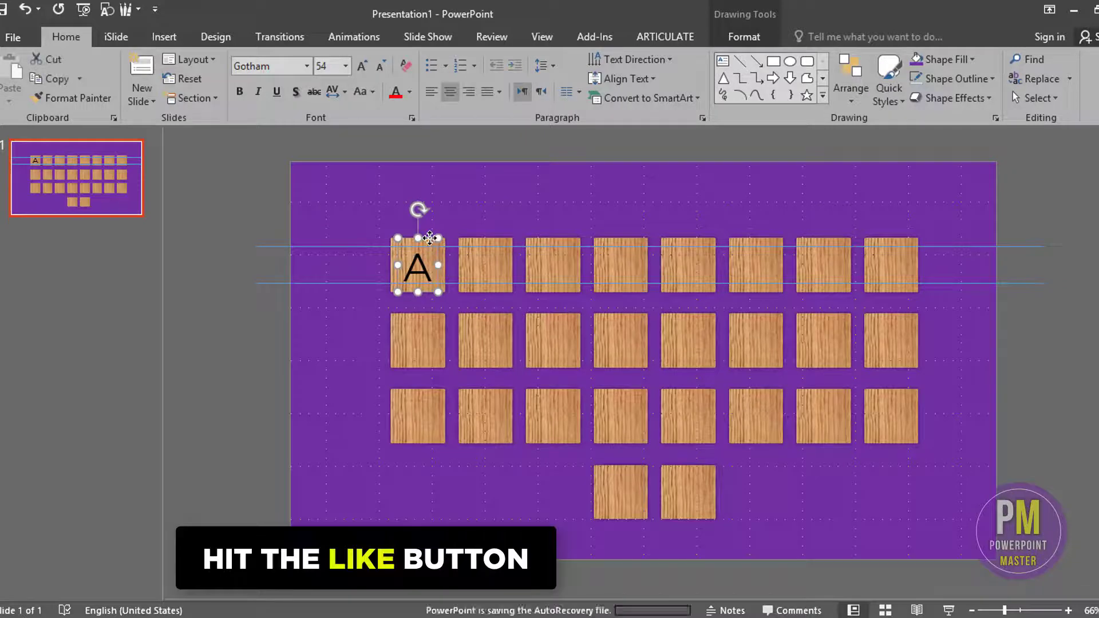
{"action": "double_click", "coordinate": [417, 268]}
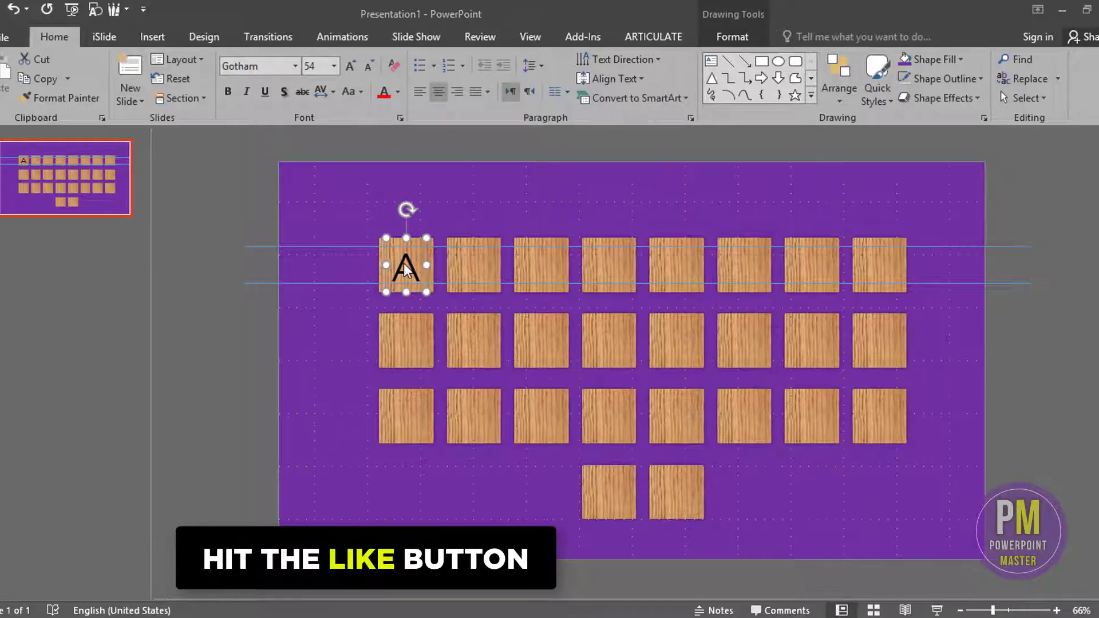
{"action": "left_click", "coordinate": [269, 64]}
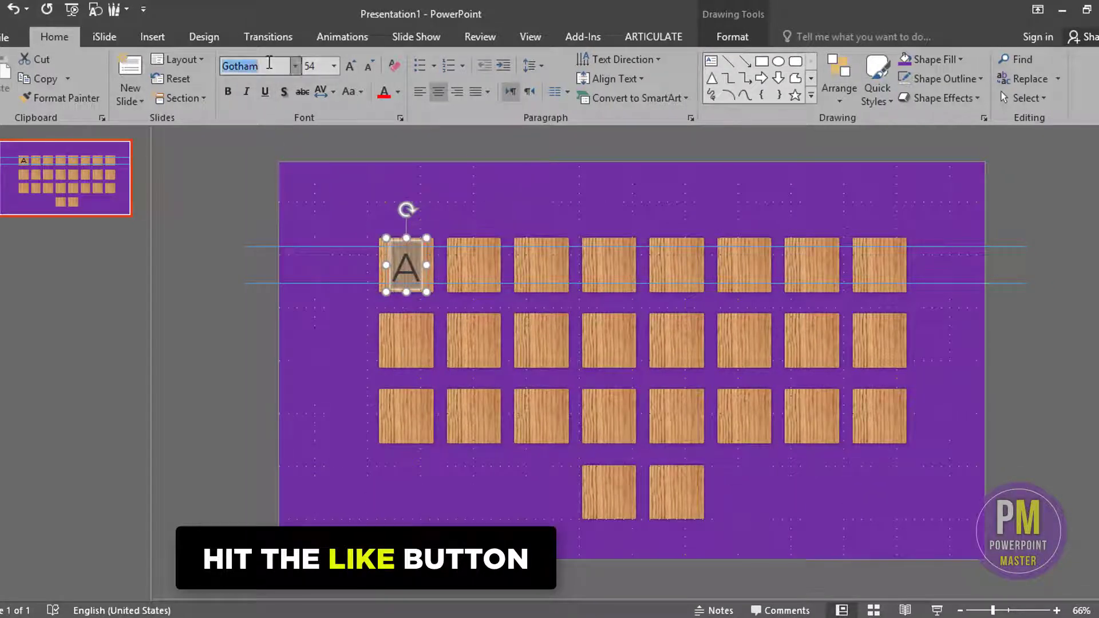
{"action": "type", "text": "Opne"}
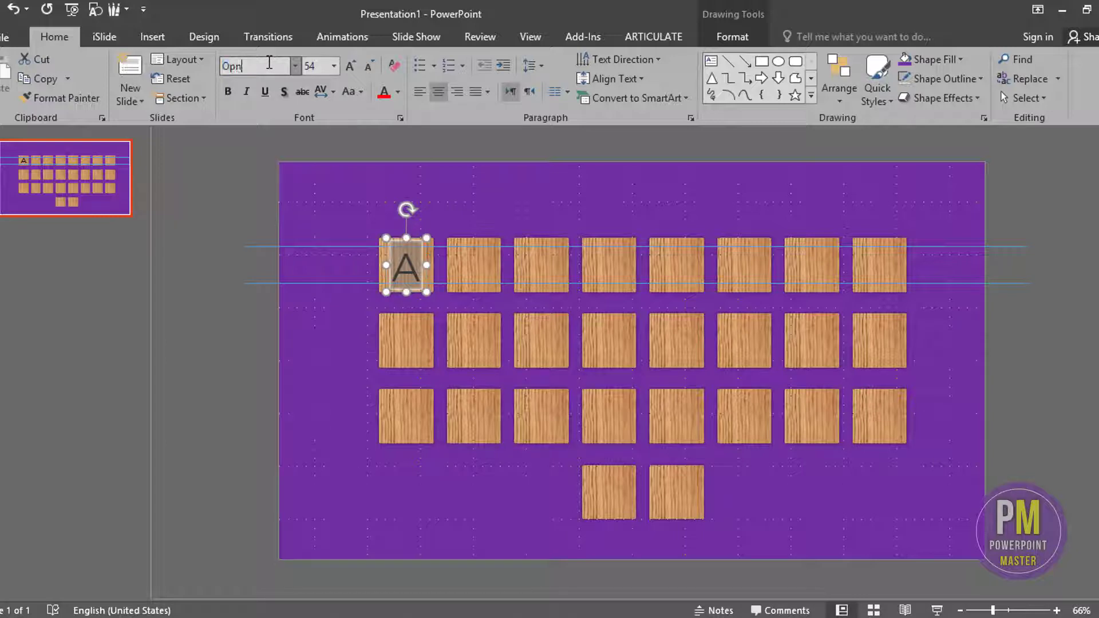
{"action": "key", "text": "BackSpace"}
{"action": "type", "text": "en Sans"}
{"action": "key", "text": "Return"}
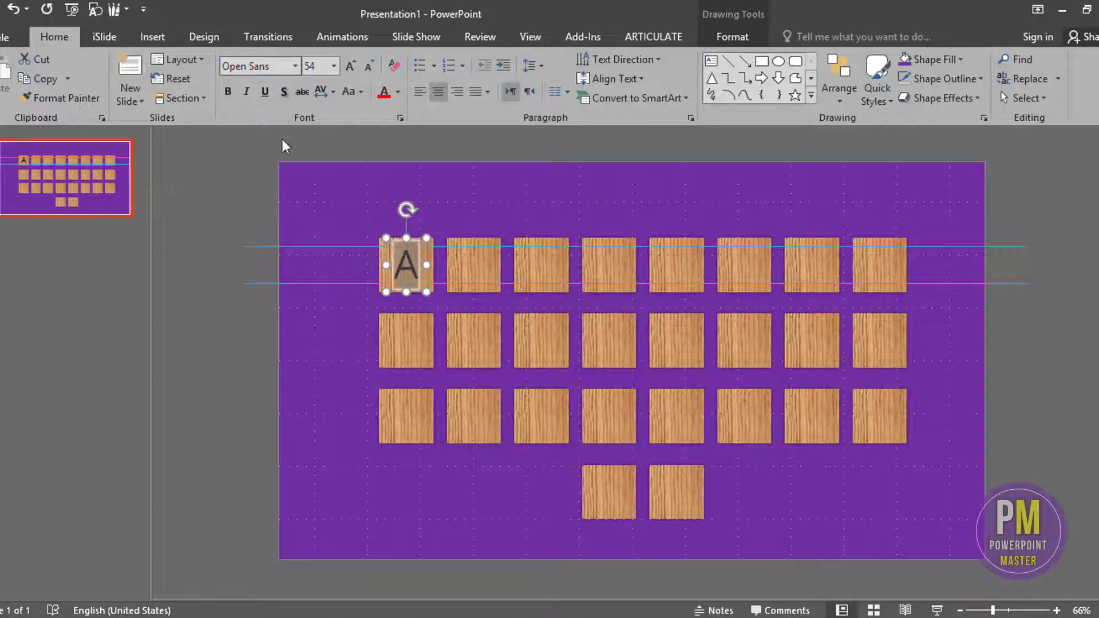
- Align the A text box with the first tile using Align Center and Align Middle
{"action": "left_click", "coordinate": [452, 269]}
{"action": "left_click", "coordinate": [406, 269]}
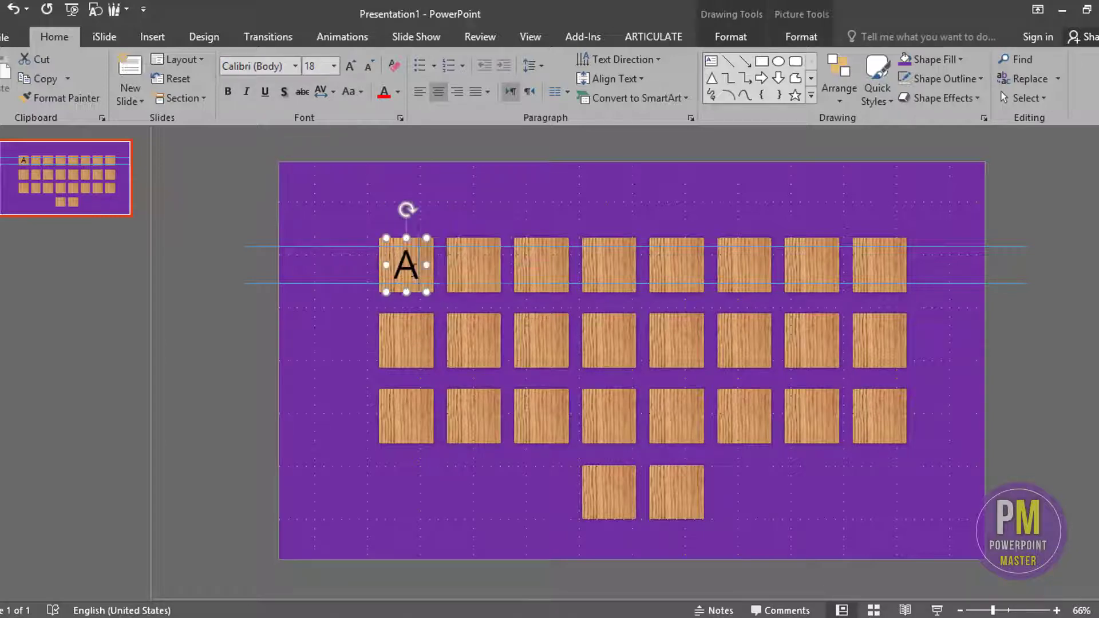
{"action": "left_click", "coordinate": [411, 265]}
{"action": "scroll", "coordinate": [411, 264], "scroll_direction": "up", "scroll_amount": 10}
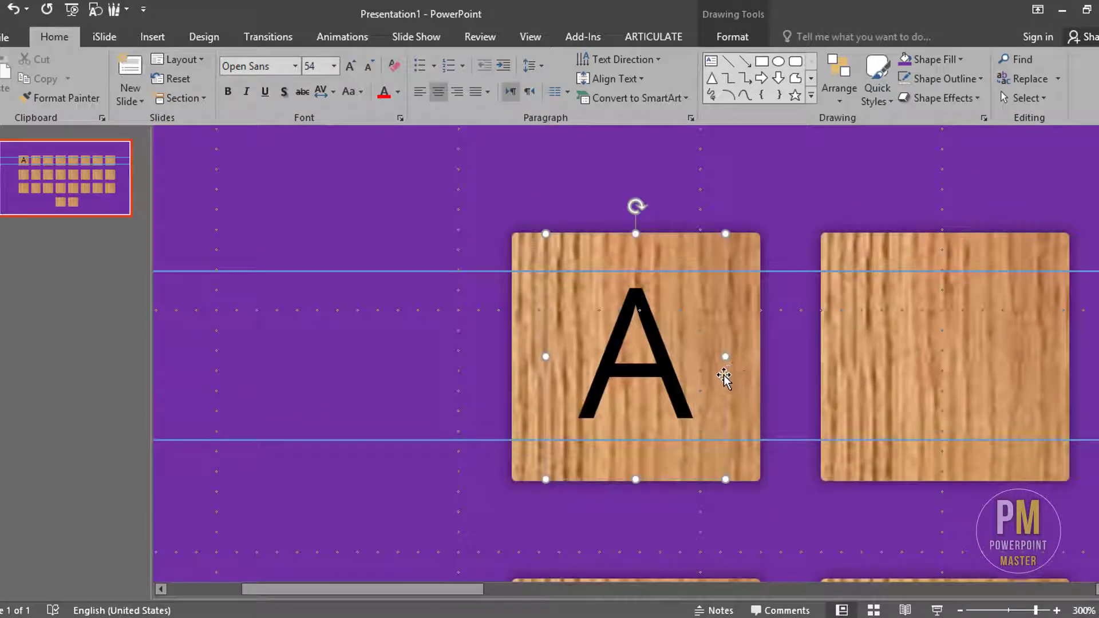
{"action": "left_click", "coordinate": [744, 381], "text": "shift"}
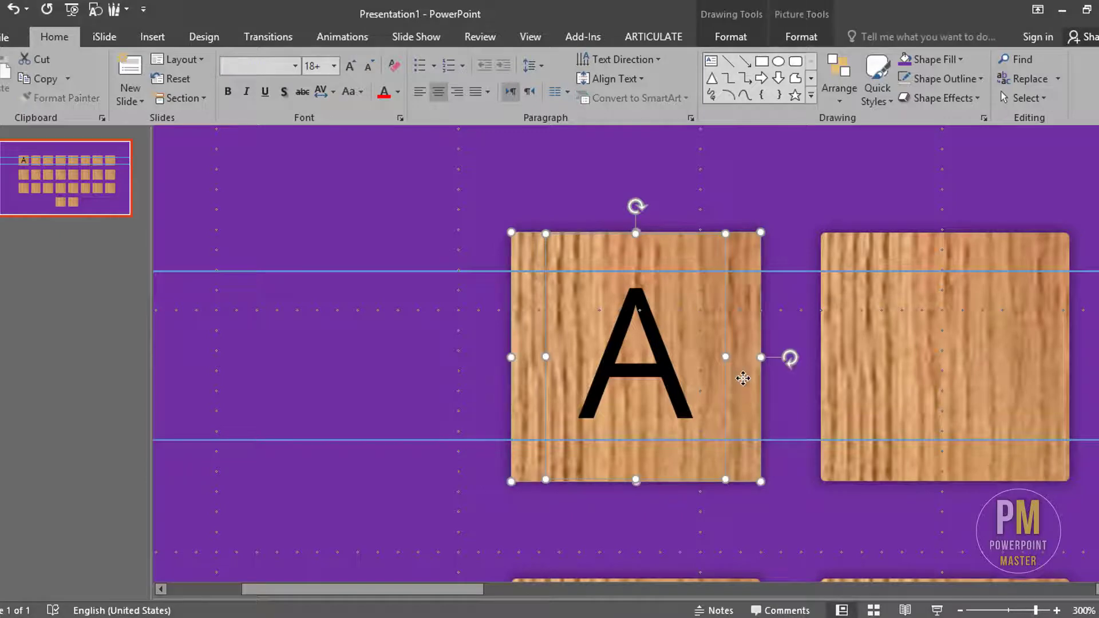
{"action": "left_click", "coordinate": [816, 43]}
{"action": "left_click", "coordinate": [873, 60]}
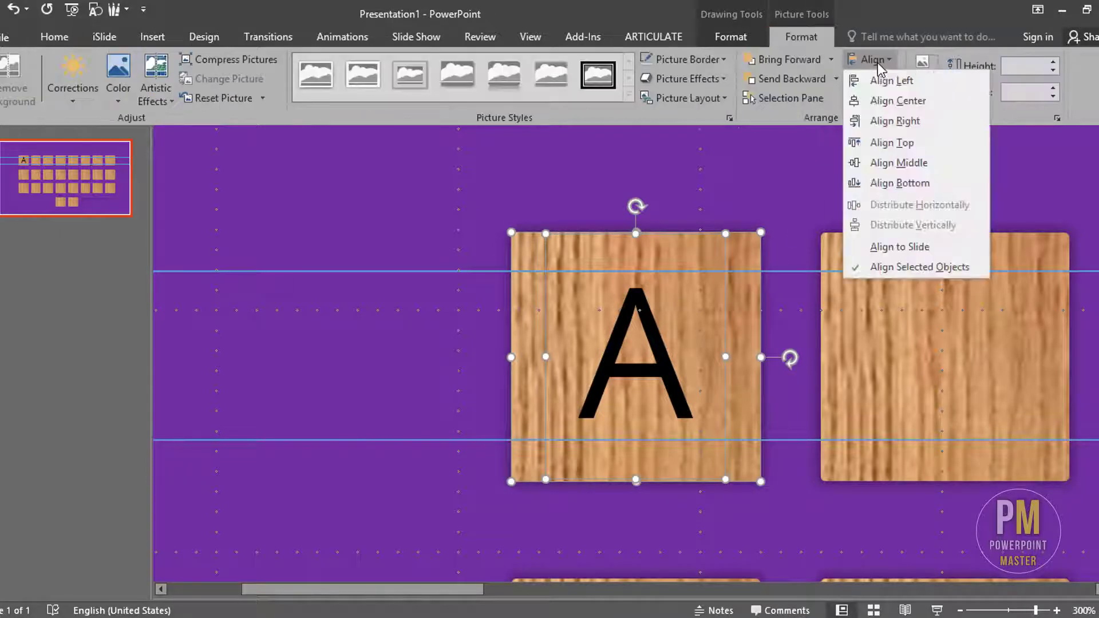
{"action": "left_click", "coordinate": [892, 98]}
{"action": "left_click", "coordinate": [874, 58]}
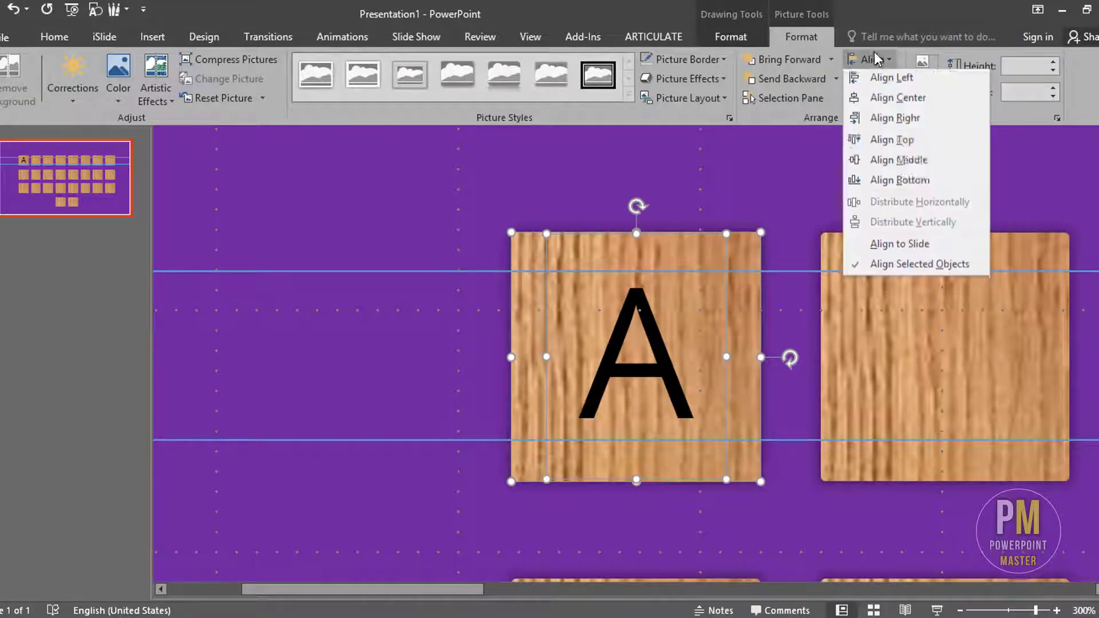
{"action": "left_click", "coordinate": [902, 160]}
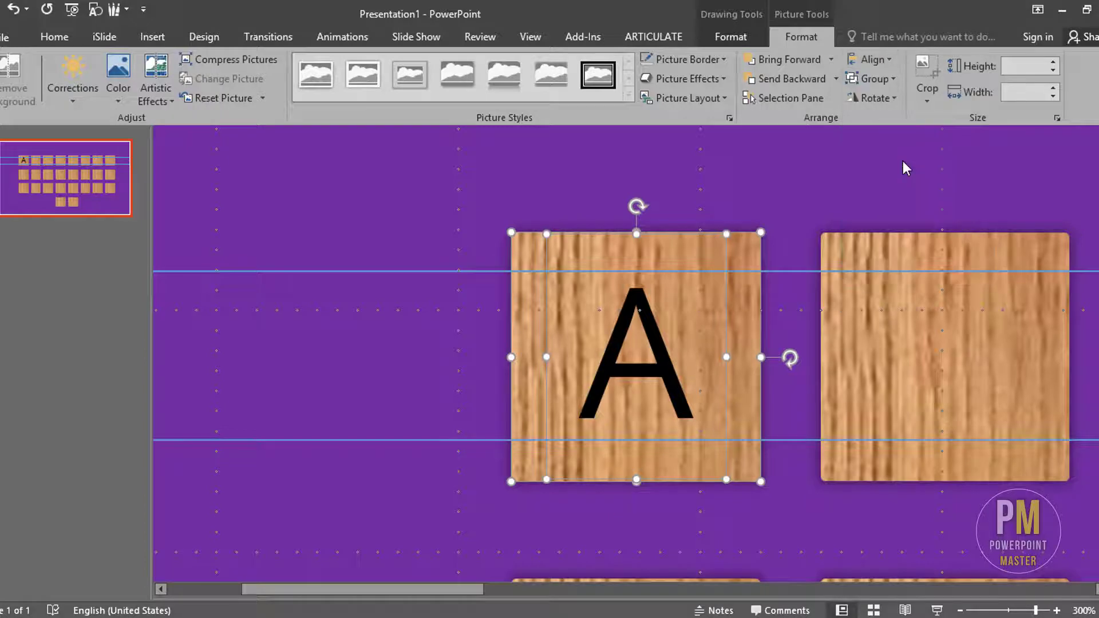
{"action": "left_click", "coordinate": [473, 203]}
{"action": "left_click", "coordinate": [562, 244]}
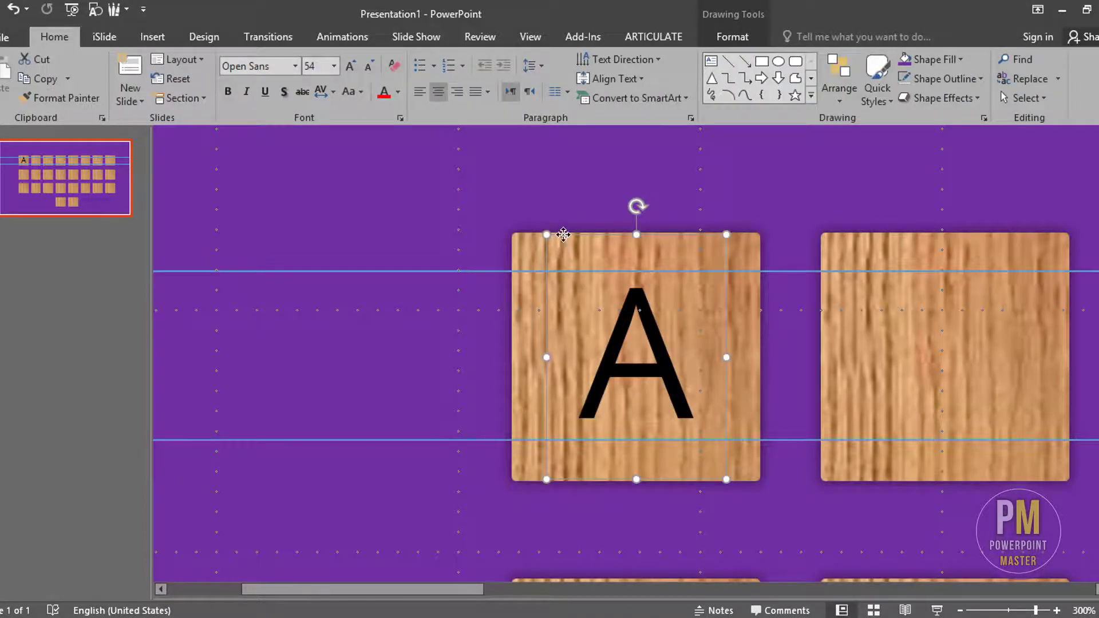
{"action": "scroll", "coordinate": [563, 235], "scroll_direction": "down", "scroll_amount": 5}
{"action": "scroll", "coordinate": [563, 234], "scroll_direction": "down", "scroll_amount": 2}
- Copy the letter A onto the second tile and the remaining top-row tiles
{"action": "scroll", "coordinate": [564, 235], "scroll_direction": "down", "scroll_amount": 2}
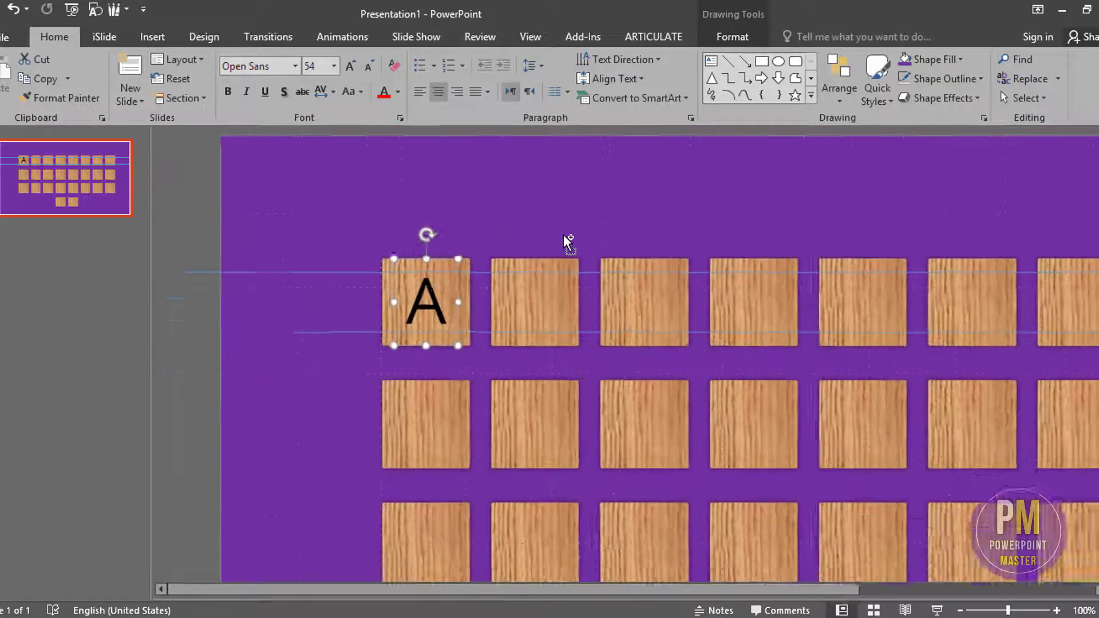
{"action": "scroll", "coordinate": [565, 239], "scroll_direction": "down", "scroll_amount": 2}
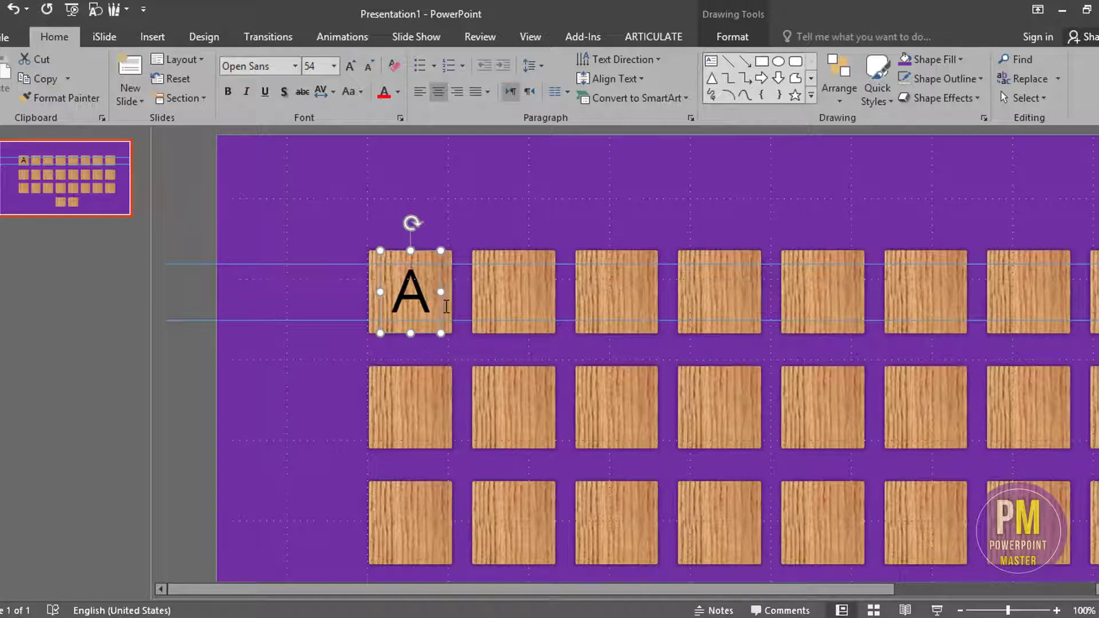
{"action": "left_click", "coordinate": [387, 303]}
{"action": "left_click", "coordinate": [383, 302]}
{"action": "left_click_drag", "start_coordinate": [384, 311], "coordinate": [798, 319]}
{"action": "scroll", "coordinate": [798, 319], "scroll_direction": "down", "scroll_amount": 3}
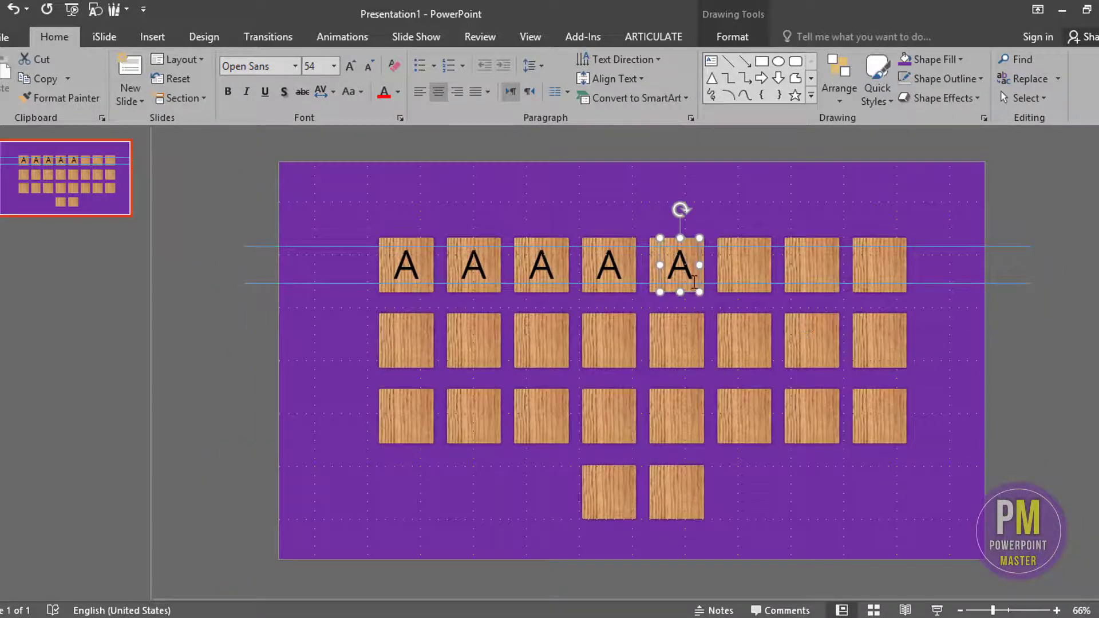
{"action": "left_click_drag", "start_coordinate": [694, 282], "coordinate": [900, 276]}
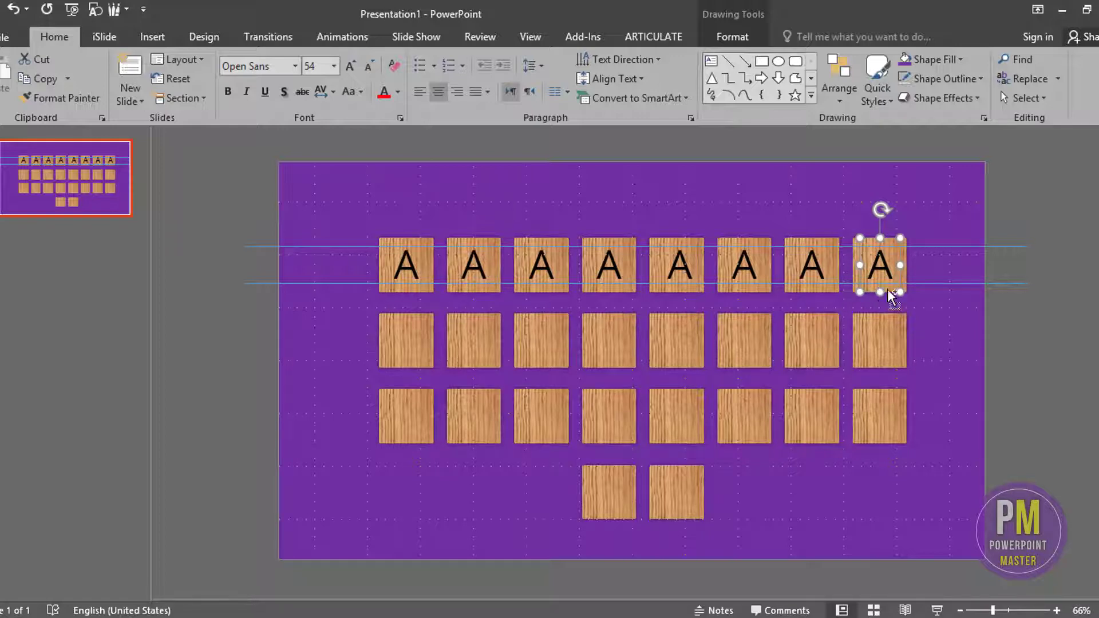
- Copy the A letters in pairs onto the second-row, third-row and two bottom tiles, undoing stray nudges
{"action": "mouse_move", "coordinate": [902, 277]}
{"action": "left_mouse_down"}
{"action": "mouse_move", "coordinate": [901, 350]}
{"action": "mouse_move", "coordinate": [796, 360]}
{"action": "left_mouse_up"}
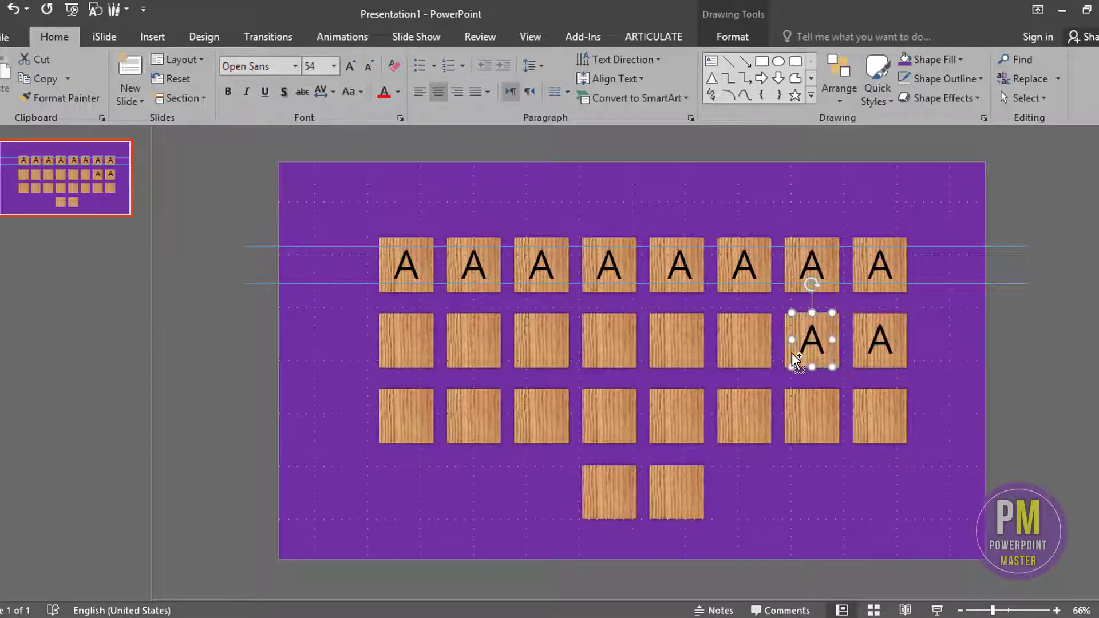
{"action": "left_click_drag", "start_coordinate": [1006, 402], "coordinate": [791, 319]}
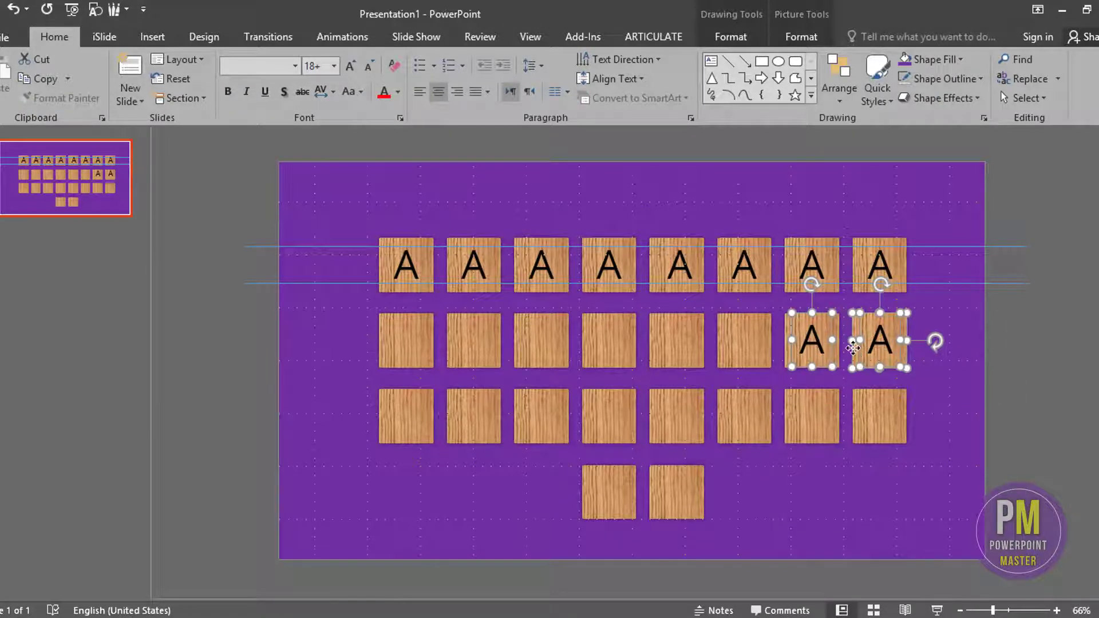
{"action": "left_click", "coordinate": [854, 355], "text": "shift"}
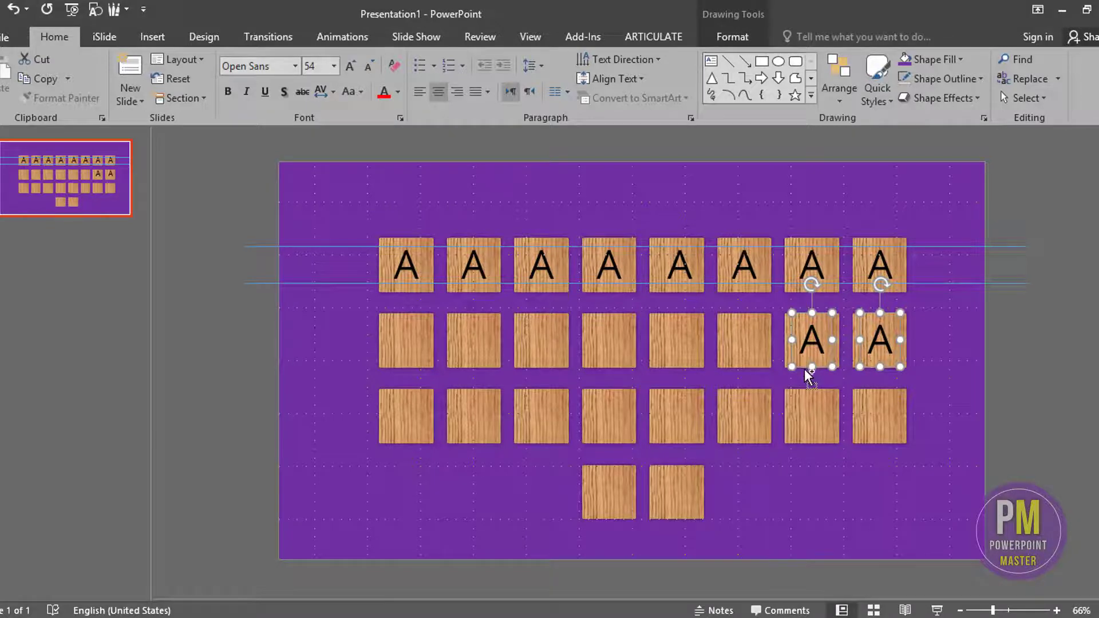
{"action": "left_click_drag", "start_coordinate": [793, 366], "coordinate": [405, 370]}
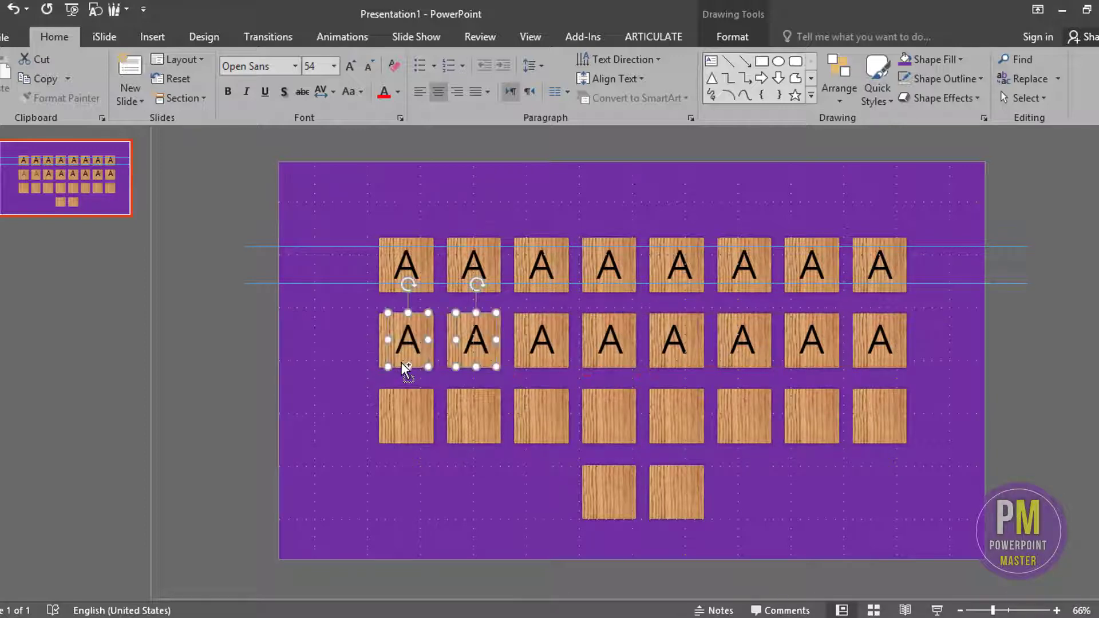
{"action": "mouse_move", "coordinate": [404, 369]}
{"action": "left_mouse_down"}
{"action": "mouse_move", "coordinate": [407, 453]}
{"action": "mouse_move", "coordinate": [673, 460]}
{"action": "left_mouse_up"}
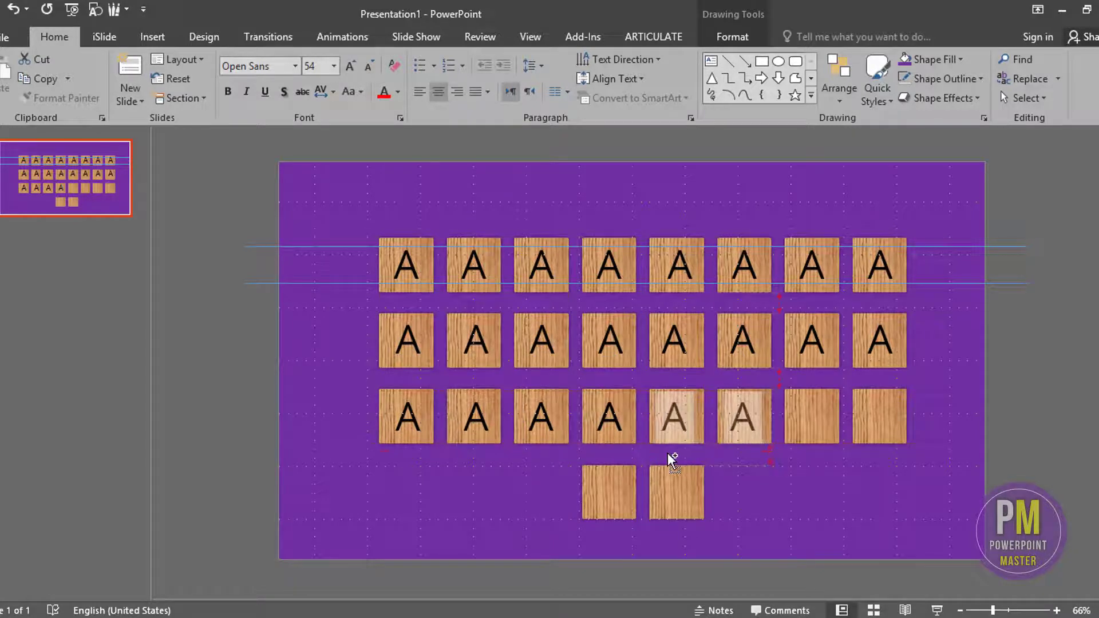
{"action": "mouse_move", "coordinate": [673, 460]}
{"action": "left_mouse_down"}
{"action": "mouse_move", "coordinate": [809, 453]}
{"action": "mouse_move", "coordinate": [604, 522]}
{"action": "left_mouse_up"}
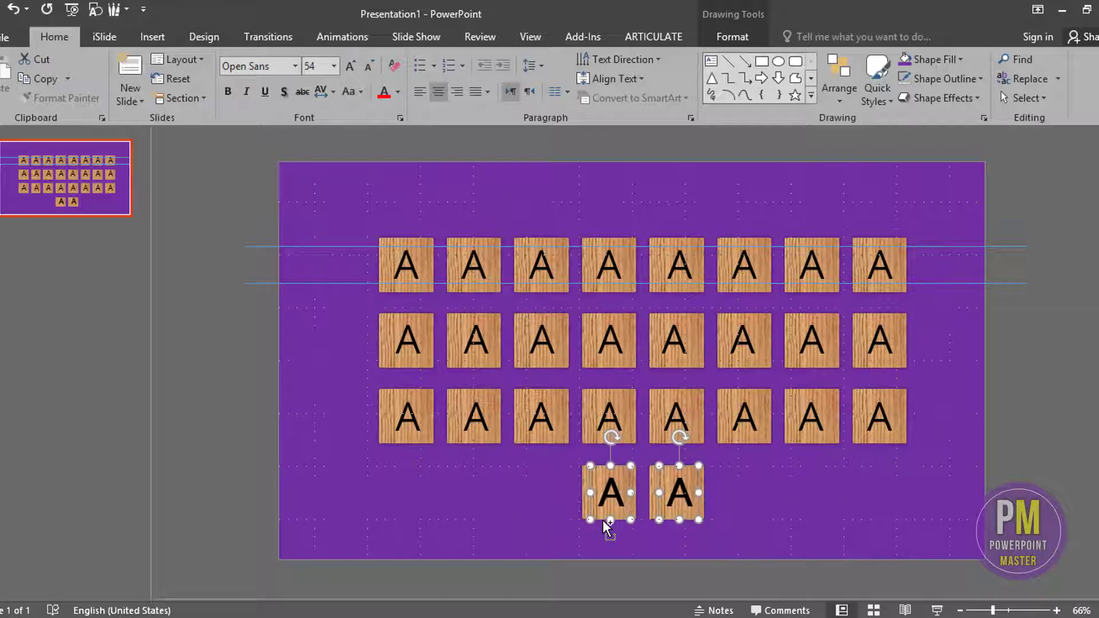
{"action": "key", "text": "ctrl+z"}
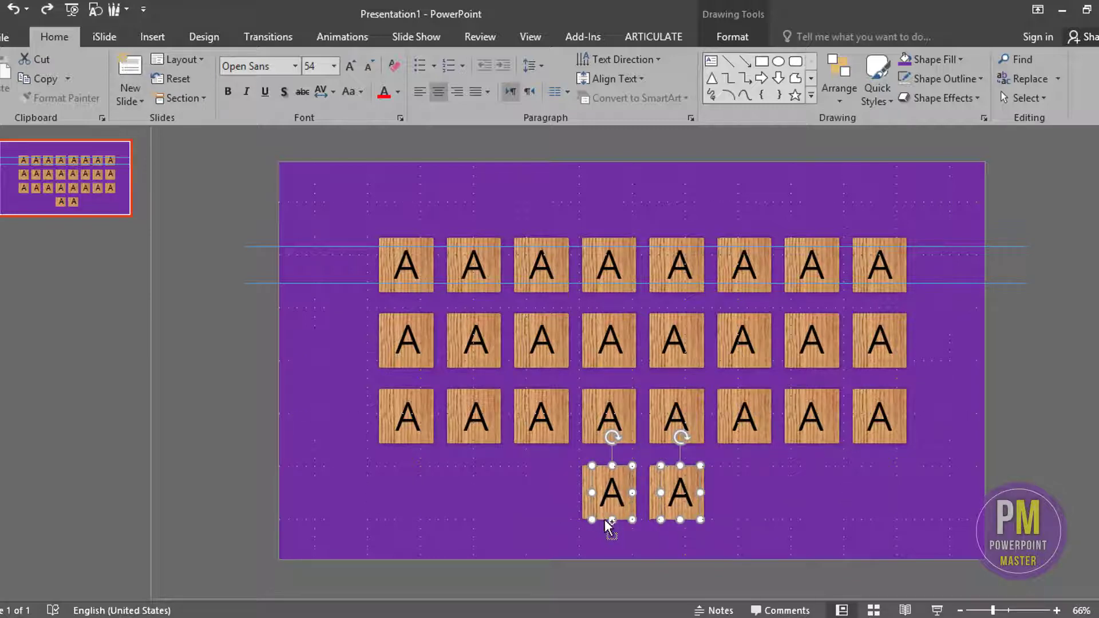
{"action": "left_click_drag", "start_coordinate": [608, 522], "coordinate": [603, 521]}
{"action": "key", "text": "ctrl+z"}
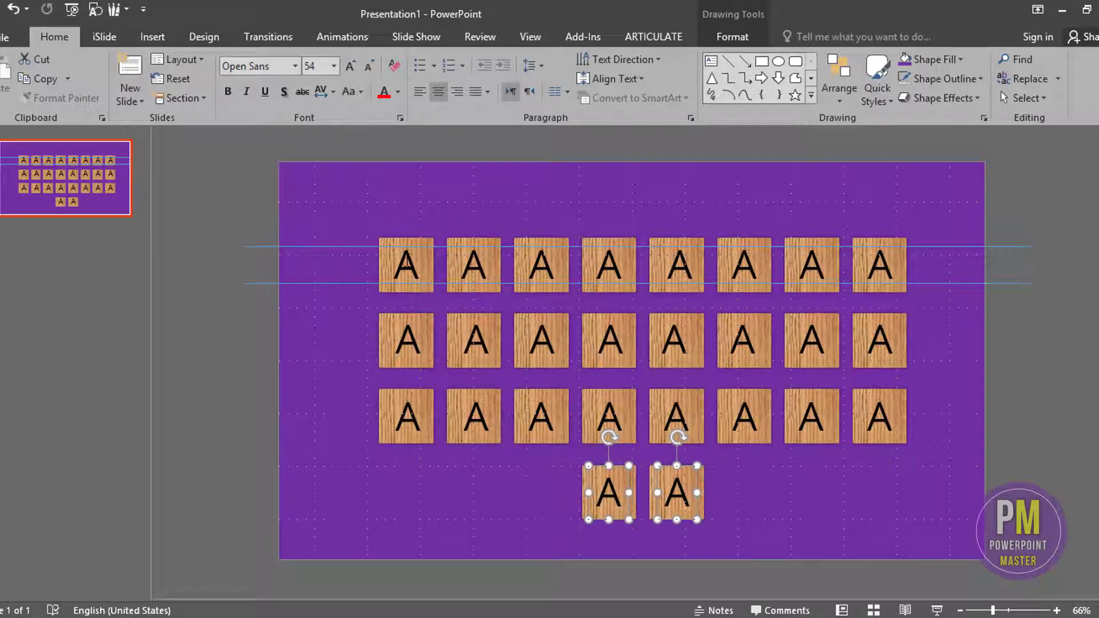
- Change the second top-row tile's letter to B and centre it on its tile
{"action": "left_click", "coordinate": [486, 267]}
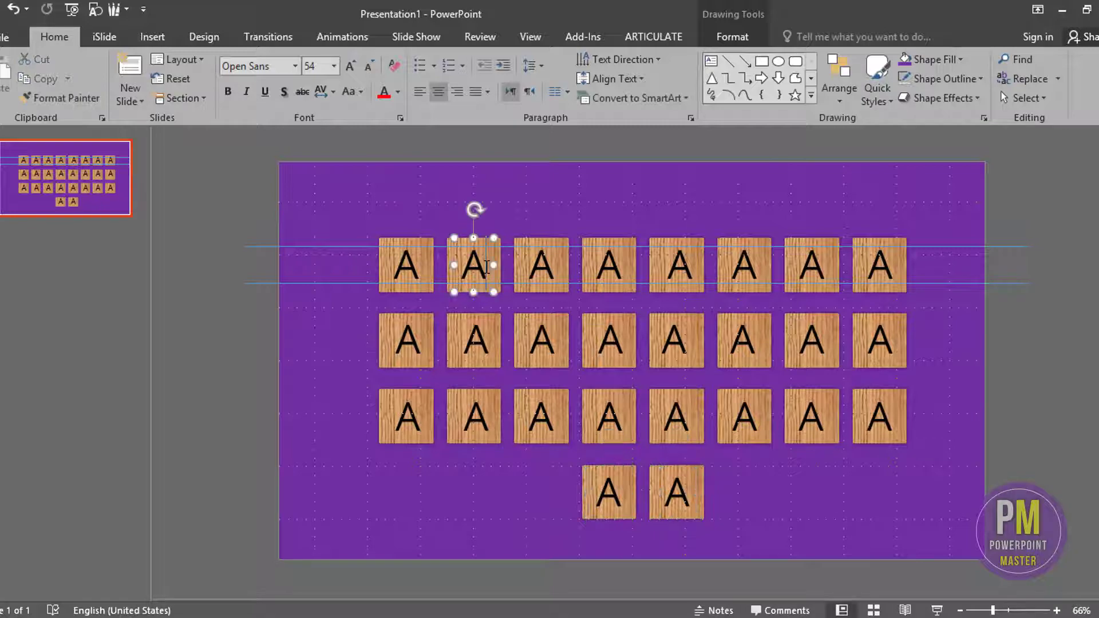
{"action": "scroll", "coordinate": [486, 267], "scroll_direction": "up", "scroll_amount": 10, "text": "ctrl"}
{"action": "scroll", "coordinate": [487, 267], "scroll_direction": "up", "scroll_amount": 5, "text": "ctrl"}
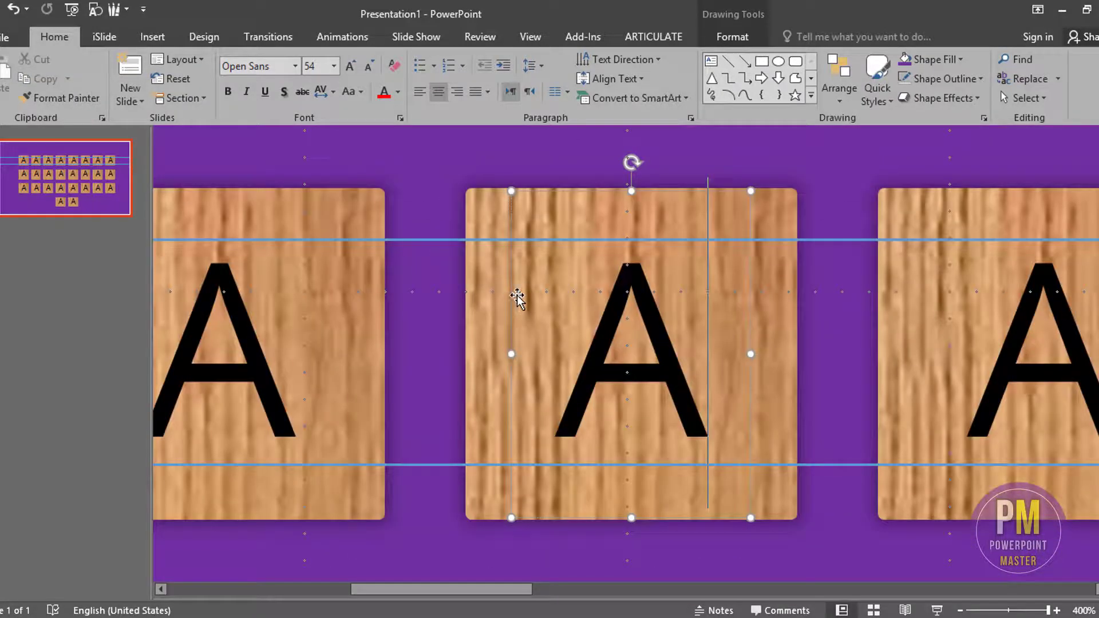
{"action": "key", "text": "BackSpace"}
{"action": "type", "text": "B"}
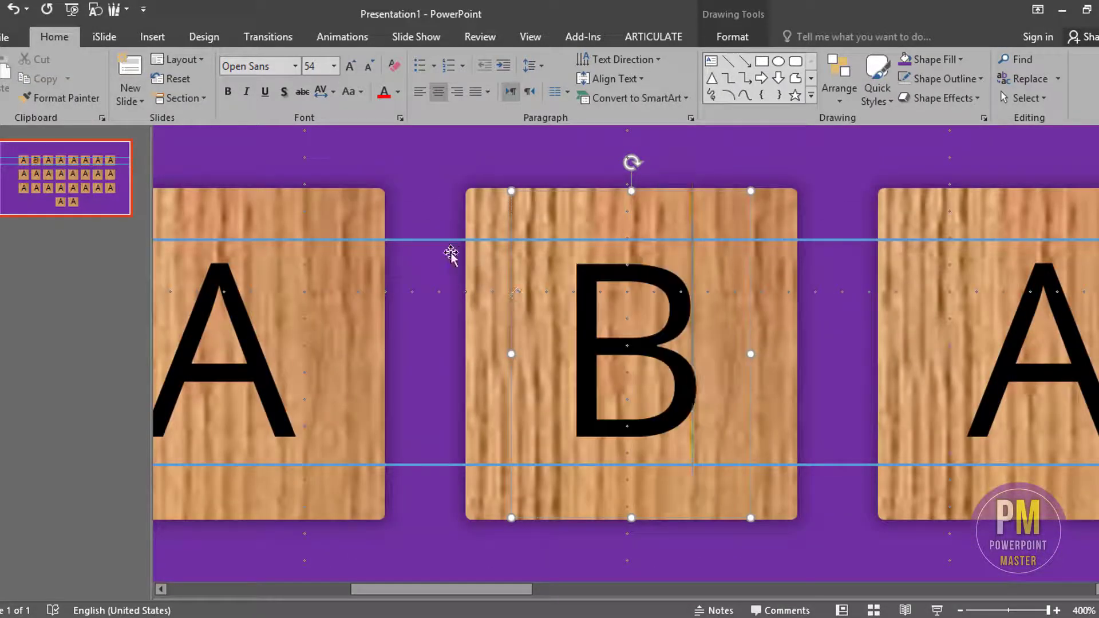
{"action": "left_click", "coordinate": [478, 266]}
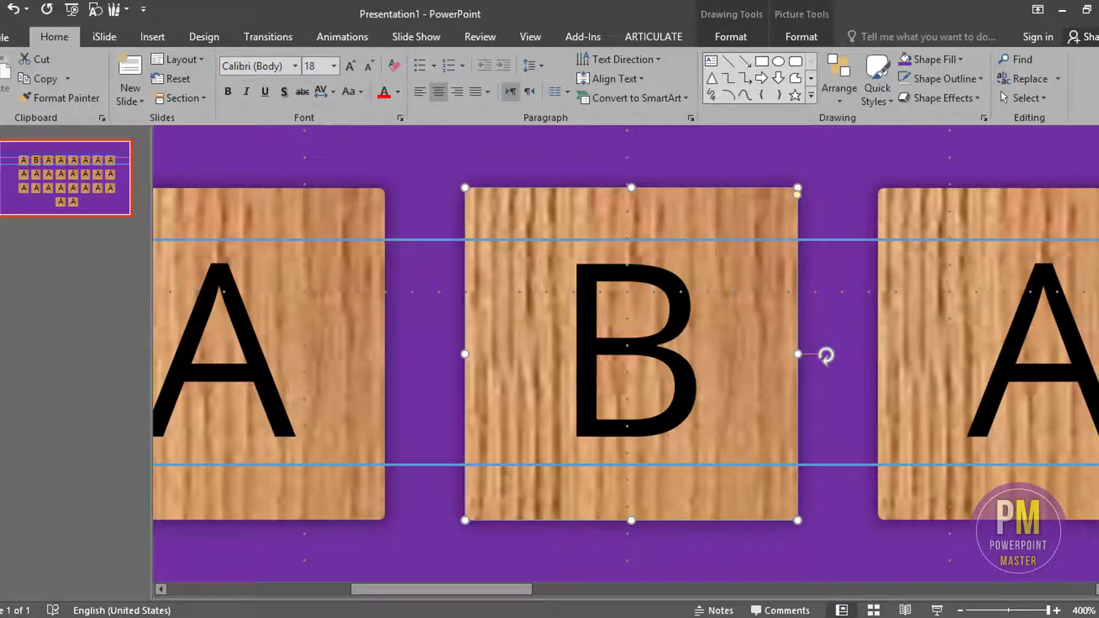
{"action": "left_click", "coordinate": [589, 277], "text": "shift"}
{"action": "left_click", "coordinate": [801, 37]}
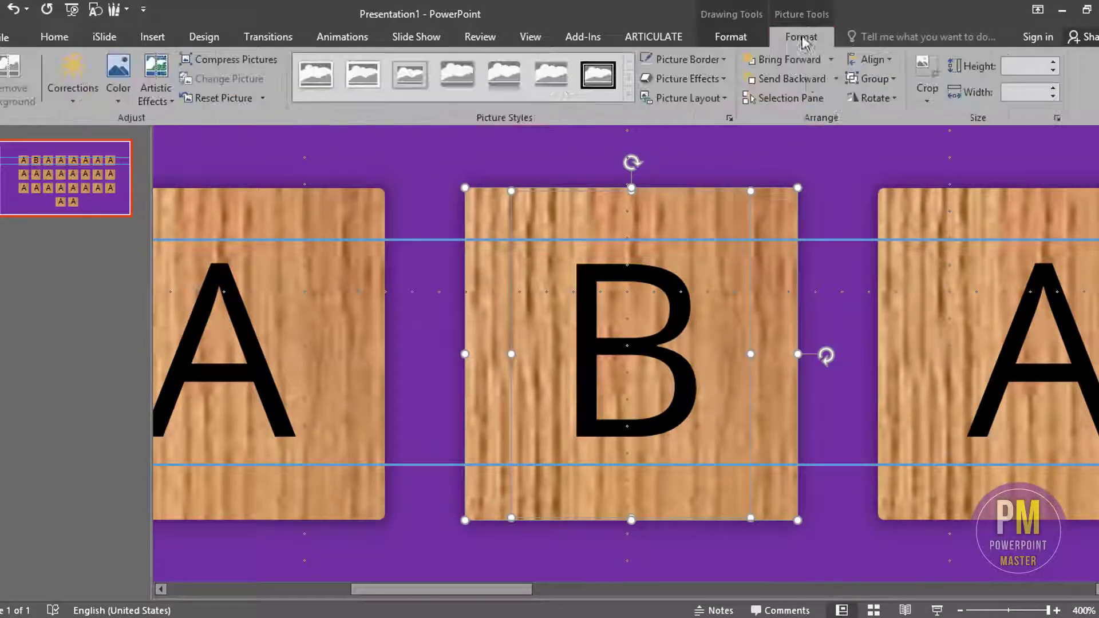
{"action": "left_click", "coordinate": [870, 59]}
{"action": "left_click", "coordinate": [881, 167]}
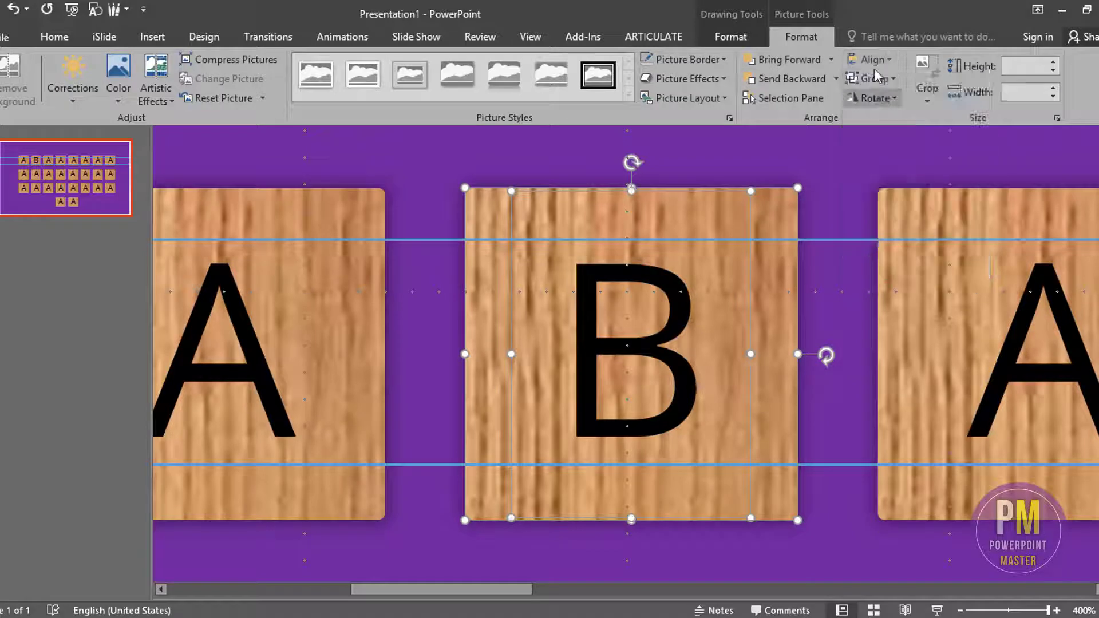
{"action": "left_click", "coordinate": [871, 59]}
{"action": "left_click", "coordinate": [890, 161]}
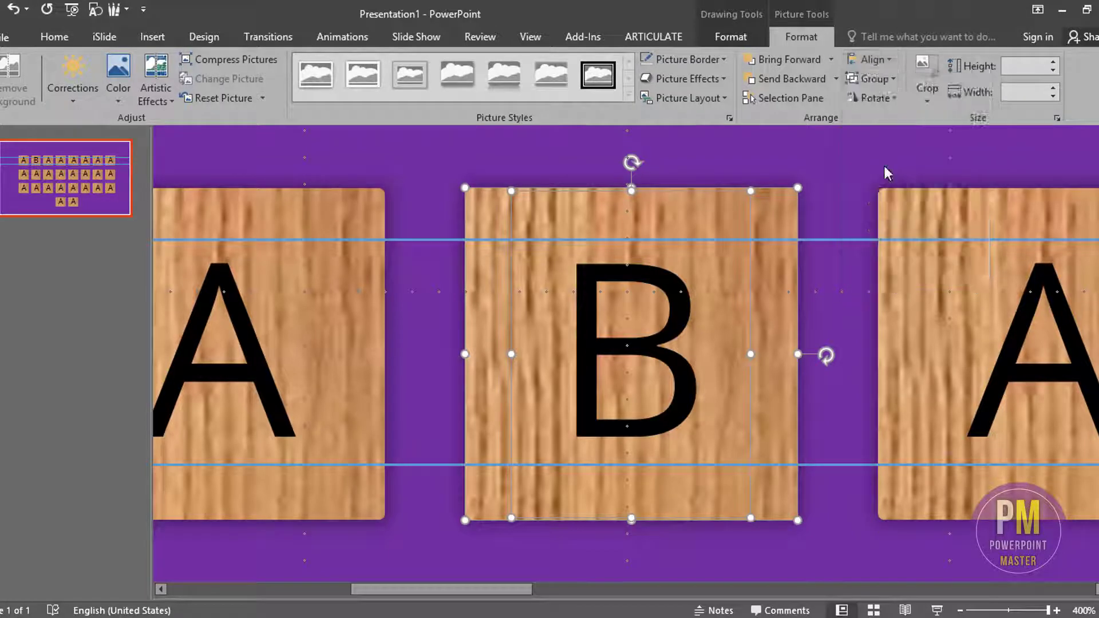
{"action": "left_click", "coordinate": [871, 59]}
{"action": "left_click", "coordinate": [875, 101]}
{"action": "left_click", "coordinate": [821, 251]}
- Change the next top-row letter to C, centred horizontally and vertically on its tile
{"action": "scroll", "coordinate": [801, 252], "scroll_direction": "down", "scroll_amount": 5, "text": "ctrl"}
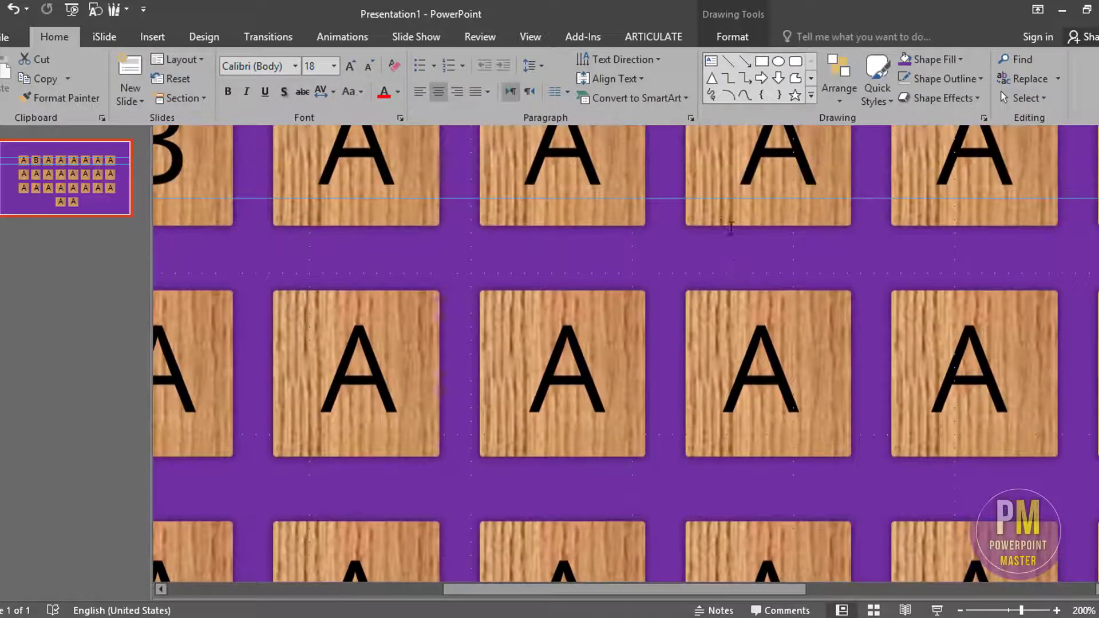
{"action": "scroll", "coordinate": [731, 229], "scroll_direction": "up", "scroll_amount": 5}
{"action": "left_click", "coordinate": [603, 228]}
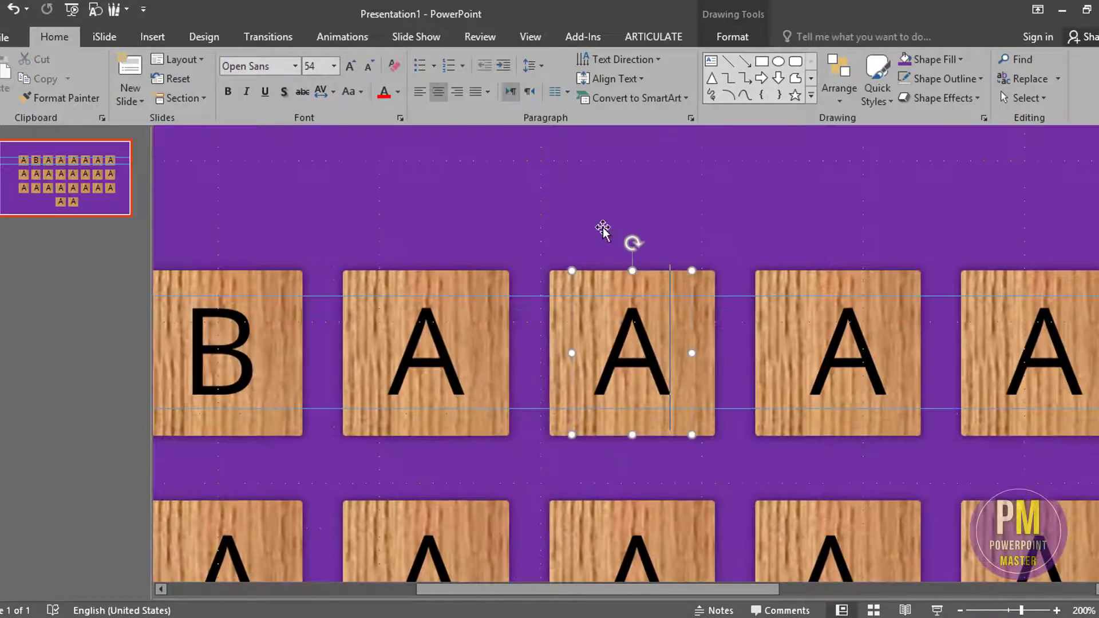
{"action": "type", "text": "C"}
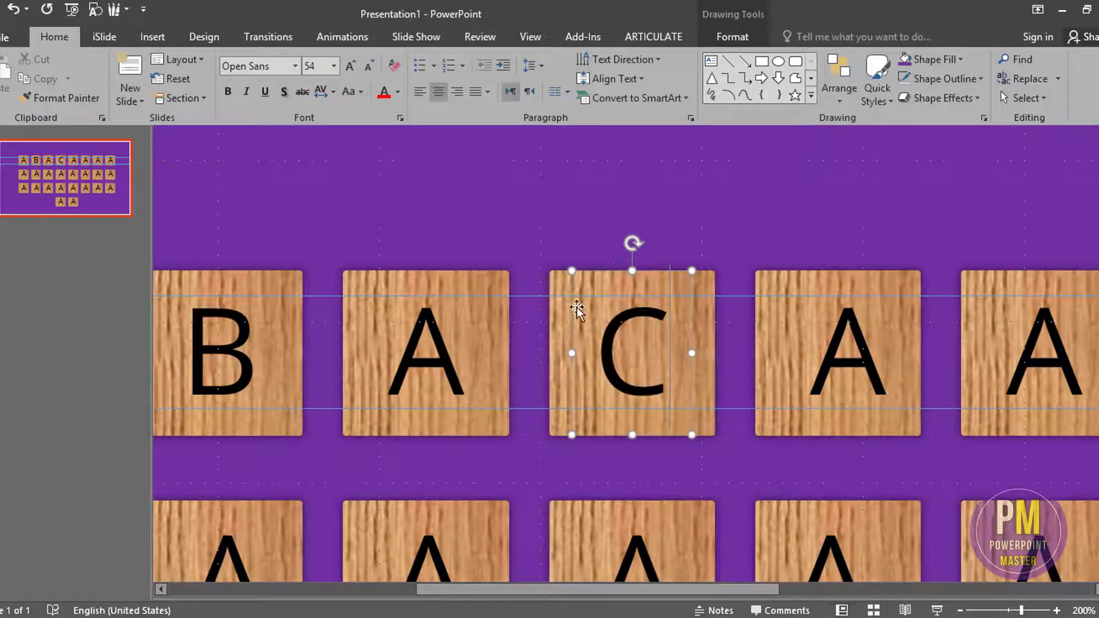
{"action": "left_click", "coordinate": [556, 321]}
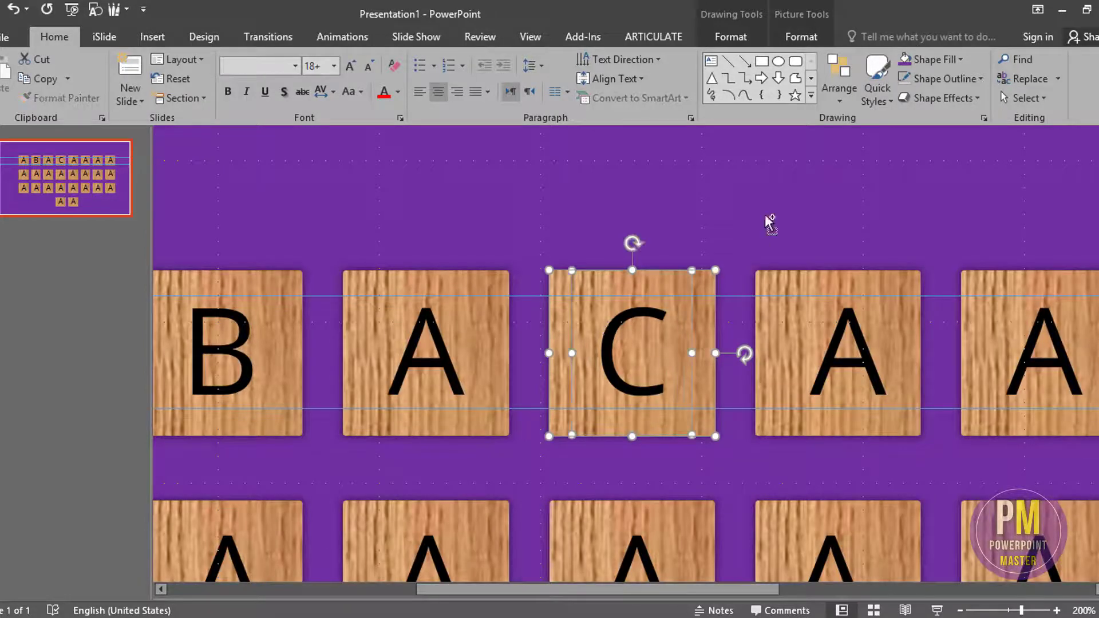
{"action": "left_click", "coordinate": [801, 36]}
{"action": "left_click", "coordinate": [863, 58]}
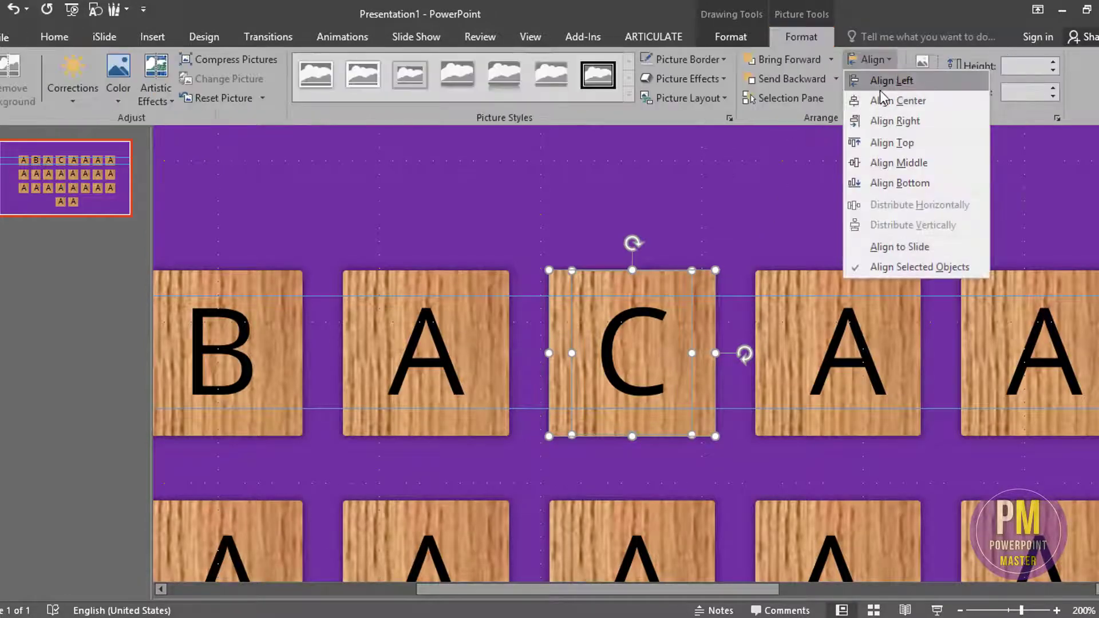
{"action": "left_click", "coordinate": [871, 59]}
{"action": "left_click", "coordinate": [882, 63]}
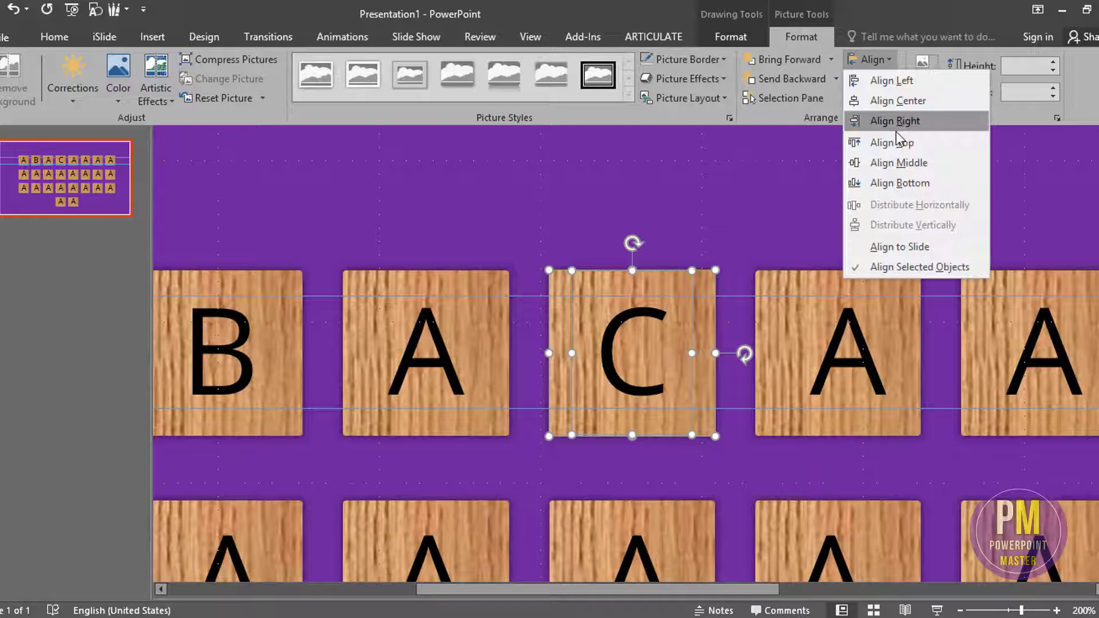
{"action": "left_click", "coordinate": [902, 161]}
{"action": "left_click", "coordinate": [838, 196]}
- Retype the tile right of C as D and centre it on its tile
{"action": "left_click", "coordinate": [848, 352]}
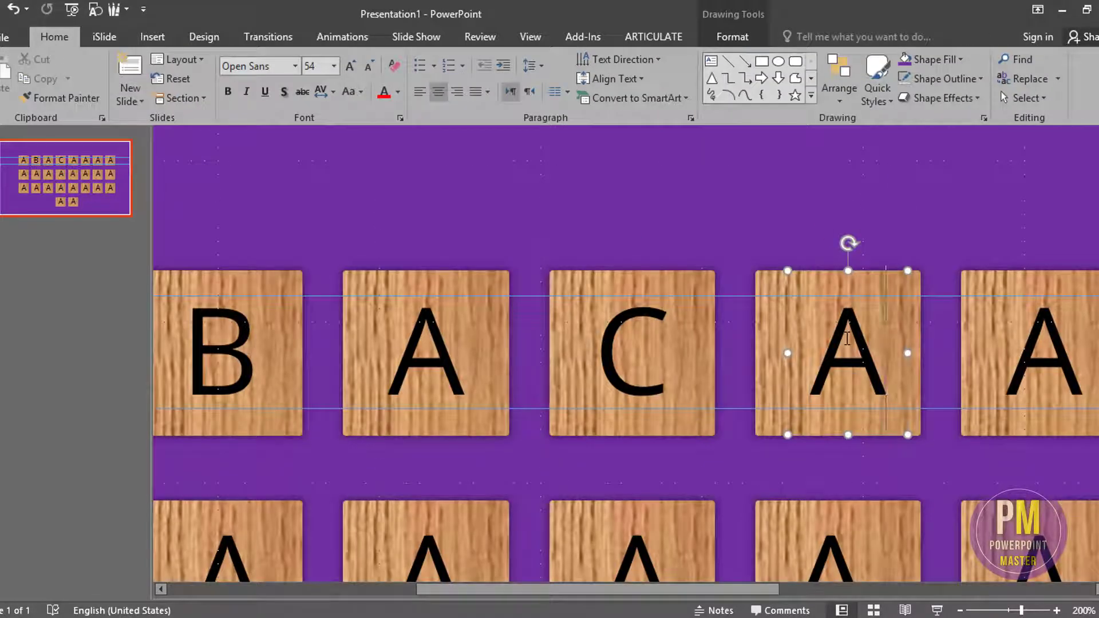
{"action": "key", "text": "BackSpace"}
{"action": "type", "text": "D"}
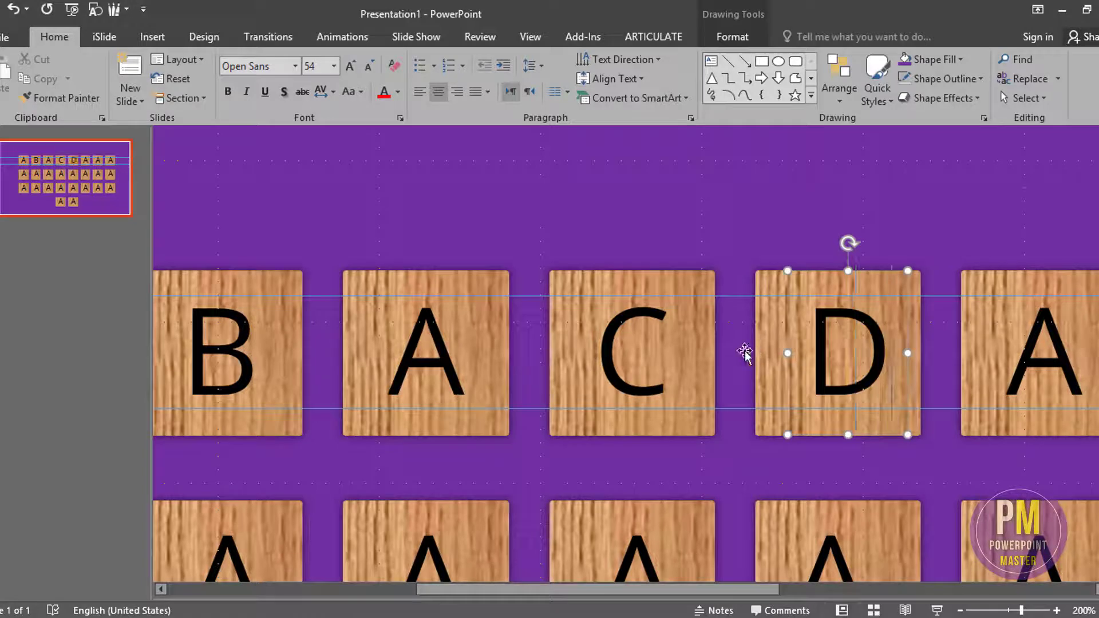
{"action": "left_click", "coordinate": [763, 327], "text": "shift"}
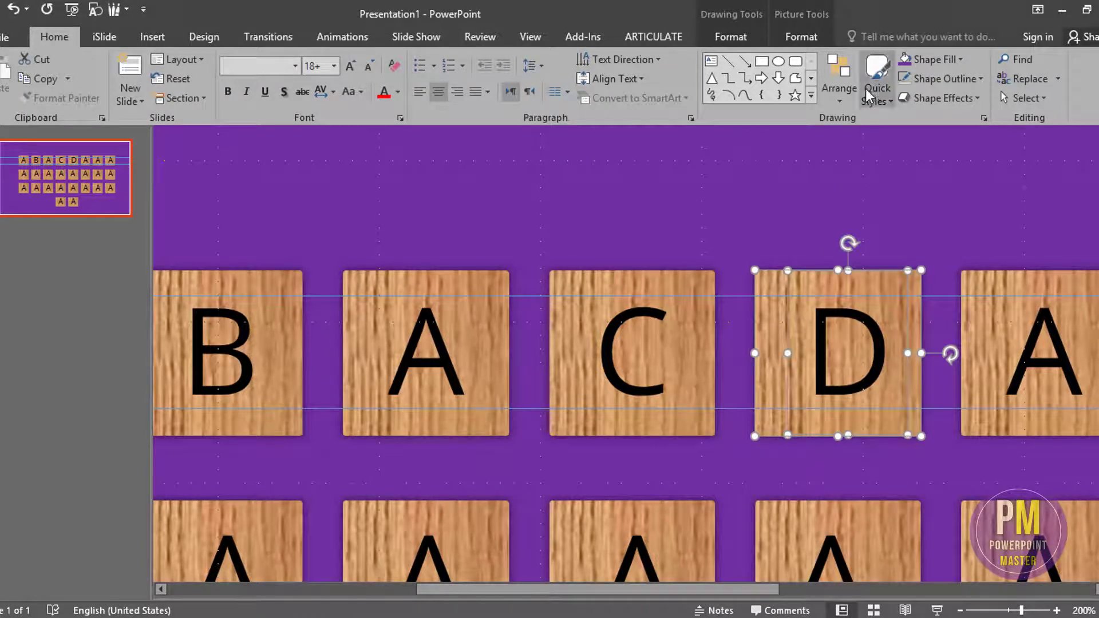
{"action": "left_click", "coordinate": [805, 38]}
{"action": "left_click", "coordinate": [871, 60]}
{"action": "left_click", "coordinate": [898, 100]}
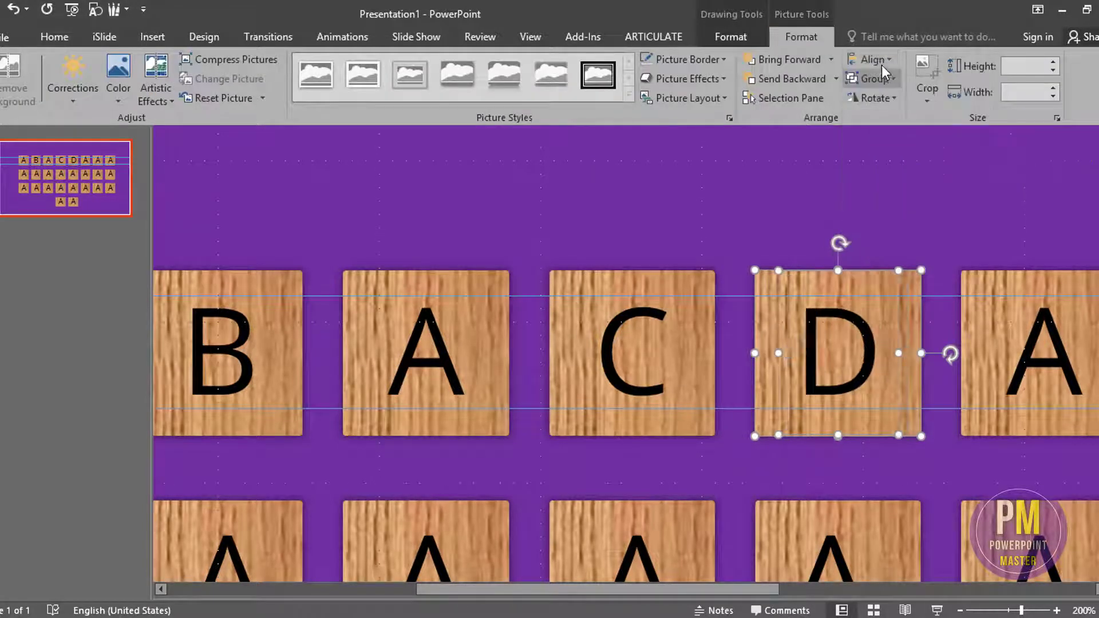
{"action": "left_click", "coordinate": [871, 60]}
{"action": "left_click", "coordinate": [899, 164]}
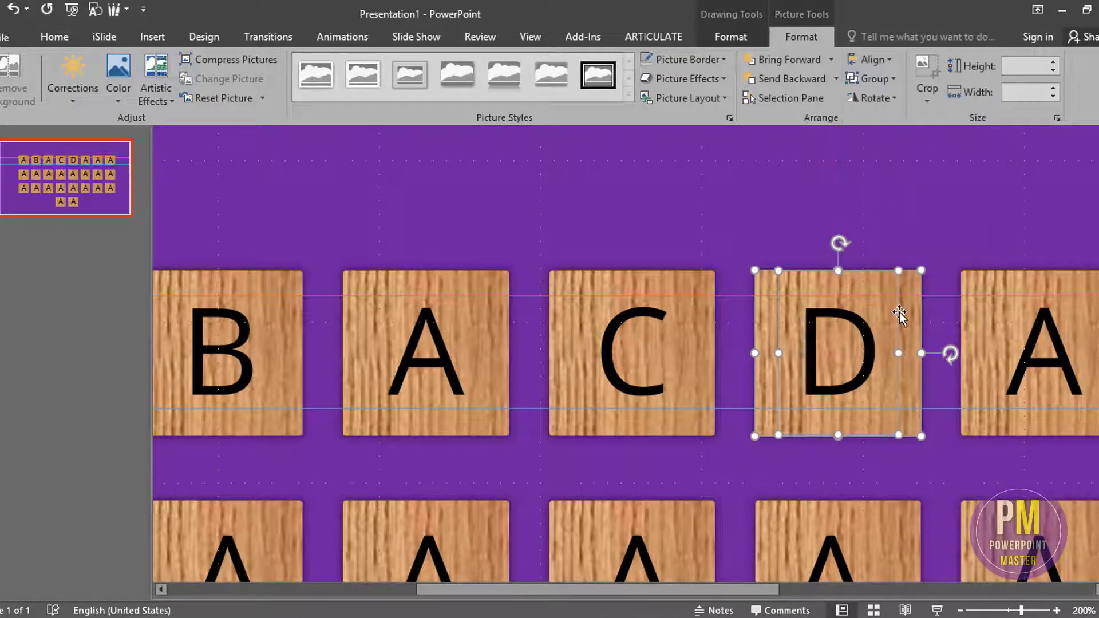
{"action": "scroll", "coordinate": [900, 312], "scroll_direction": "down", "scroll_amount": 5}
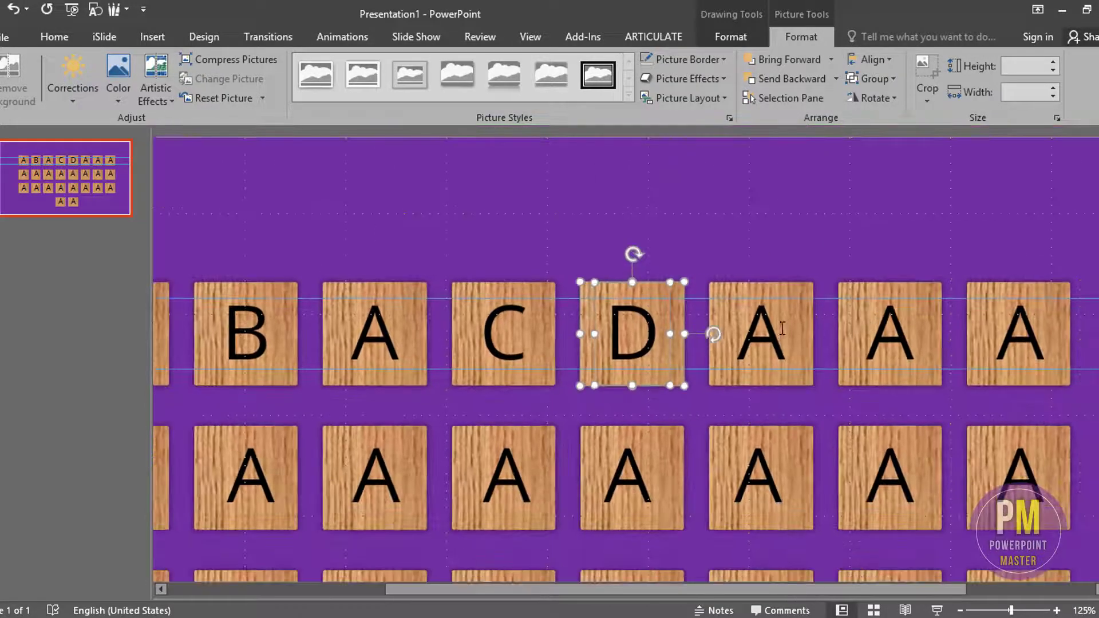
{"action": "left_click", "coordinate": [780, 329]}
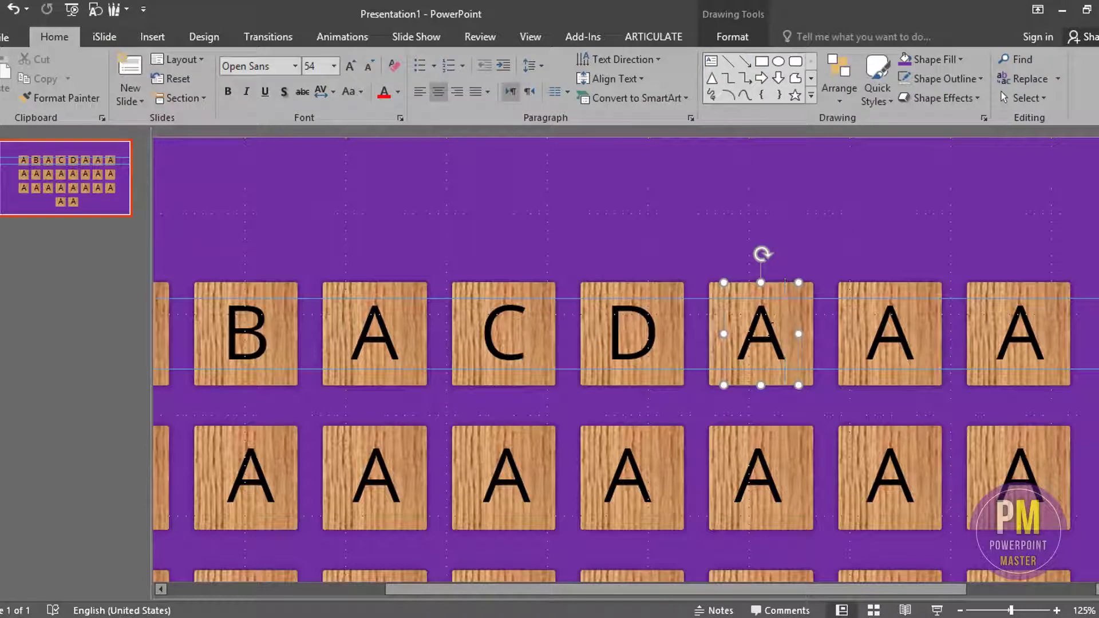
- Replace the selected letter with E and centre it vertically on its wooden tile
{"action": "type", "text": "E"}
{"action": "scroll", "coordinate": [771, 329], "scroll_direction": "up", "scroll_amount": 5}
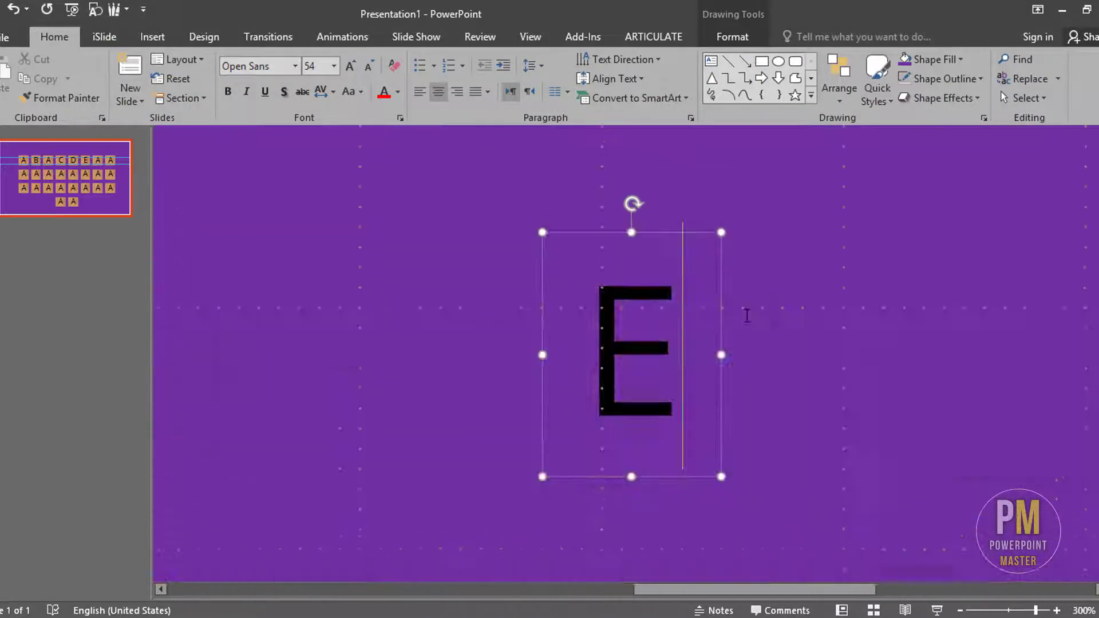
{"action": "left_click", "coordinate": [524, 326], "text": "shift"}
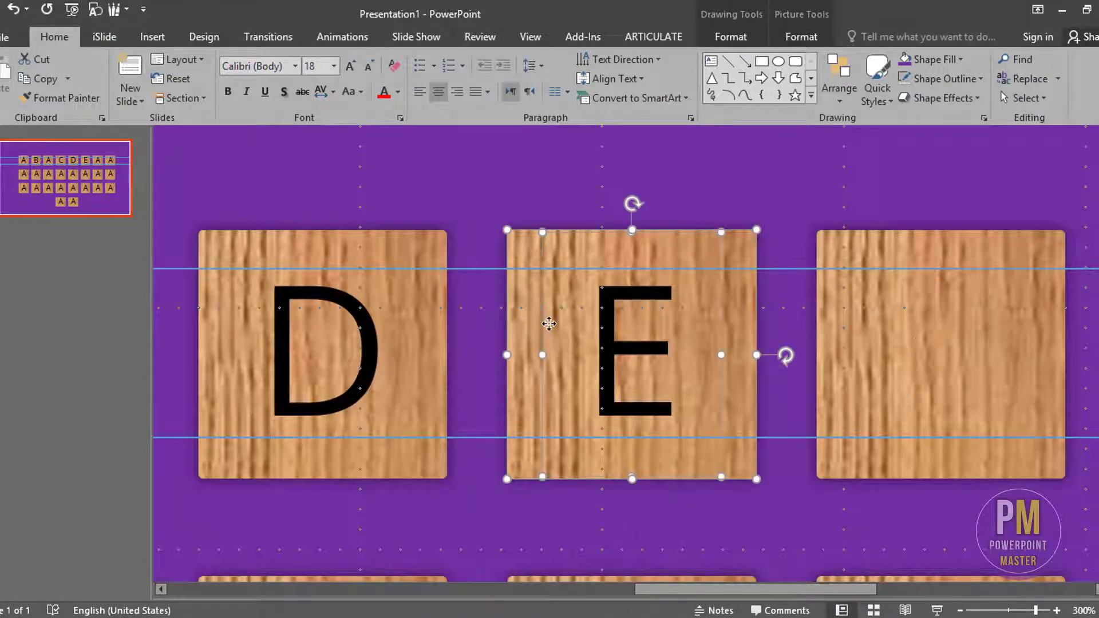
{"action": "left_click", "coordinate": [805, 38]}
{"action": "left_click", "coordinate": [864, 60]}
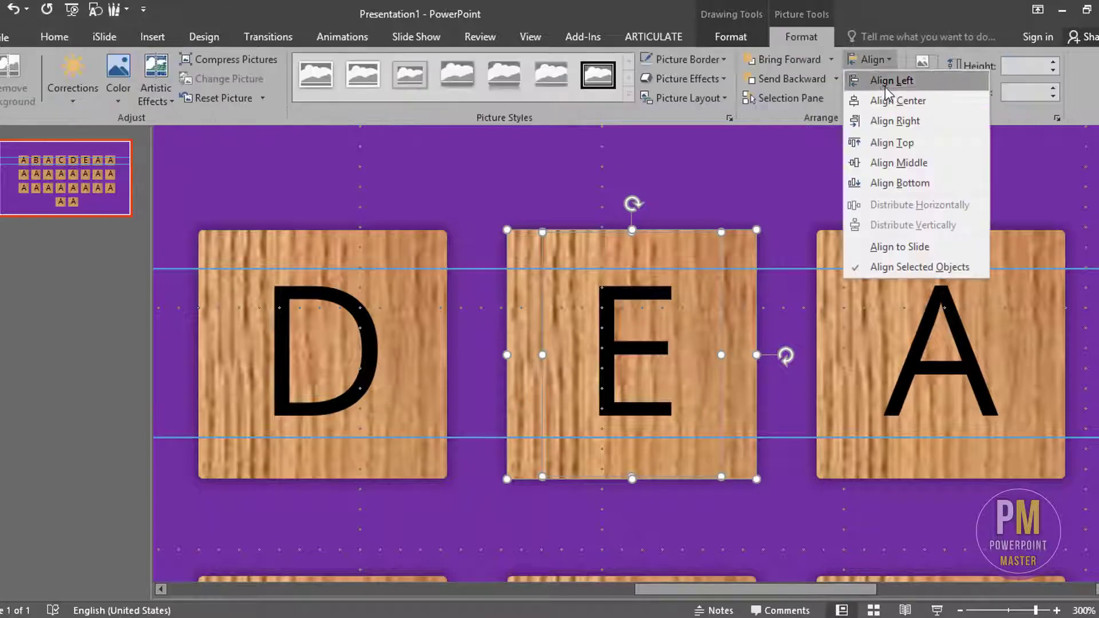
{"action": "left_click", "coordinate": [904, 161]}
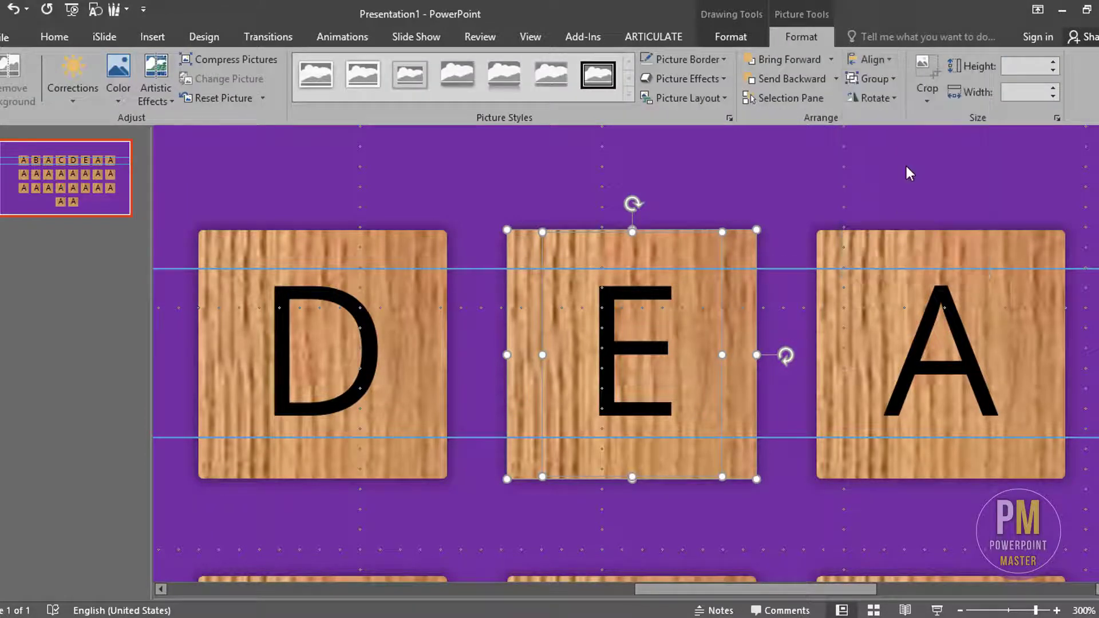
- Replace the third tile's A with F and centre it on its tile
{"action": "left_click", "coordinate": [998, 349]}
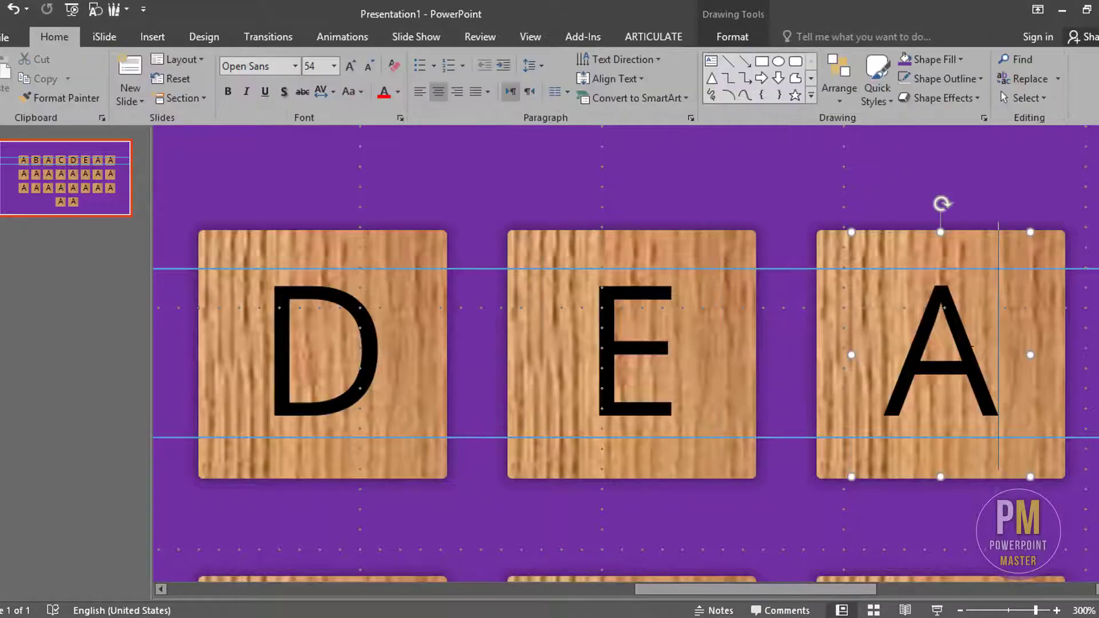
{"action": "key", "text": "BackSpace"}
{"action": "type", "text": "F"}
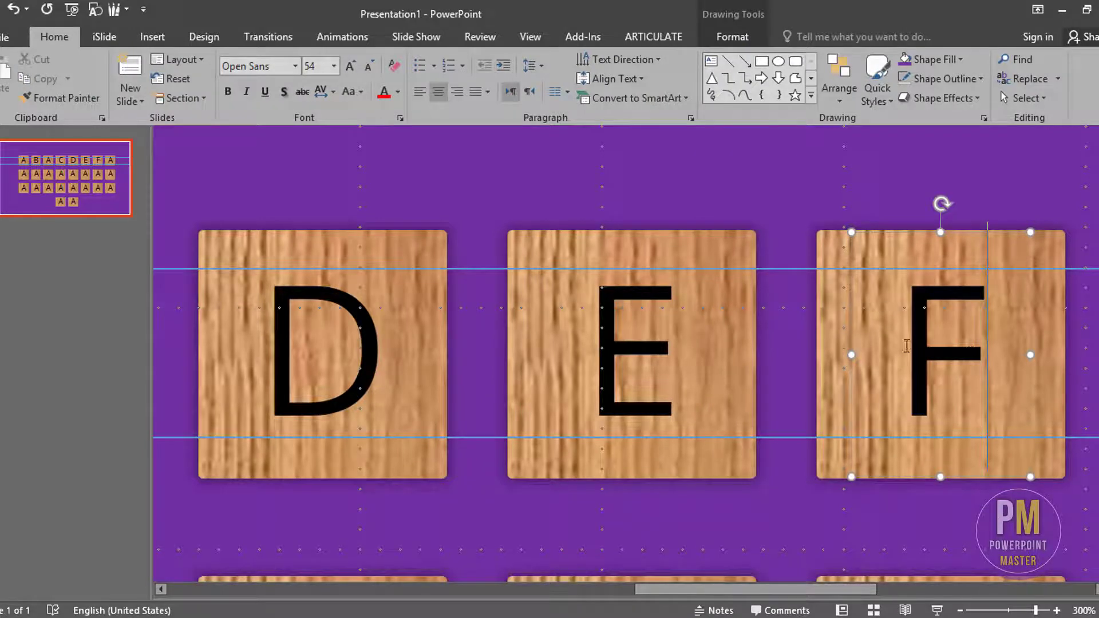
{"action": "left_click", "coordinate": [821, 312], "text": "shift"}
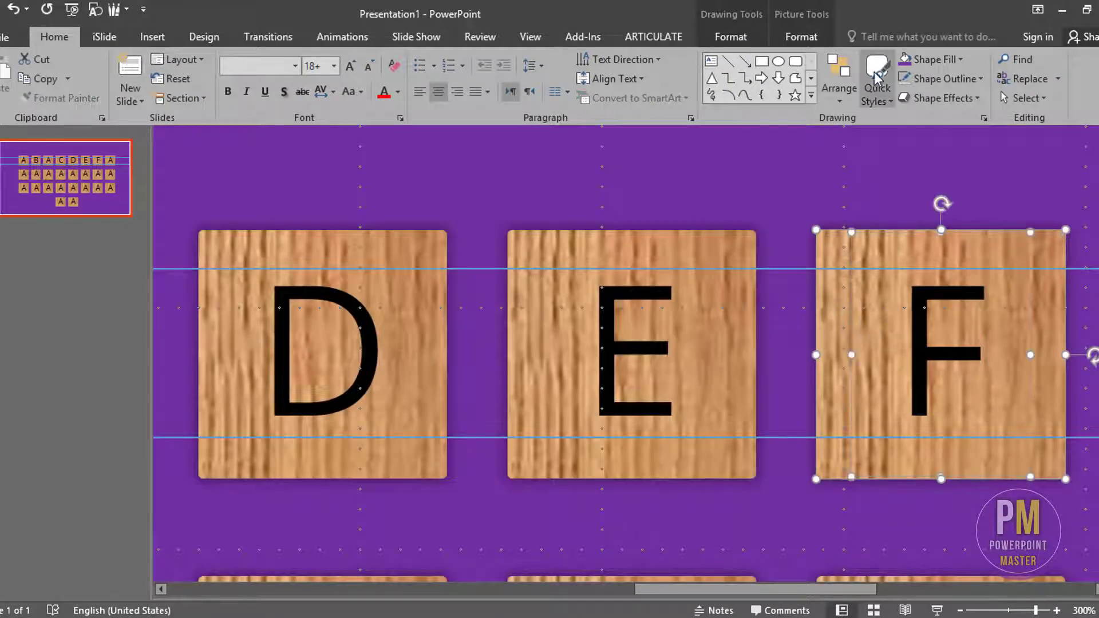
{"action": "left_click", "coordinate": [824, 40]}
{"action": "left_click", "coordinate": [881, 59]}
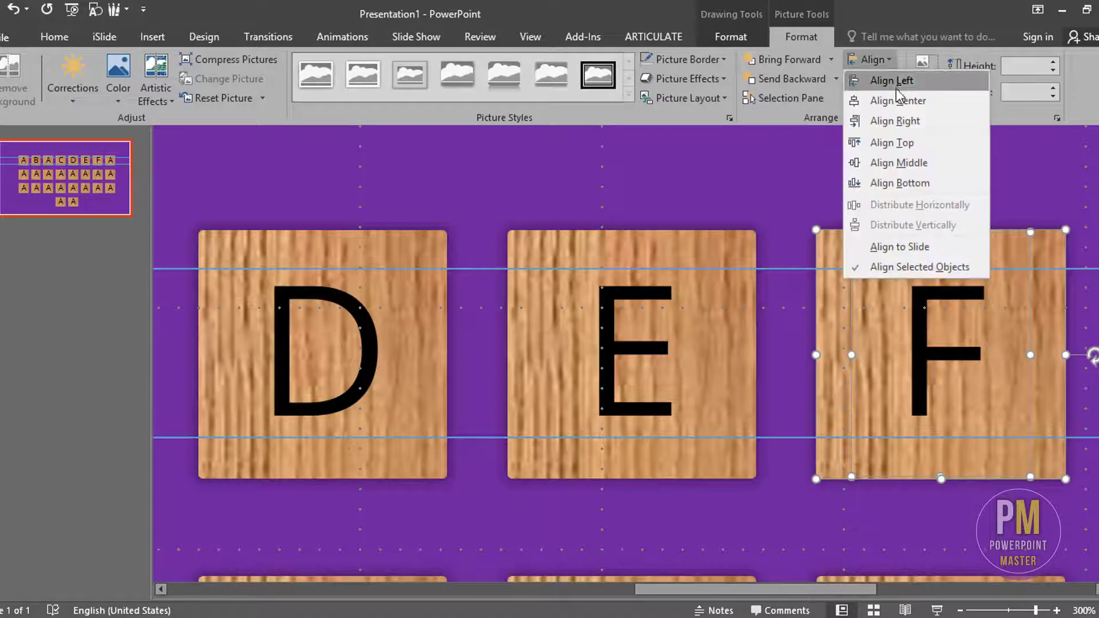
{"action": "left_click", "coordinate": [881, 59]}
{"action": "left_click", "coordinate": [885, 61]}
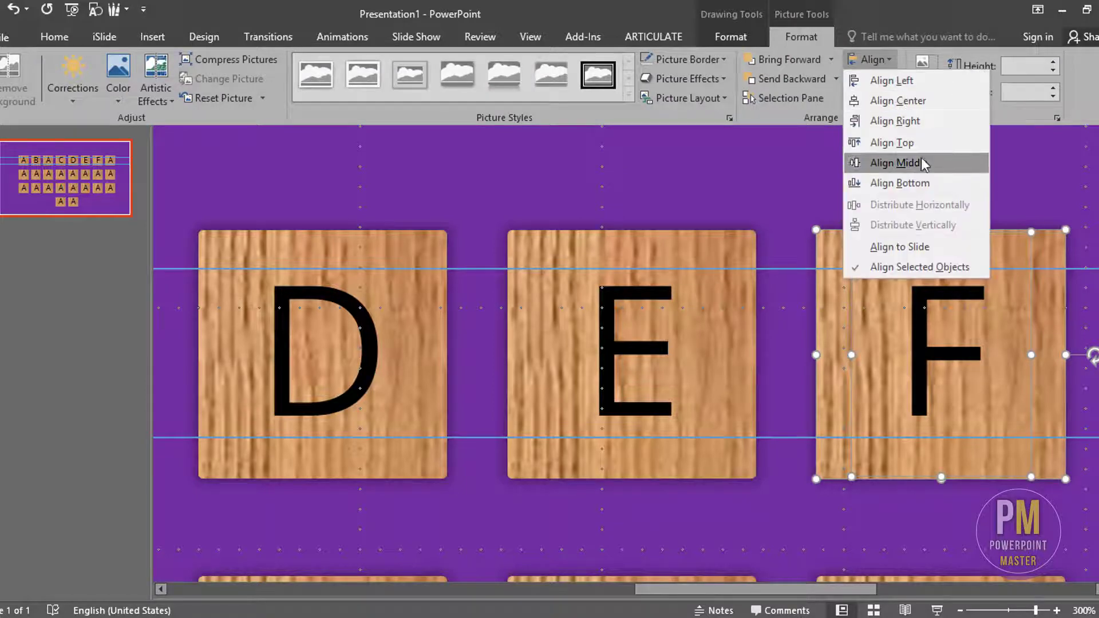
{"action": "left_click", "coordinate": [921, 162]}
{"action": "scroll", "coordinate": [902, 194], "scroll_direction": "down", "scroll_amount": 5}
- Replace the next A with G, centred horizontally and vertically on its tile
{"action": "left_click", "coordinate": [841, 369]}
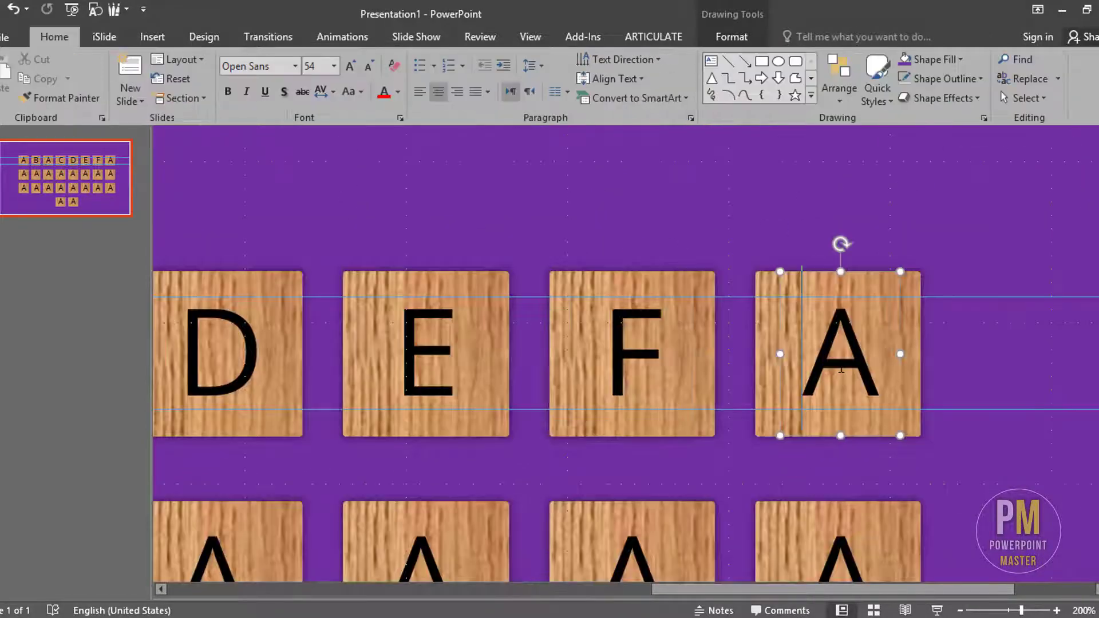
{"action": "key", "text": "BackSpace"}
{"action": "type", "text": "G"}
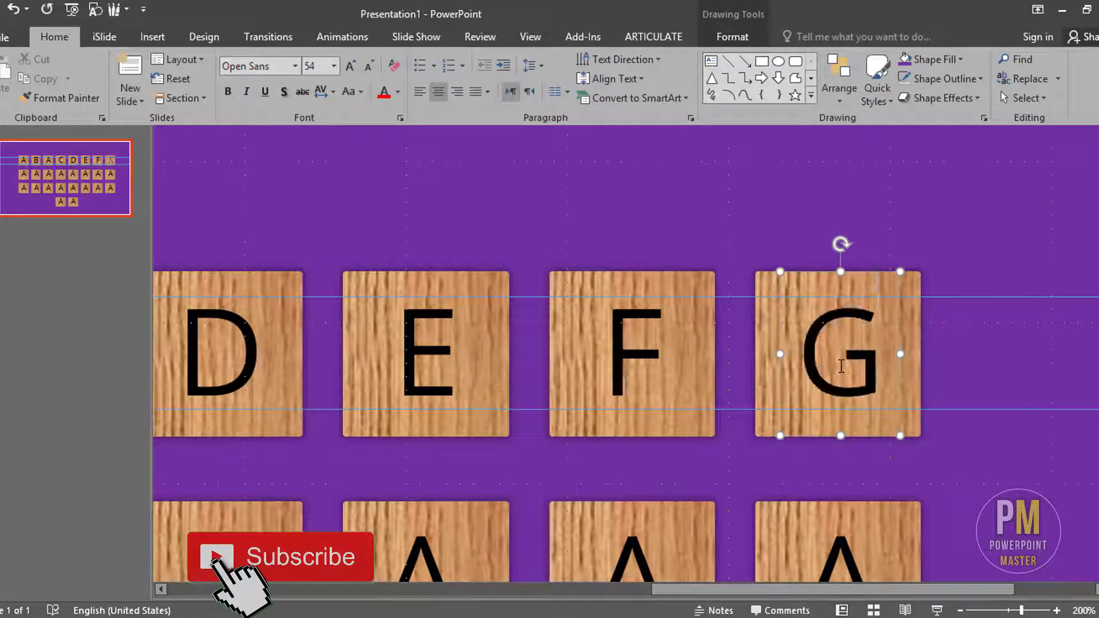
{"action": "left_click", "coordinate": [764, 343], "text": "shift"}
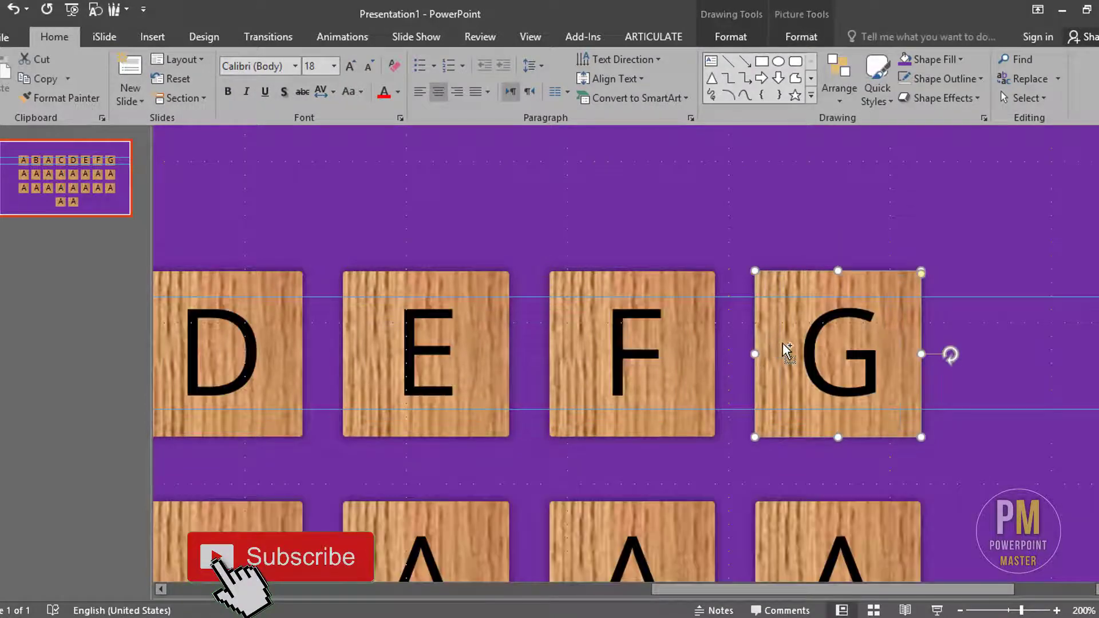
{"action": "left_click", "coordinate": [821, 41]}
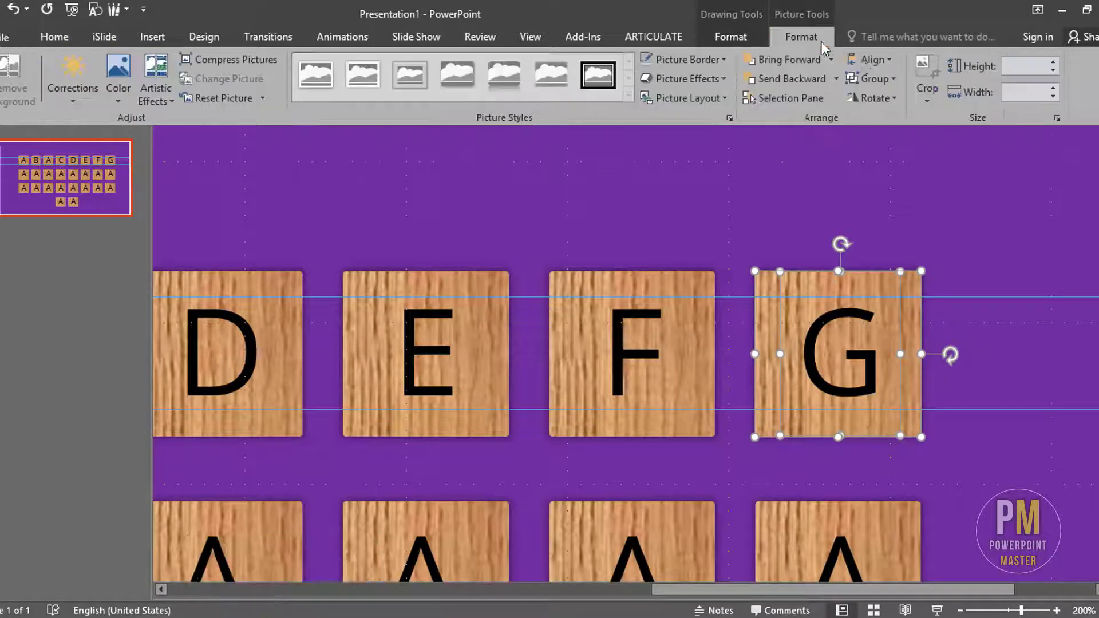
{"action": "left_click", "coordinate": [871, 61]}
{"action": "left_click", "coordinate": [896, 101]}
{"action": "left_click", "coordinate": [872, 63]}
{"action": "left_click", "coordinate": [903, 142]}
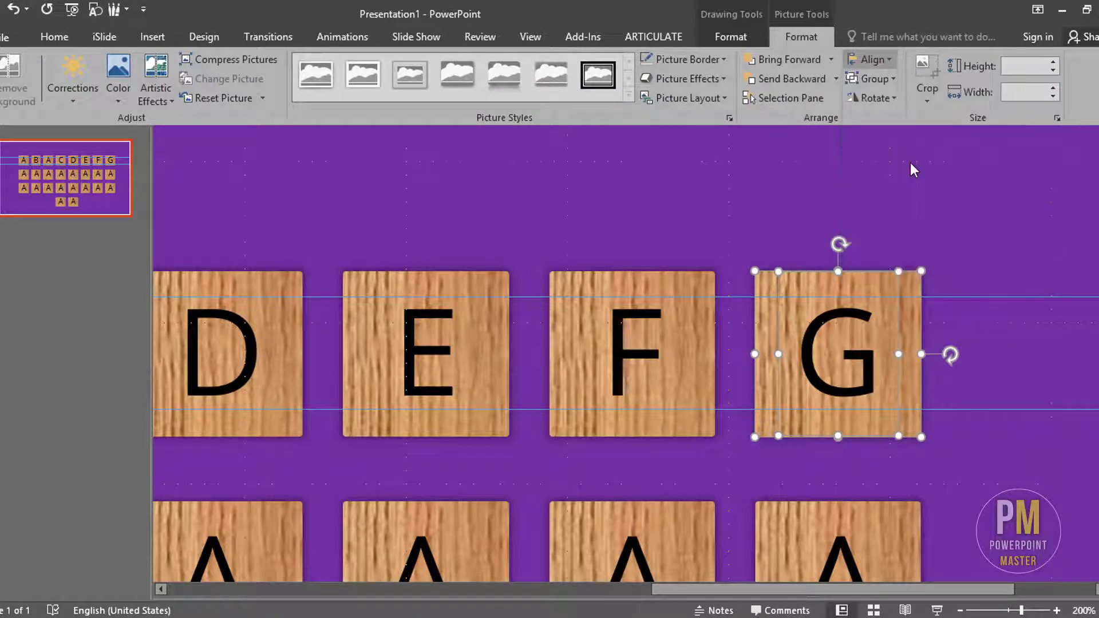
{"action": "scroll", "coordinate": [910, 163], "scroll_direction": "down", "scroll_amount": 5, "text": "ctrl"}
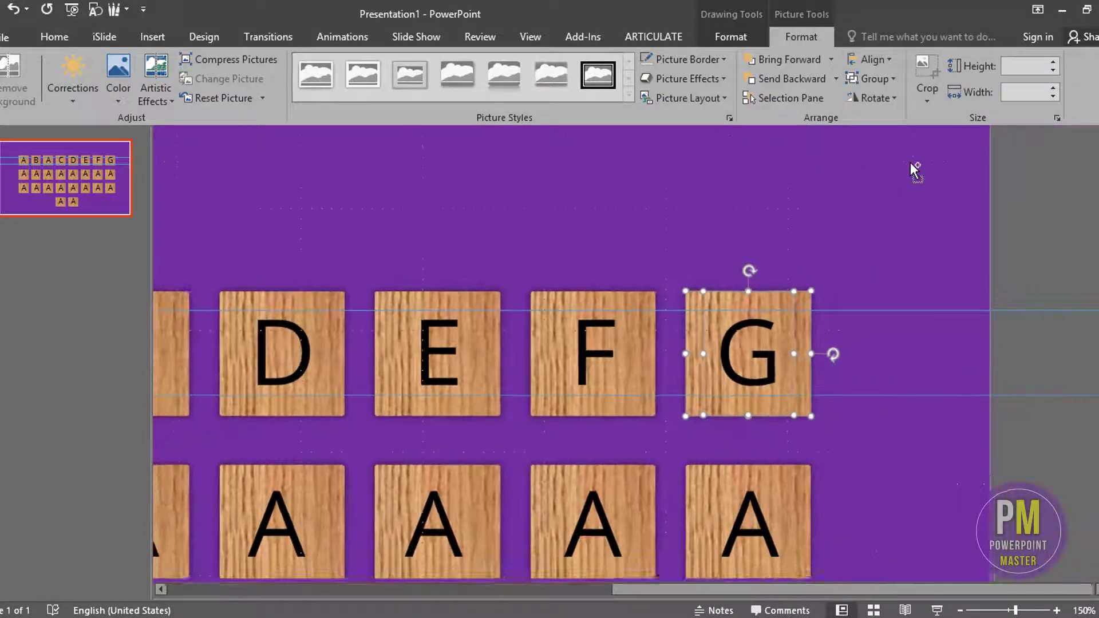
{"action": "scroll", "coordinate": [909, 163], "scroll_direction": "down", "scroll_amount": 2, "text": "ctrl"}
{"action": "scroll", "coordinate": [910, 163], "scroll_direction": "down", "scroll_amount": 3, "text": "ctrl"}
{"action": "left_click", "coordinate": [375, 337]}
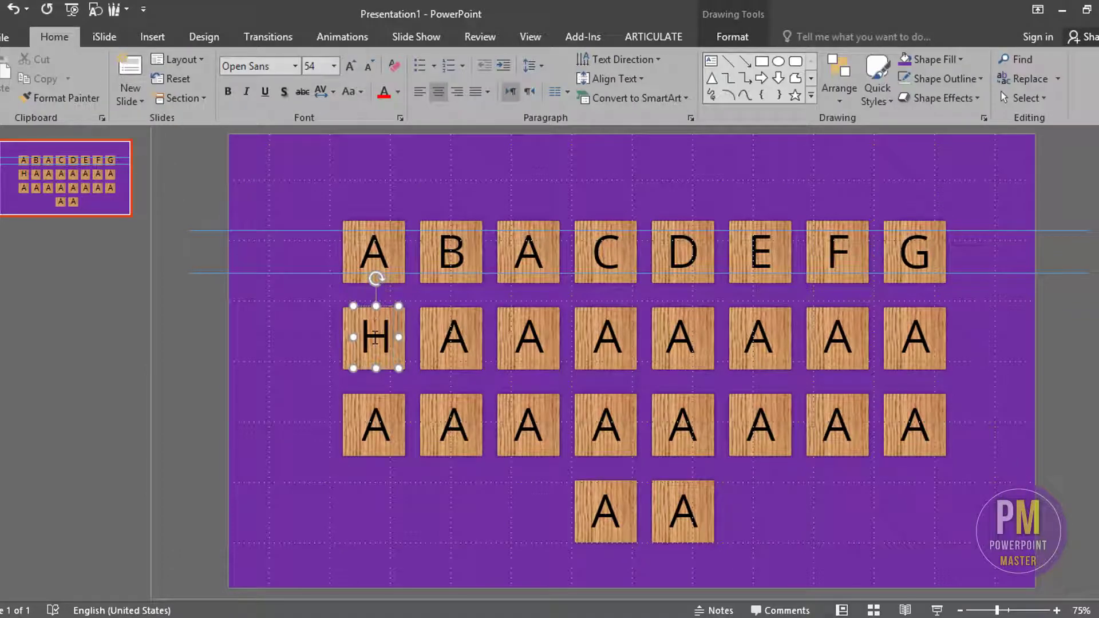
- Centre the H horizontally and vertically on its wooden tile
{"action": "scroll", "coordinate": [305, 363], "scroll_direction": "up", "scroll_amount": 5, "text": "ctrl"}
{"action": "scroll", "coordinate": [304, 363], "scroll_direction": "up", "scroll_amount": 5, "text": "ctrl"}
{"action": "left_click", "coordinate": [474, 321]}
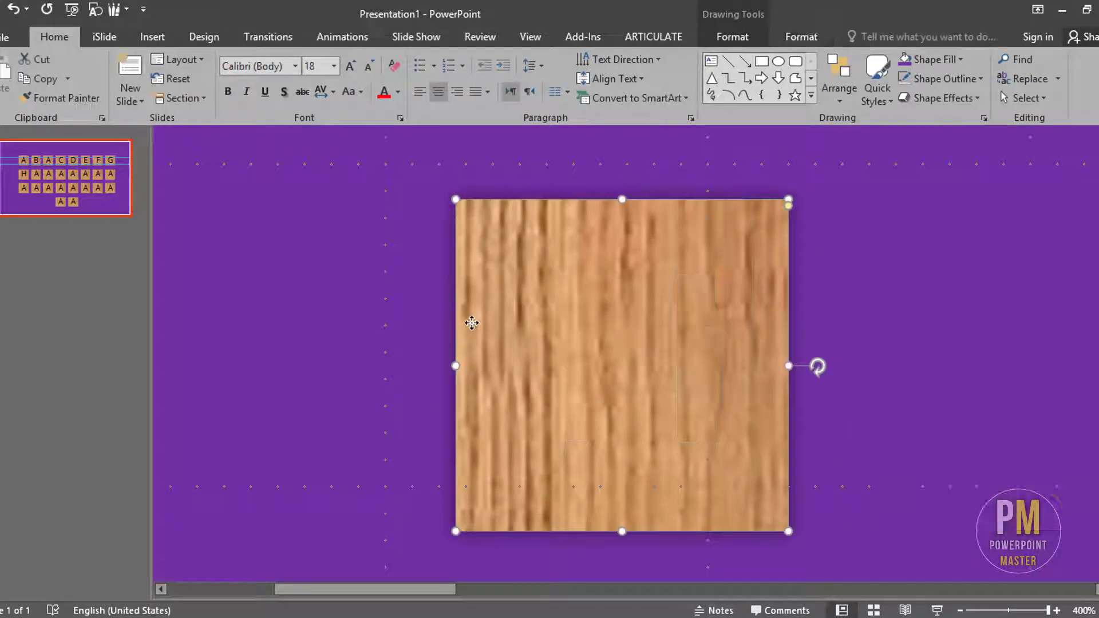
{"action": "left_click", "coordinate": [524, 330], "text": "shift"}
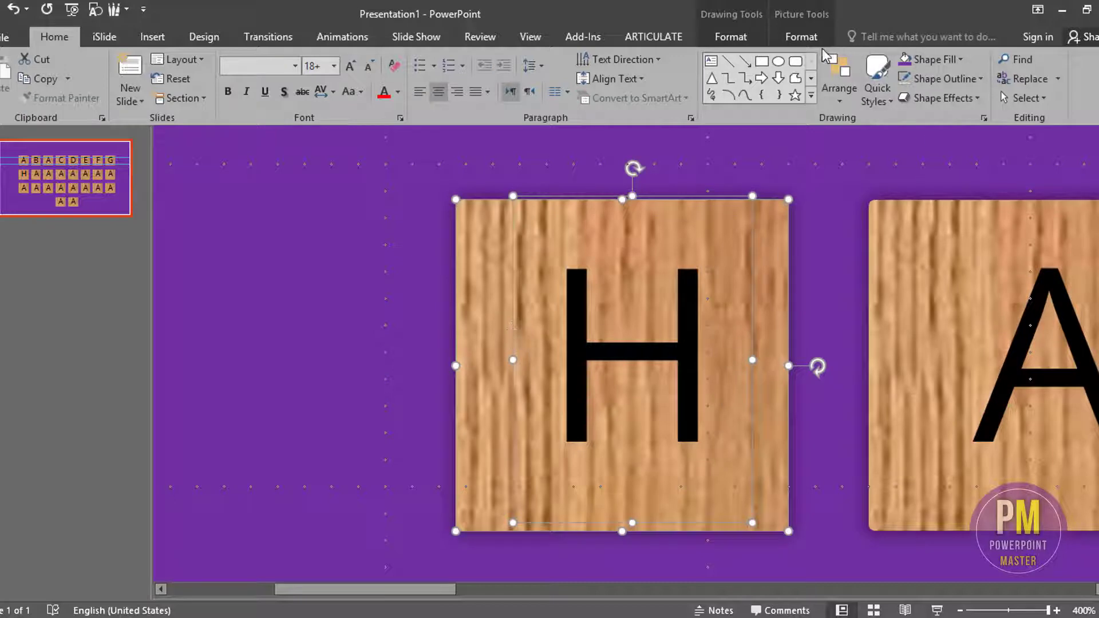
{"action": "left_click", "coordinate": [801, 37]}
{"action": "left_click", "coordinate": [868, 60]}
{"action": "left_click", "coordinate": [897, 100]}
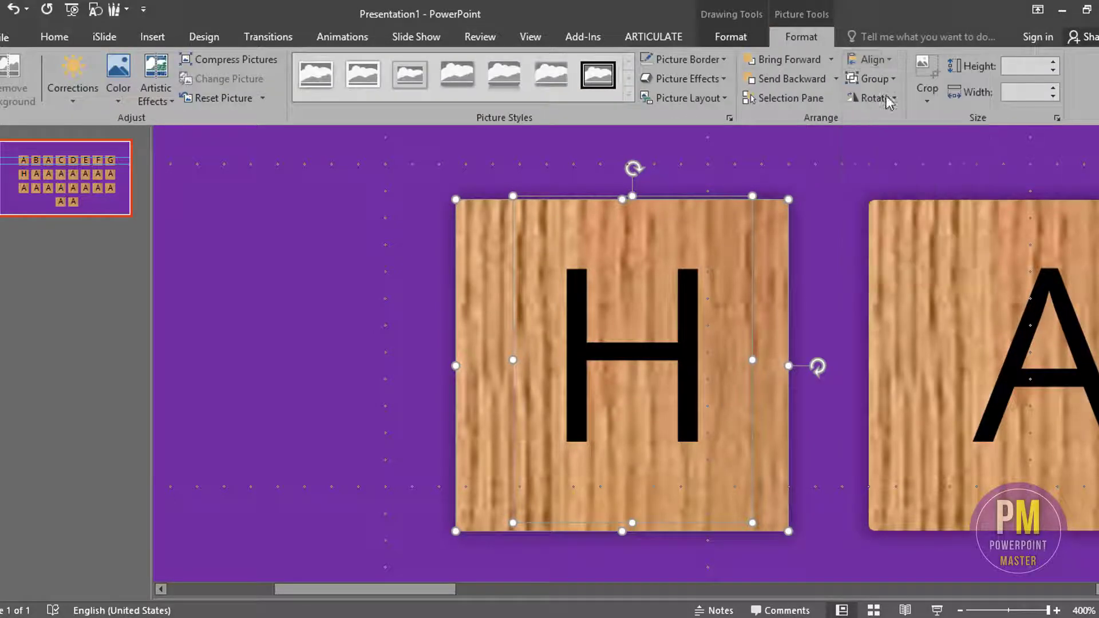
{"action": "left_click", "coordinate": [873, 59]}
{"action": "left_click", "coordinate": [901, 163]}
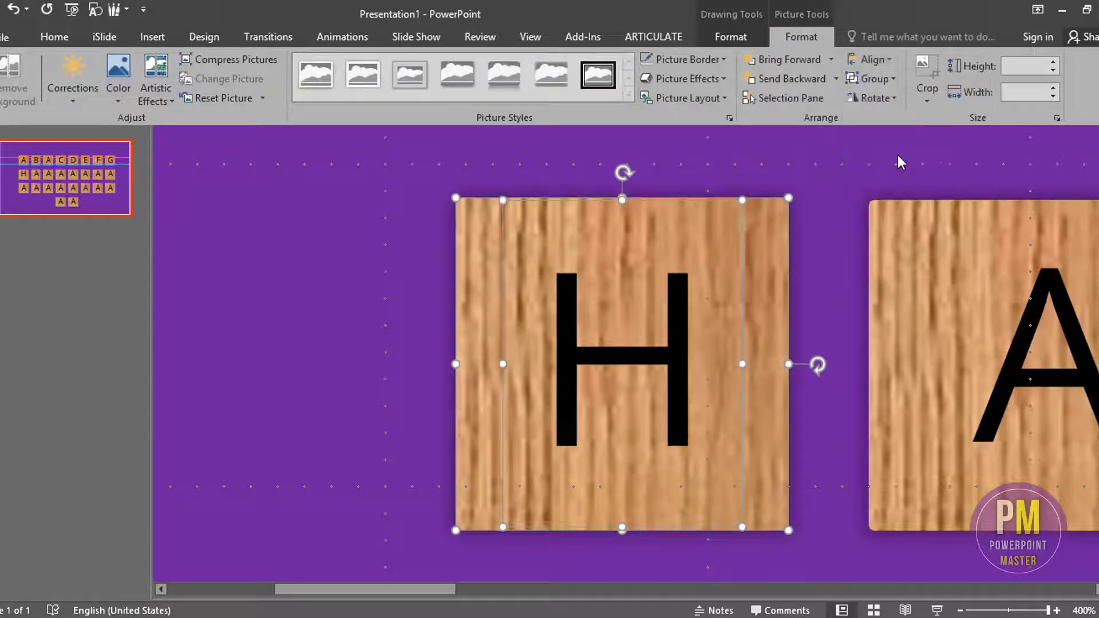
{"action": "scroll", "coordinate": [898, 162], "scroll_direction": "down", "scroll_amount": 2}
{"action": "scroll", "coordinate": [898, 162], "scroll_direction": "down", "scroll_amount": 3}
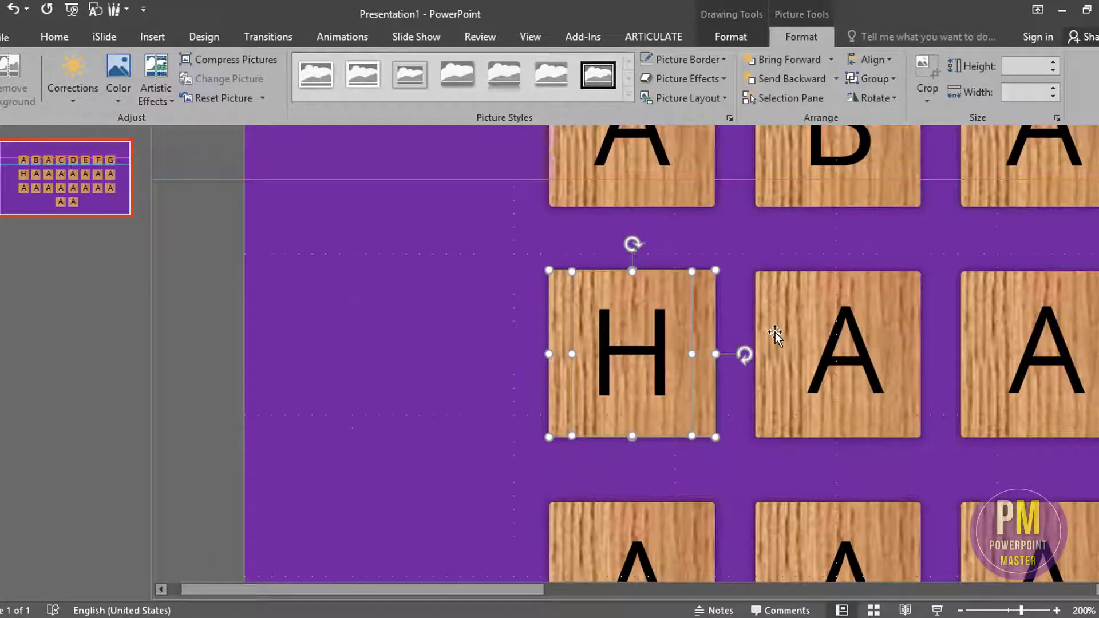
- Replace the A beside H with I and centre it on its tile
{"action": "left_click", "coordinate": [771, 329]}
{"action": "left_click", "coordinate": [844, 338]}
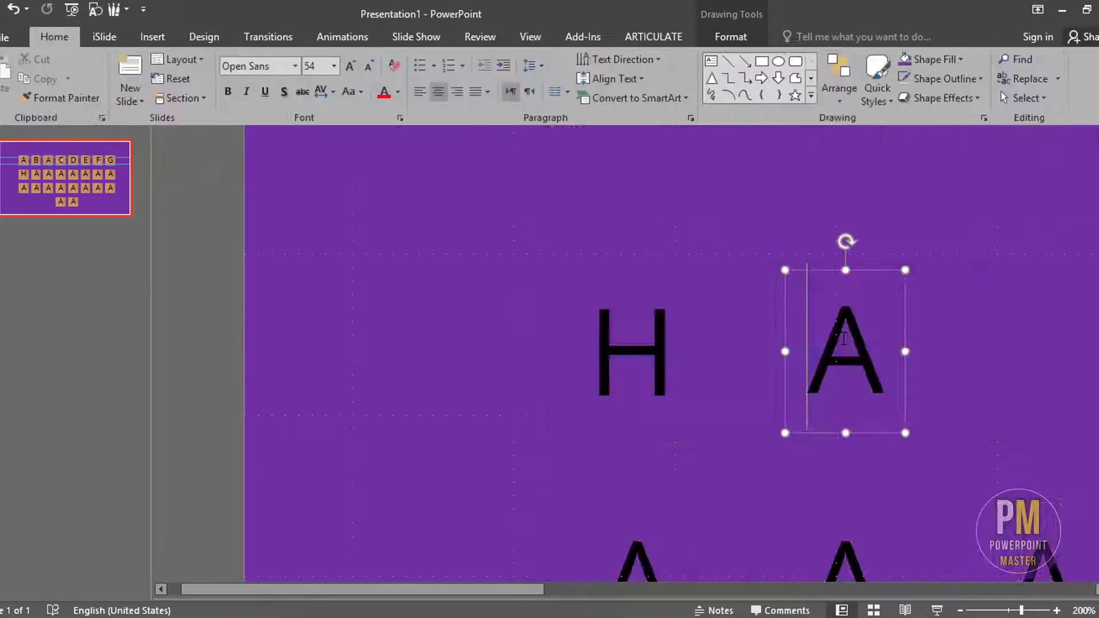
{"action": "key", "text": "BackSpace"}
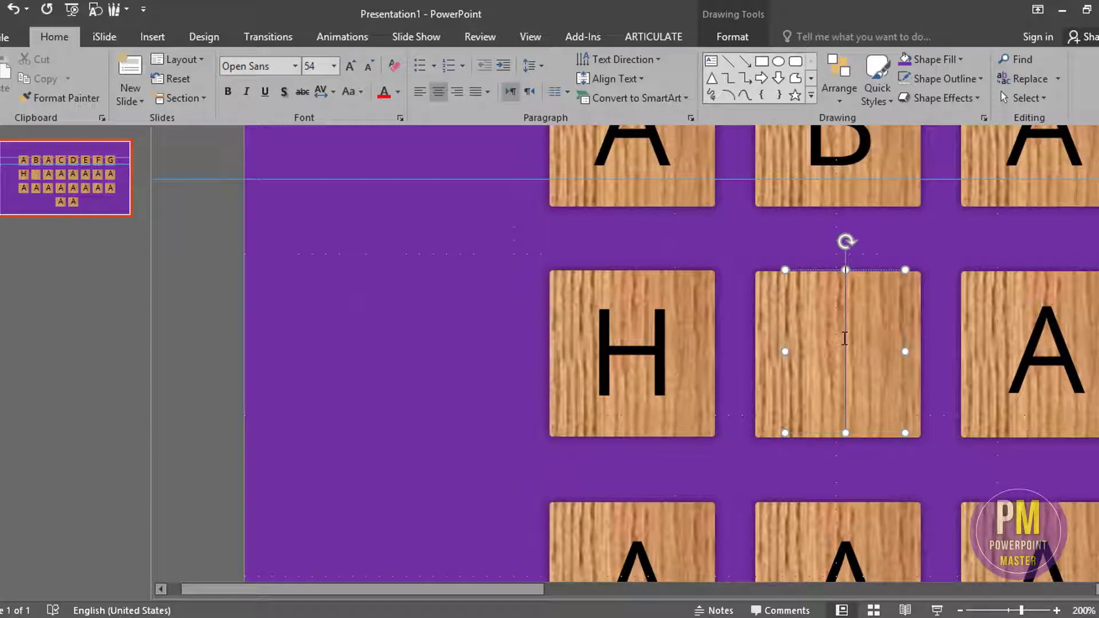
{"action": "type", "text": "I"}
{"action": "left_click", "coordinate": [773, 329], "text": "shift"}
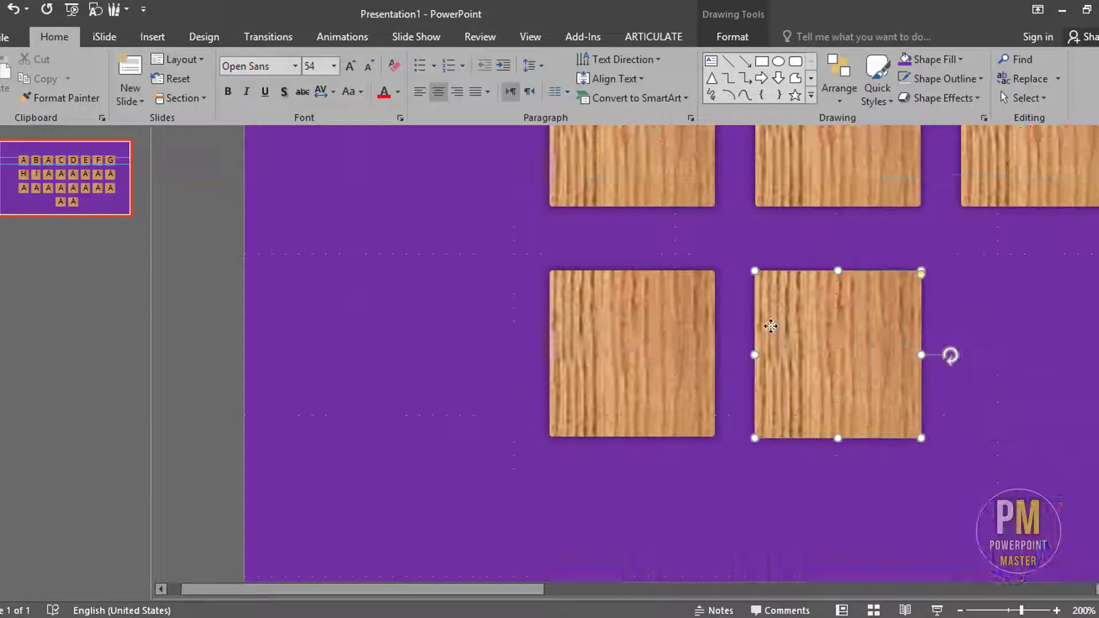
{"action": "left_click", "coordinate": [823, 34]}
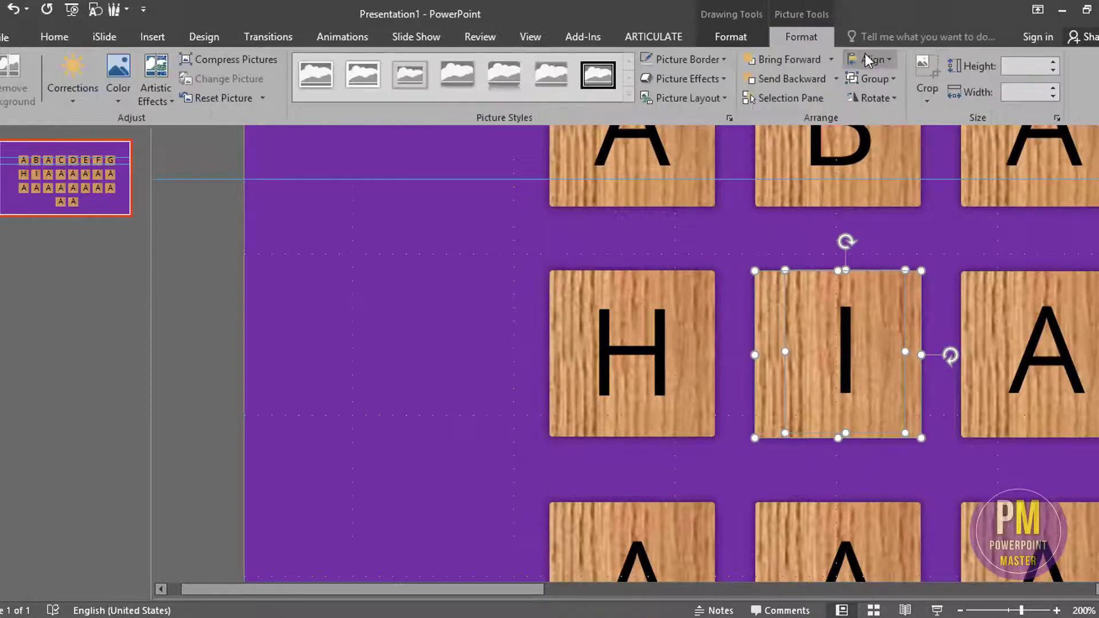
{"action": "left_click", "coordinate": [869, 59]}
{"action": "left_click", "coordinate": [886, 91]}
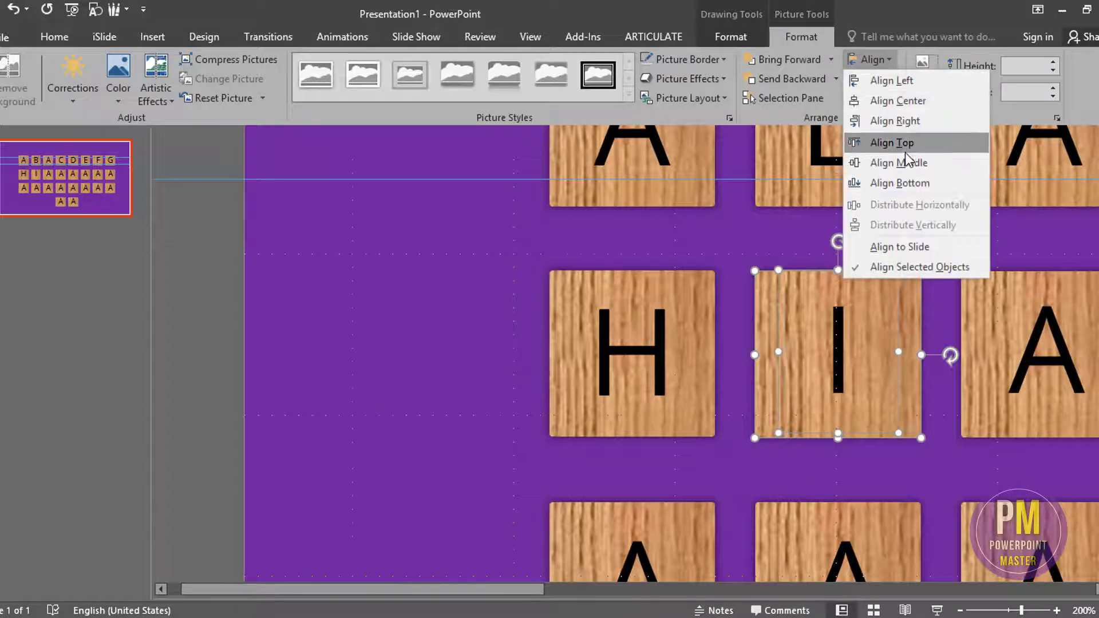
{"action": "left_click", "coordinate": [904, 152]}
{"action": "scroll", "coordinate": [797, 354], "scroll_direction": "down", "scroll_amount": 5, "text": "ctrl"}
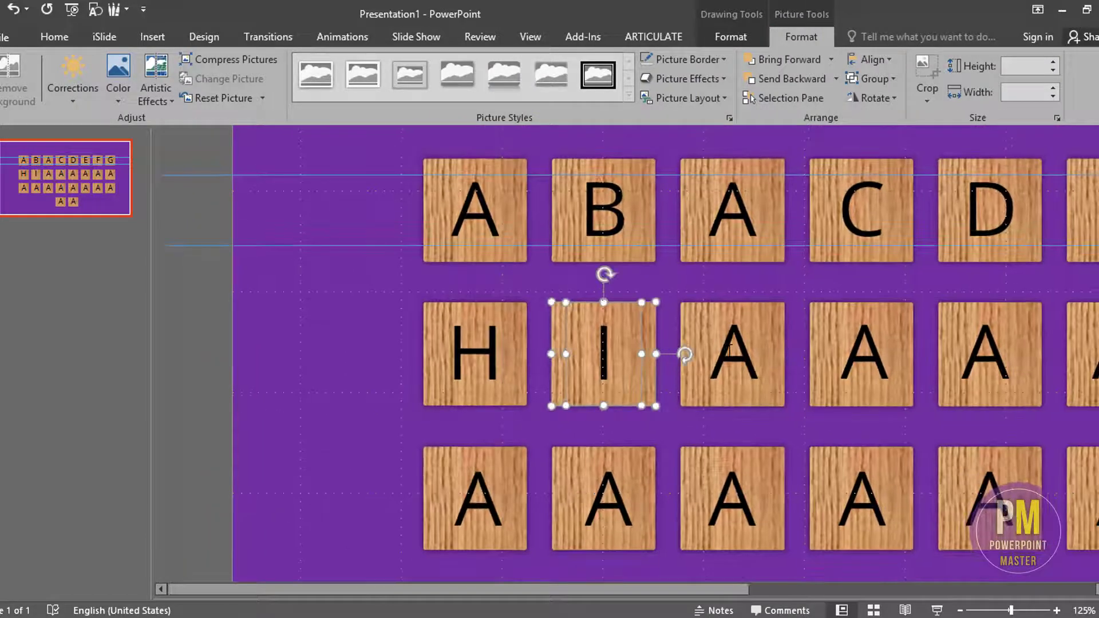
- Centre the J letter on the following wooden tile
{"action": "left_click", "coordinate": [732, 348]}
{"action": "key", "text": "Delete"}
{"action": "type", "text": "J"}
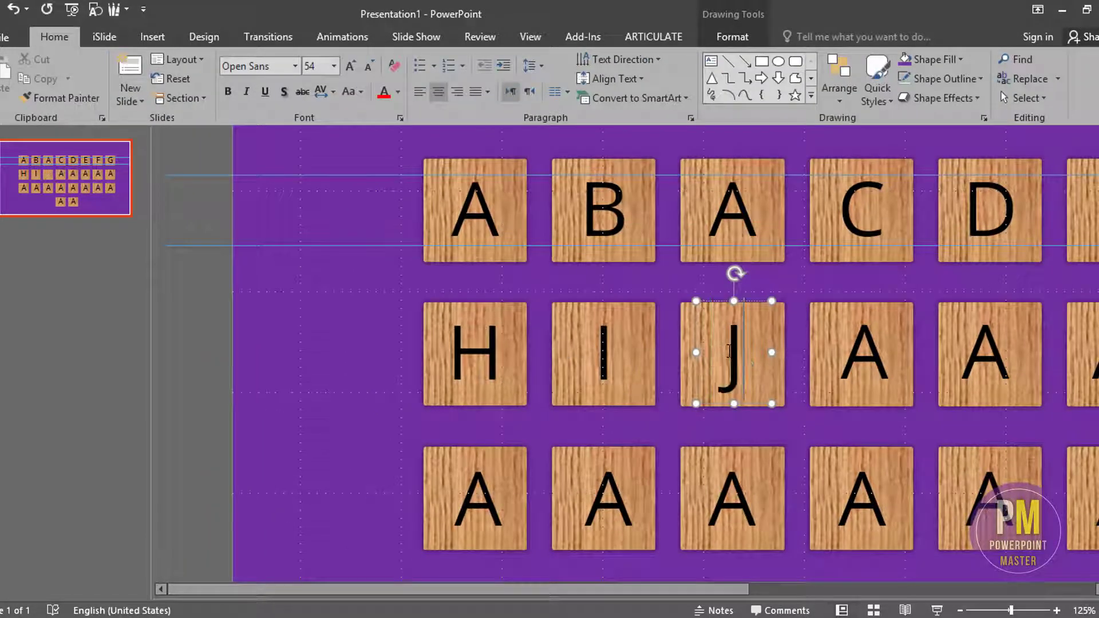
{"action": "scroll", "coordinate": [703, 366], "scroll_direction": "up", "scroll_amount": 6, "text": "ctrl"}
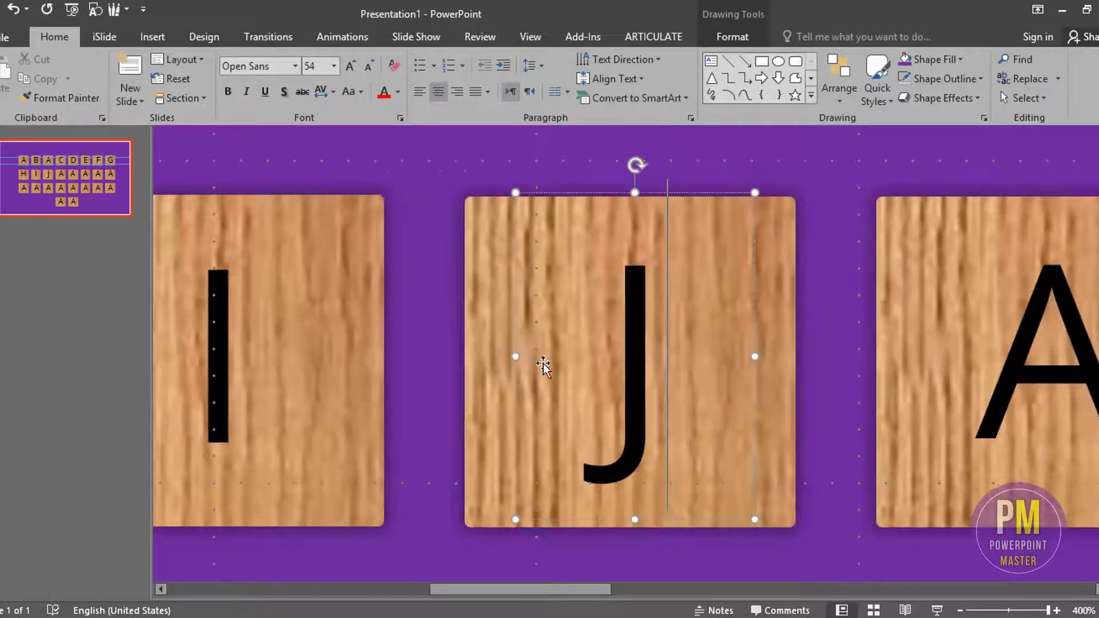
{"action": "left_click", "coordinate": [504, 336], "text": "shift"}
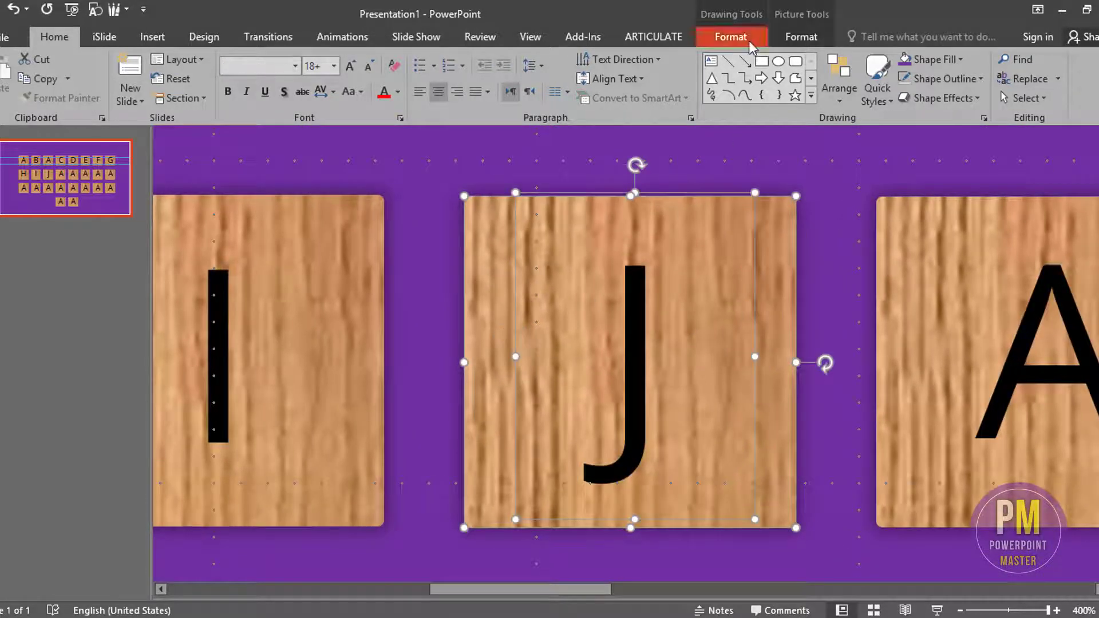
{"action": "left_click", "coordinate": [802, 38]}
{"action": "left_click", "coordinate": [868, 59]}
{"action": "left_click", "coordinate": [897, 100]}
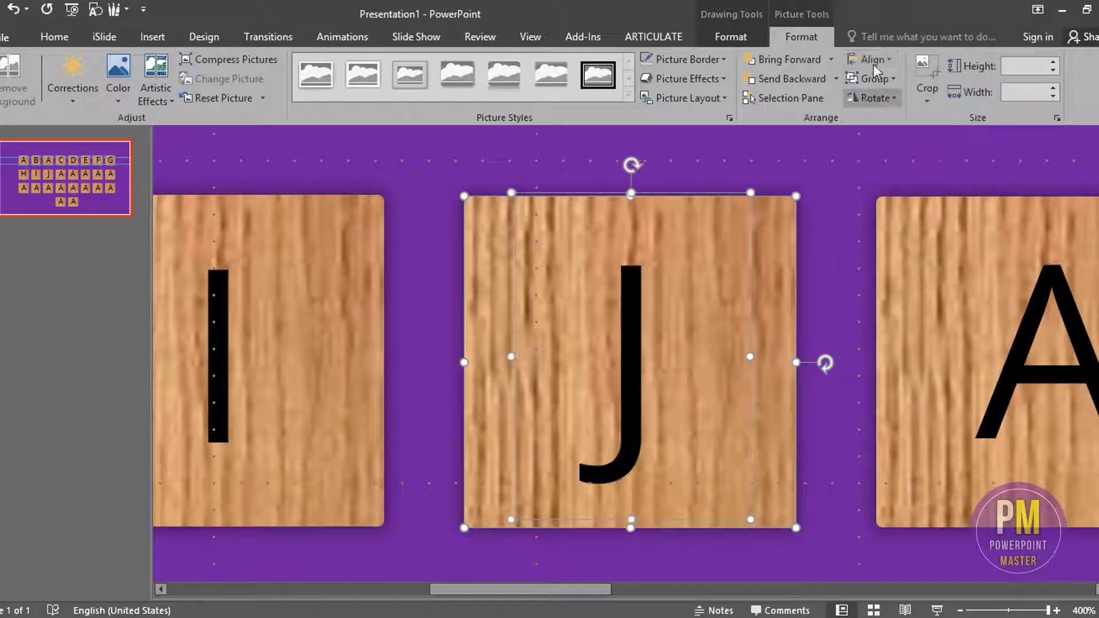
{"action": "left_click", "coordinate": [869, 59]}
{"action": "left_click", "coordinate": [899, 162]}
{"action": "scroll", "coordinate": [731, 278], "scroll_direction": "down", "scroll_amount": 4, "text": "ctrl"}
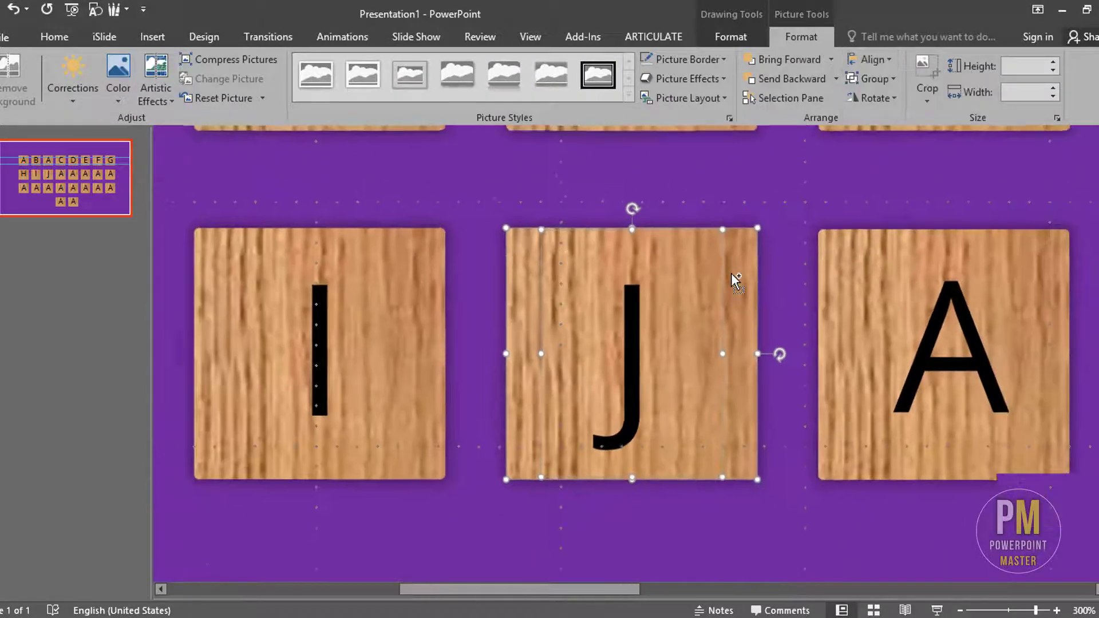
{"action": "scroll", "coordinate": [887, 349], "scroll_direction": "down", "scroll_amount": 3, "text": "ctrl"}
- Replace the next tile's A with K and centre it on its tile
{"action": "left_click", "coordinate": [843, 346]}
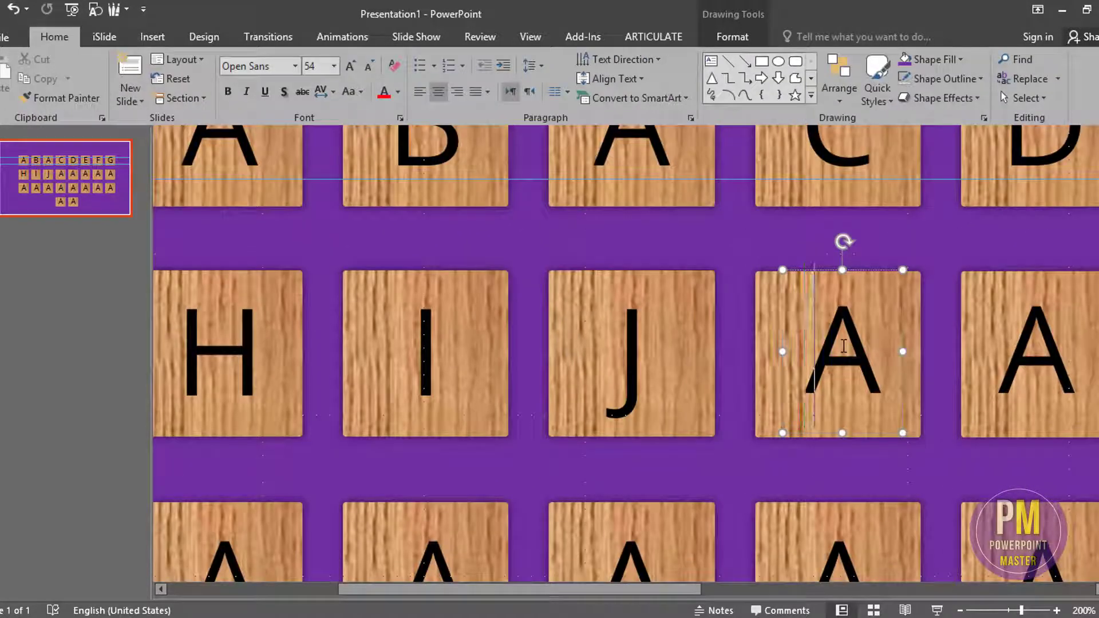
{"action": "key", "text": "Delete"}
{"action": "type", "text": "K"}
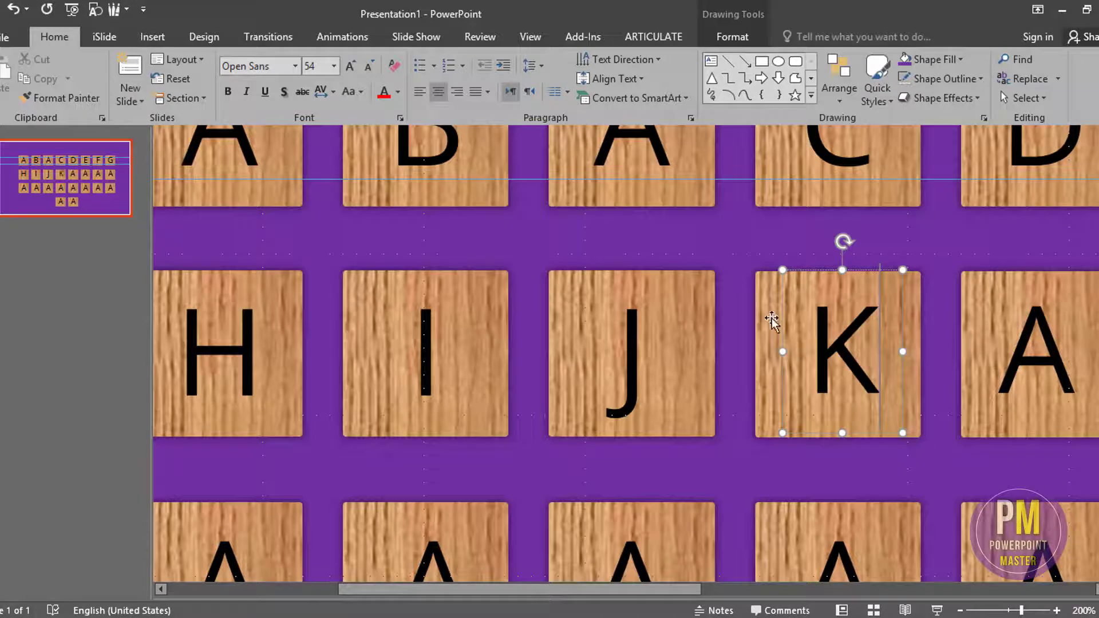
{"action": "left_click", "coordinate": [772, 318], "text": "shift"}
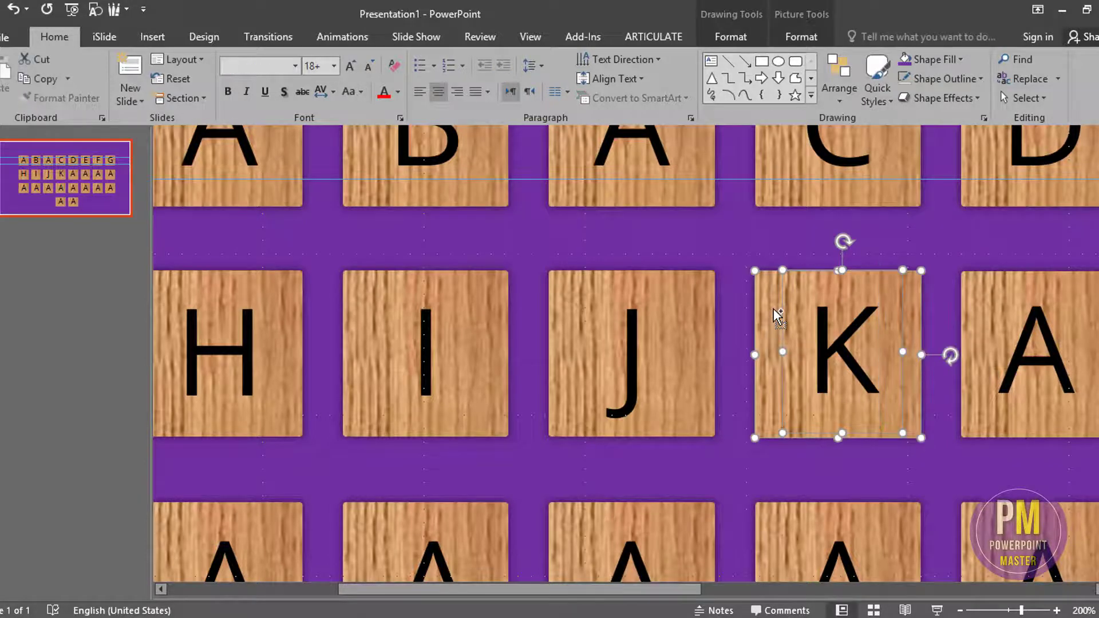
{"action": "left_click", "coordinate": [813, 42]}
{"action": "left_click", "coordinate": [884, 60]}
{"action": "left_click", "coordinate": [894, 101]}
{"action": "left_click", "coordinate": [877, 61]}
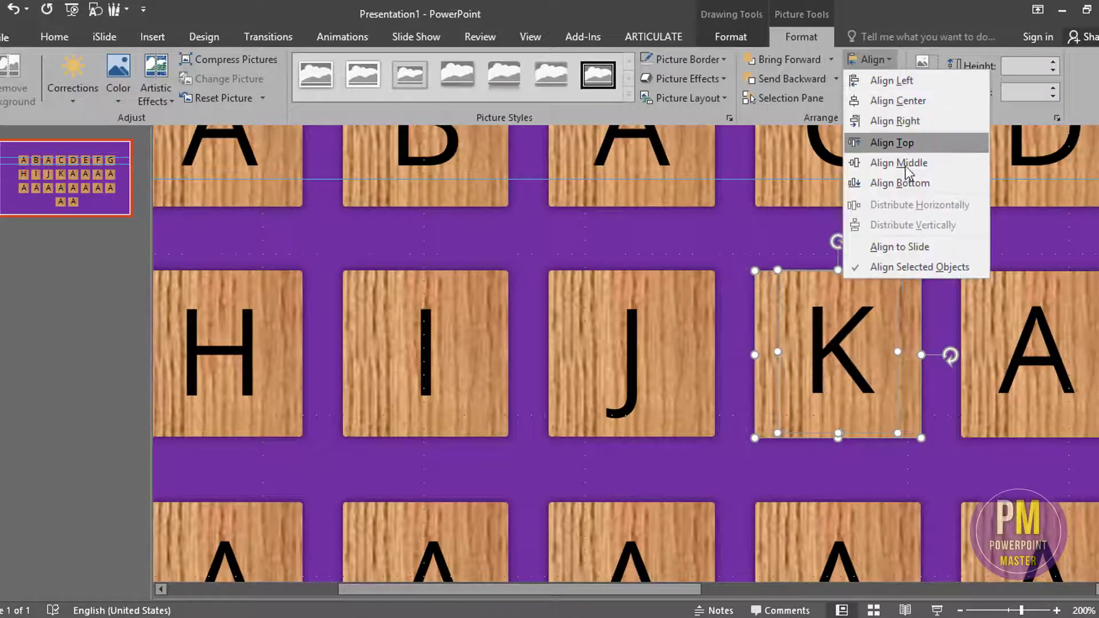
{"action": "left_click", "coordinate": [905, 166]}
{"action": "left_click", "coordinate": [961, 287]}
- Change the next tile's A to L and centre it horizontally and vertically on its tile
{"action": "scroll", "coordinate": [960, 287], "scroll_direction": "down", "scroll_amount": 4, "text": "ctrl"}
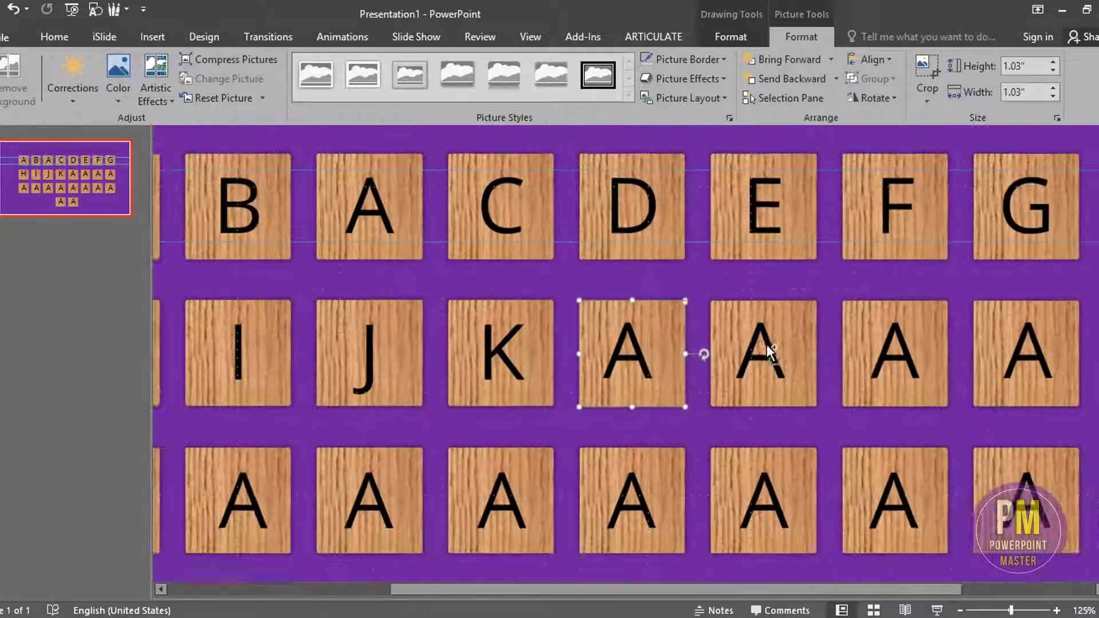
{"action": "left_click", "coordinate": [647, 352]}
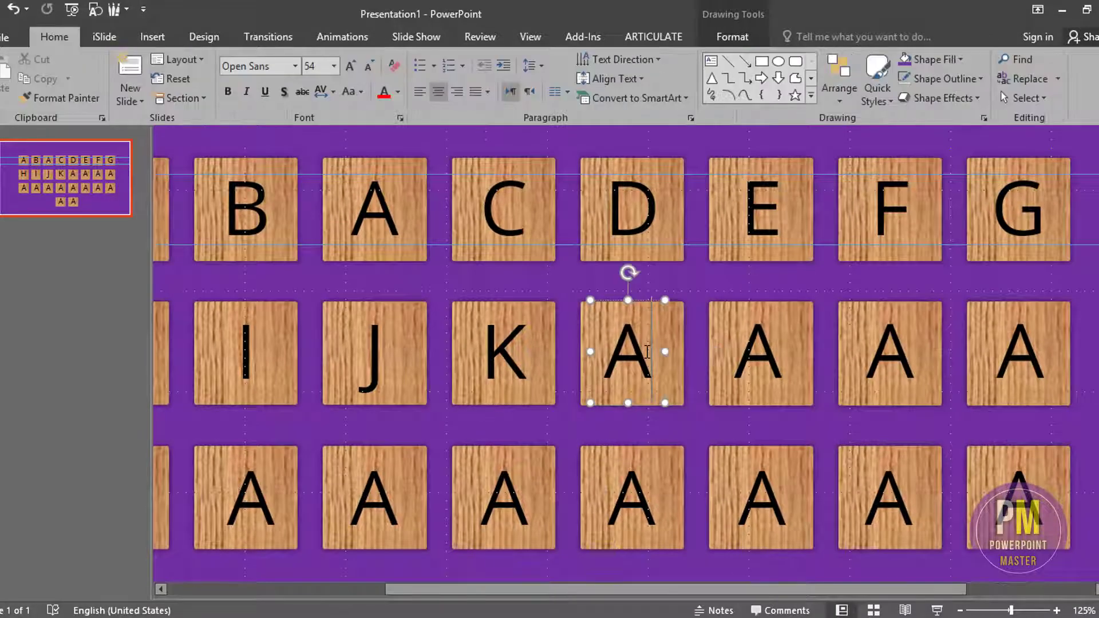
{"action": "key", "text": "BackSpace"}
{"action": "type", "text": "L"}
{"action": "scroll", "coordinate": [647, 352], "scroll_direction": "up", "scroll_amount": 3, "text": "ctrl"}
{"action": "scroll", "coordinate": [640, 353], "scroll_direction": "up", "scroll_amount": 5, "text": "ctrl"}
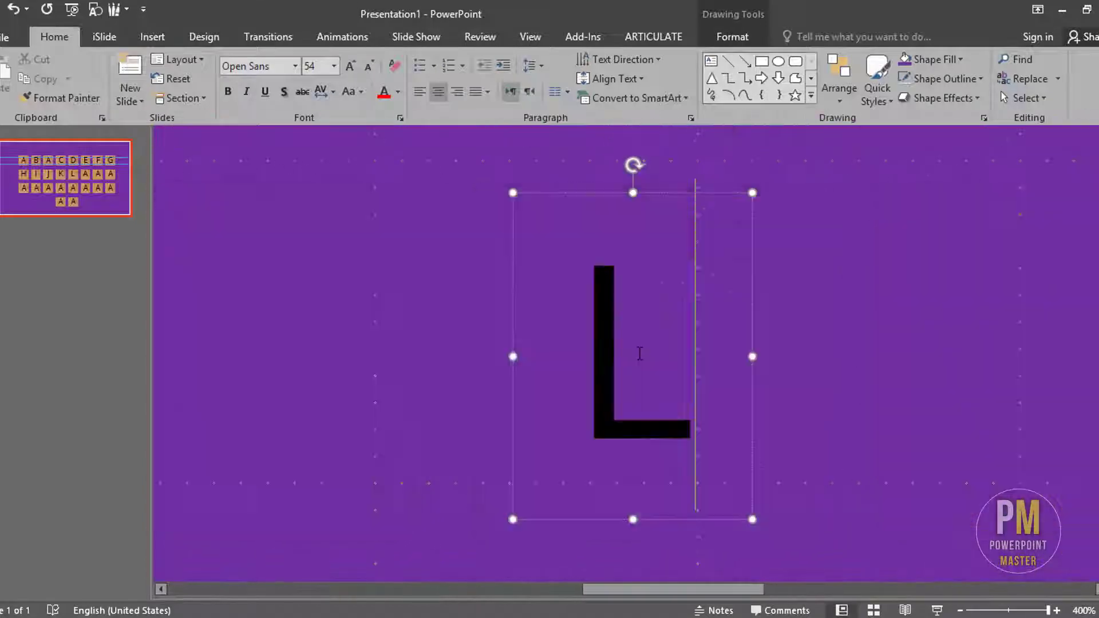
{"action": "left_click", "coordinate": [487, 349], "text": "shift"}
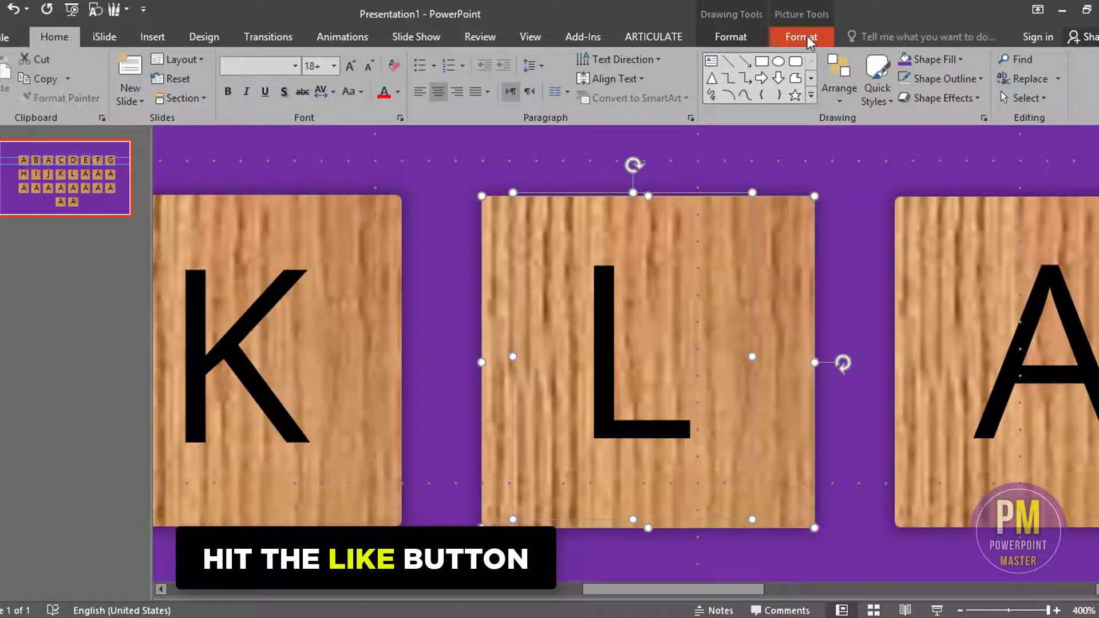
{"action": "left_click", "coordinate": [801, 36]}
{"action": "left_click", "coordinate": [870, 60]}
{"action": "left_click", "coordinate": [897, 101]}
{"action": "left_click", "coordinate": [870, 59]}
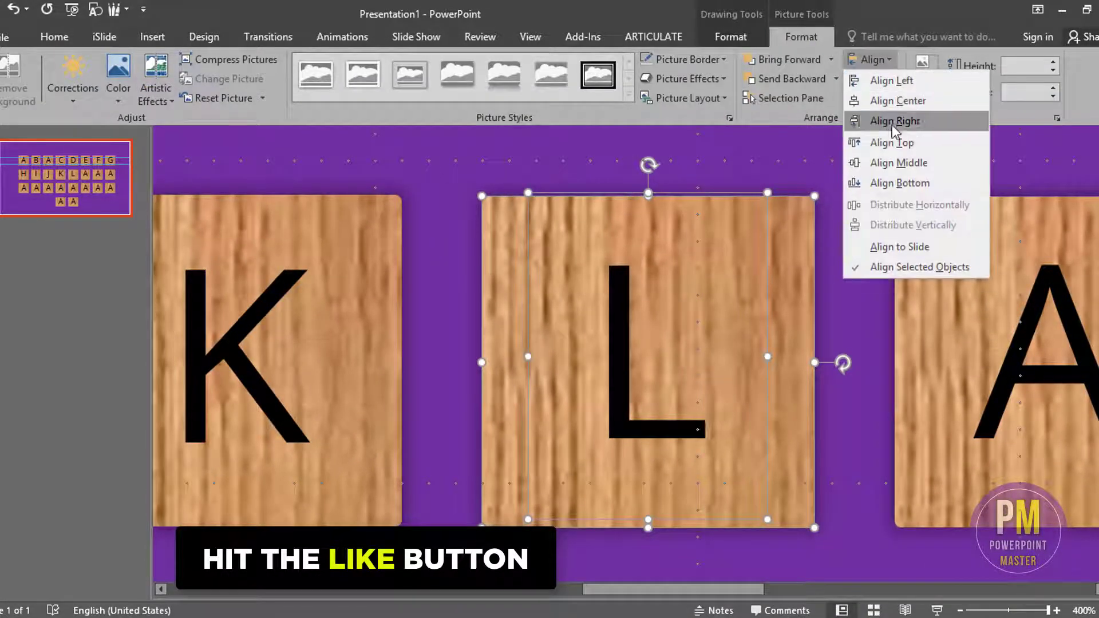
{"action": "left_click", "coordinate": [908, 162]}
- Change the following tile's A to M and centre it on its wood tile
{"action": "scroll", "coordinate": [905, 178], "scroll_direction": "down", "scroll_amount": 3, "text": "ctrl"}
{"action": "scroll", "coordinate": [836, 338], "scroll_direction": "down", "scroll_amount": 2, "text": "ctrl"}
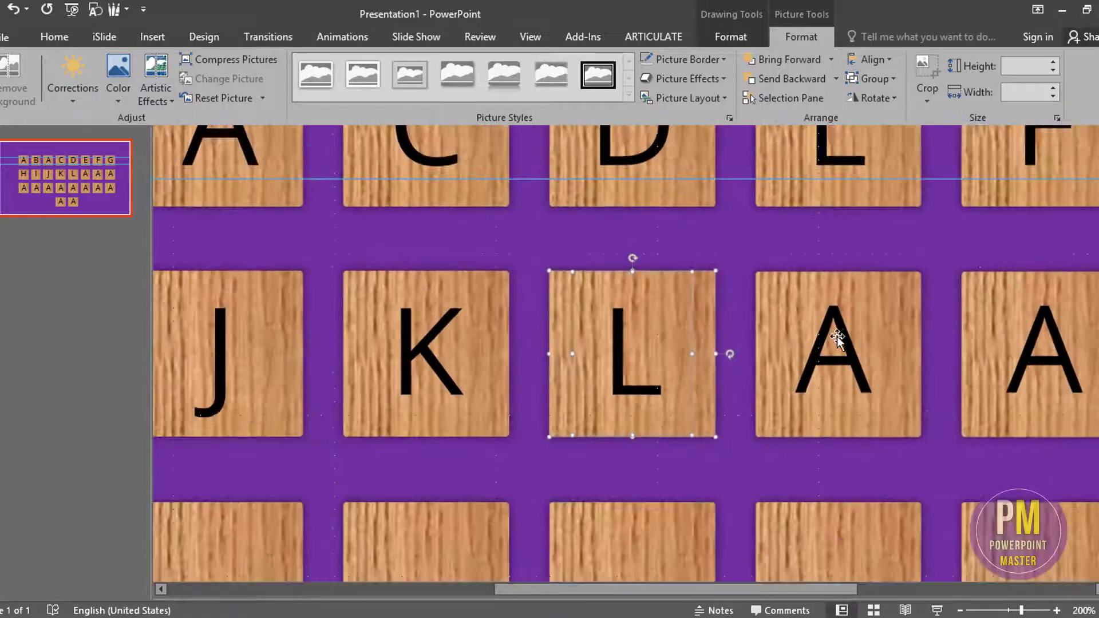
{"action": "left_click", "coordinate": [837, 338]}
{"action": "key", "text": "BackSpace"}
{"action": "type", "text": "M"}
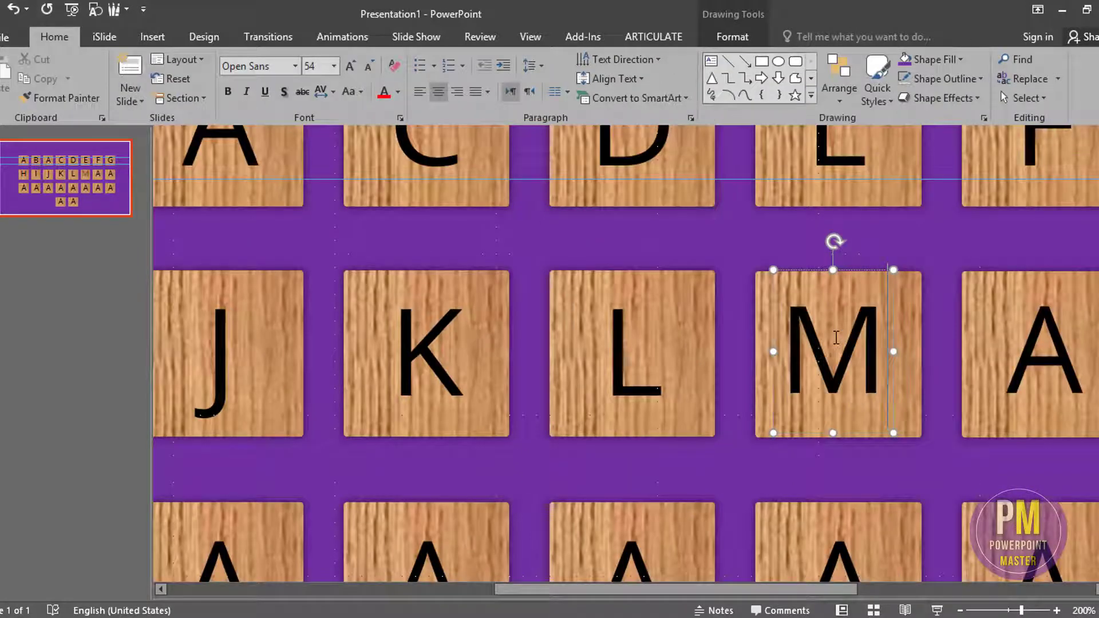
{"action": "left_click", "coordinate": [764, 309], "text": "shift"}
{"action": "left_click", "coordinate": [816, 39]}
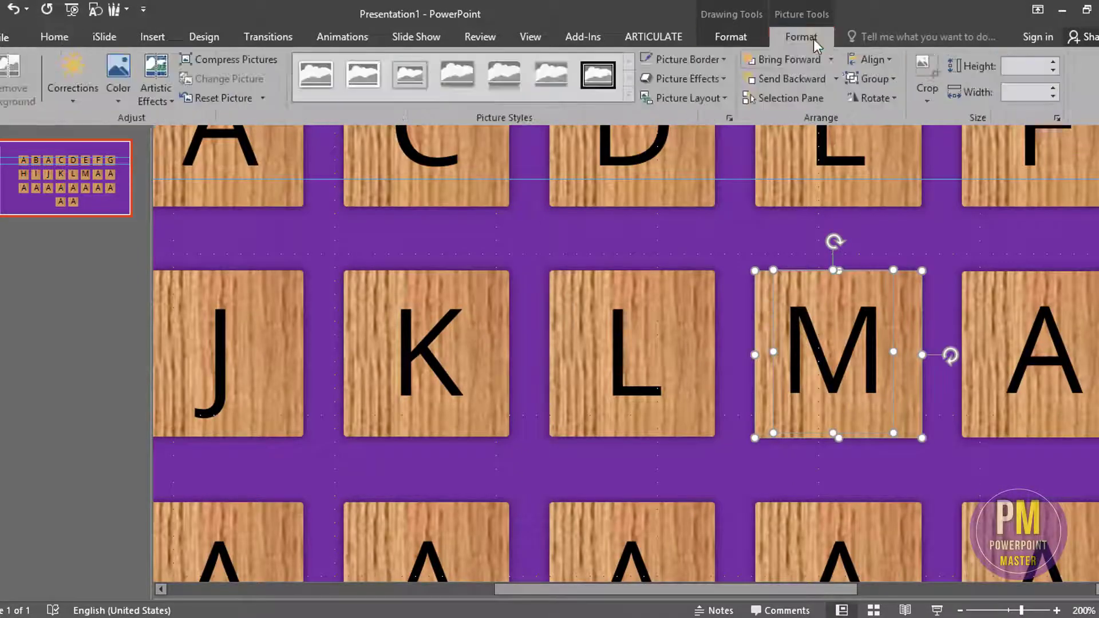
{"action": "left_click", "coordinate": [863, 64]}
{"action": "left_click", "coordinate": [889, 97]}
{"action": "left_click", "coordinate": [884, 62]}
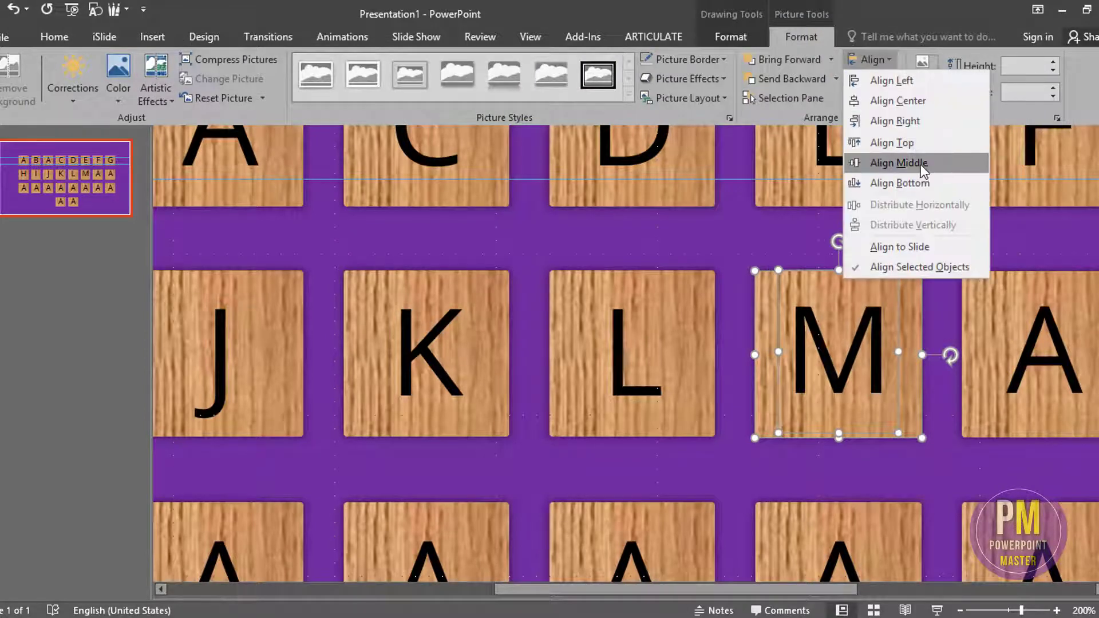
{"action": "left_click", "coordinate": [920, 163]}
- Relabel the next tile N, centred across and up-and-down on its tile
{"action": "left_click", "coordinate": [1012, 351]}
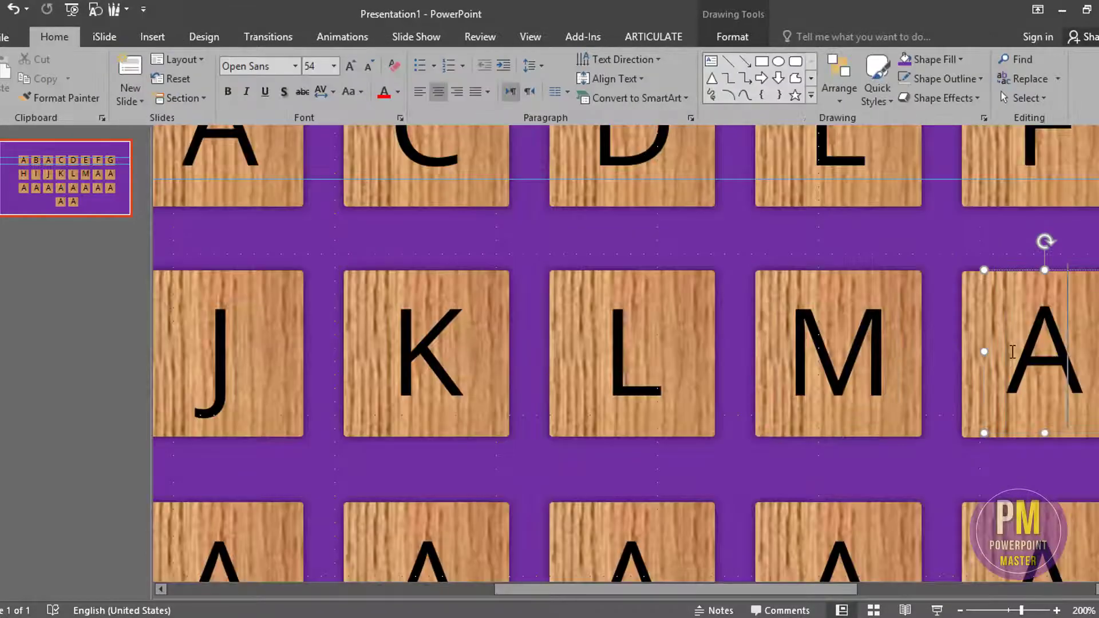
{"action": "key", "text": "BackSpace"}
{"action": "type", "text": "N"}
{"action": "scroll", "coordinate": [996, 352], "scroll_direction": "down", "scroll_amount": 5, "text": "ctrl"}
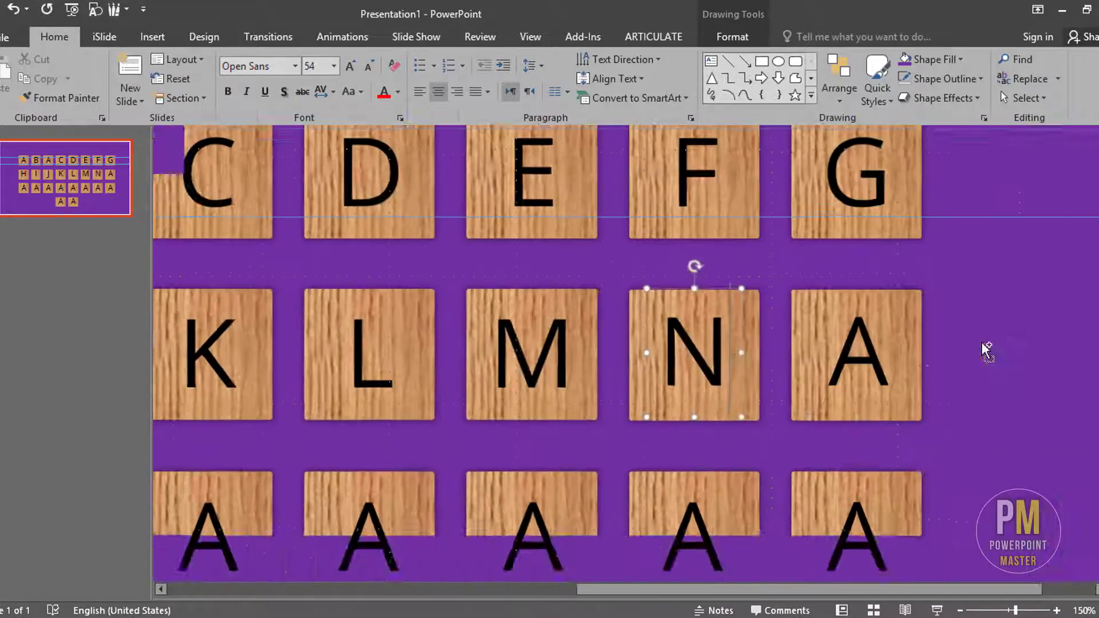
{"action": "left_click", "coordinate": [573, 330], "text": "shift"}
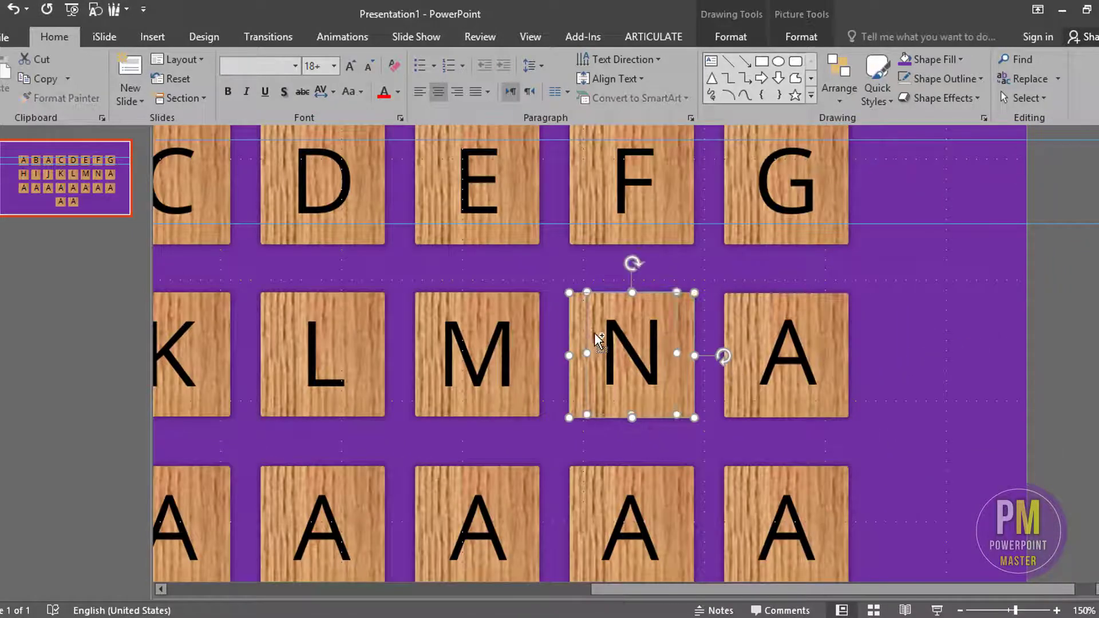
{"action": "left_click", "coordinate": [800, 40]}
{"action": "left_click", "coordinate": [871, 64]}
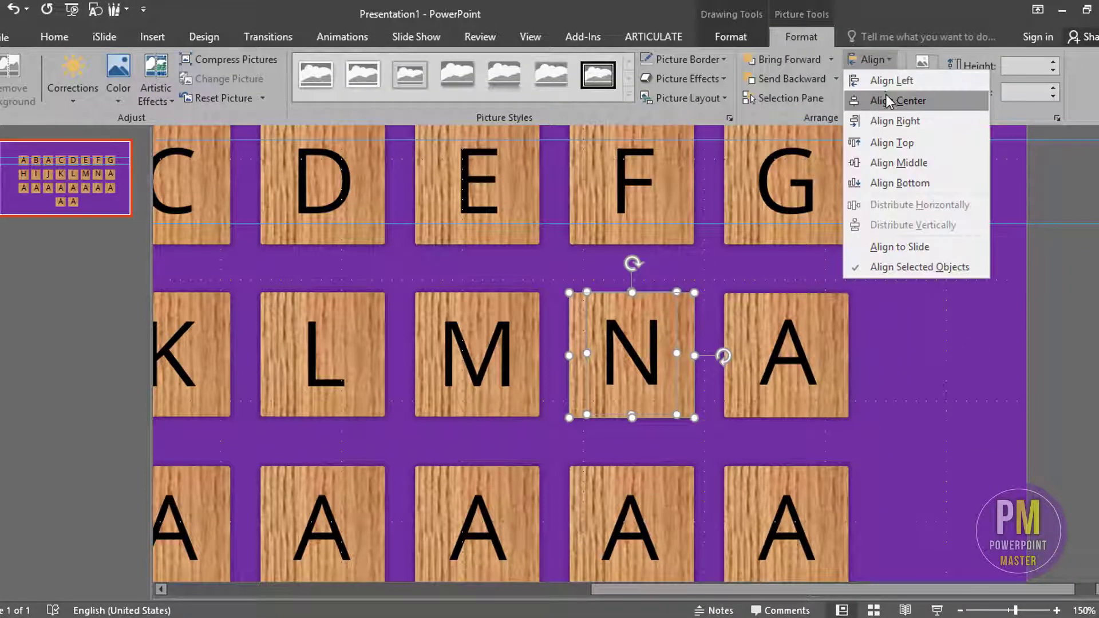
{"action": "left_click", "coordinate": [873, 60]}
{"action": "left_click", "coordinate": [873, 60]}
{"action": "left_click", "coordinate": [902, 166]}
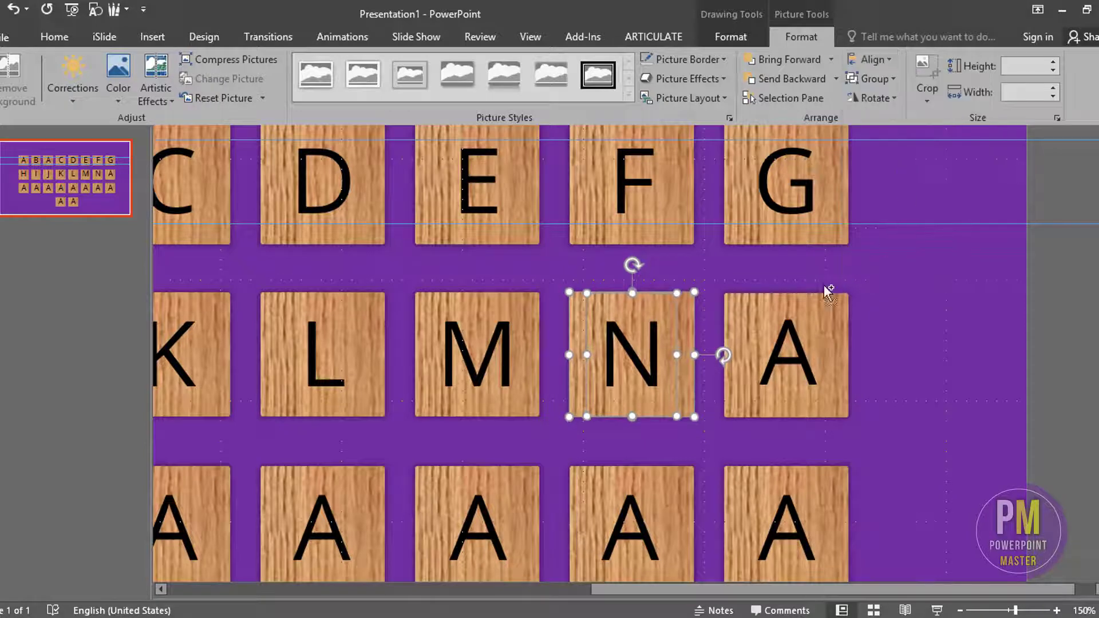
- Relabel the row's last tile O and centre it on its wood tile
{"action": "left_click", "coordinate": [813, 349]}
{"action": "key", "text": "BackSpace"}
{"action": "type", "text": "O"}
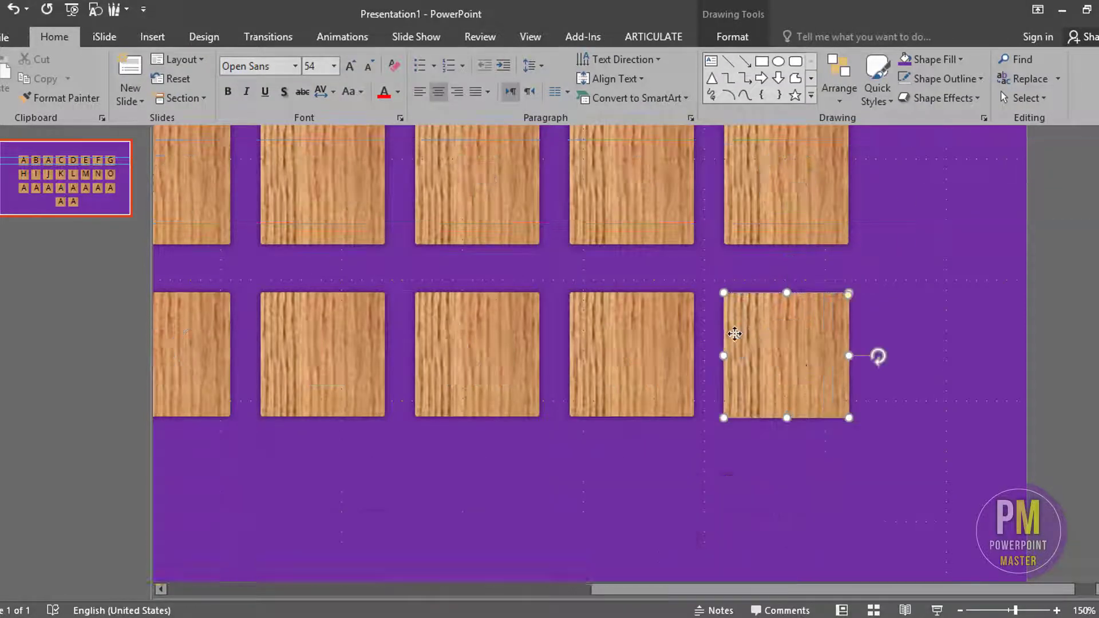
{"action": "left_click", "coordinate": [775, 339], "text": "shift"}
{"action": "left_click", "coordinate": [822, 41]}
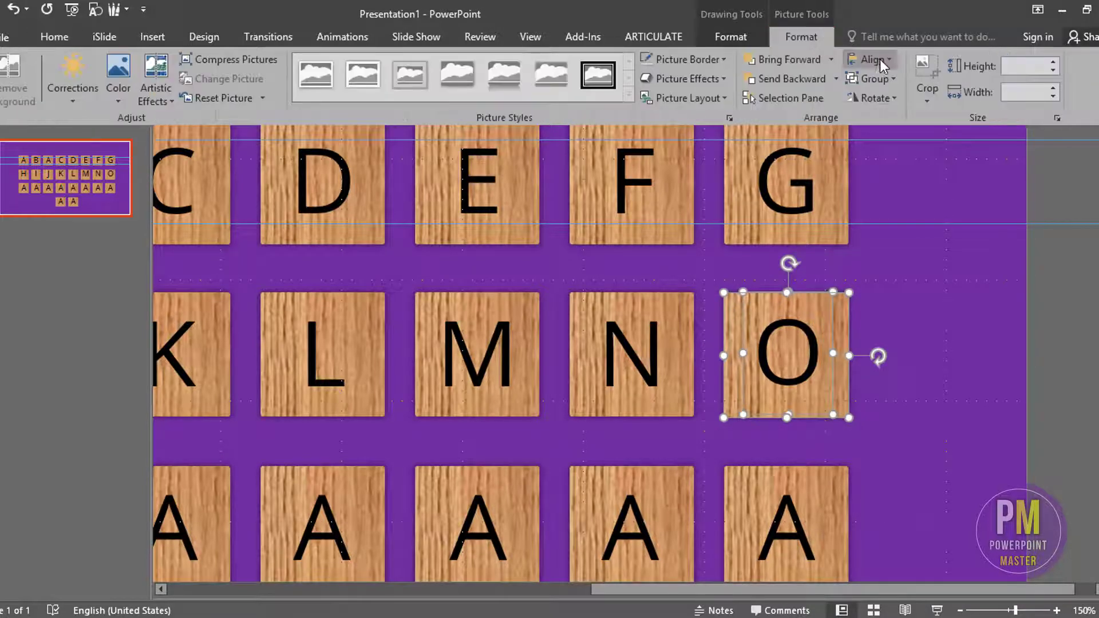
{"action": "left_click", "coordinate": [868, 58]}
{"action": "left_click", "coordinate": [897, 100]}
{"action": "left_click", "coordinate": [869, 59]}
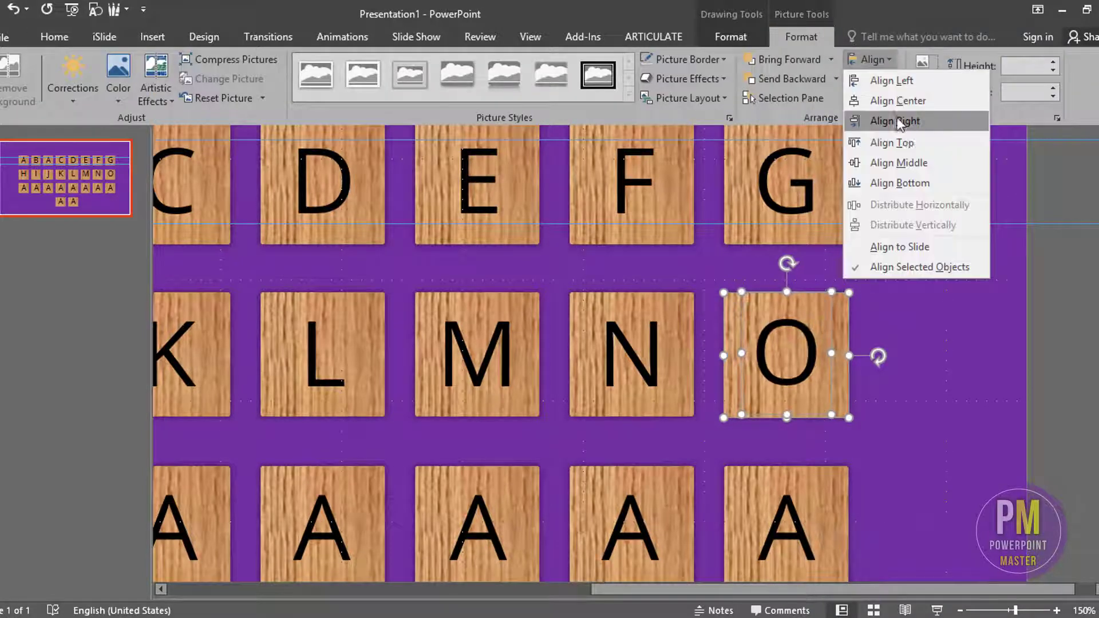
{"action": "left_click", "coordinate": [917, 163]}
{"action": "scroll", "coordinate": [917, 164], "scroll_direction": "down", "scroll_amount": 3}
{"action": "scroll", "coordinate": [920, 168], "scroll_direction": "down", "scroll_amount": 3}
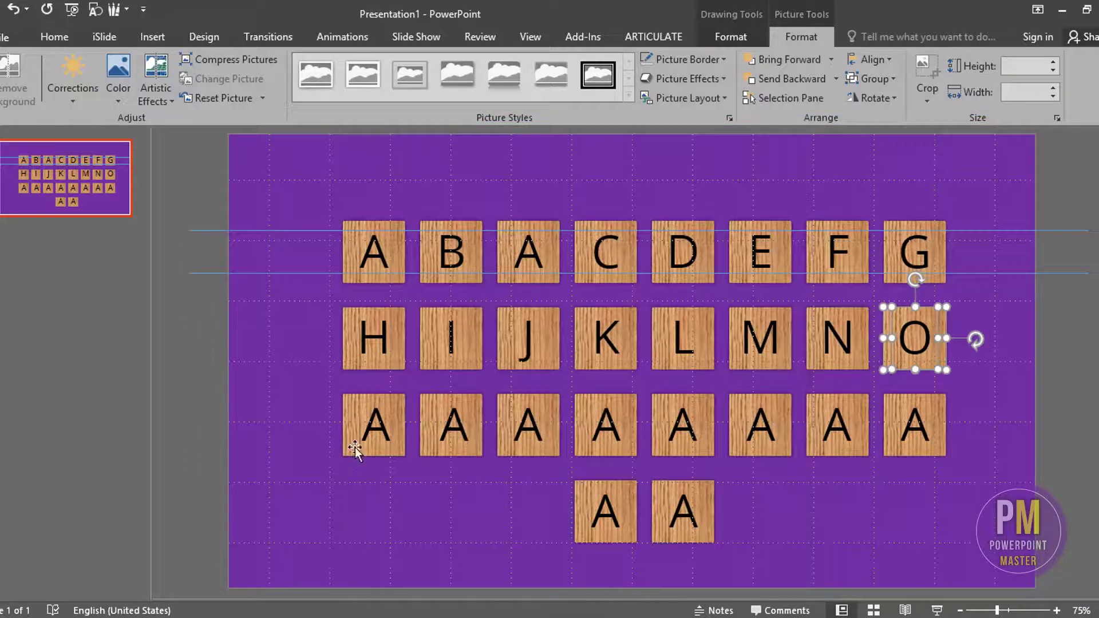
- Centre the P on the first third-row tile, horizontally and vertically
{"action": "left_click", "coordinate": [387, 424]}
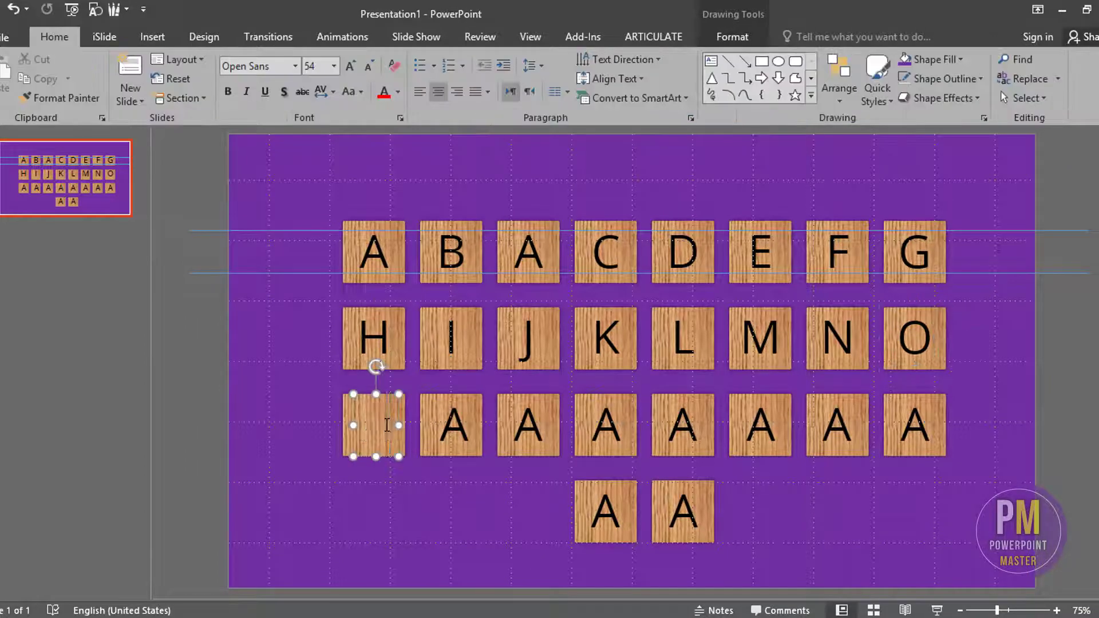
{"action": "scroll", "coordinate": [336, 435], "scroll_direction": "up", "scroll_amount": 3}
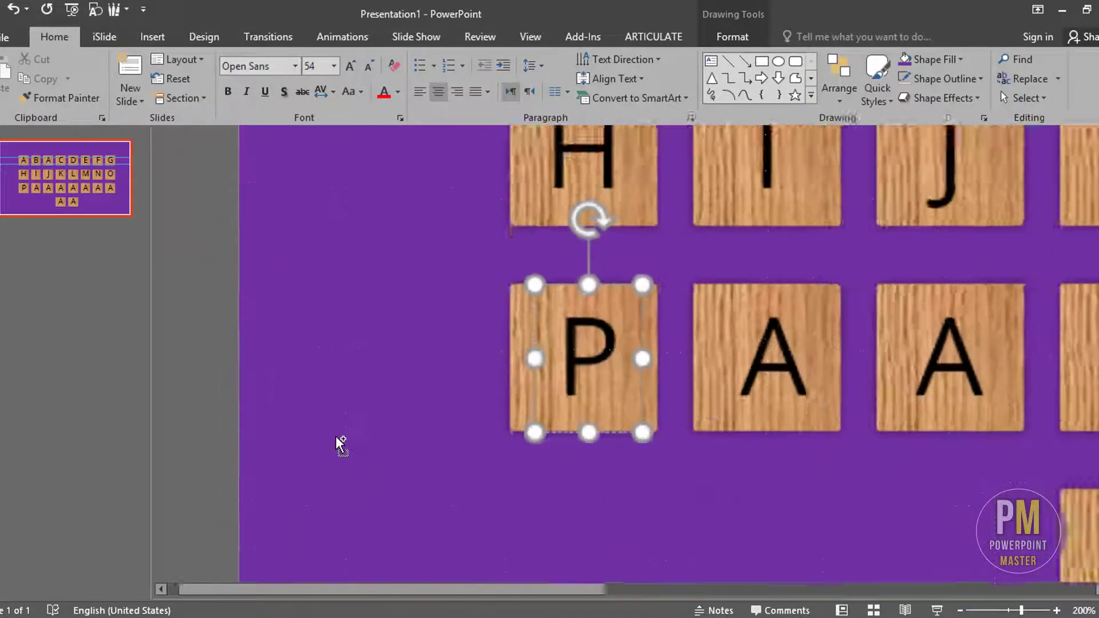
{"action": "scroll", "coordinate": [335, 435], "scroll_direction": "up", "scroll_amount": 2}
{"action": "scroll", "coordinate": [336, 435], "scroll_direction": "up", "scroll_amount": 3}
{"action": "left_click", "coordinate": [513, 321]}
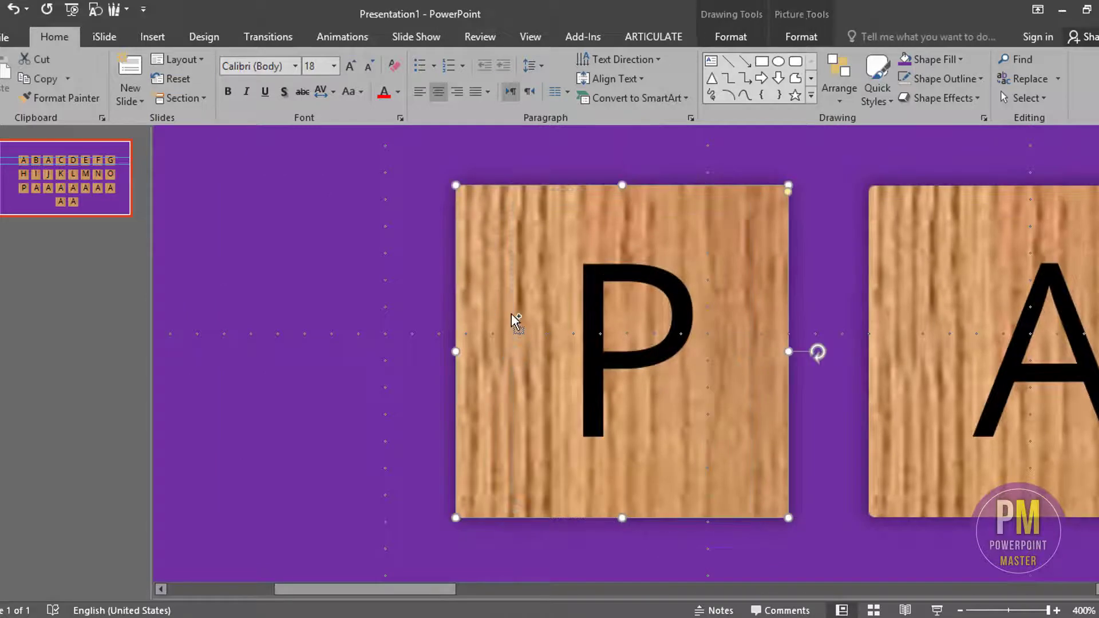
{"action": "key", "text": "Escape"}
{"action": "left_click", "coordinate": [565, 326]}
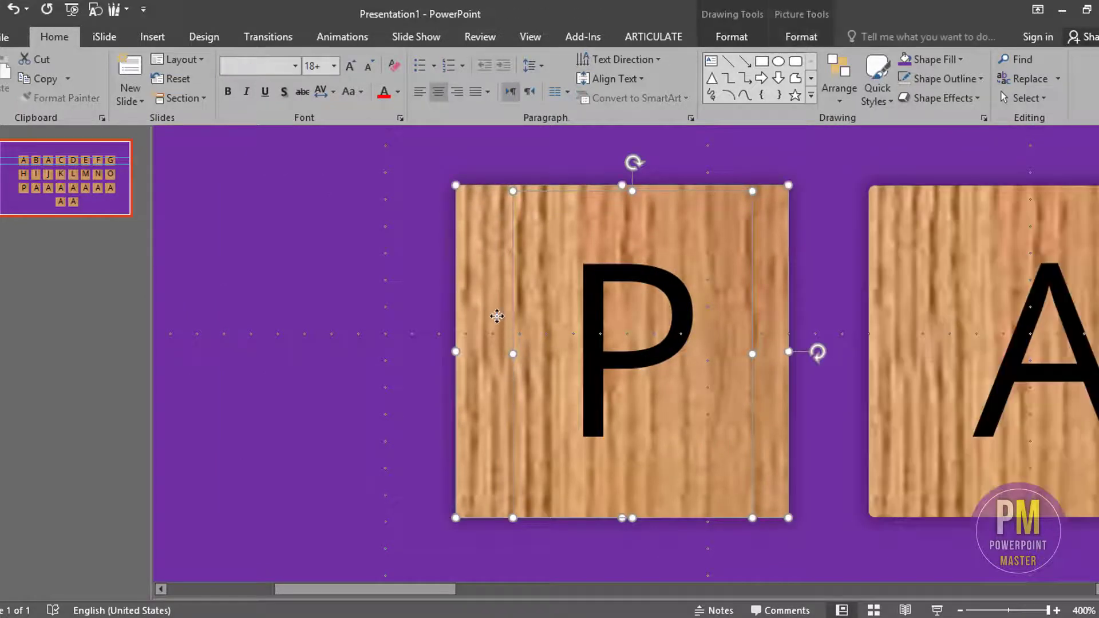
{"action": "left_click", "coordinate": [801, 37]}
{"action": "left_click", "coordinate": [872, 59]}
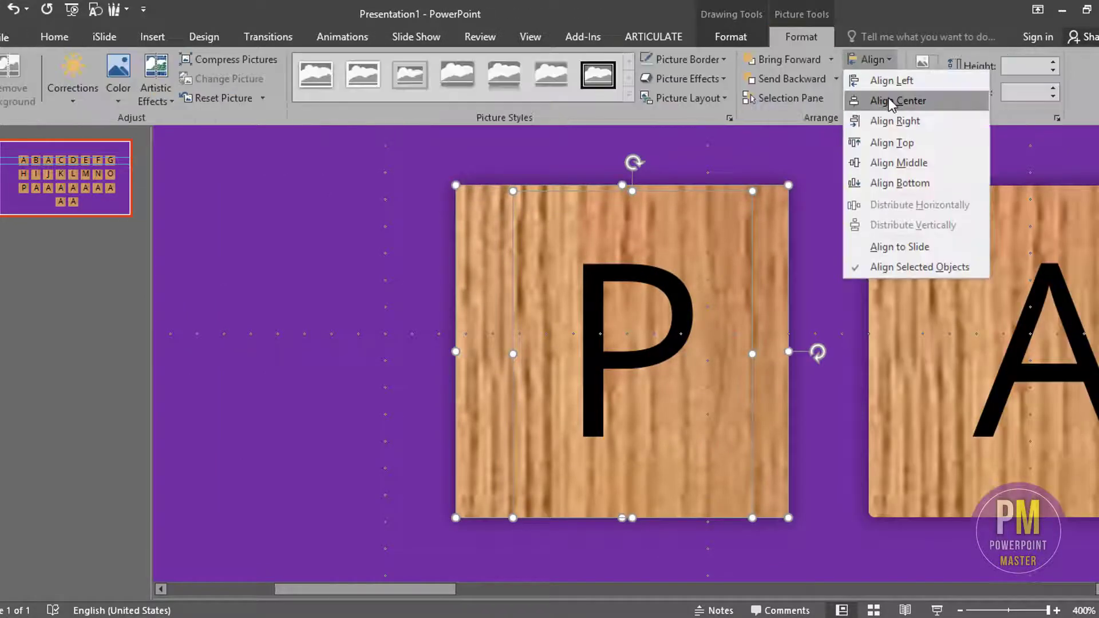
{"action": "left_click", "coordinate": [881, 100]}
{"action": "left_click", "coordinate": [872, 62]}
{"action": "left_click", "coordinate": [893, 162]}
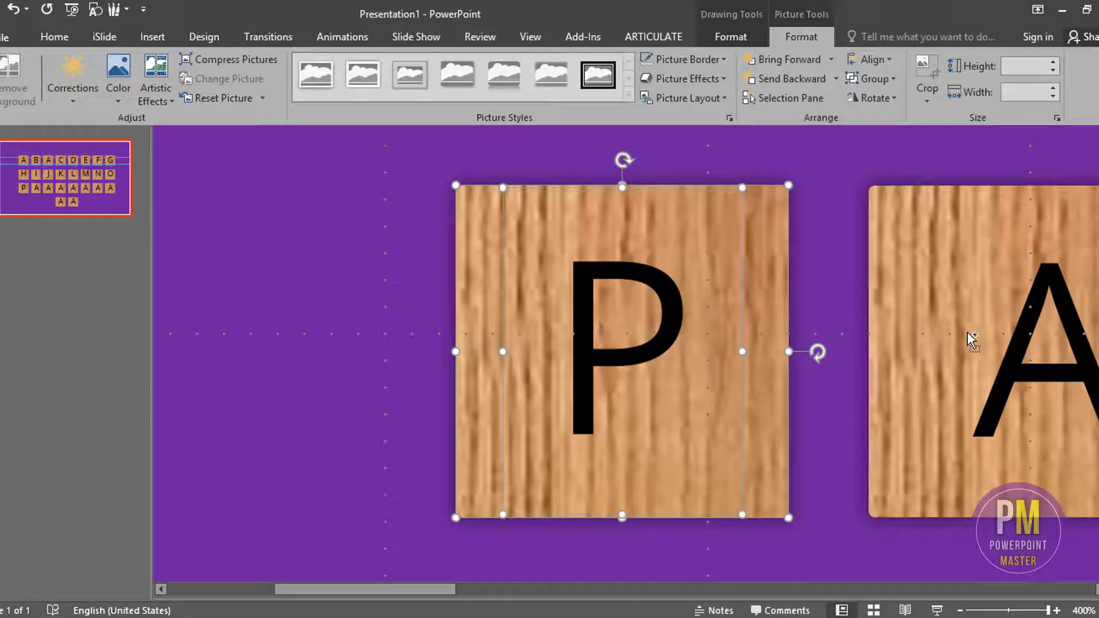
- Replace the next tile's A with Q and centre it on its tile
{"action": "scroll", "coordinate": [968, 332], "scroll_direction": "down", "scroll_amount": 5, "text": "ctrl"}
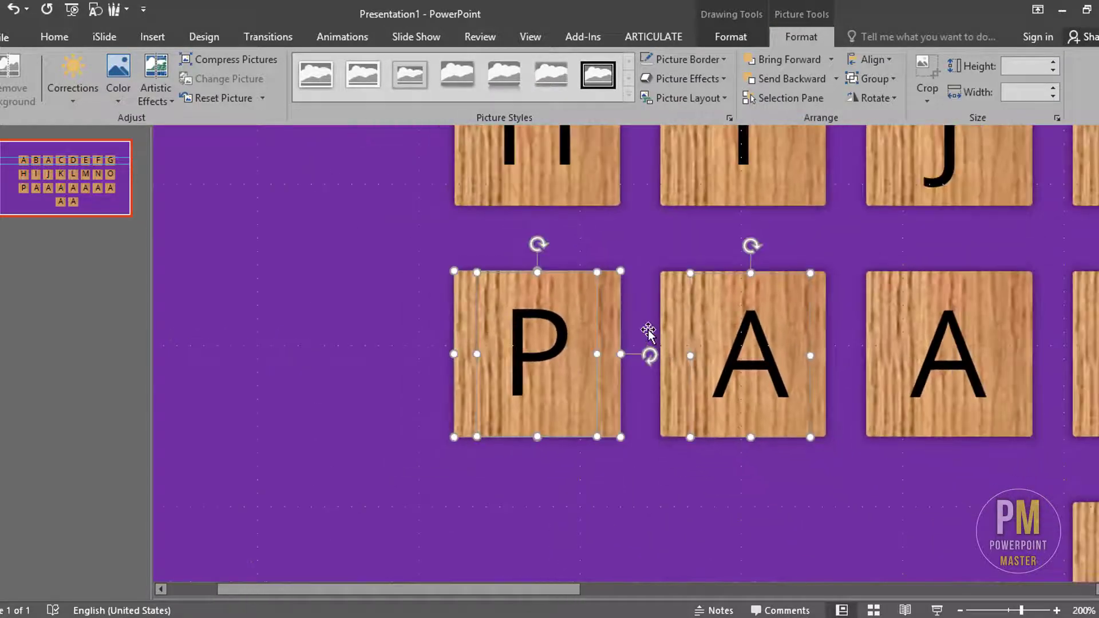
{"action": "left_click", "coordinate": [729, 332]}
{"action": "key", "text": "Delete"}
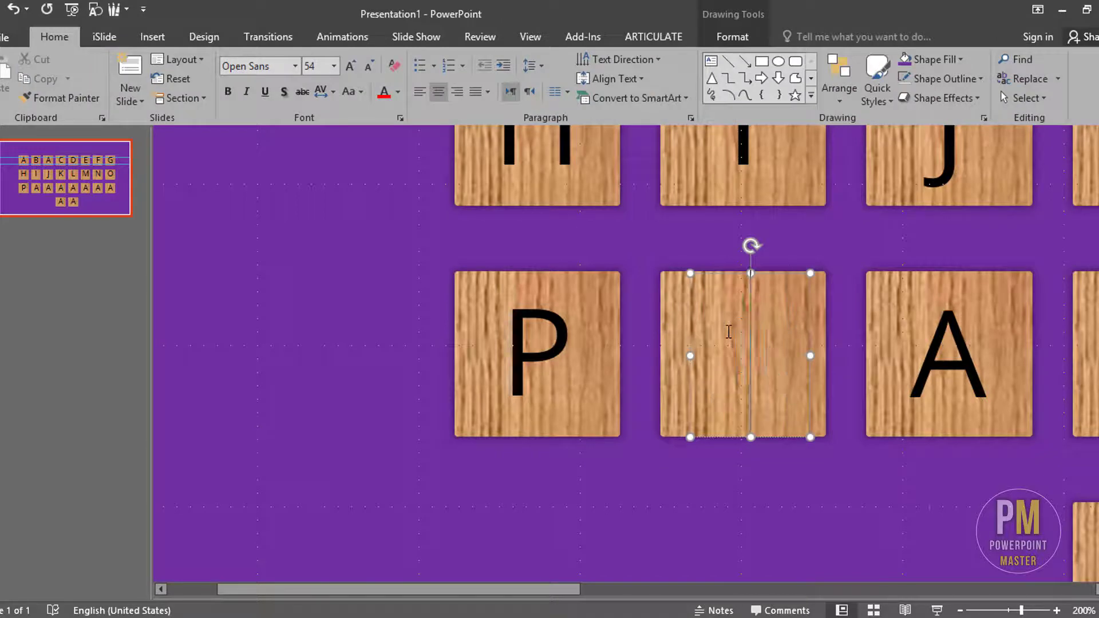
{"action": "type", "text": "Q"}
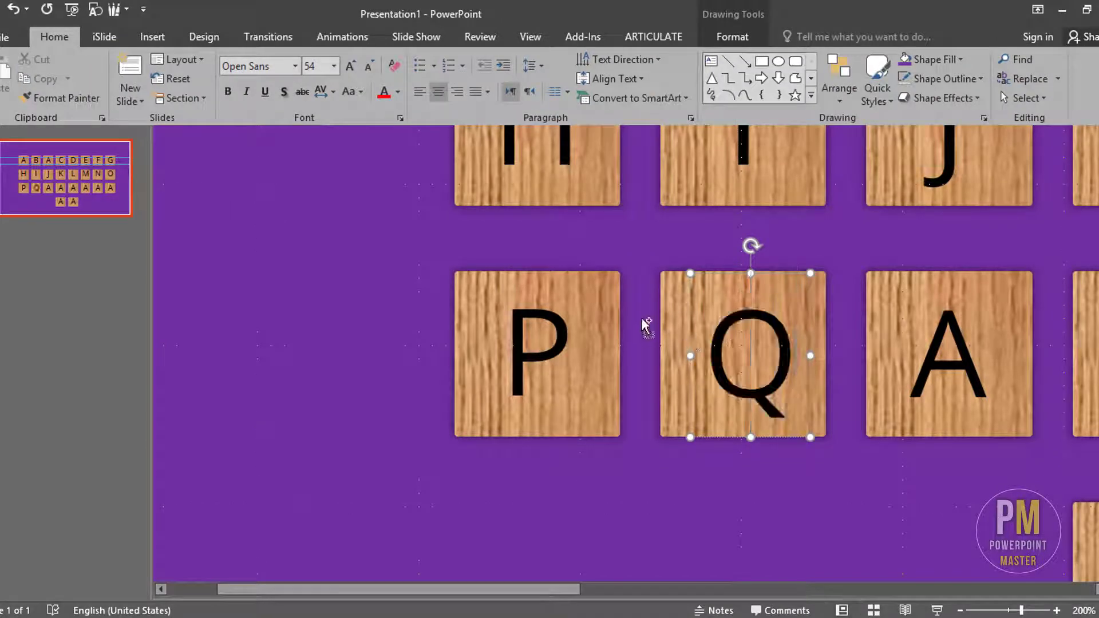
{"action": "left_click", "coordinate": [681, 312], "text": "shift"}
{"action": "left_click", "coordinate": [825, 39]}
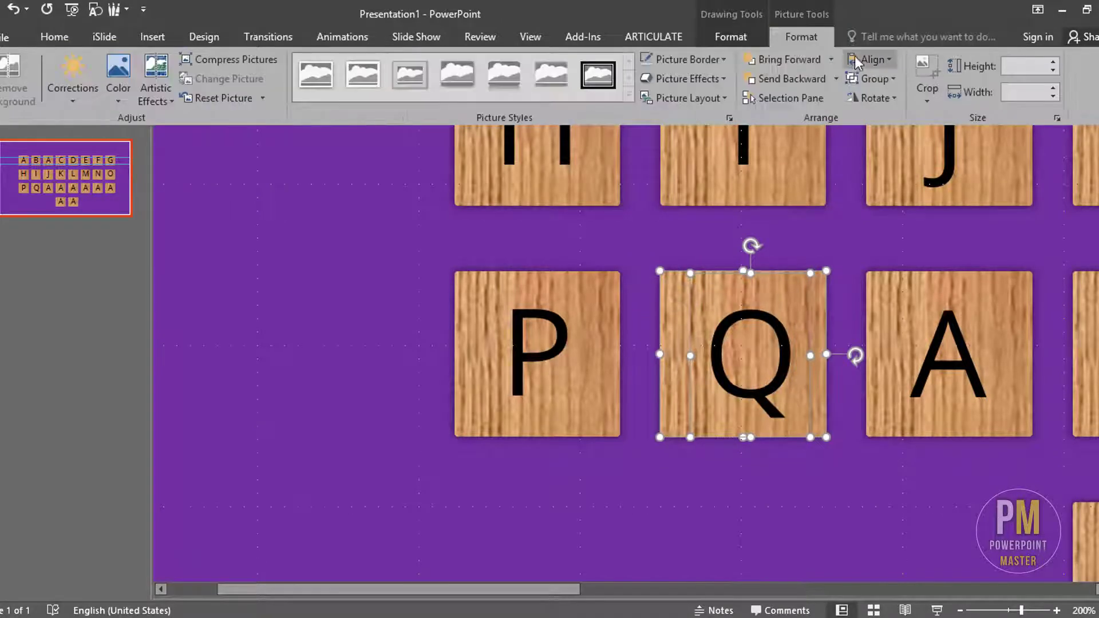
{"action": "left_click", "coordinate": [870, 59]}
{"action": "left_click", "coordinate": [877, 86]}
{"action": "left_click", "coordinate": [873, 64]}
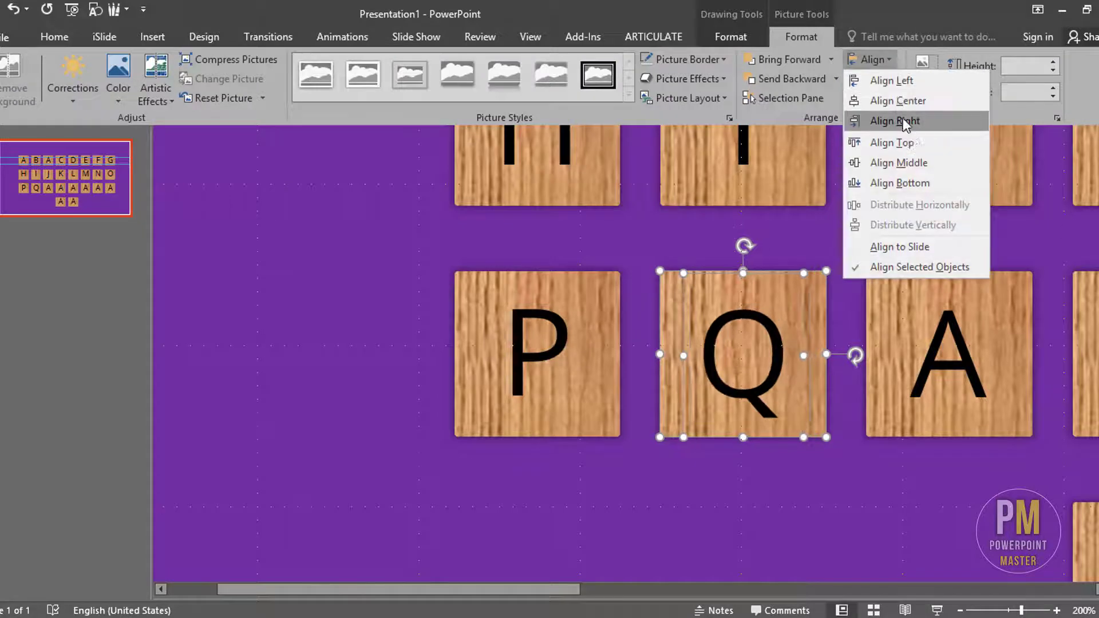
{"action": "left_click", "coordinate": [918, 164]}
- Change the following tile's A to R, centred on its wood tile
{"action": "left_click", "coordinate": [887, 299]}
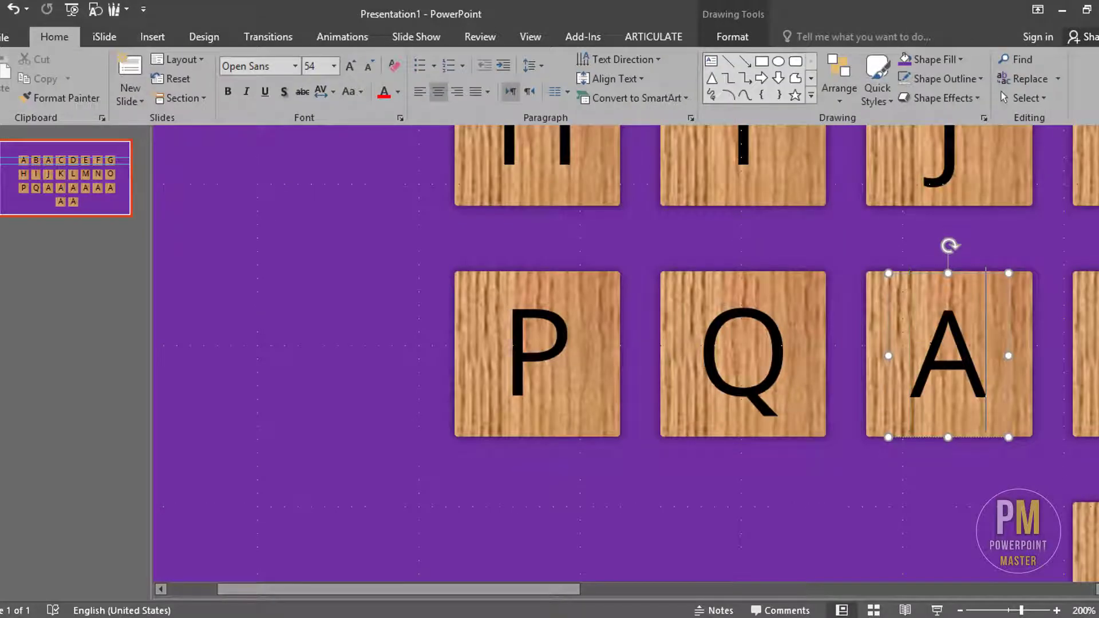
{"action": "key", "text": "BackSpace"}
{"action": "type", "text": "R"}
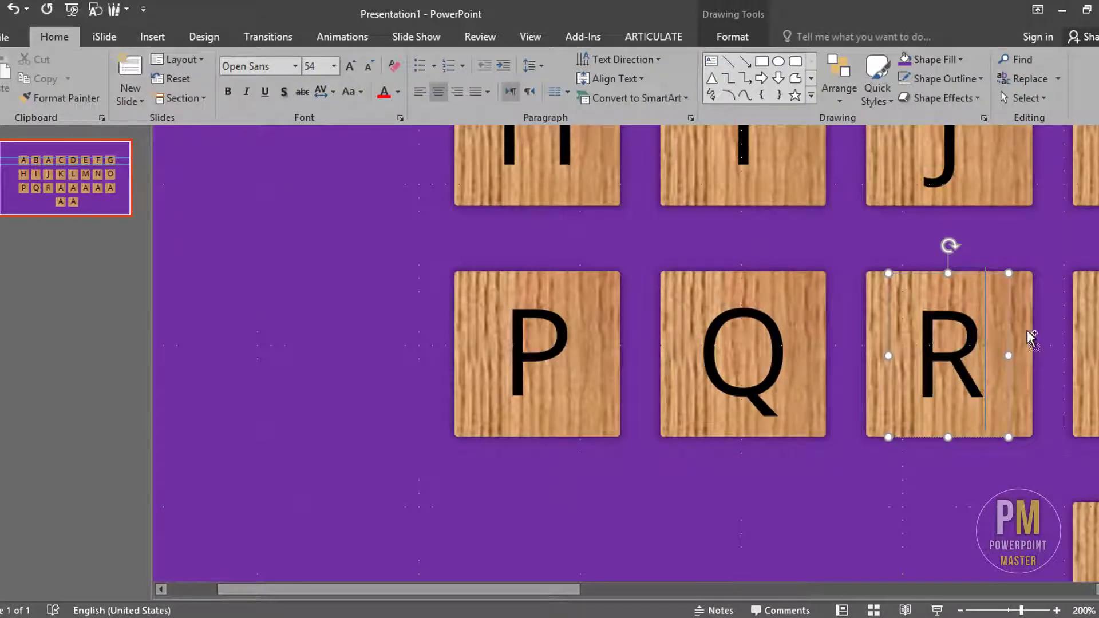
{"action": "left_click", "coordinate": [999, 318], "text": "shift"}
{"action": "left_click", "coordinate": [807, 38]}
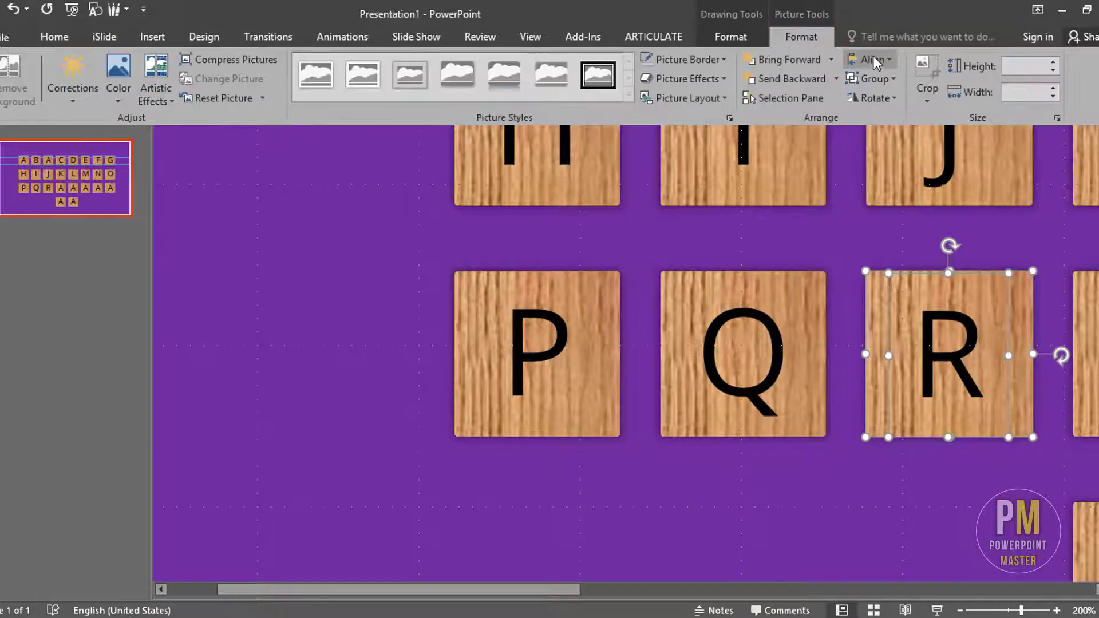
{"action": "left_click", "coordinate": [874, 59]}
{"action": "left_click", "coordinate": [892, 87]}
{"action": "left_click", "coordinate": [875, 59]}
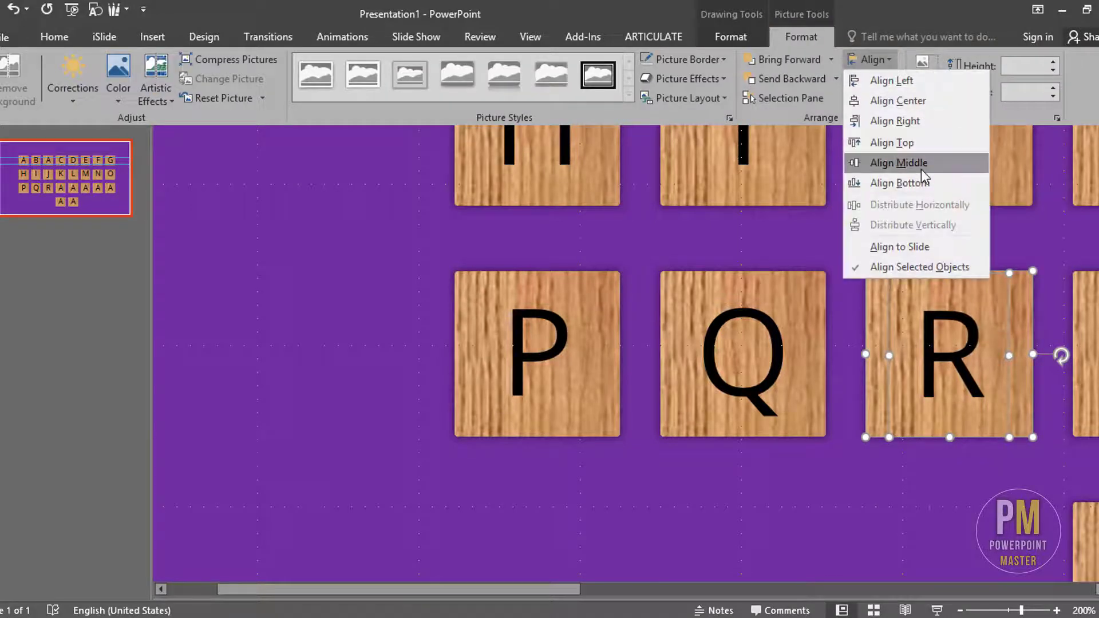
{"action": "left_click", "coordinate": [921, 166]}
- Centre the S letter horizontally and vertically on its tile
{"action": "scroll", "coordinate": [922, 169], "scroll_direction": "down", "scroll_amount": 3, "text": "ctrl"}
{"action": "scroll", "coordinate": [921, 170], "scroll_direction": "down", "scroll_amount": 3, "text": "ctrl"}
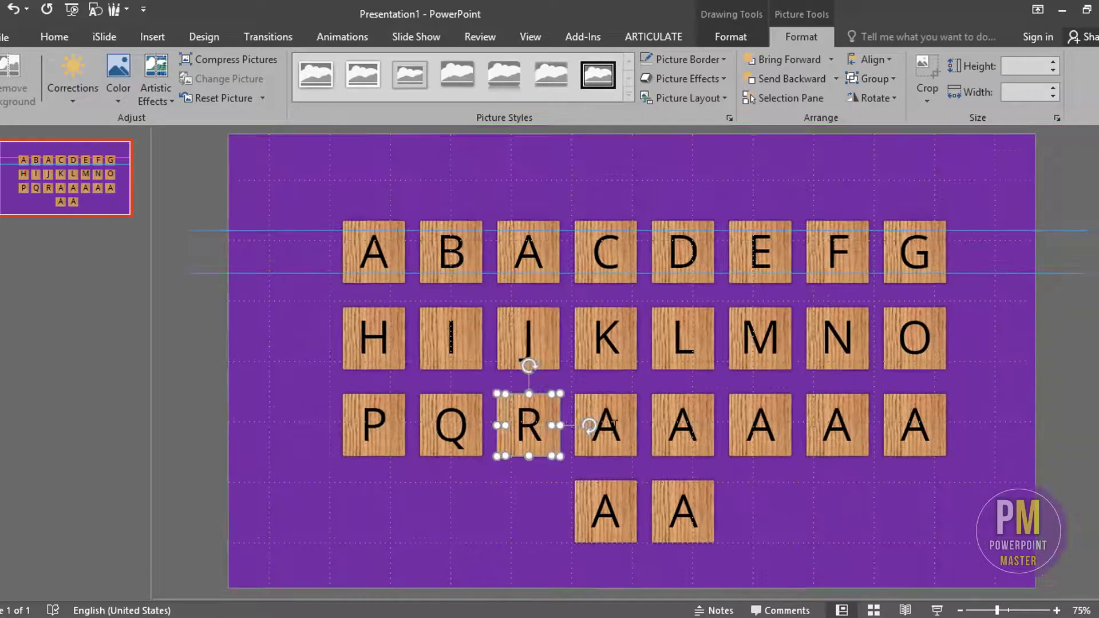
{"action": "left_click", "coordinate": [606, 425], "text": "shift"}
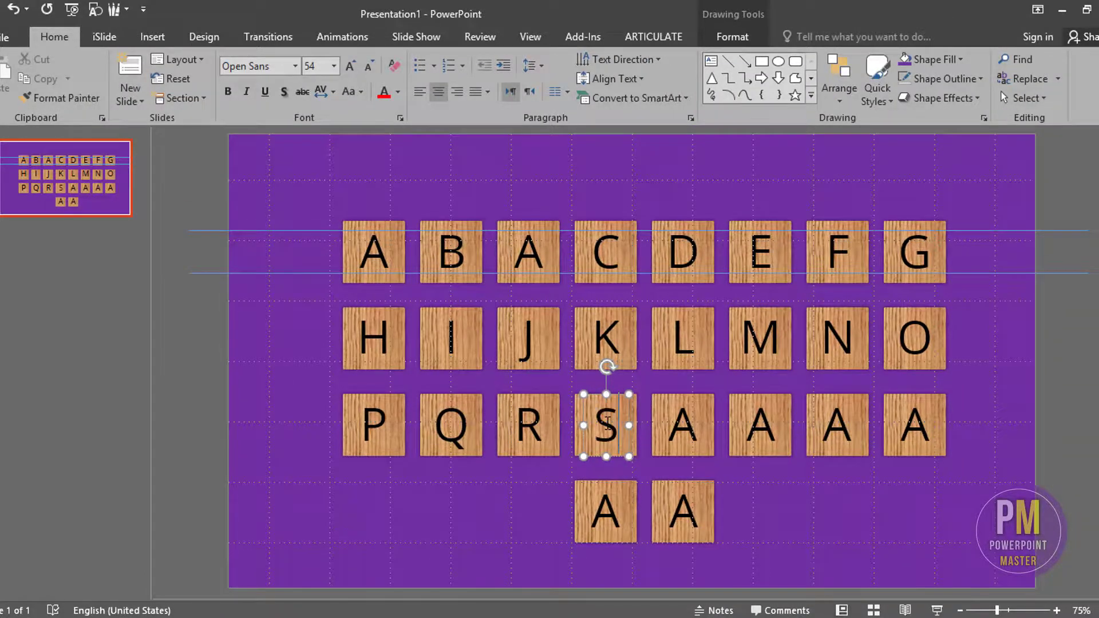
{"action": "scroll", "coordinate": [608, 423], "scroll_direction": "up", "scroll_amount": 10, "text": "ctrl"}
{"action": "left_click", "coordinate": [496, 335], "text": "shift"}
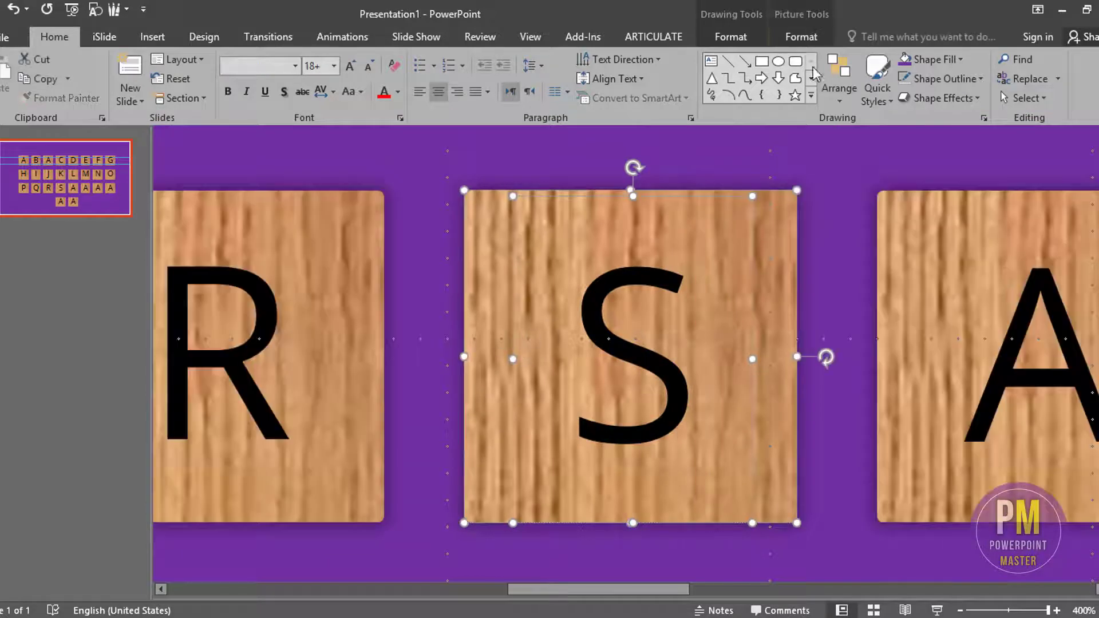
{"action": "left_click", "coordinate": [801, 37]}
{"action": "left_click", "coordinate": [870, 60]}
{"action": "left_click", "coordinate": [891, 102]}
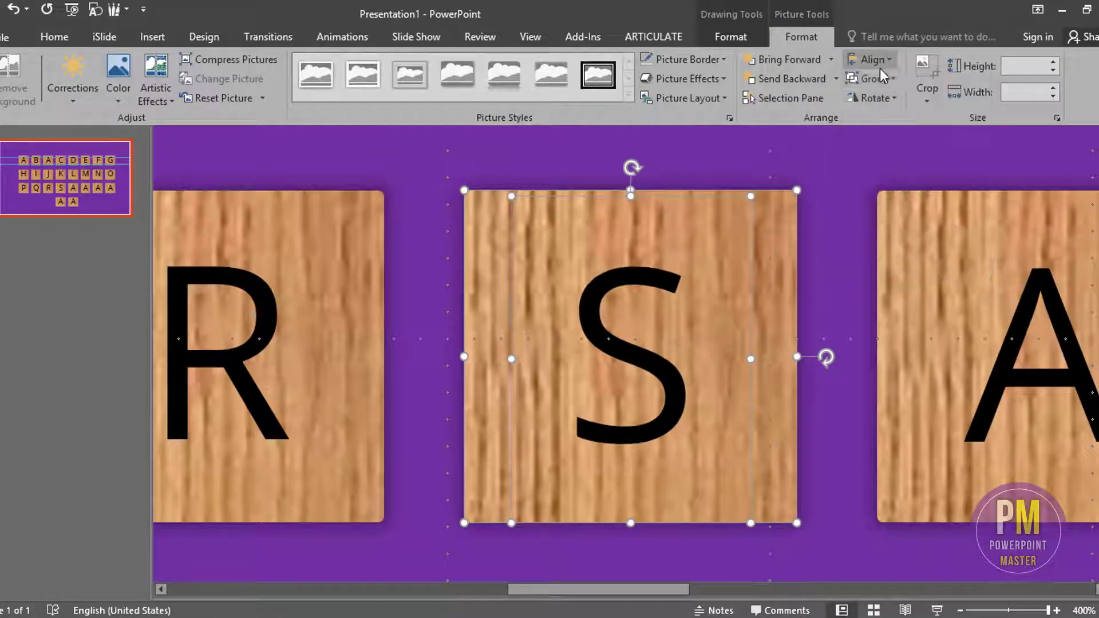
{"action": "left_click", "coordinate": [870, 60]}
{"action": "left_click", "coordinate": [910, 163]}
- Relabel the next tile T and centre it on its wood tile
{"action": "key", "text": "Tab"}
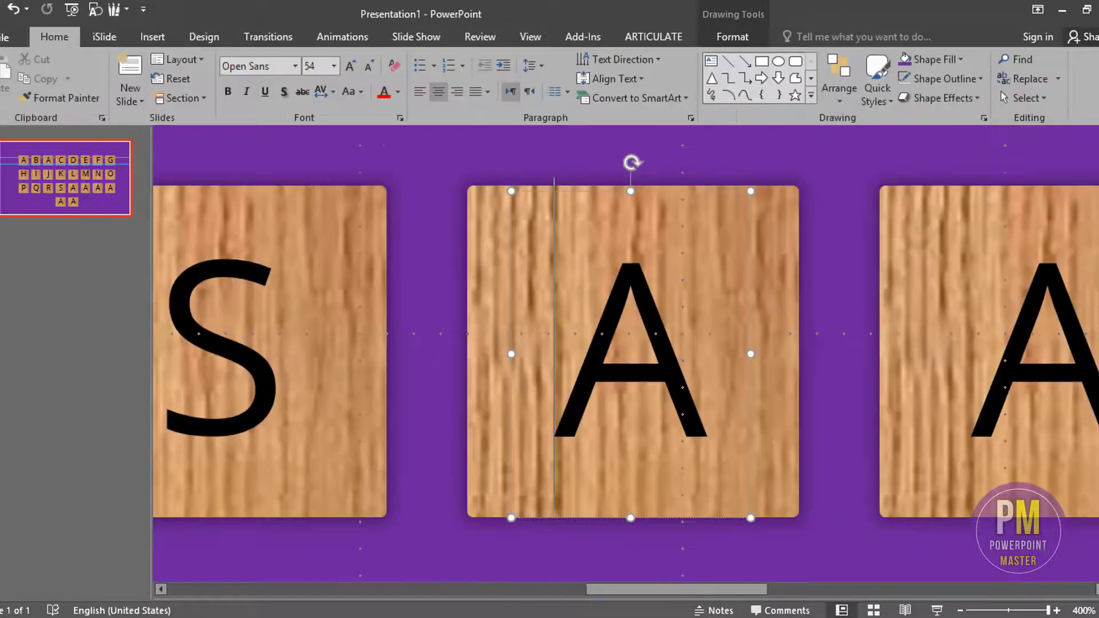
{"action": "key", "text": "Delete"}
{"action": "type", "text": "T"}
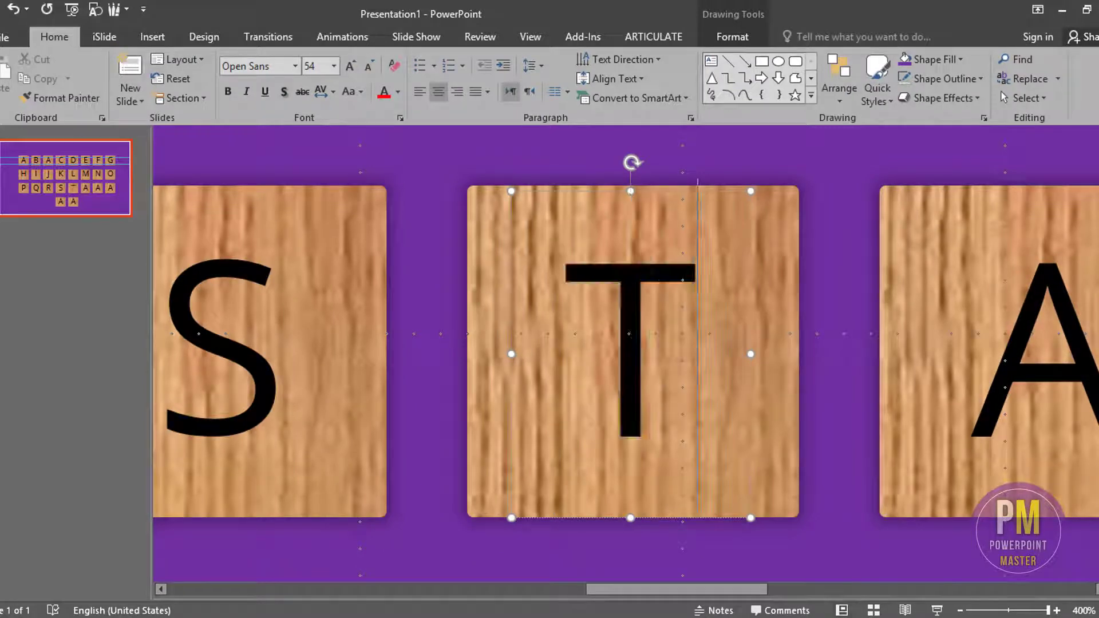
{"action": "left_click", "coordinate": [485, 284], "text": "shift"}
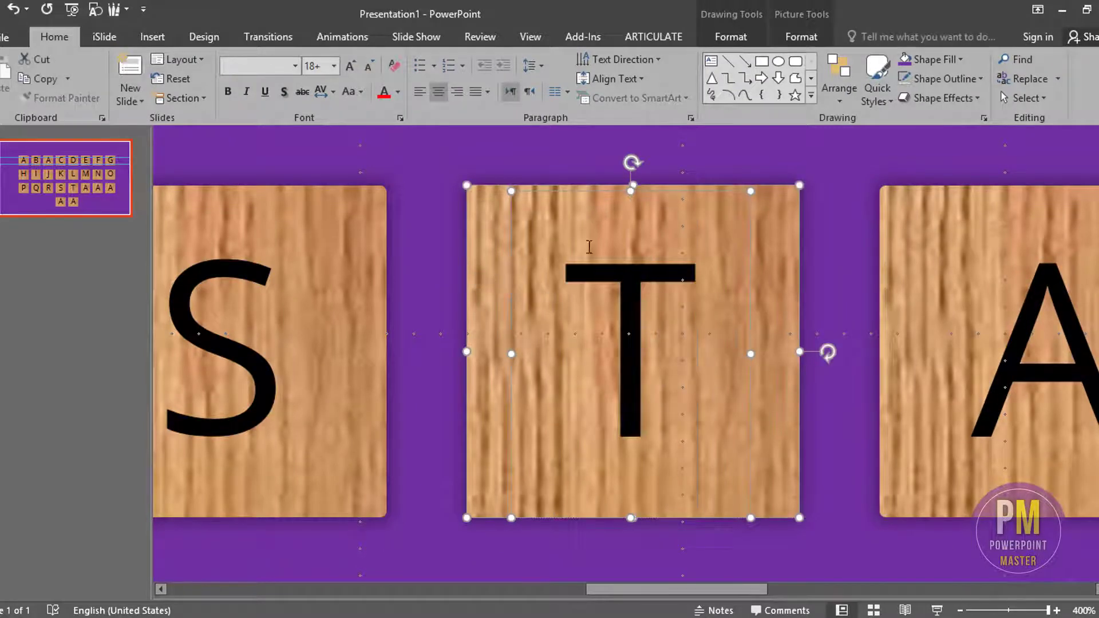
{"action": "left_click", "coordinate": [800, 37]}
{"action": "left_click", "coordinate": [868, 60]}
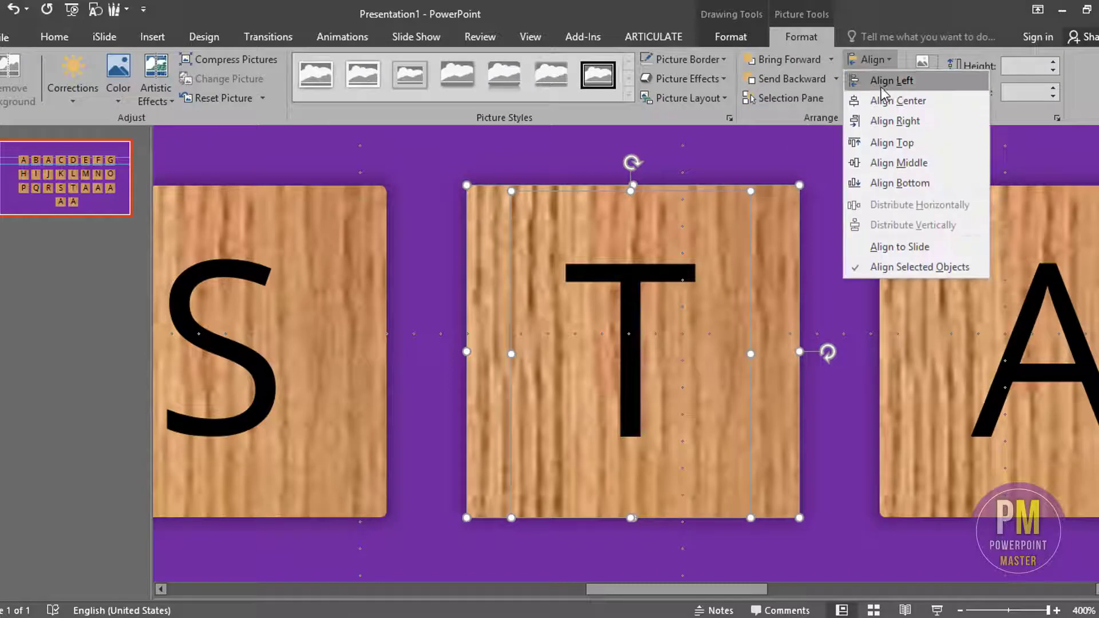
{"action": "left_click", "coordinate": [896, 100]}
{"action": "left_click", "coordinate": [873, 59]}
{"action": "left_click", "coordinate": [924, 163]}
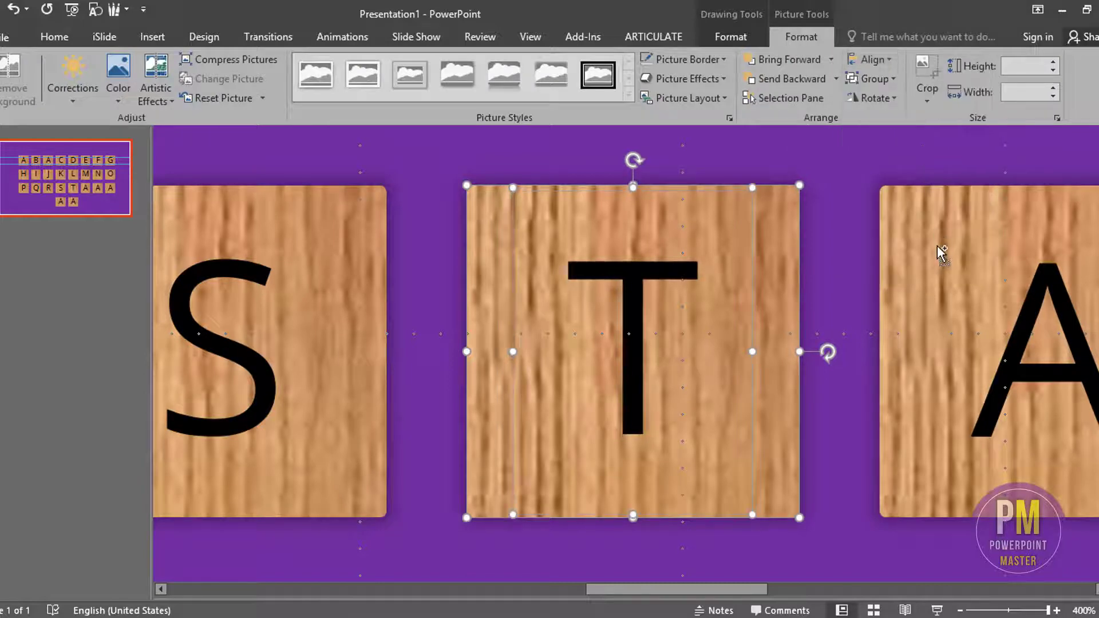
- Relabel the following tile U, centred across and up-and-down
{"action": "key", "text": "Tab"}
{"action": "key", "text": "BackSpace"}
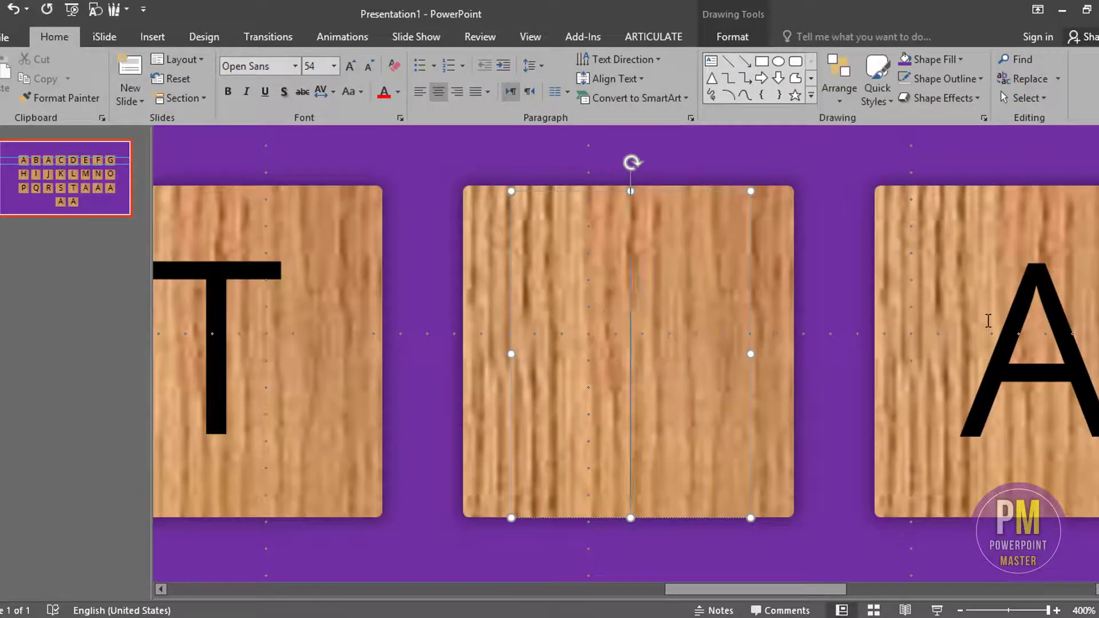
{"action": "type", "text": "U"}
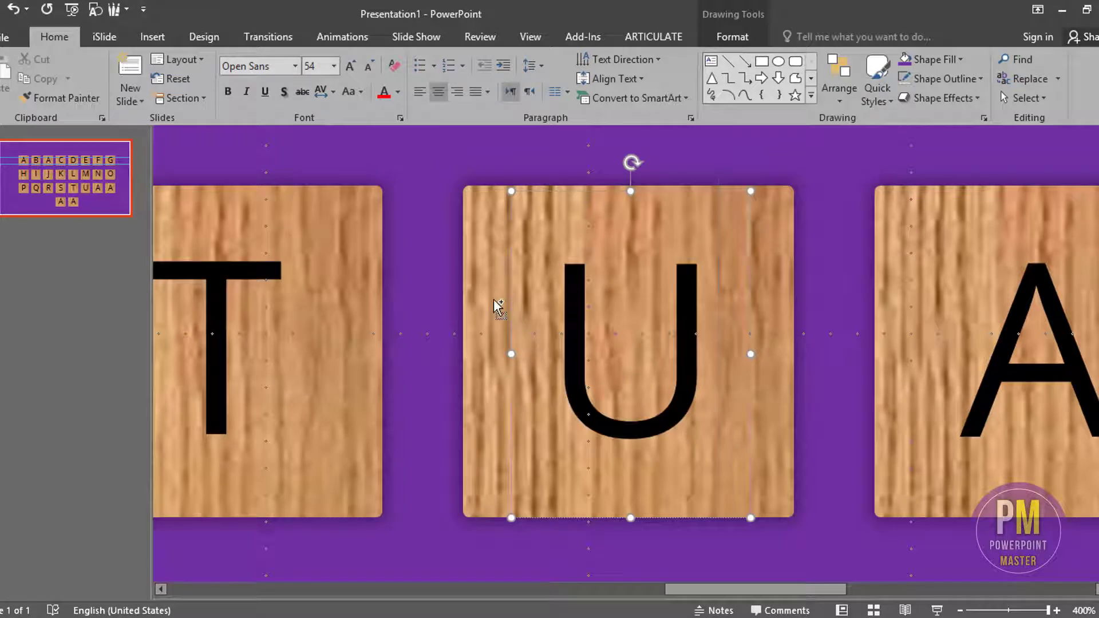
{"action": "left_click", "coordinate": [497, 306], "text": "shift"}
{"action": "left_click", "coordinate": [801, 37]}
{"action": "left_click", "coordinate": [870, 59]}
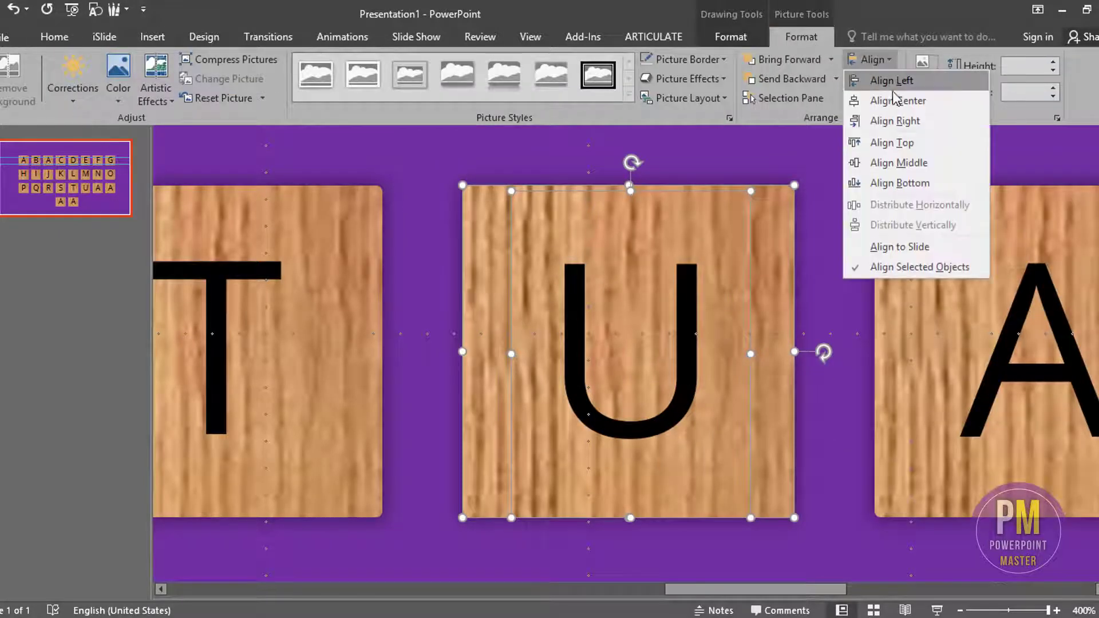
{"action": "left_click", "coordinate": [910, 100]}
{"action": "left_click", "coordinate": [869, 59]}
{"action": "left_click", "coordinate": [910, 163]}
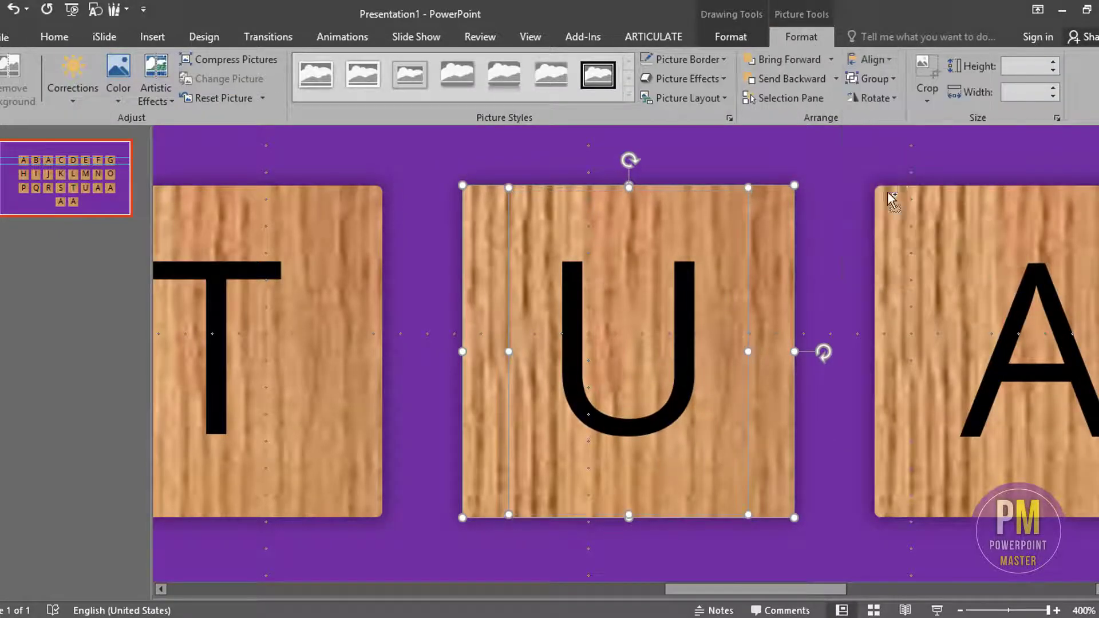
- Change the last third-row tile's A to V and centre it on its tile
{"action": "scroll", "coordinate": [857, 232], "scroll_direction": "down", "scroll_amount": 5}
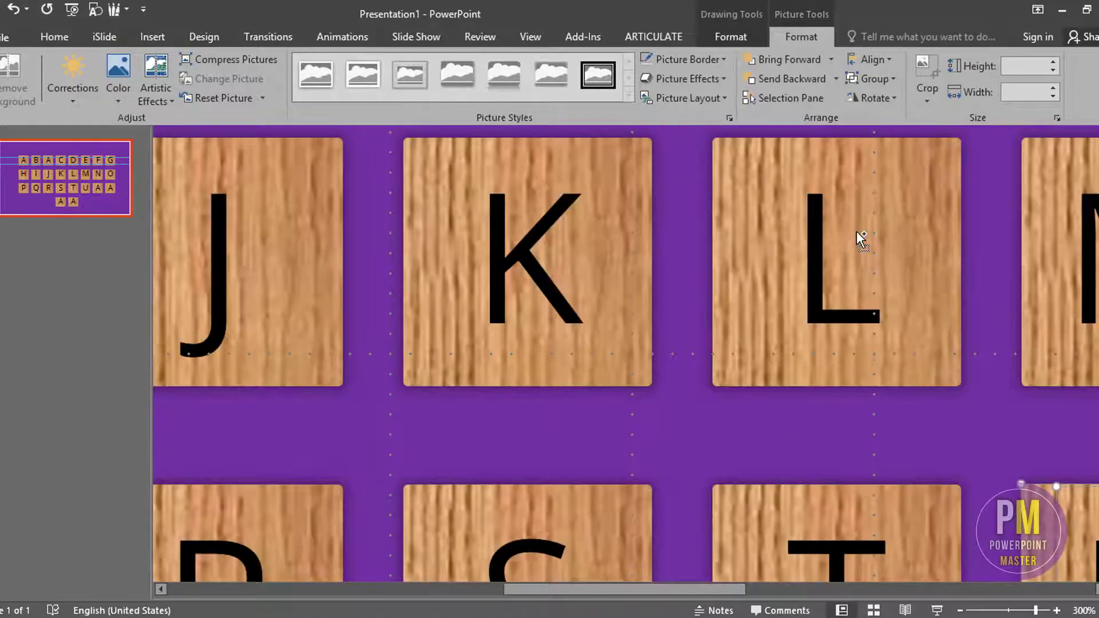
{"action": "scroll", "coordinate": [856, 231], "scroll_direction": "down", "scroll_amount": 3}
{"action": "scroll", "coordinate": [842, 327], "scroll_direction": "down", "scroll_amount": 2}
{"action": "left_click", "coordinate": [1013, 458]}
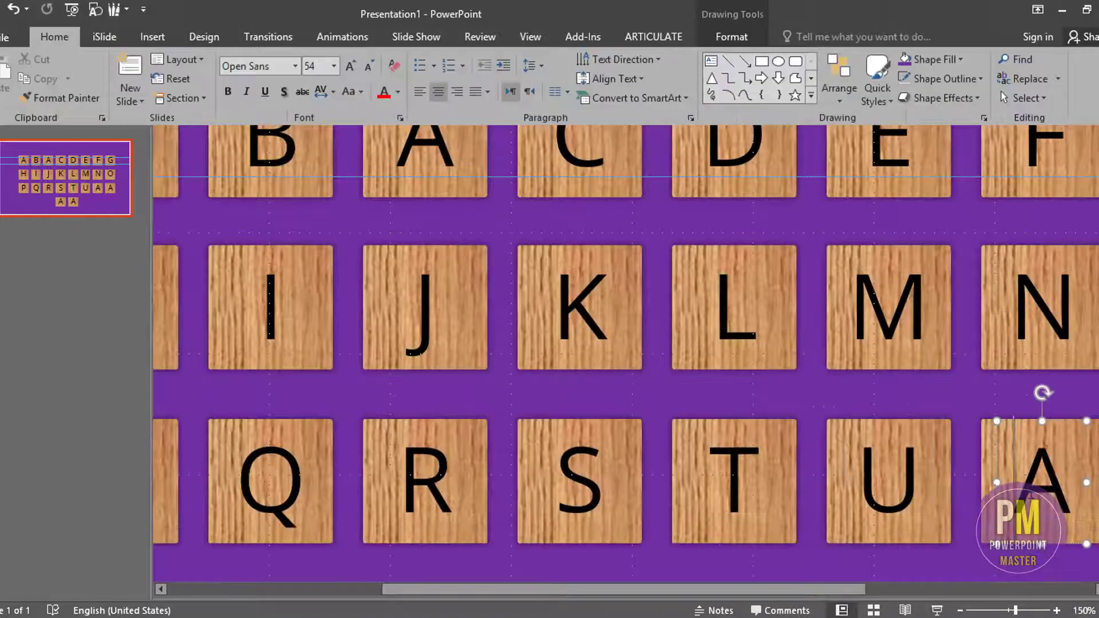
{"action": "key", "text": "Delete"}
{"action": "type", "text": "V"}
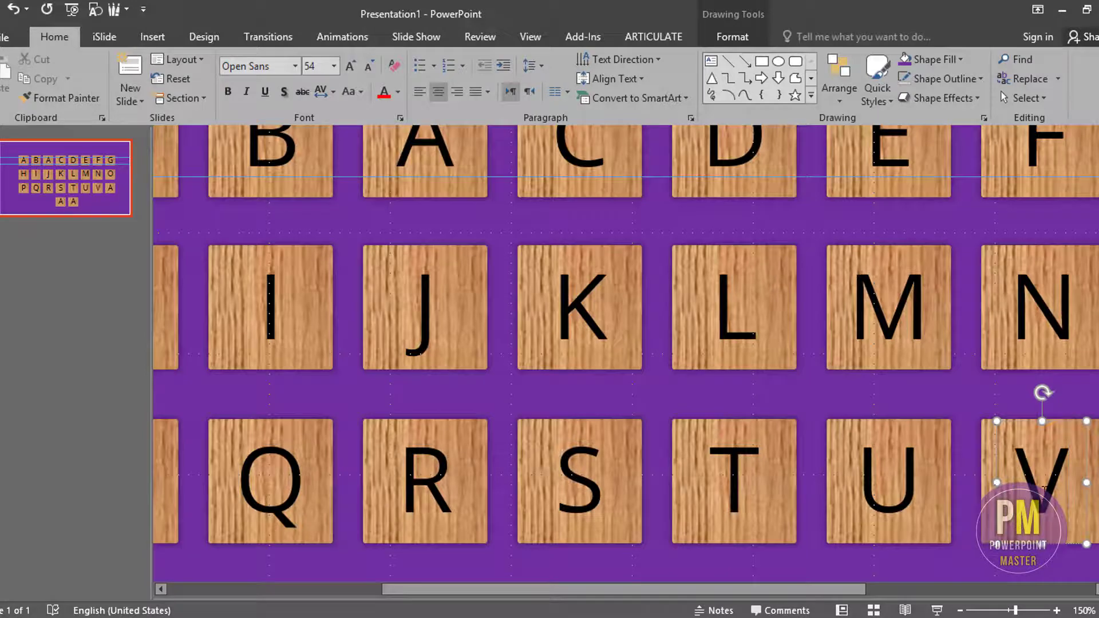
{"action": "scroll", "coordinate": [1042, 489], "scroll_direction": "down", "scroll_amount": 5}
{"action": "scroll", "coordinate": [784, 386], "scroll_direction": "up", "scroll_amount": 10, "text": "ctrl"}
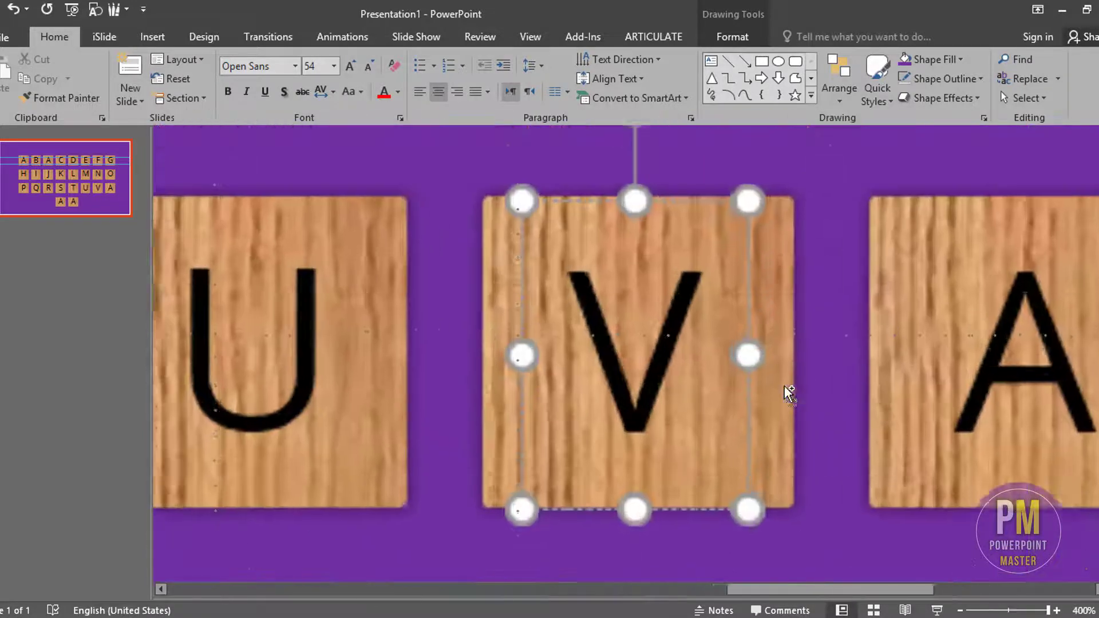
{"action": "scroll", "coordinate": [784, 387], "scroll_direction": "up", "scroll_amount": 2, "text": "ctrl"}
{"action": "left_click", "coordinate": [798, 384], "text": "shift"}
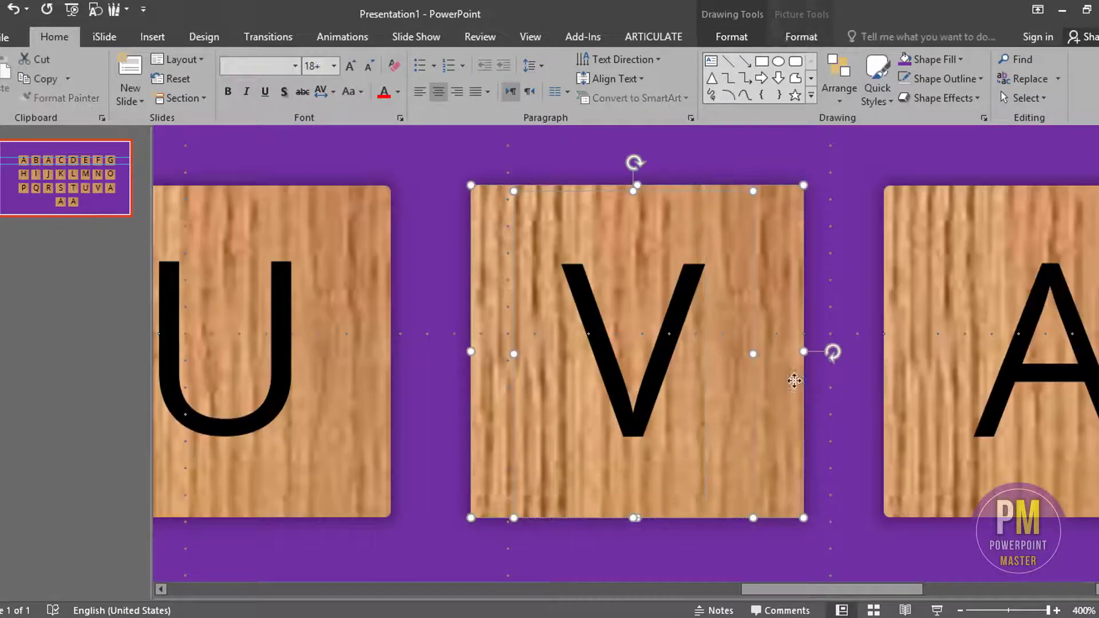
{"action": "left_click", "coordinate": [801, 36]}
{"action": "left_click", "coordinate": [869, 59]}
{"action": "left_click", "coordinate": [873, 101]}
{"action": "left_click", "coordinate": [870, 59]}
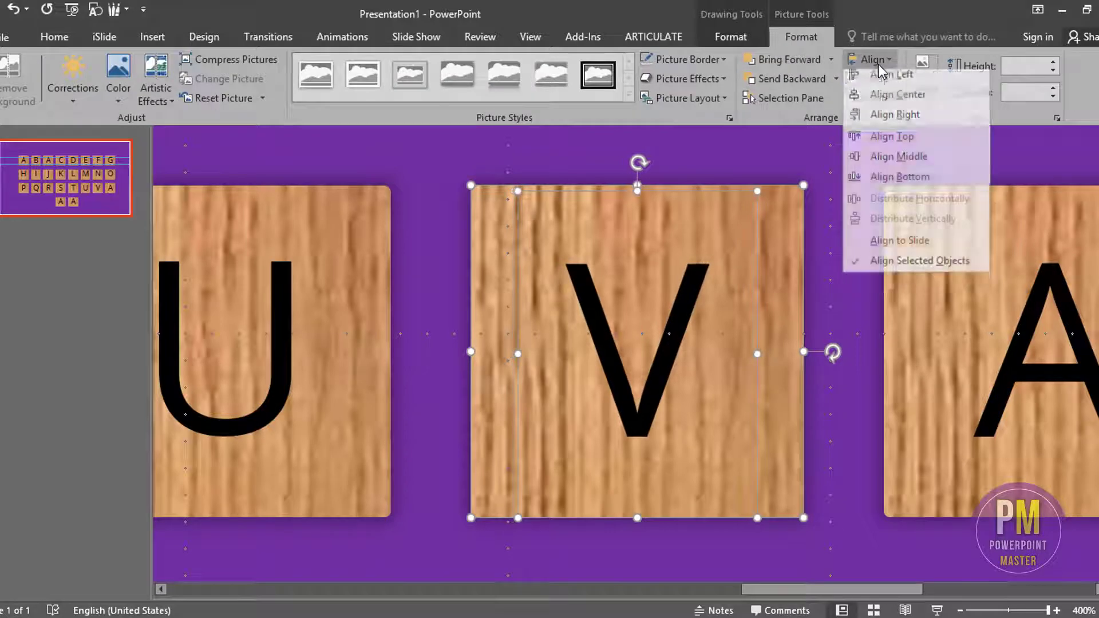
{"action": "left_click", "coordinate": [908, 163]}
- Relabel the next tile W, centre it on its wood tile, and deselect
{"action": "key", "text": "Tab"}
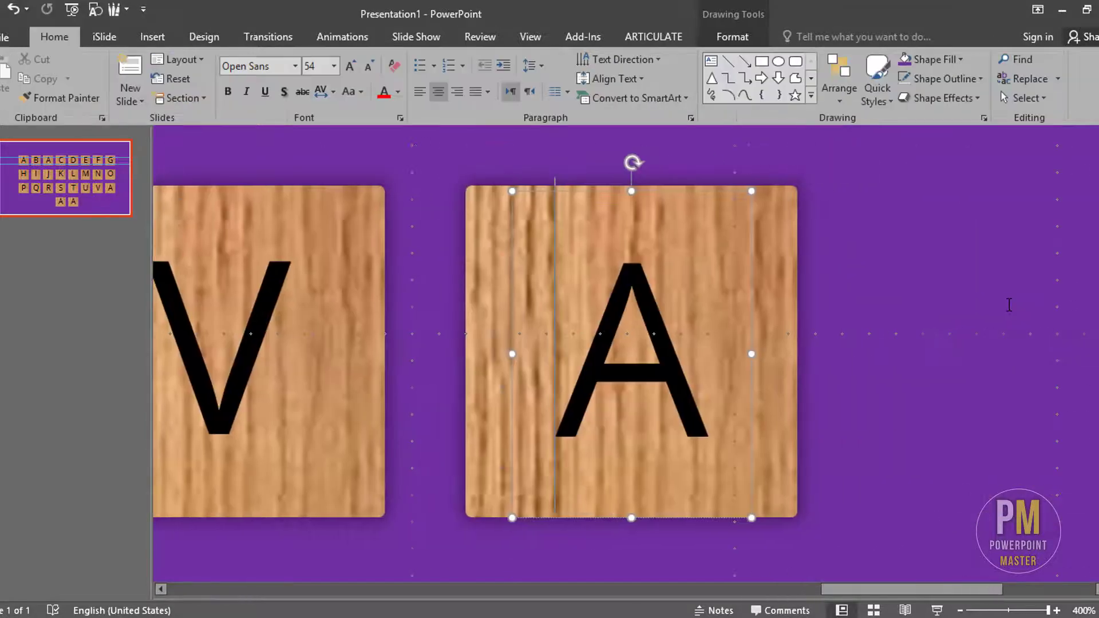
{"action": "key", "text": "BackSpace"}
{"action": "type", "text": "W"}
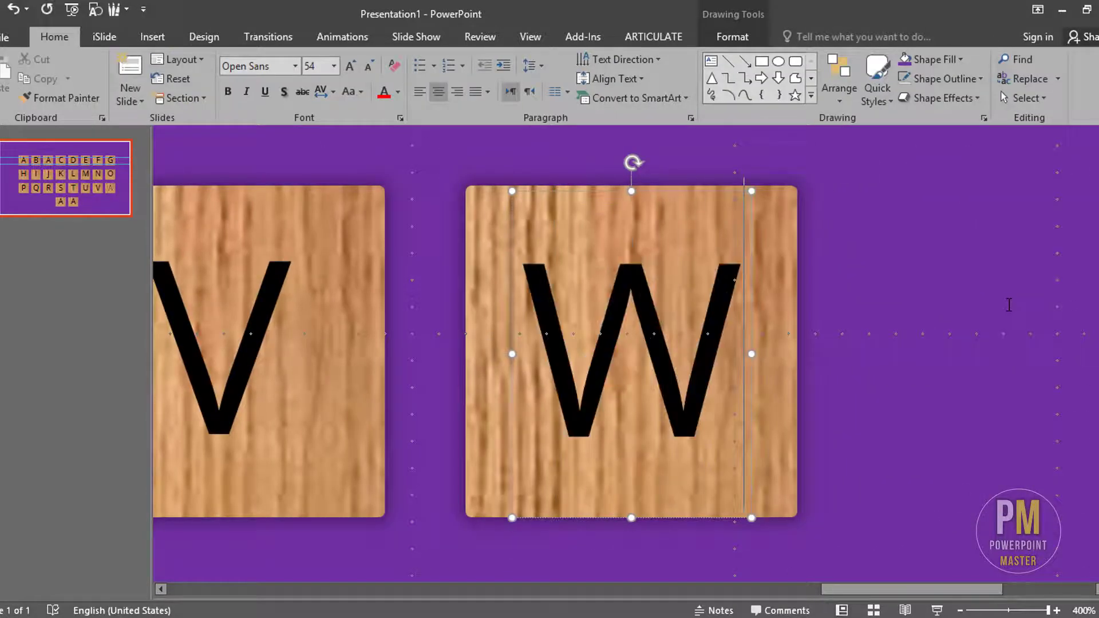
{"action": "left_click", "coordinate": [786, 356], "text": "shift"}
{"action": "left_click", "coordinate": [800, 36]}
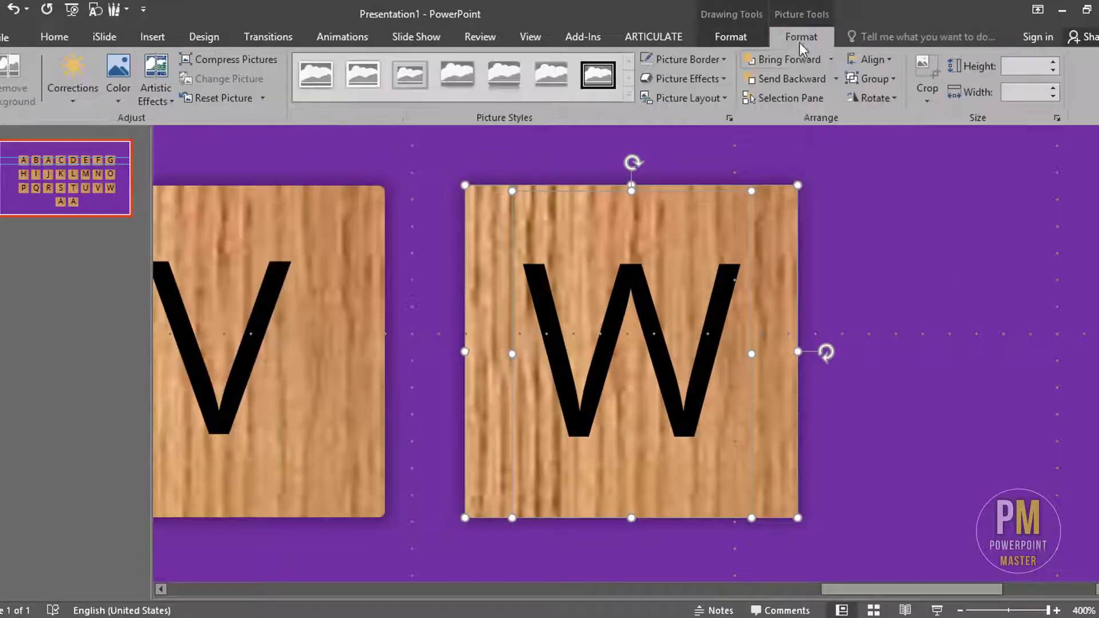
{"action": "left_click", "coordinate": [870, 59]}
{"action": "left_click", "coordinate": [886, 101]}
{"action": "left_click", "coordinate": [870, 59]}
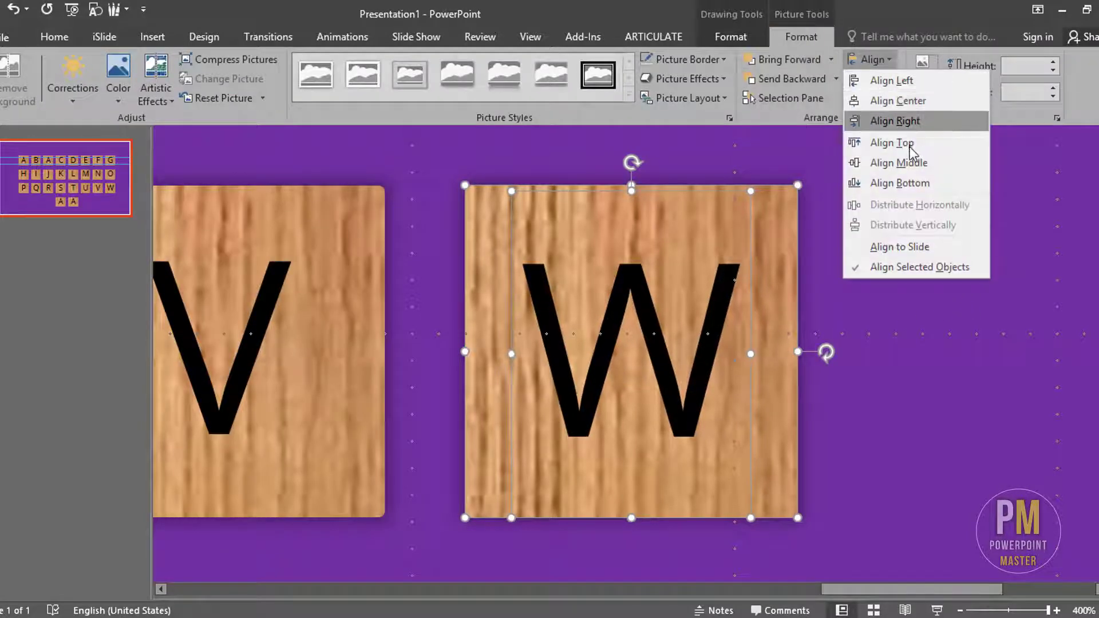
{"action": "left_click", "coordinate": [899, 162]}
{"action": "left_click", "coordinate": [876, 272]}
- Change the bottom-left A tile's letter to X
{"action": "scroll", "coordinate": [873, 260], "scroll_direction": "down", "scroll_amount": 3}
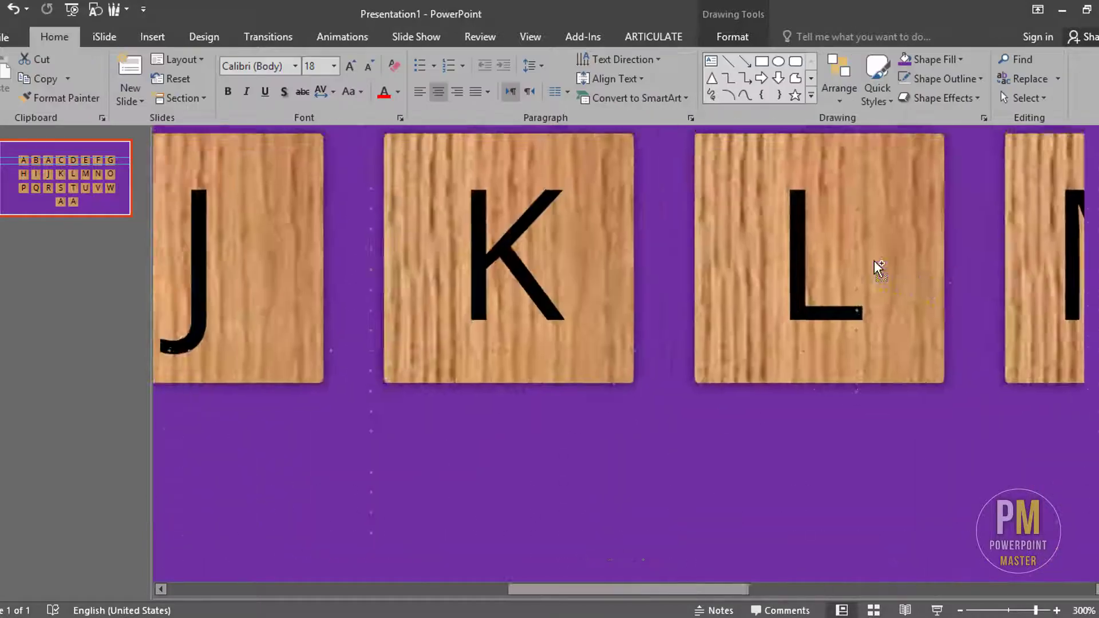
{"action": "scroll", "coordinate": [874, 260], "scroll_direction": "down", "scroll_amount": 1}
{"action": "scroll", "coordinate": [874, 259], "scroll_direction": "down", "scroll_amount": 1}
{"action": "scroll", "coordinate": [847, 252], "scroll_direction": "down", "scroll_amount": 1}
{"action": "scroll", "coordinate": [847, 252], "scroll_direction": "down", "scroll_amount": 2}
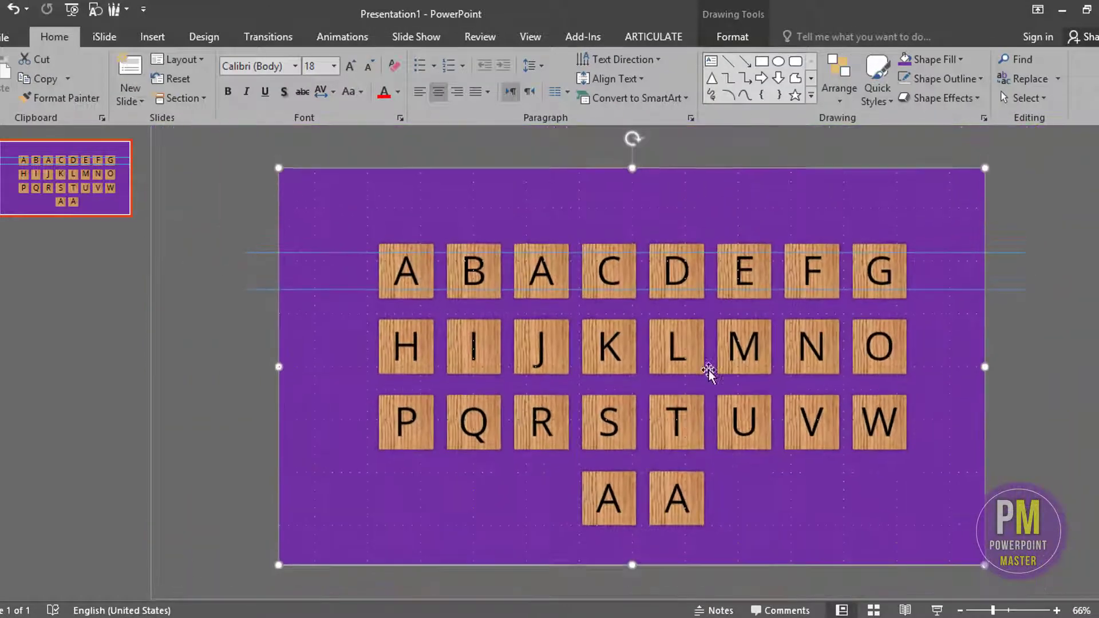
{"action": "left_click", "coordinate": [616, 502]}
{"action": "scroll", "coordinate": [617, 503], "scroll_direction": "up", "scroll_amount": 2}
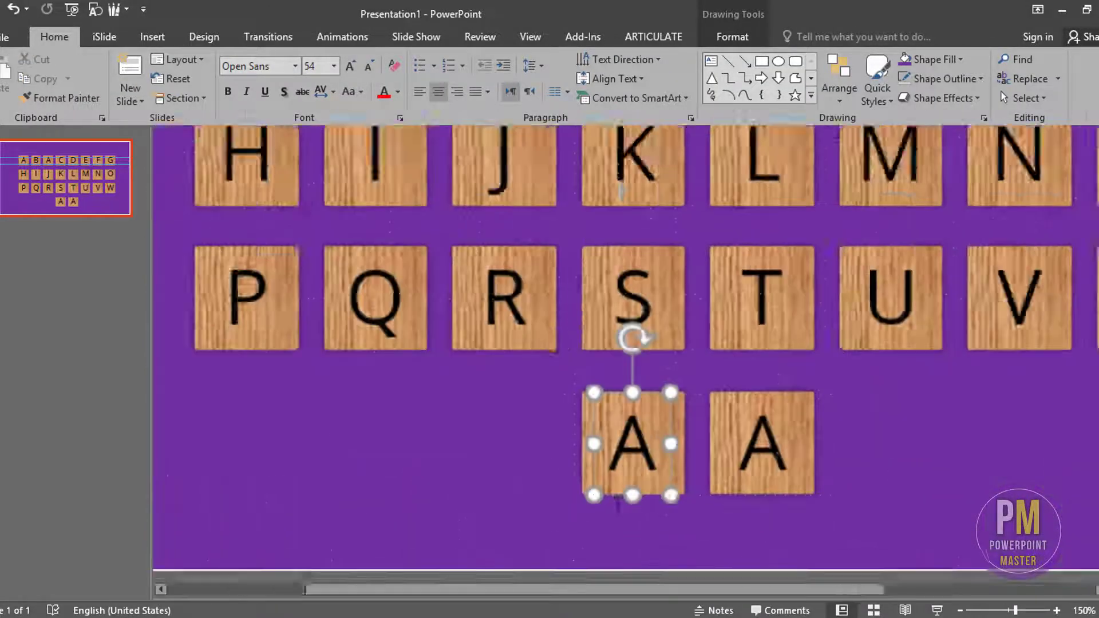
{"action": "scroll", "coordinate": [617, 505], "scroll_direction": "up", "scroll_amount": 1}
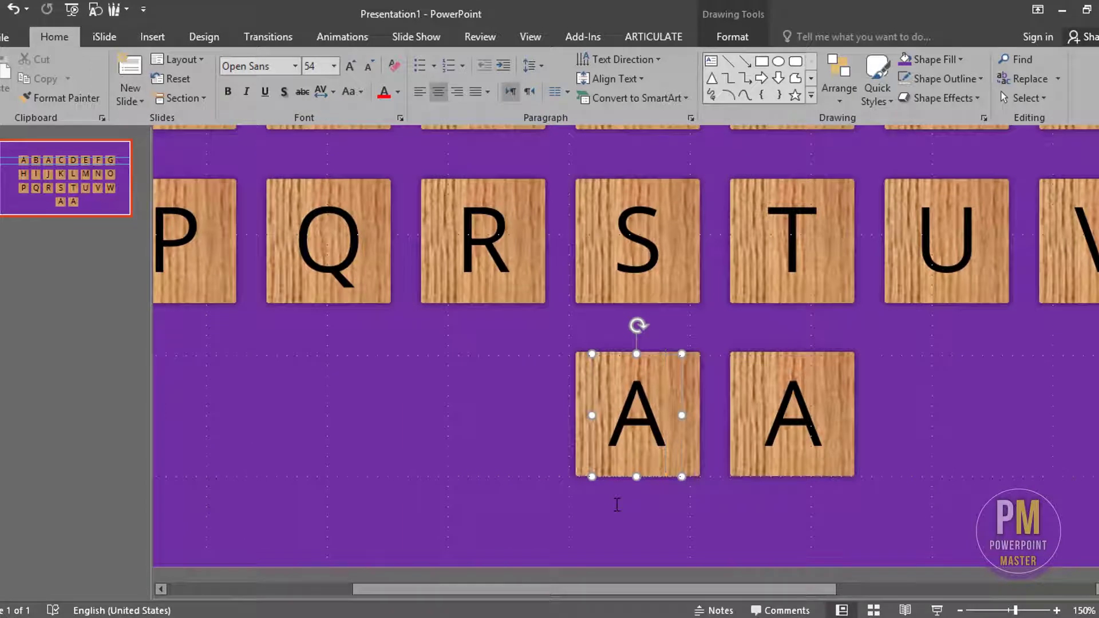
{"action": "key", "text": "BackSpace"}
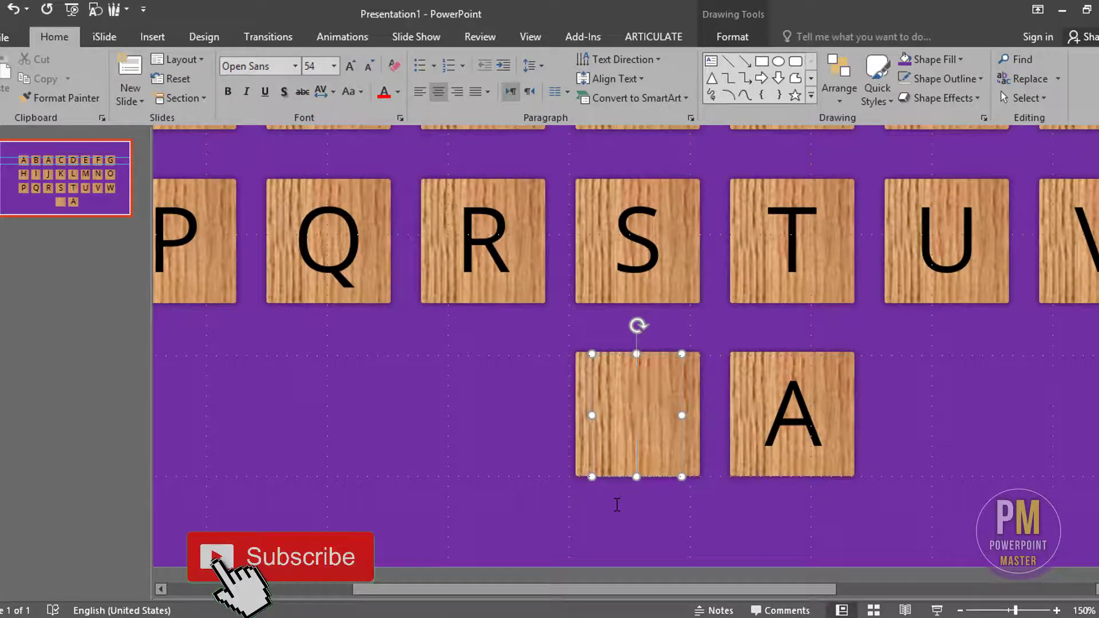
{"action": "type", "text": "X"}
{"action": "scroll", "coordinate": [606, 503], "scroll_direction": "up", "scroll_amount": 10}
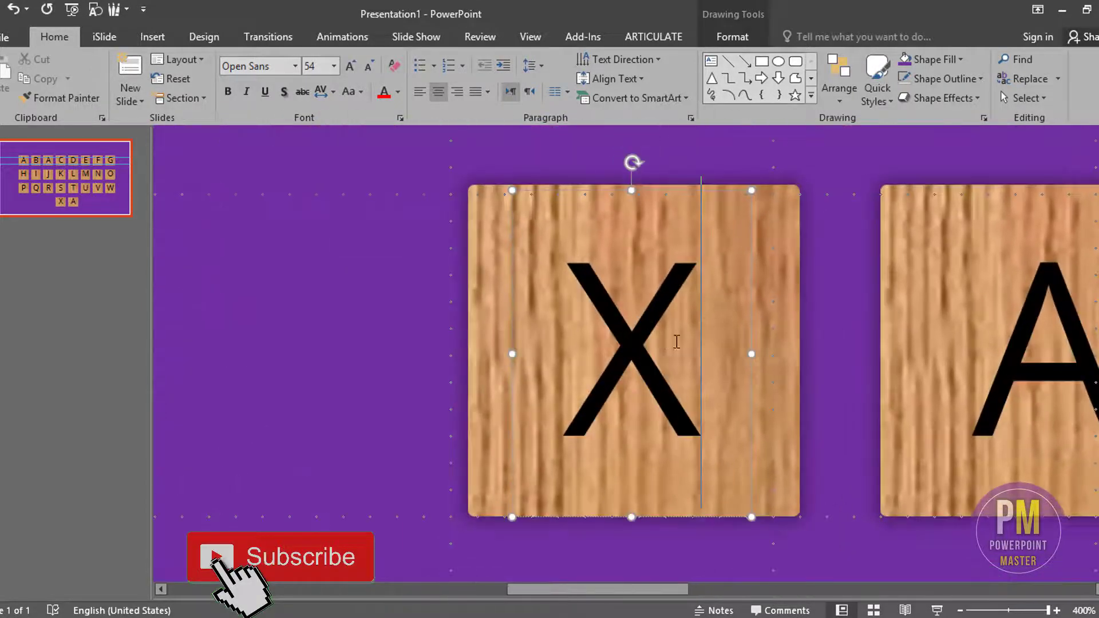
- Centre the X letter horizontally and vertically on its wood tile
{"action": "left_click", "coordinate": [779, 370], "text": "shift"}
{"action": "left_click", "coordinate": [801, 37]}
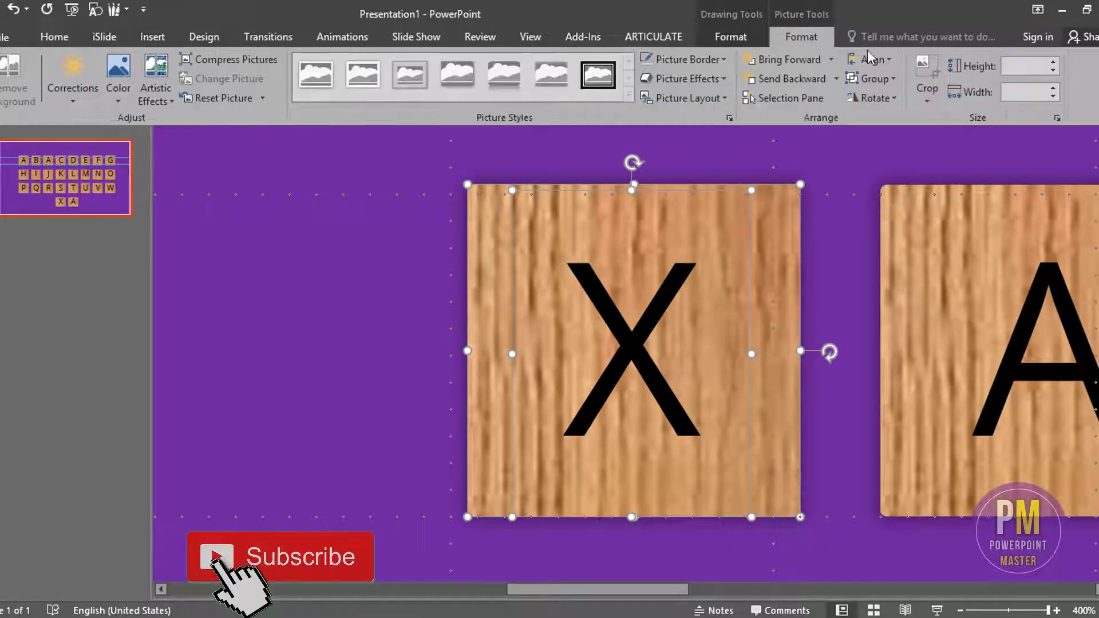
{"action": "left_click", "coordinate": [871, 60]}
{"action": "left_click", "coordinate": [897, 101]}
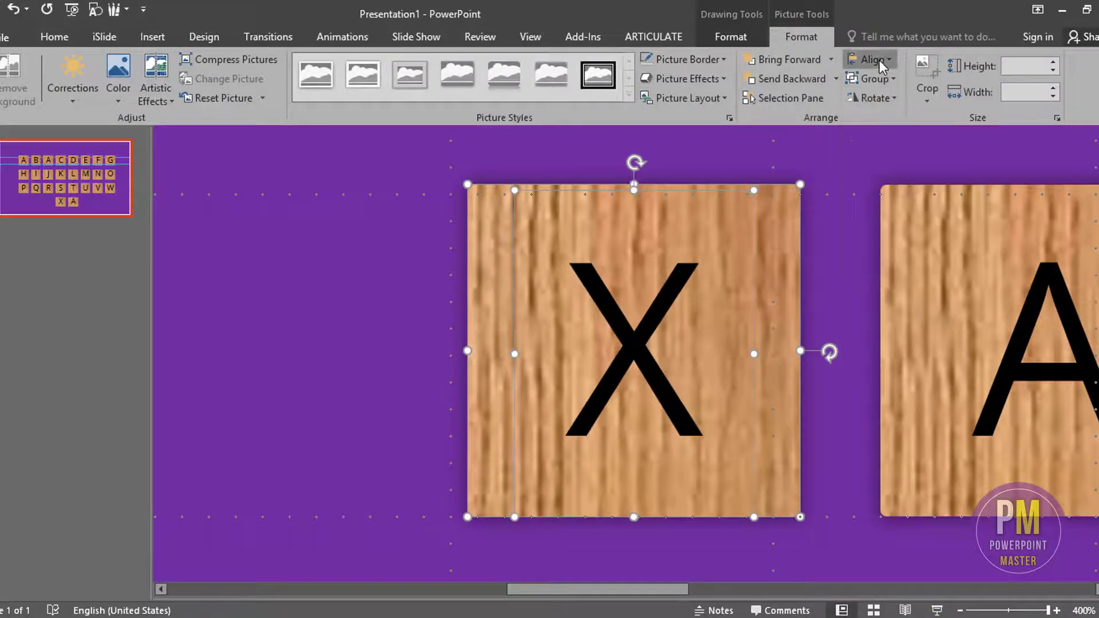
{"action": "left_click", "coordinate": [871, 60]}
{"action": "left_click", "coordinate": [899, 163]}
- Replace the letter on the remaining A tile with Y
{"action": "scroll", "coordinate": [904, 195], "scroll_direction": "down", "scroll_amount": 5}
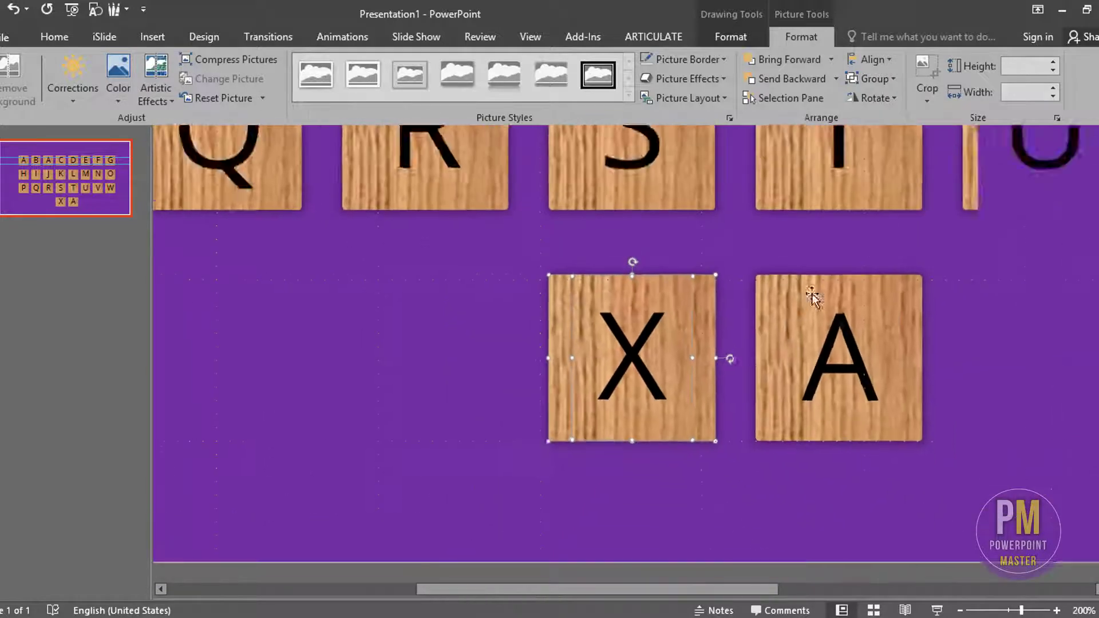
{"action": "left_click", "coordinate": [822, 342]}
{"action": "key", "text": "Delete"}
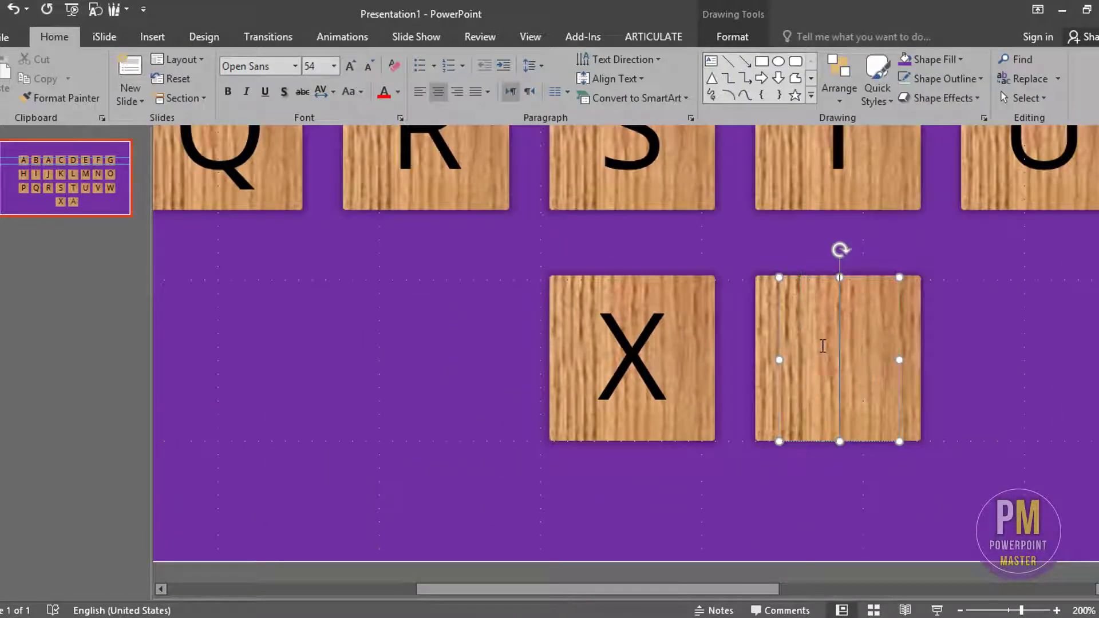
{"action": "type", "text": "Y"}
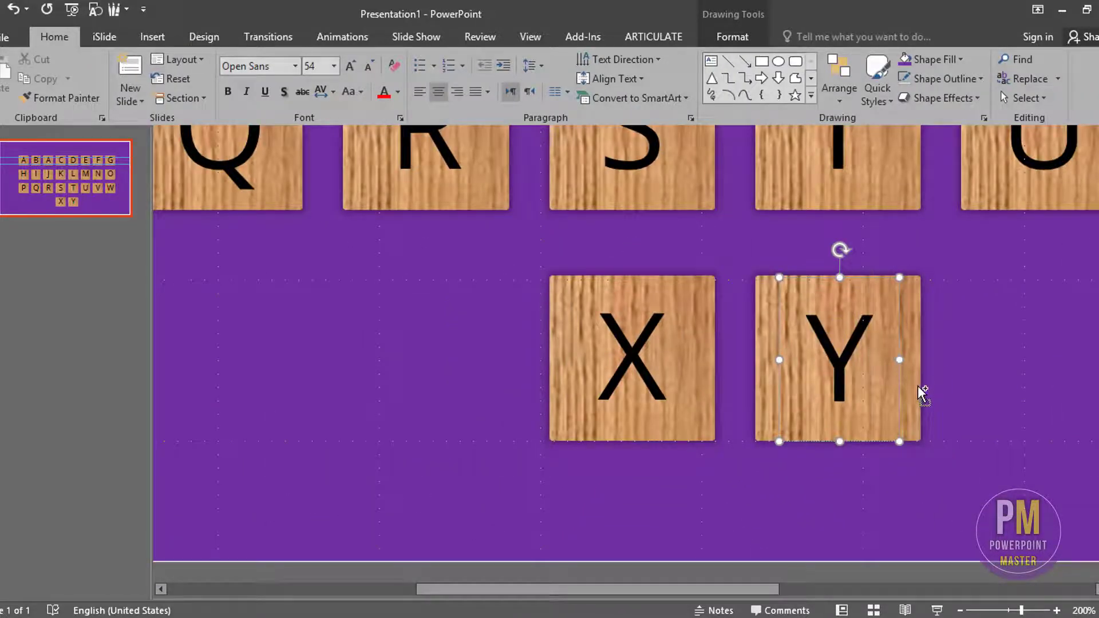
- Centre the Y letter horizontally and vertically on its wood tile
{"action": "left_click", "coordinate": [912, 385], "text": "shift"}
{"action": "left_click", "coordinate": [815, 43]}
{"action": "left_click", "coordinate": [888, 60]}
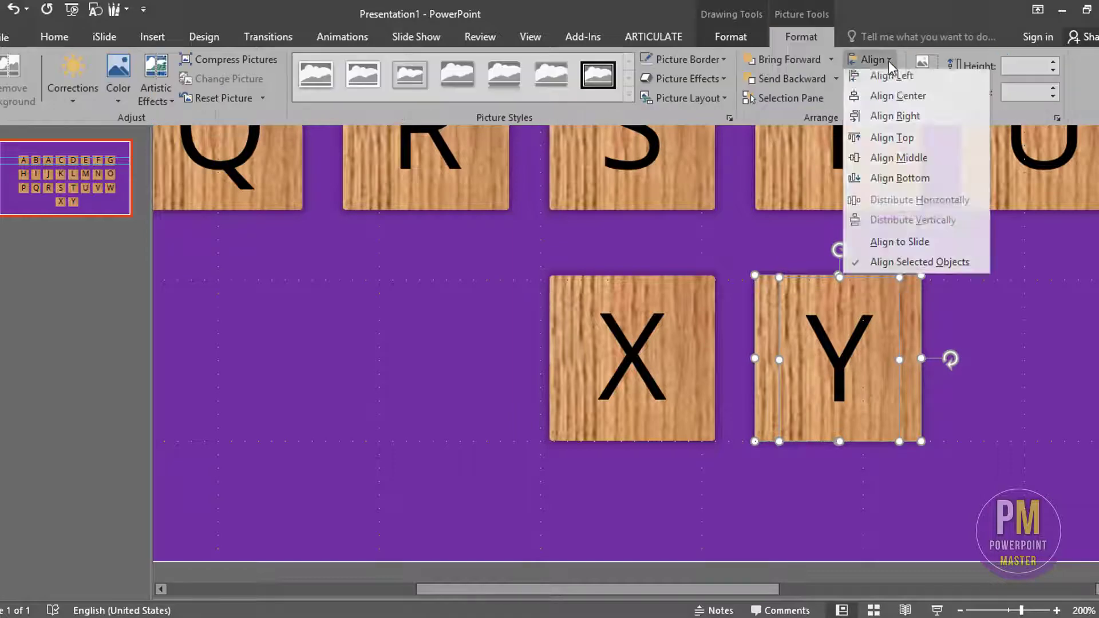
{"action": "left_click", "coordinate": [899, 95]}
{"action": "left_click", "coordinate": [880, 68]}
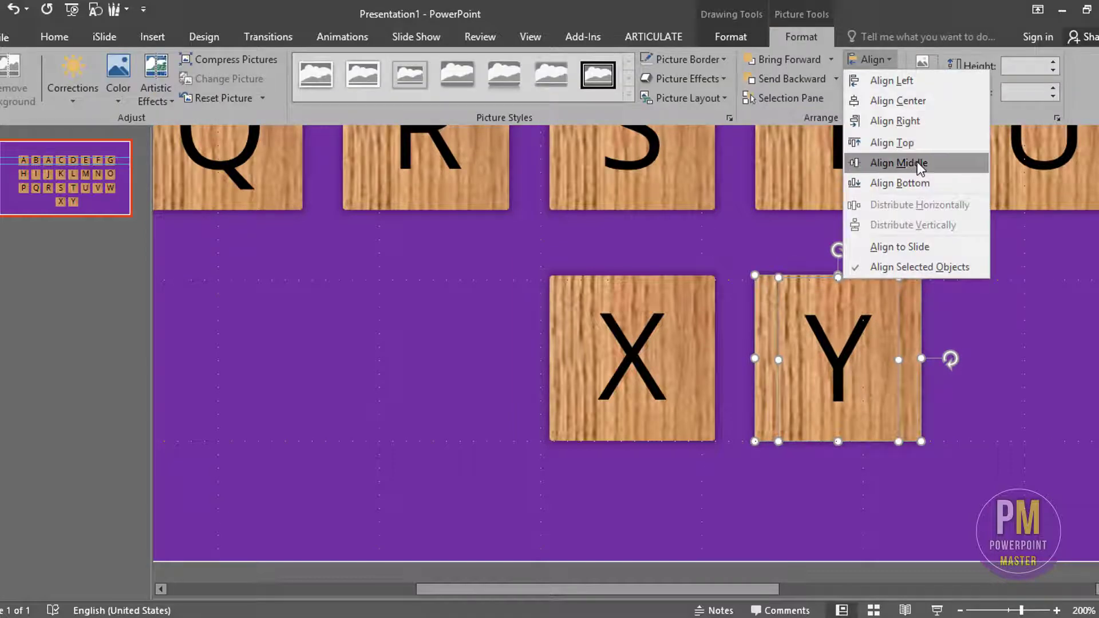
{"action": "left_click", "coordinate": [917, 162]}
{"action": "left_click", "coordinate": [884, 364]}
{"action": "scroll", "coordinate": [885, 364], "scroll_direction": "down", "scroll_amount": 2, "text": "ctrl"}
{"action": "scroll", "coordinate": [808, 266], "scroll_direction": "down", "scroll_amount": 2, "text": "ctrl"}
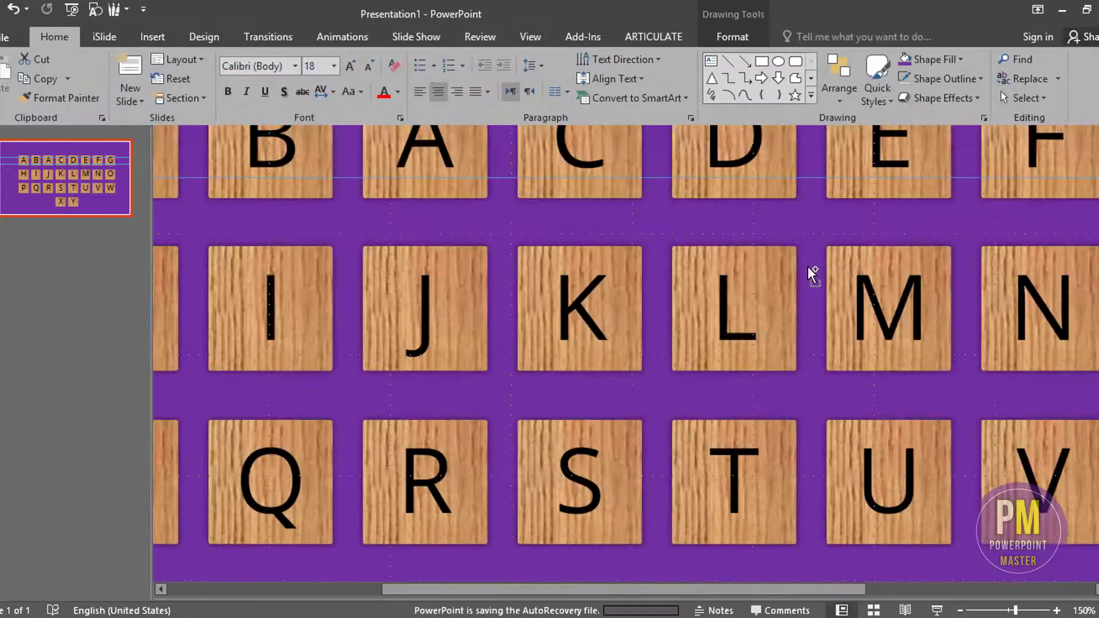
{"action": "scroll", "coordinate": [808, 266], "scroll_direction": "down", "scroll_amount": 2, "text": "ctrl"}
{"action": "scroll", "coordinate": [808, 266], "scroll_direction": "down", "scroll_amount": 5, "text": "ctrl"}
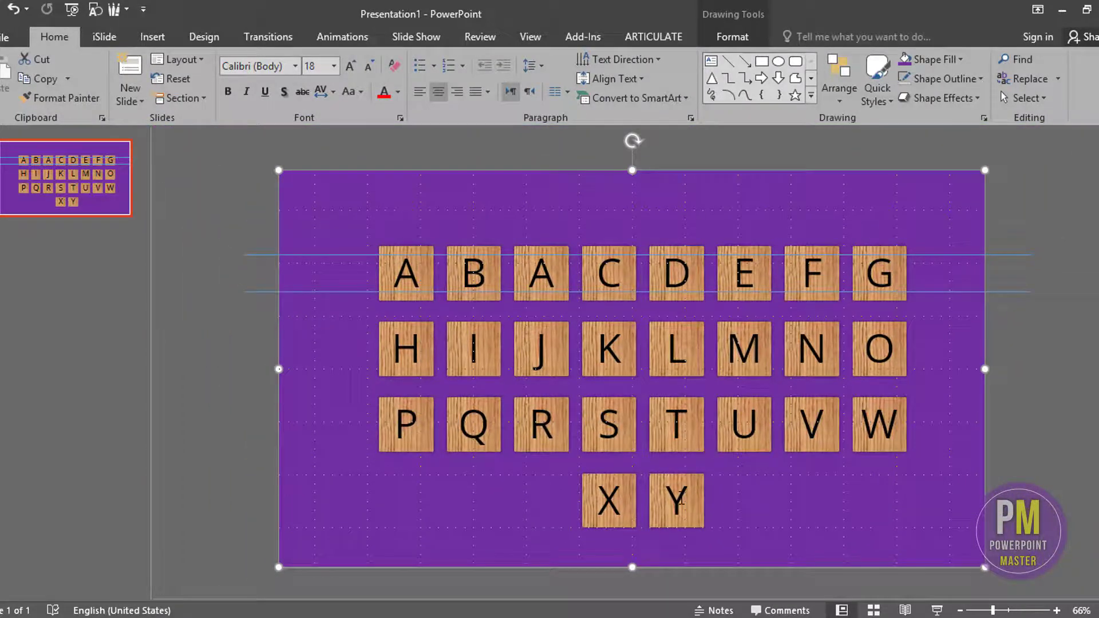
- Duplicate the Y tile, letter and wood picture, just to its right
{"action": "left_click", "coordinate": [688, 510]}
{"action": "scroll", "coordinate": [687, 504], "scroll_direction": "up", "scroll_amount": 10, "text": "ctrl"}
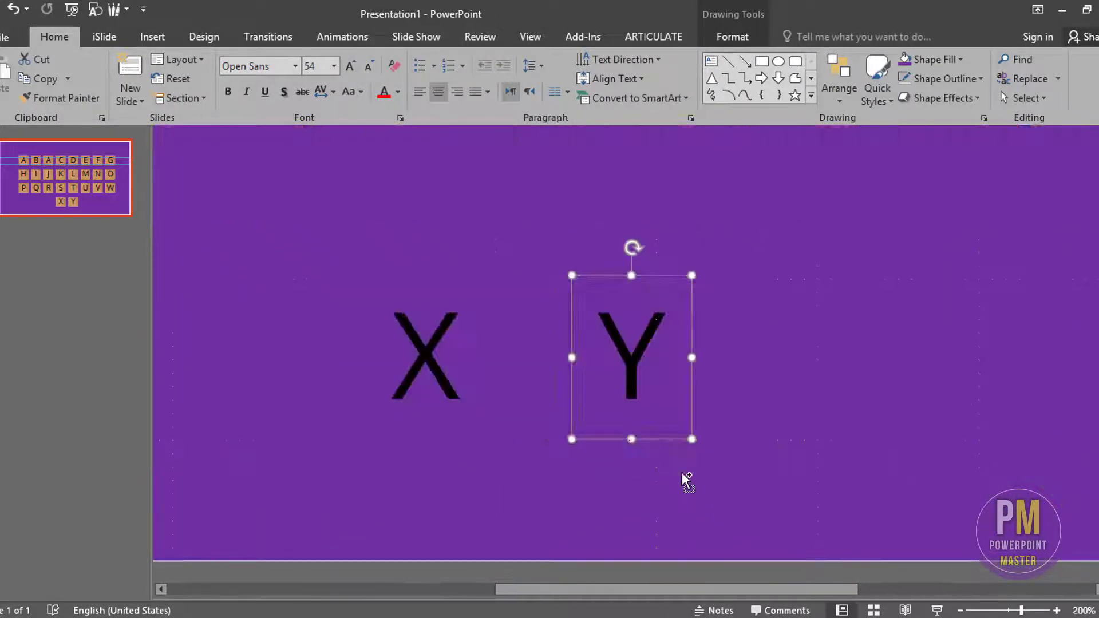
{"action": "left_click", "coordinate": [699, 399], "text": "shift"}
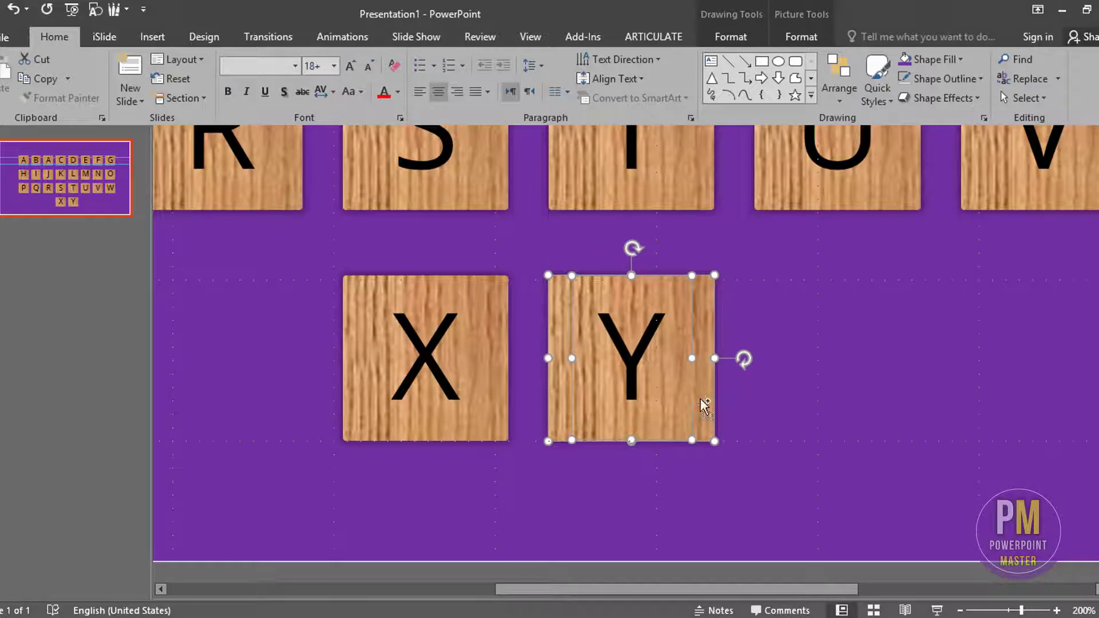
{"action": "left_click_drag", "start_coordinate": [699, 397], "coordinate": [902, 397]}
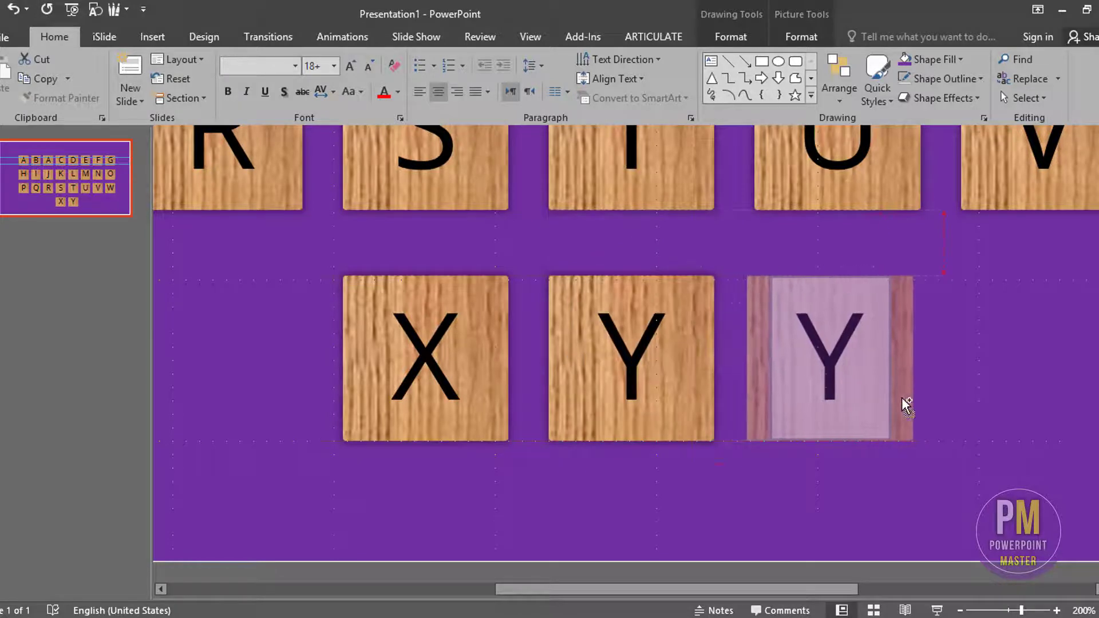
{"action": "left_click_drag", "start_coordinate": [901, 397], "coordinate": [907, 396]}
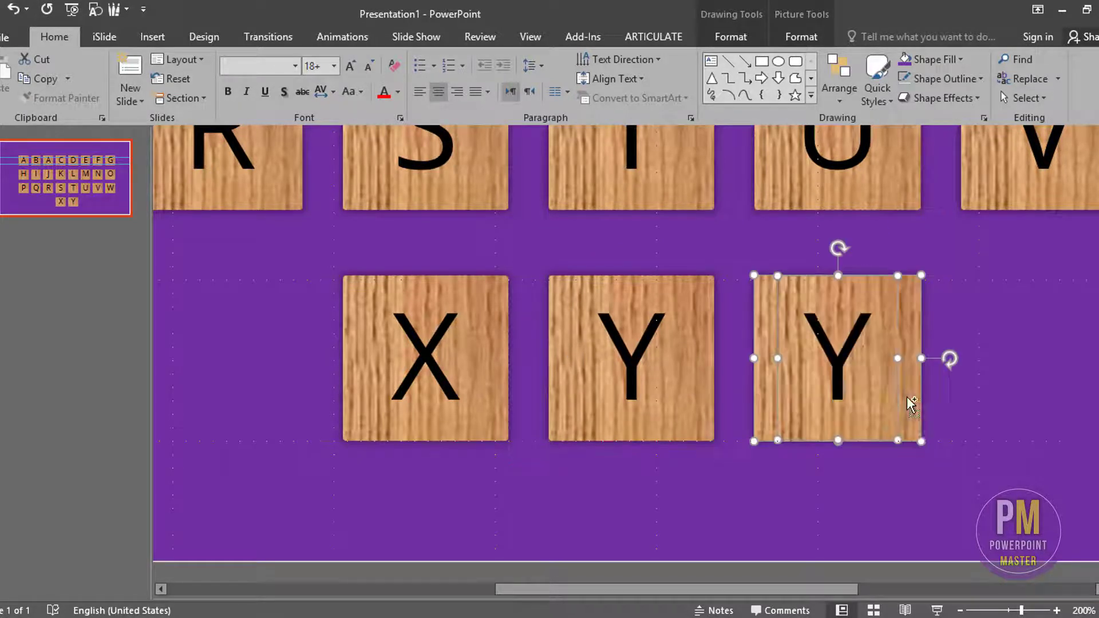
- Relabel the duplicate tile Z and centre the letter horizontally and vertically
{"action": "left_click", "coordinate": [845, 369]}
{"action": "key", "text": "BackSpace"}
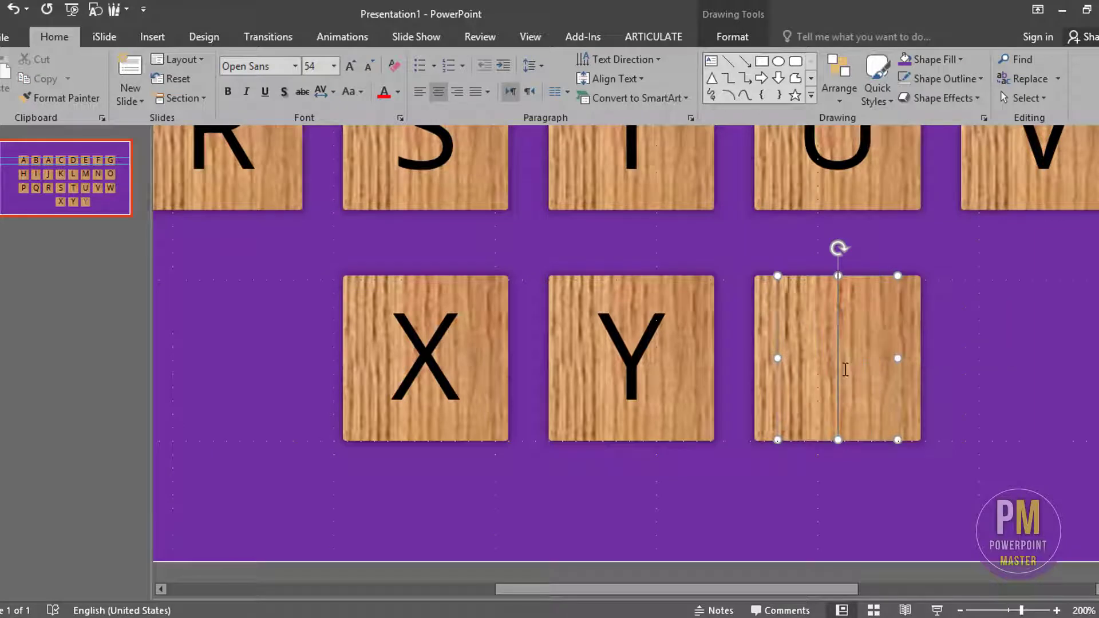
{"action": "type", "text": "Z"}
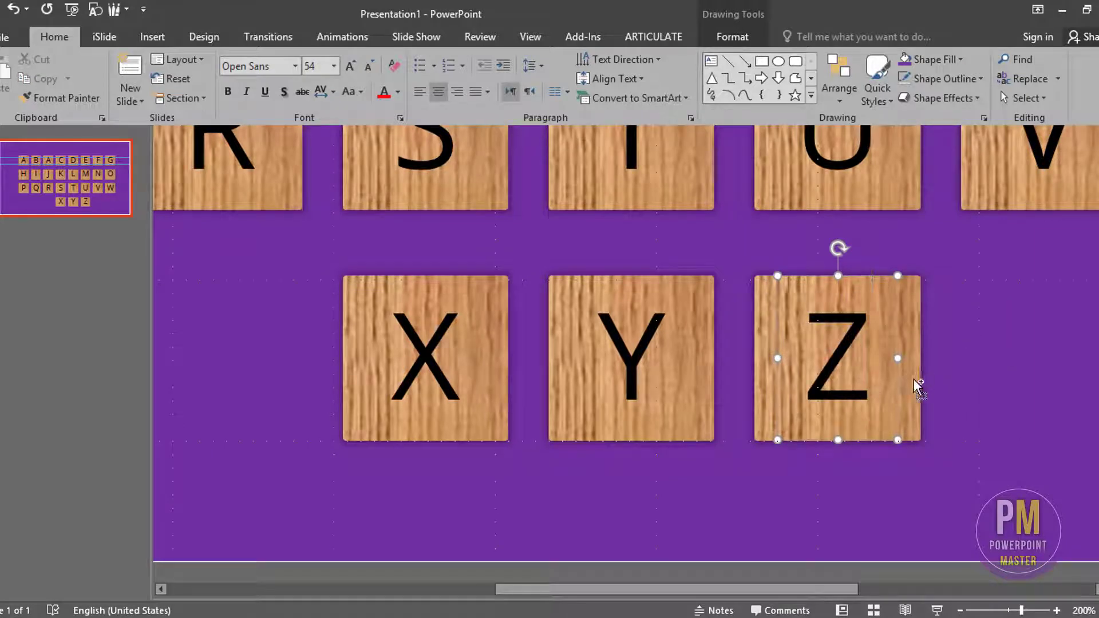
{"action": "left_click", "coordinate": [914, 382]}
{"action": "left_click", "coordinate": [802, 37]}
{"action": "left_click", "coordinate": [881, 61]}
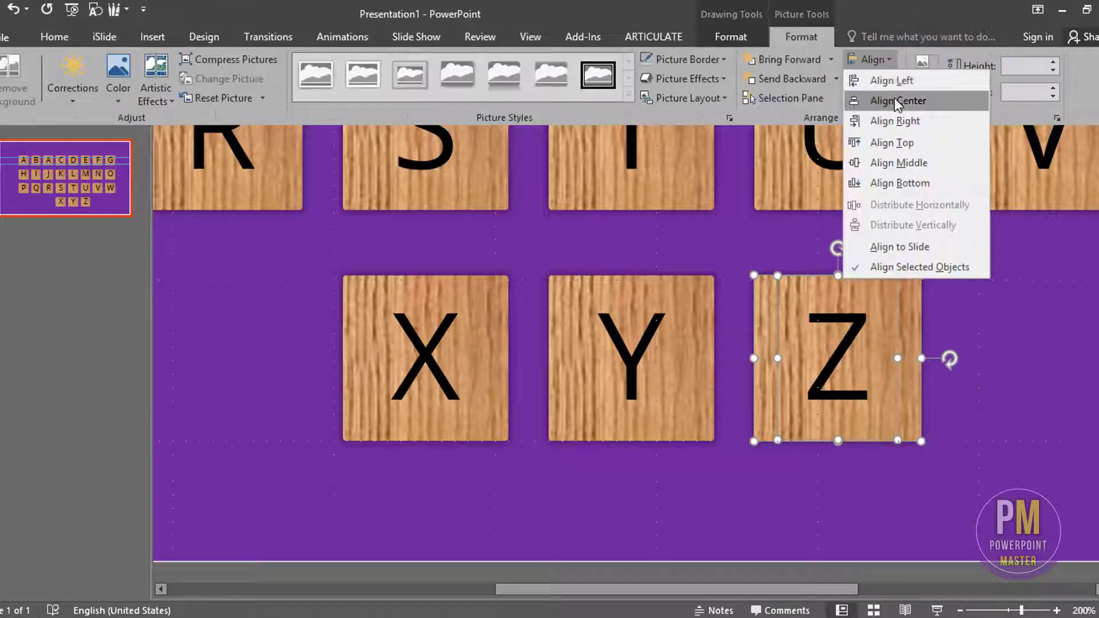
{"action": "left_click", "coordinate": [877, 64]}
{"action": "left_click", "coordinate": [877, 65]}
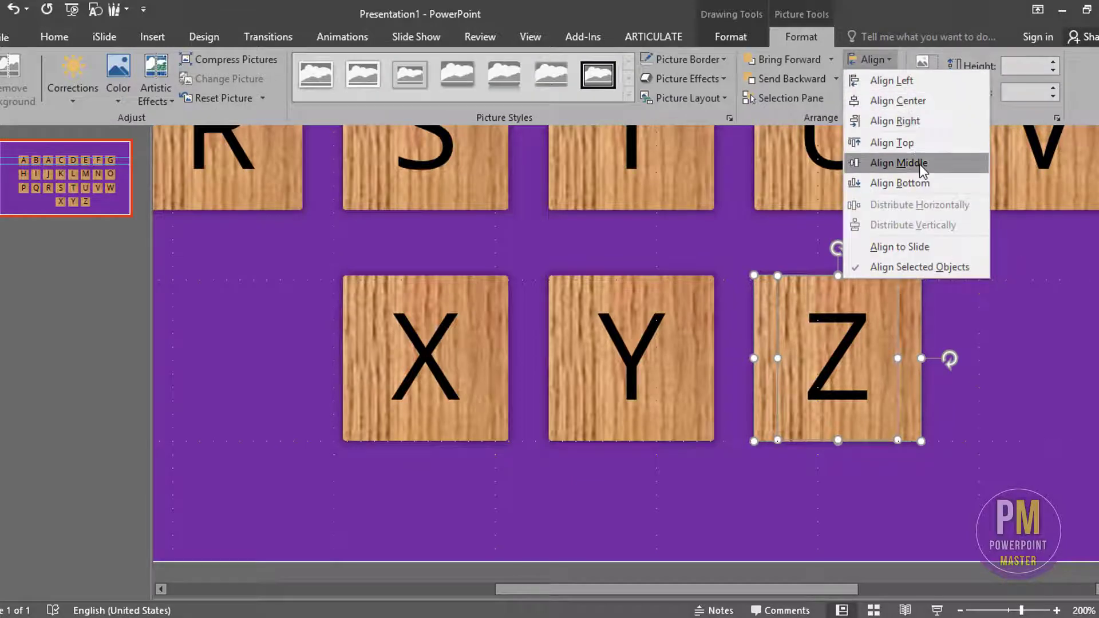
{"action": "left_click", "coordinate": [919, 163]}
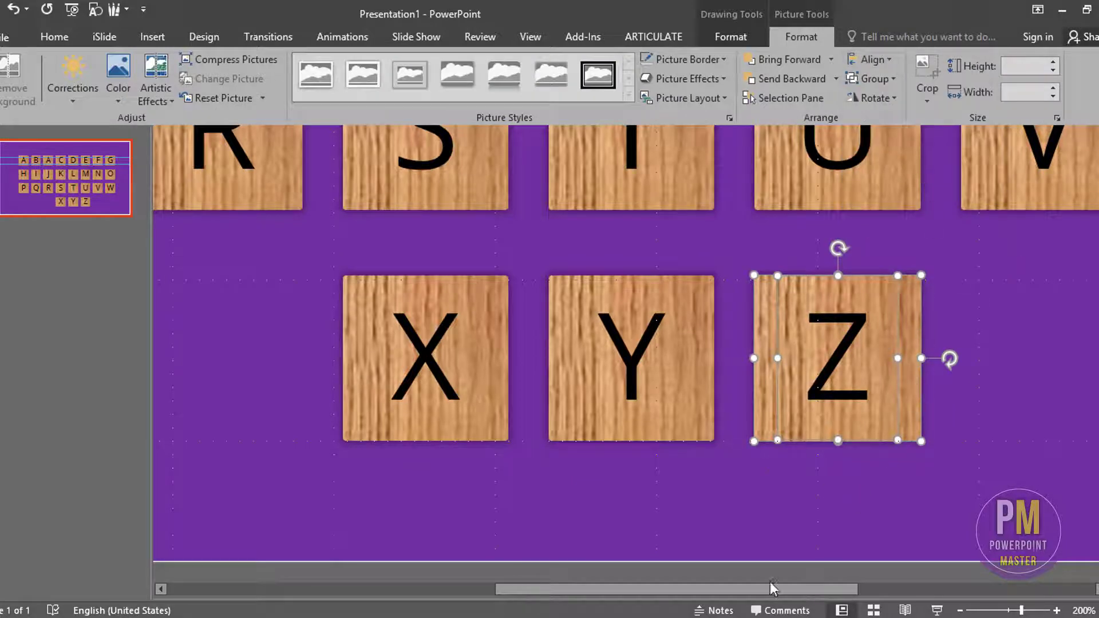
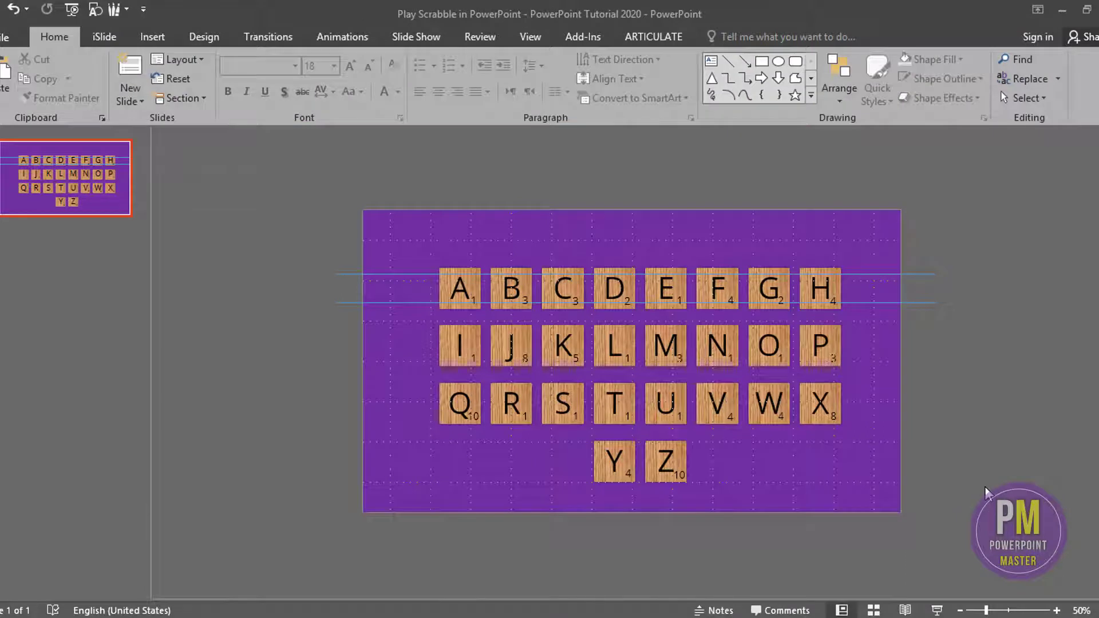
- Delete the two horizontal lines, duplicate slide 1, and remove every tile from the copy
{"action": "left_click", "coordinate": [918, 303]}
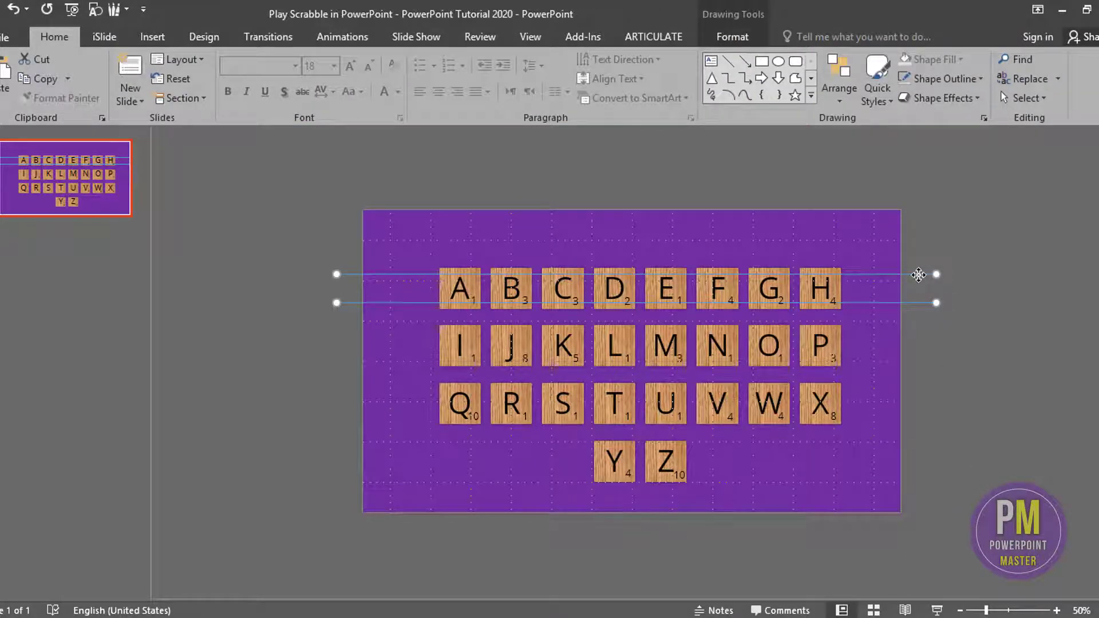
{"action": "key", "text": "Delete"}
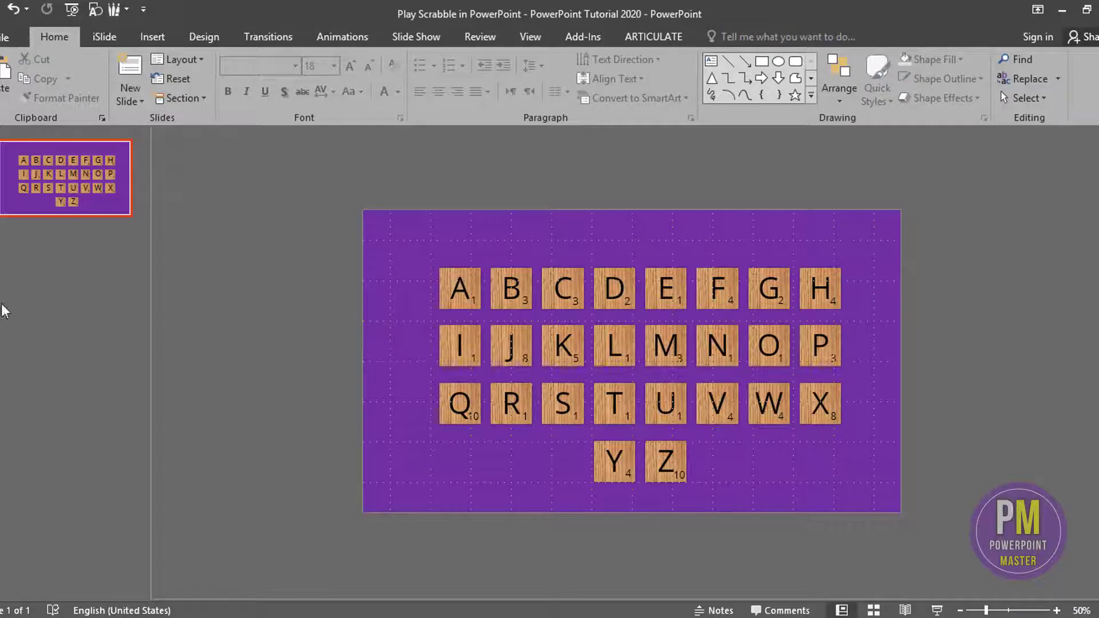
{"action": "left_click", "coordinate": [27, 180]}
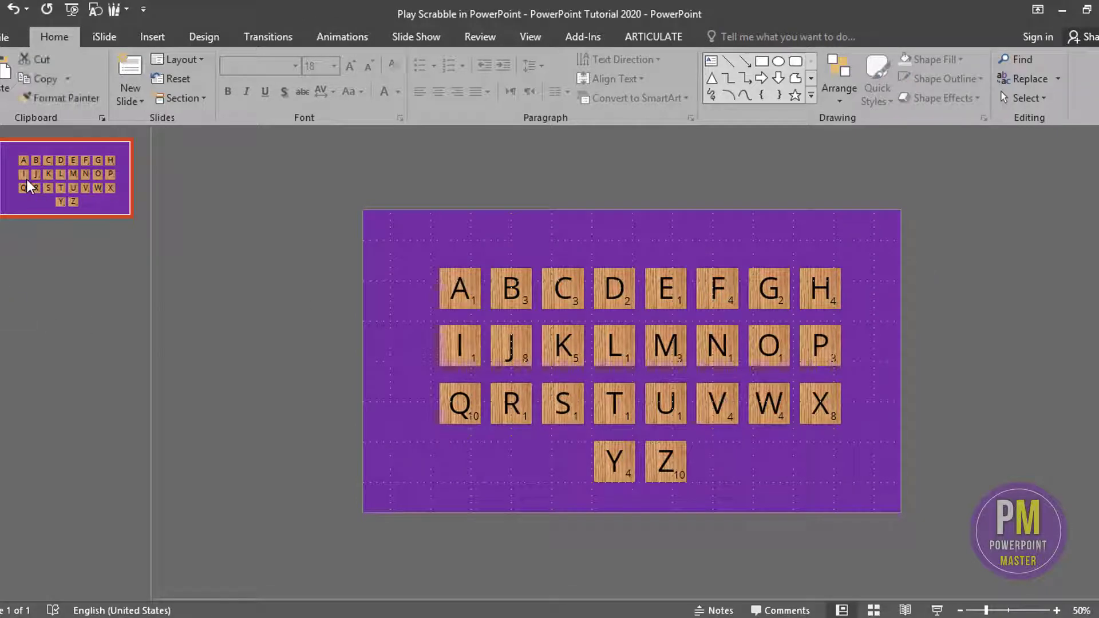
{"action": "key", "text": "ctrl+c"}
{"action": "key", "text": "ctrl+v"}
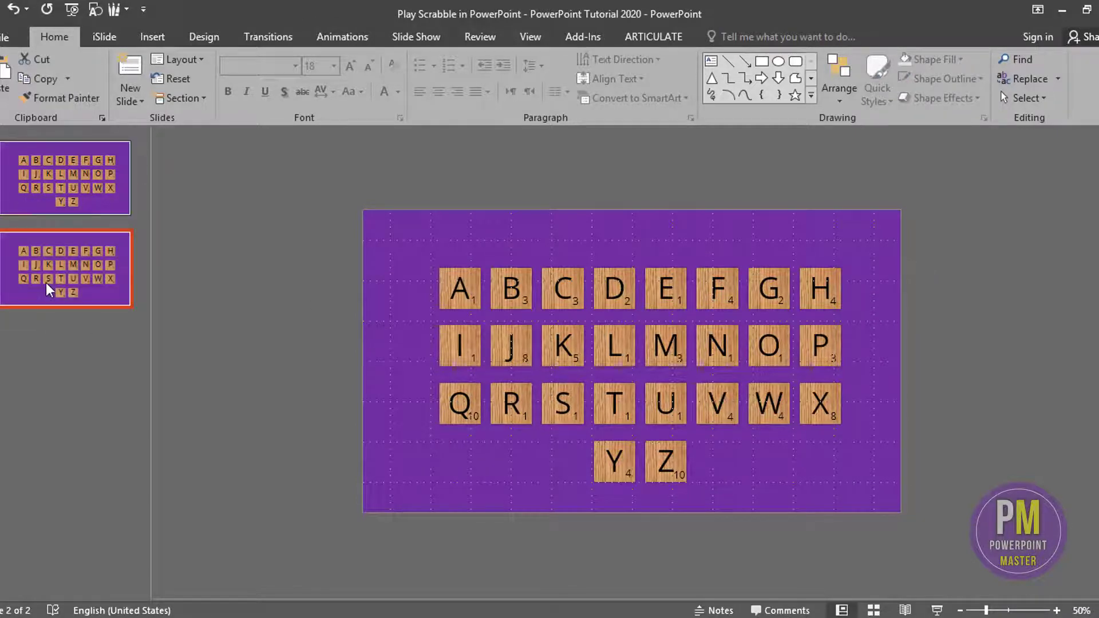
{"action": "left_click_drag", "start_coordinate": [304, 229], "coordinate": [970, 492]}
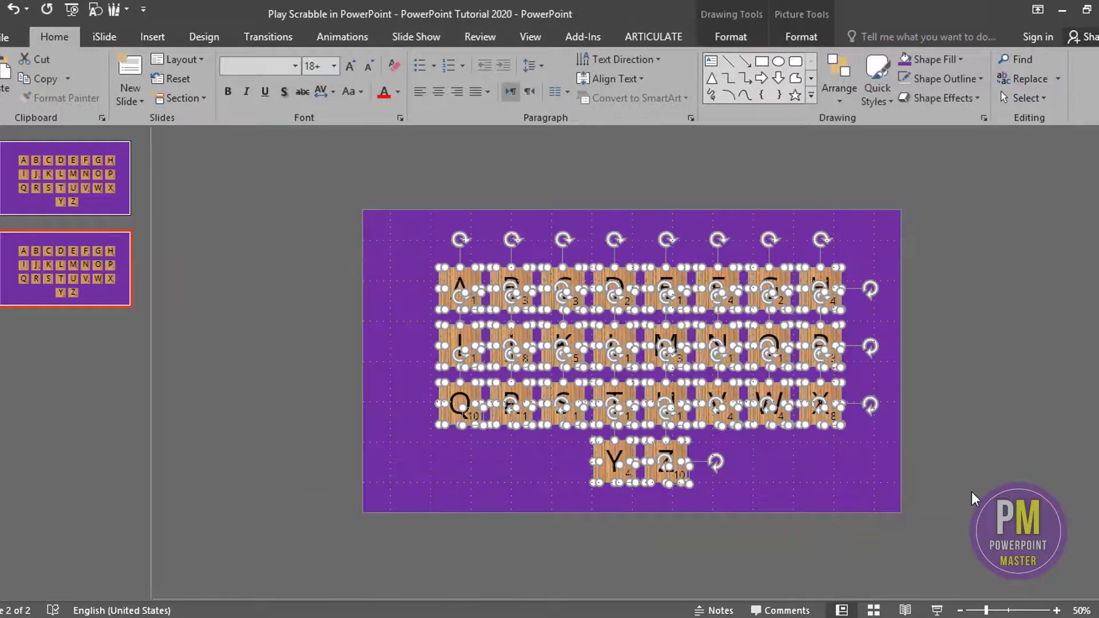
{"action": "key", "text": "Delete"}
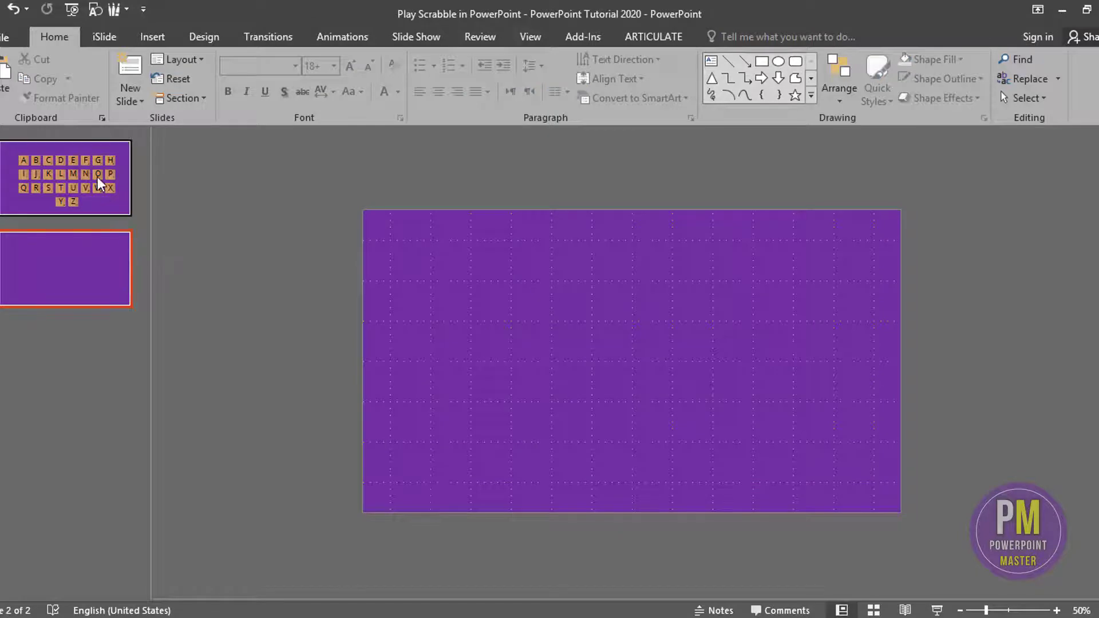
- On slide 1, group tile P's letter, wood and value into one object, then select tile A's parts
{"action": "left_click", "coordinate": [97, 177]}
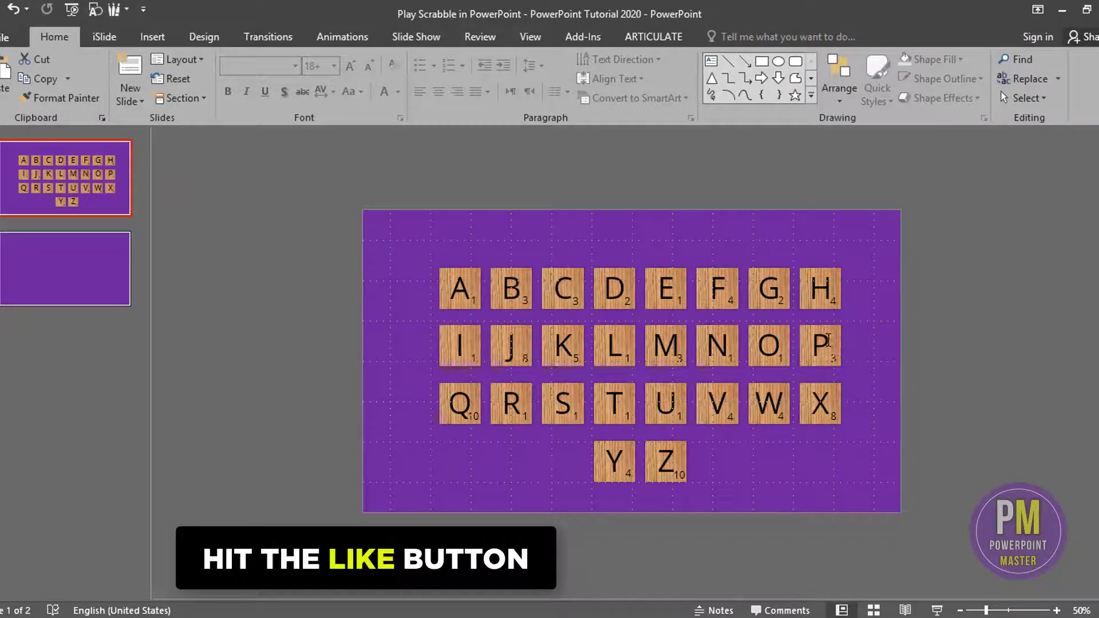
{"action": "left_click_drag", "start_coordinate": [949, 324], "coordinate": [795, 369]}
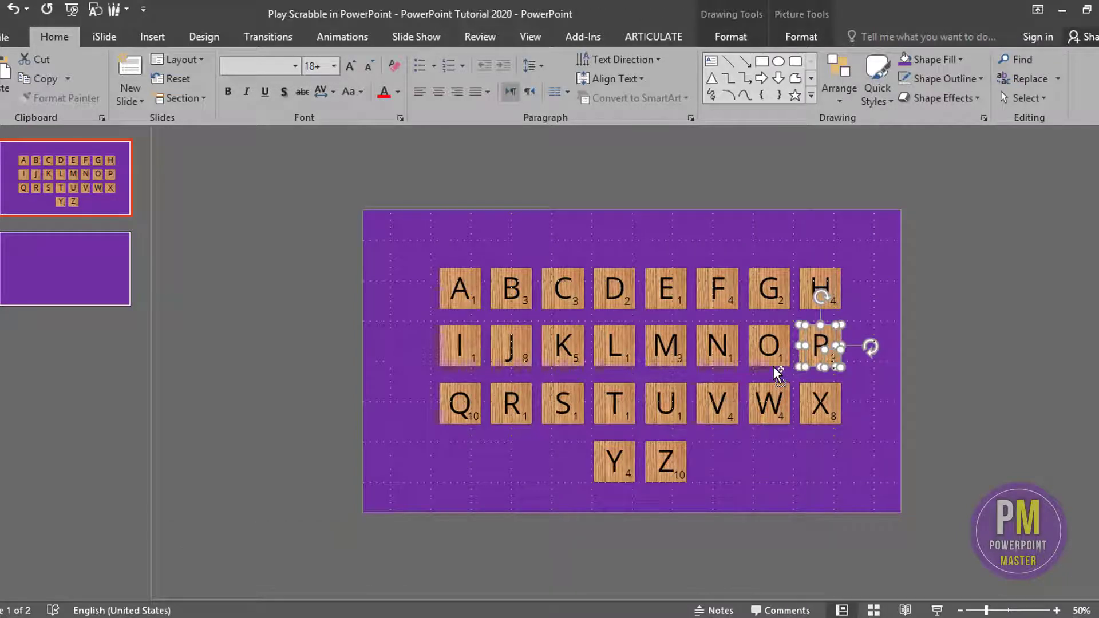
{"action": "key", "text": "ctrl+g"}
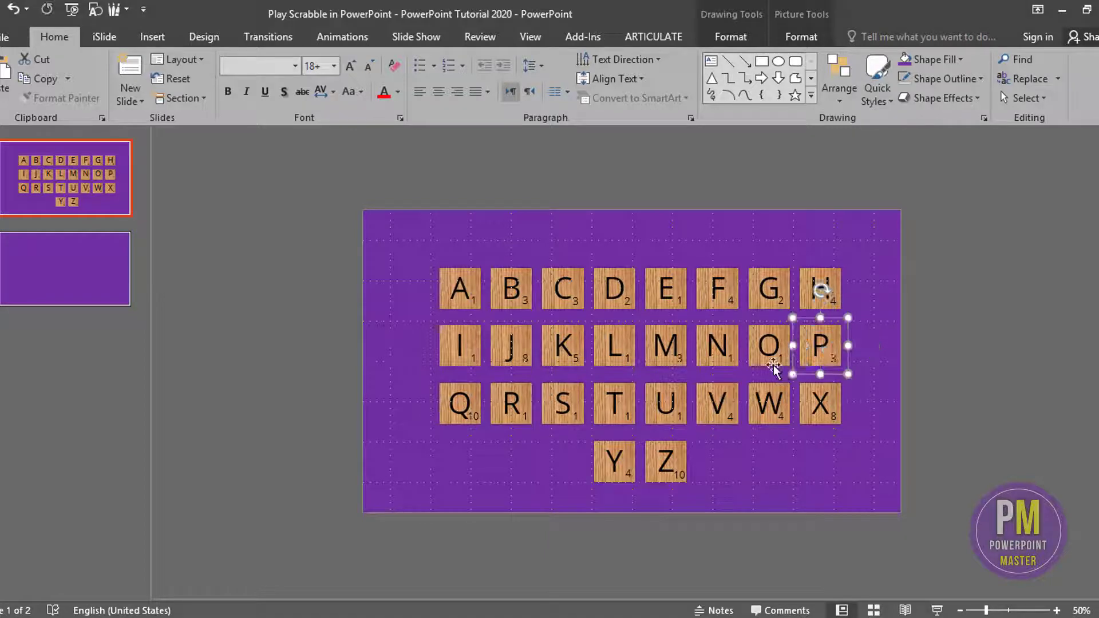
{"action": "left_click_drag", "start_coordinate": [336, 256], "coordinate": [486, 315]}
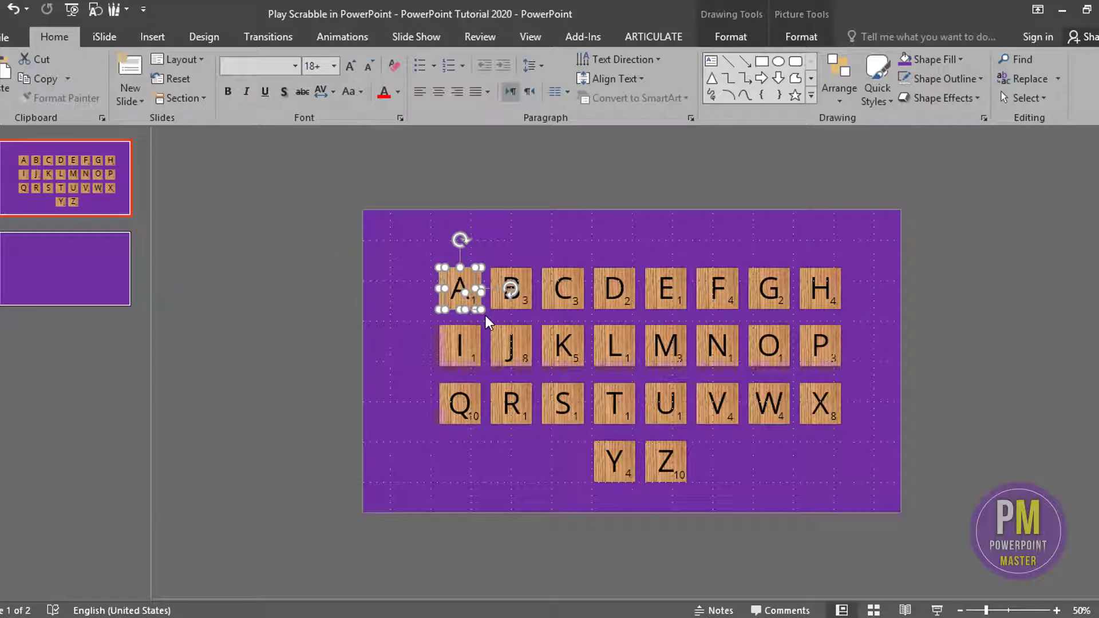
{"action": "scroll", "coordinate": [508, 305], "scroll_direction": "up", "scroll_amount": 3}
{"action": "scroll", "coordinate": [508, 305], "scroll_direction": "up", "scroll_amount": 3}
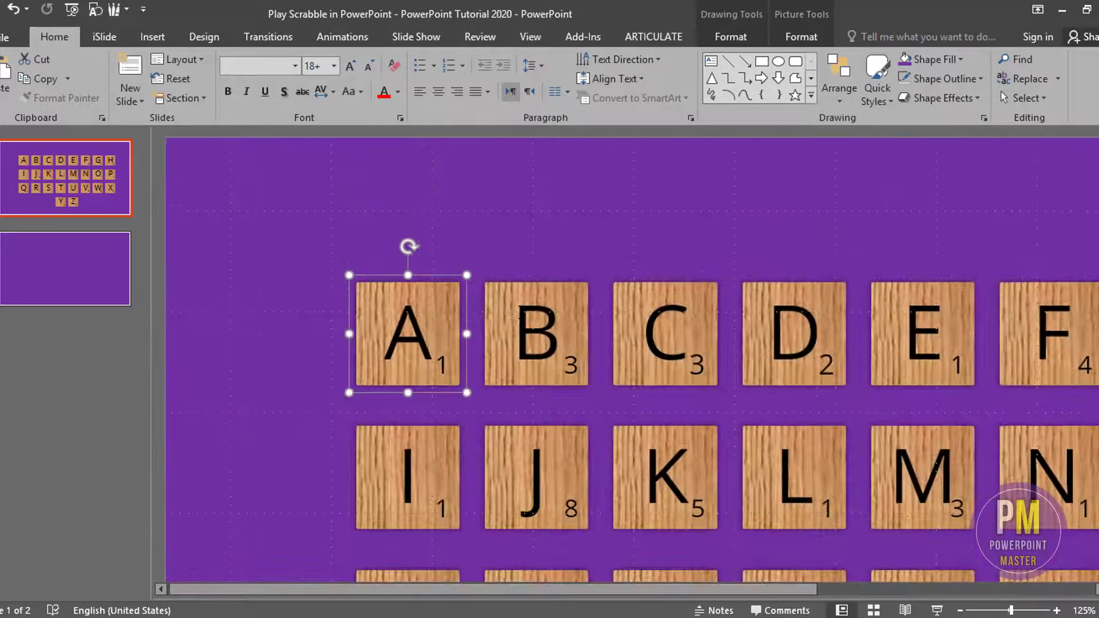
- Group tiles B and C, each combining its letter, wood picture and value 3
{"action": "left_click", "coordinate": [496, 314]}
{"action": "left_click", "coordinate": [493, 317], "text": "shift"}
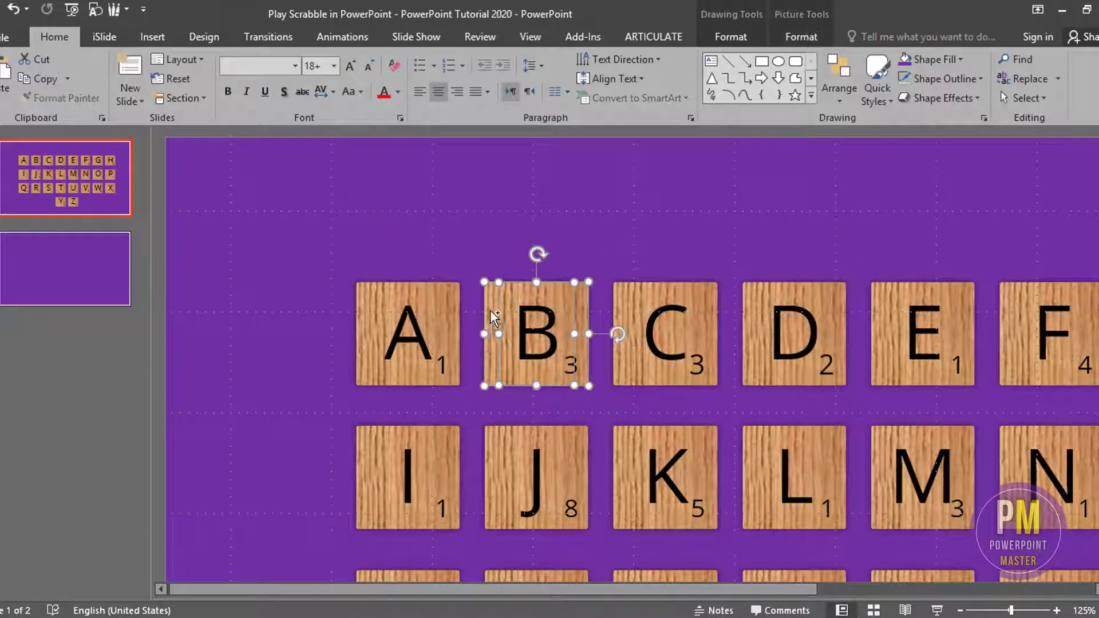
{"action": "left_click", "coordinate": [563, 359], "text": "shift"}
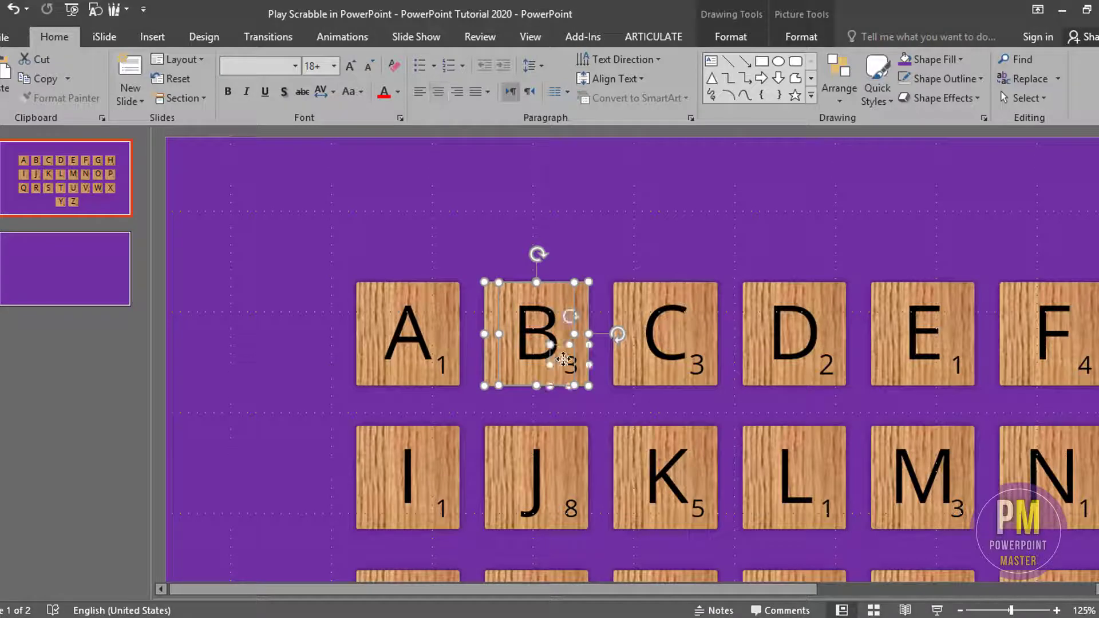
{"action": "key", "text": "ctrl+g"}
{"action": "left_click", "coordinate": [667, 334]}
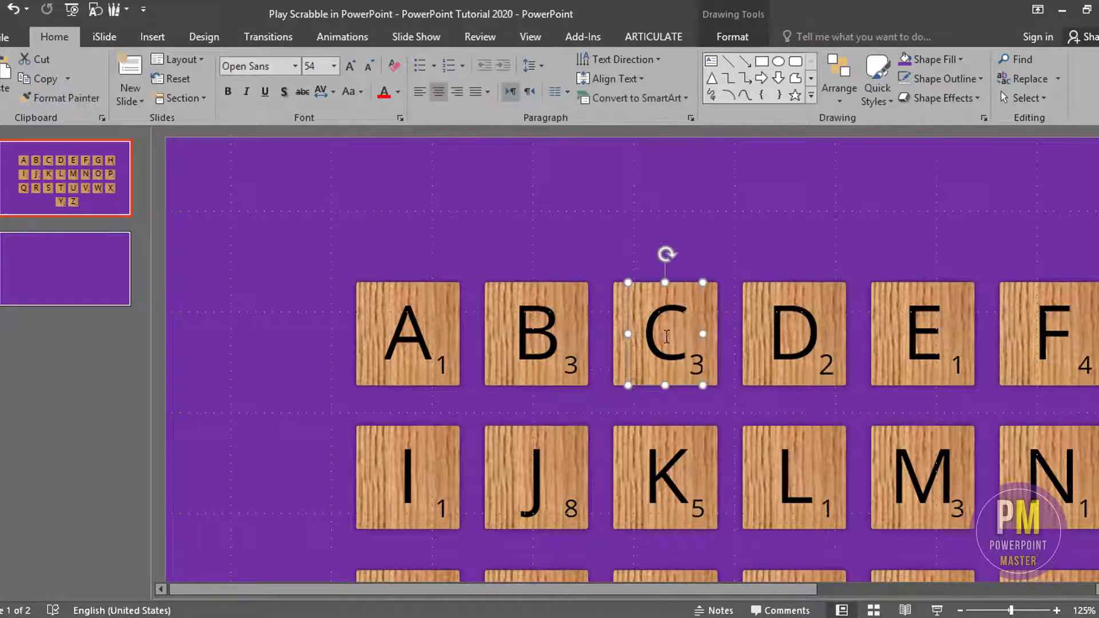
{"action": "left_click", "coordinate": [630, 349], "text": "shift"}
{"action": "left_click", "coordinate": [697, 378], "text": "shift"}
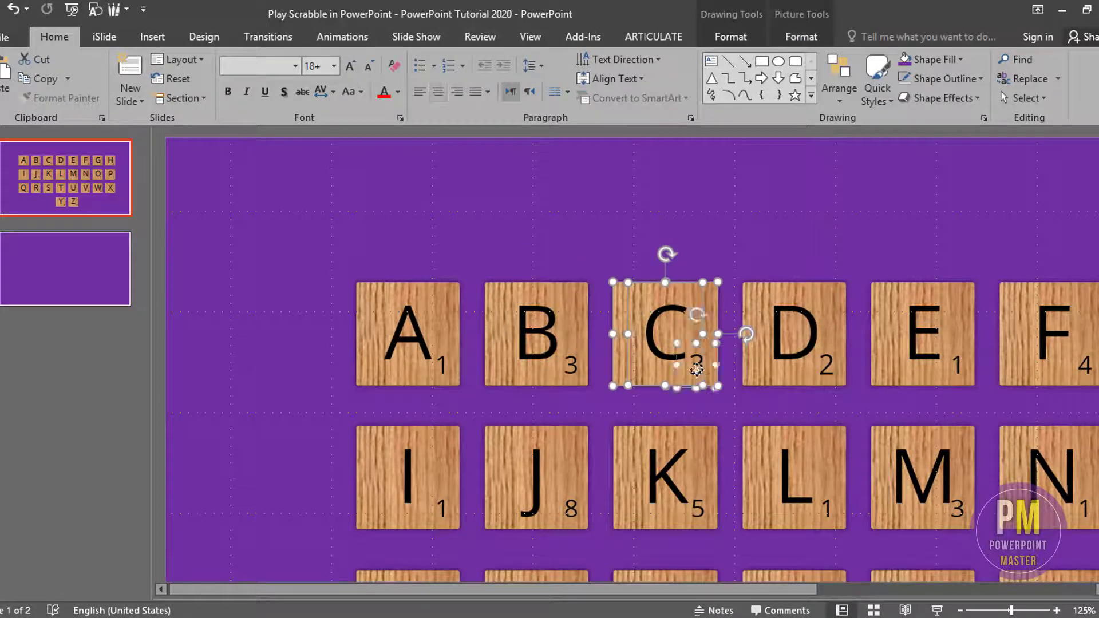
{"action": "scroll", "coordinate": [698, 376], "scroll_direction": "down", "scroll_amount": 6, "text": "ctrl"}
{"action": "key", "text": "ctrl+g"}
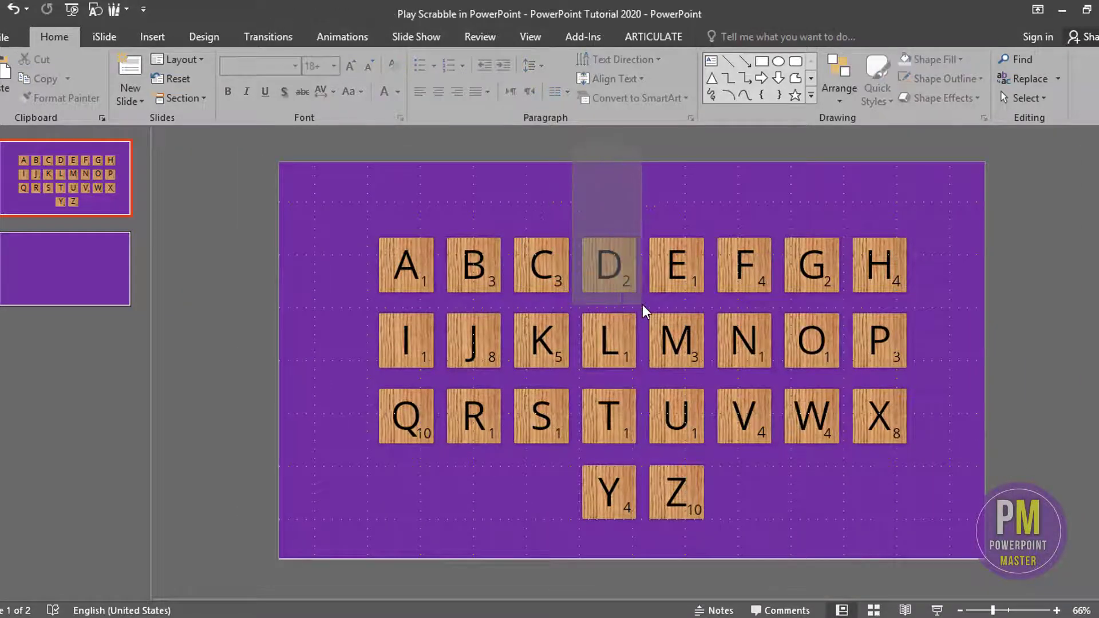
- Group tiles D, E and F, each into one object of wood, letter and value
{"action": "left_click_drag", "start_coordinate": [573, 147], "coordinate": [642, 305]}
{"action": "key", "text": "ctrl+g"}
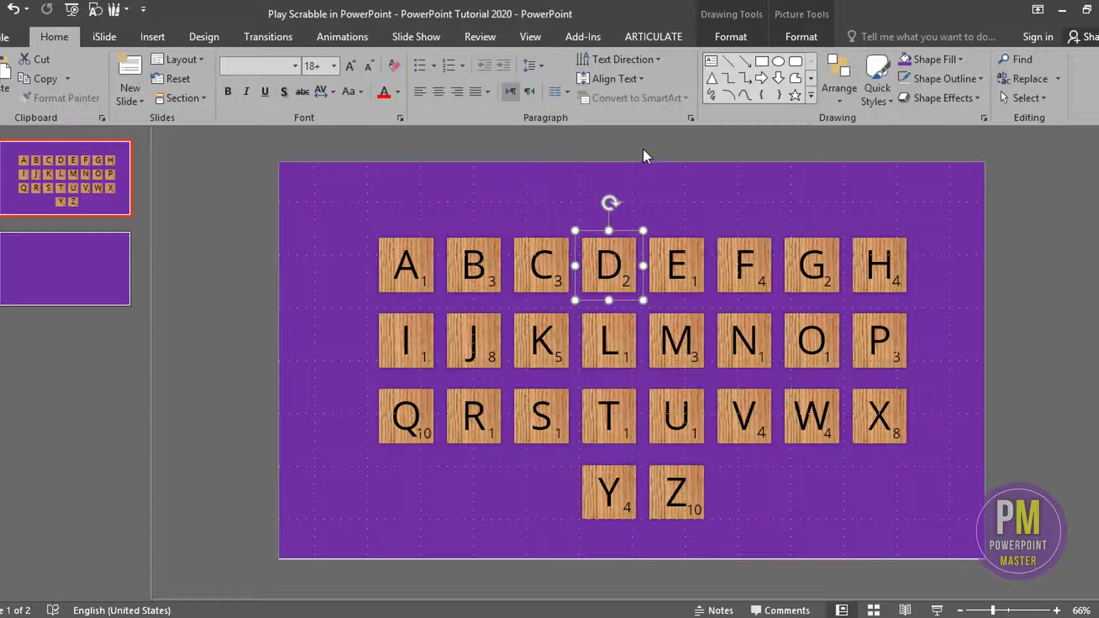
{"action": "mouse_move", "coordinate": [643, 142]}
{"action": "left_mouse_down"}
{"action": "mouse_move", "coordinate": [693, 304]}
{"action": "mouse_move", "coordinate": [709, 303]}
{"action": "left_mouse_up"}
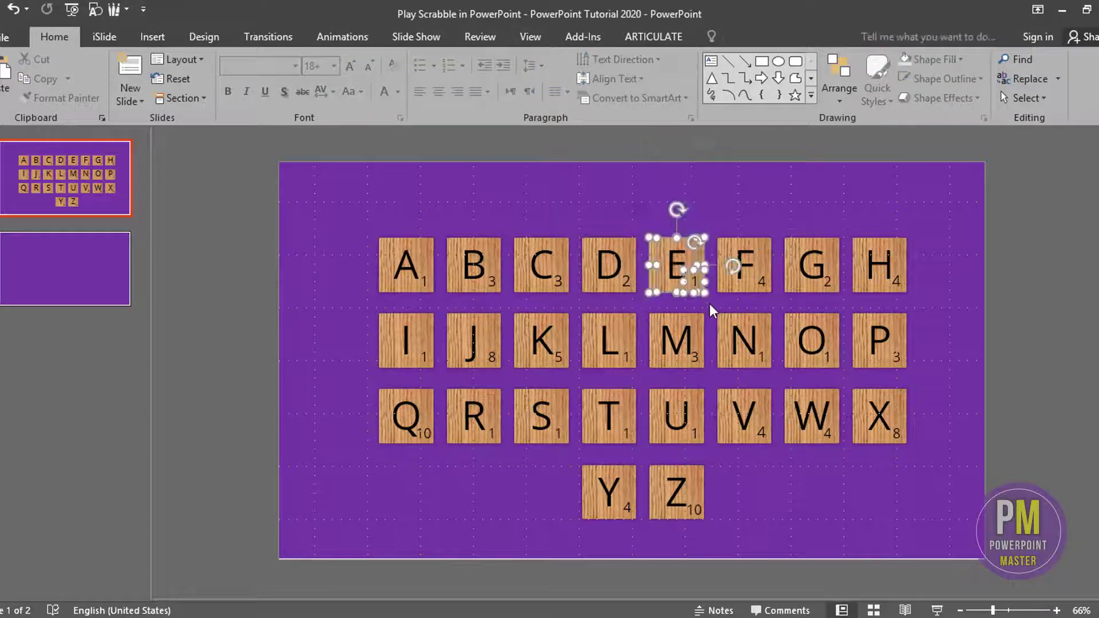
{"action": "key", "text": "ctrl+g"}
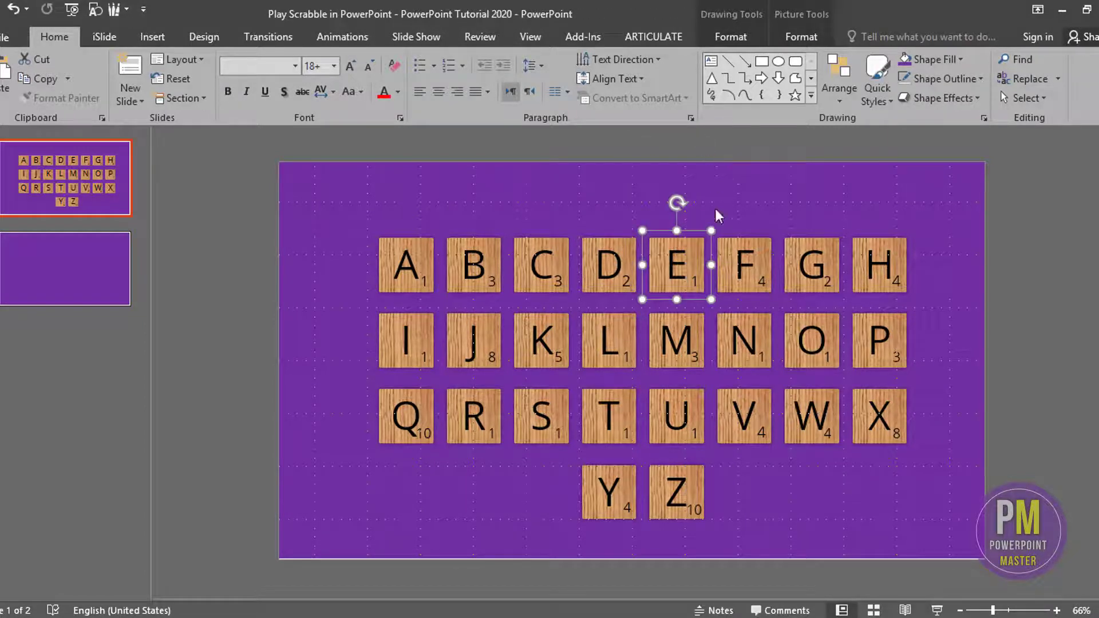
{"action": "left_click_drag", "start_coordinate": [703, 163], "coordinate": [778, 296]}
{"action": "key", "text": "ctrl+g"}
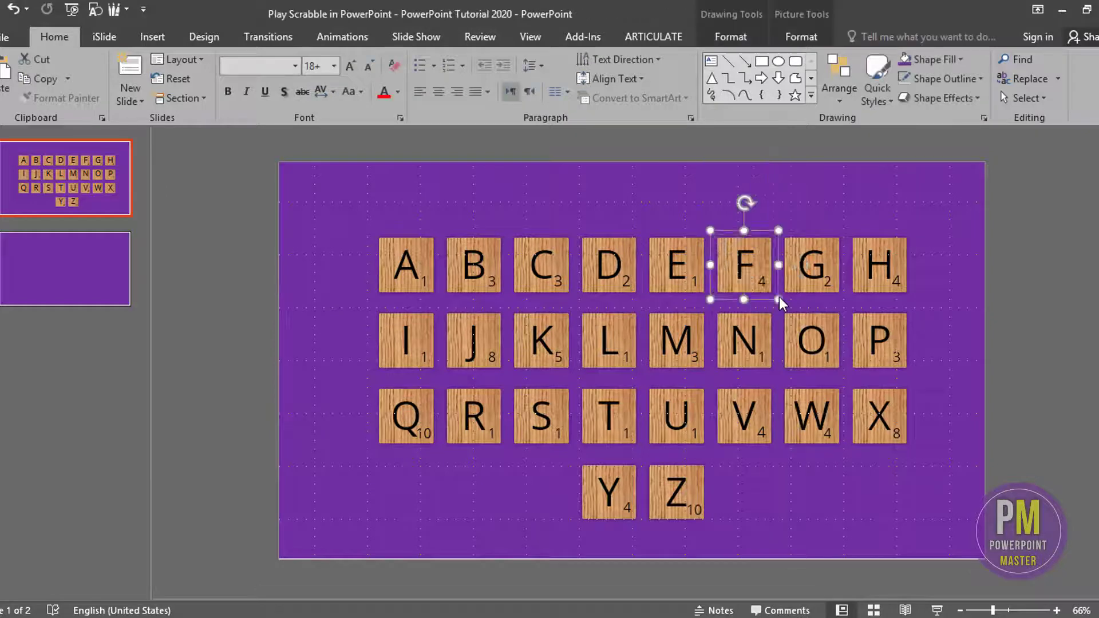
- Group tiles G, H and I the same way, each as a single object
{"action": "left_click_drag", "start_coordinate": [781, 163], "coordinate": [846, 295]}
{"action": "key", "text": "ctrl+g"}
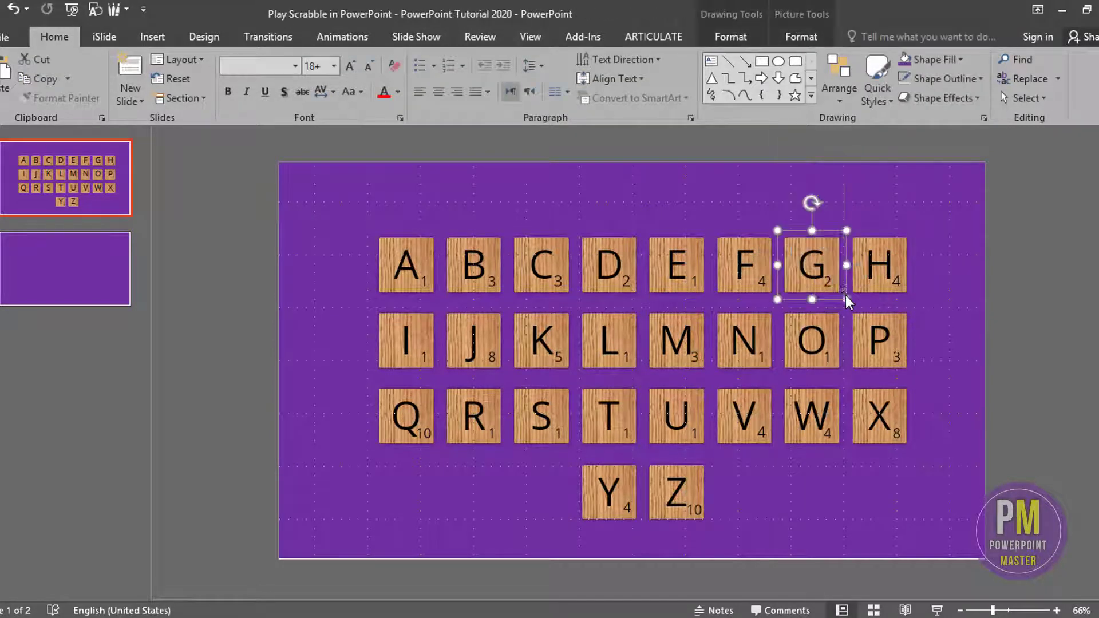
{"action": "left_click_drag", "start_coordinate": [849, 165], "coordinate": [914, 297]}
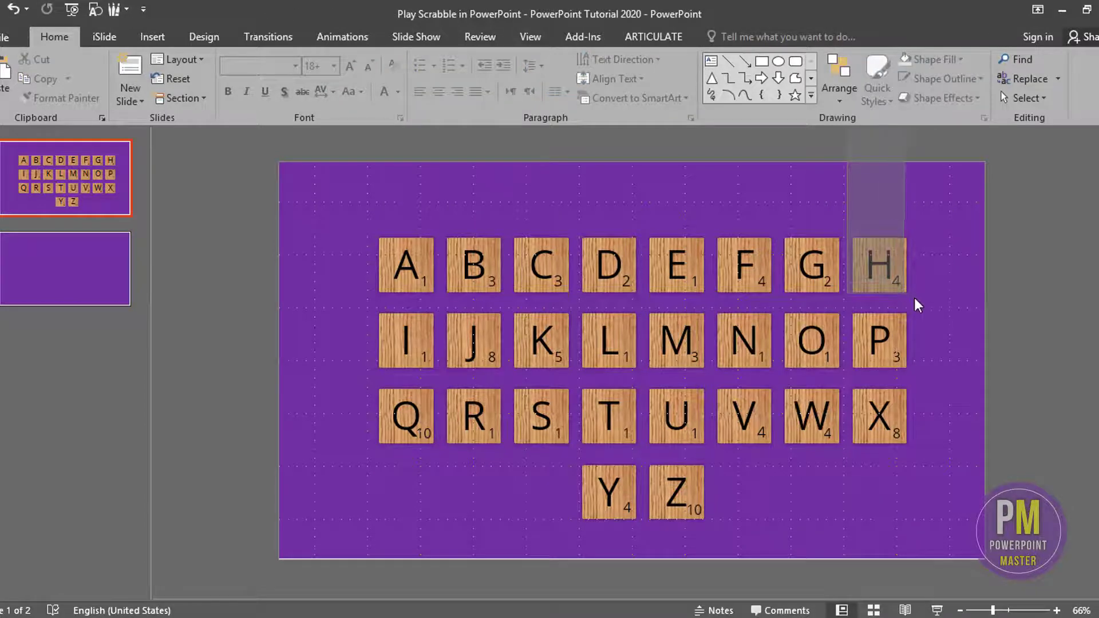
{"action": "key", "text": "ctrl+g"}
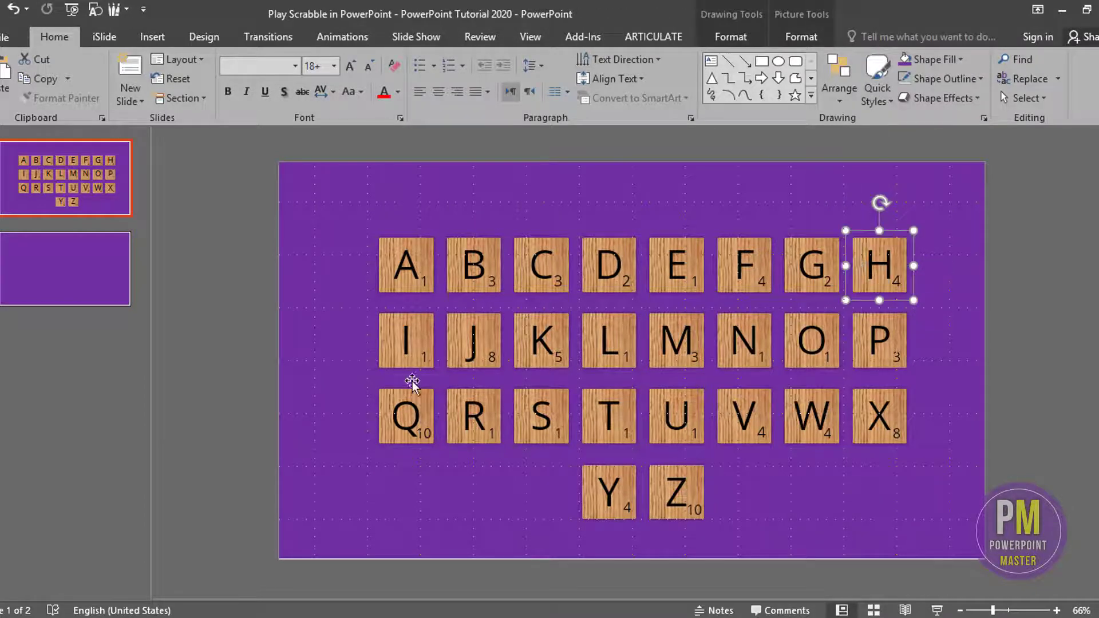
{"action": "left_click_drag", "start_coordinate": [246, 301], "coordinate": [442, 373]}
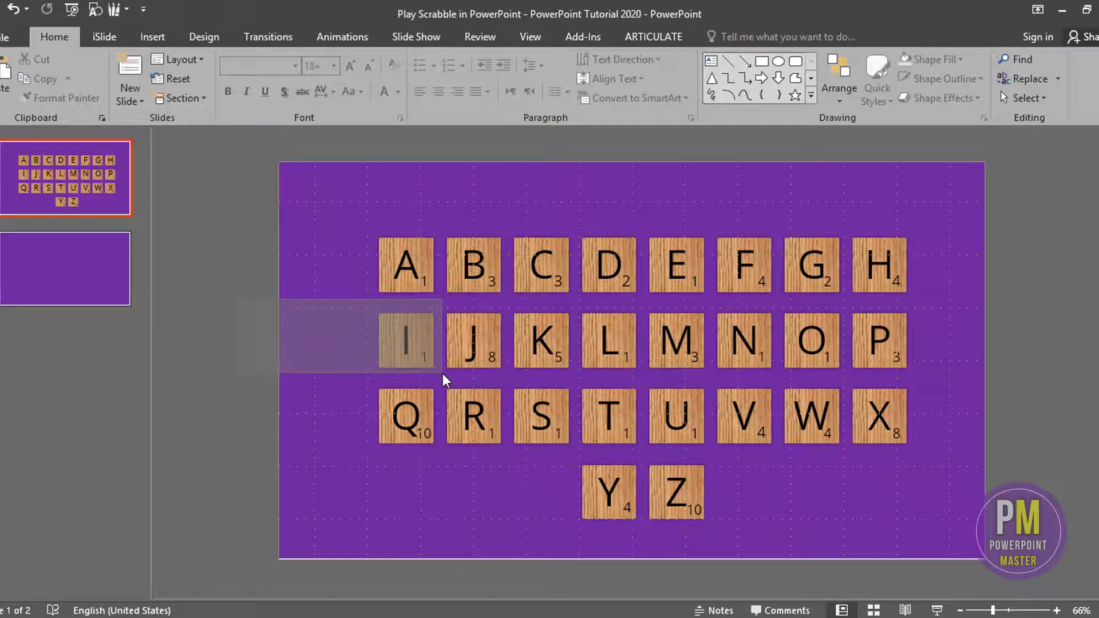
{"action": "key", "text": "ctrl+g"}
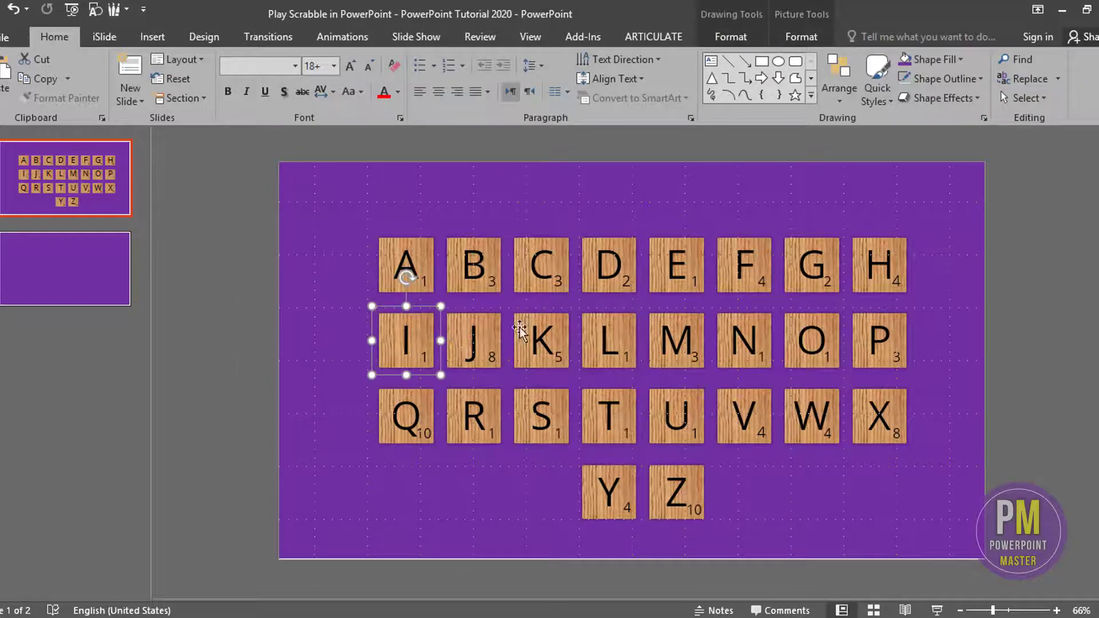
{"action": "left_click_drag", "start_coordinate": [1043, 320], "coordinate": [843, 373]}
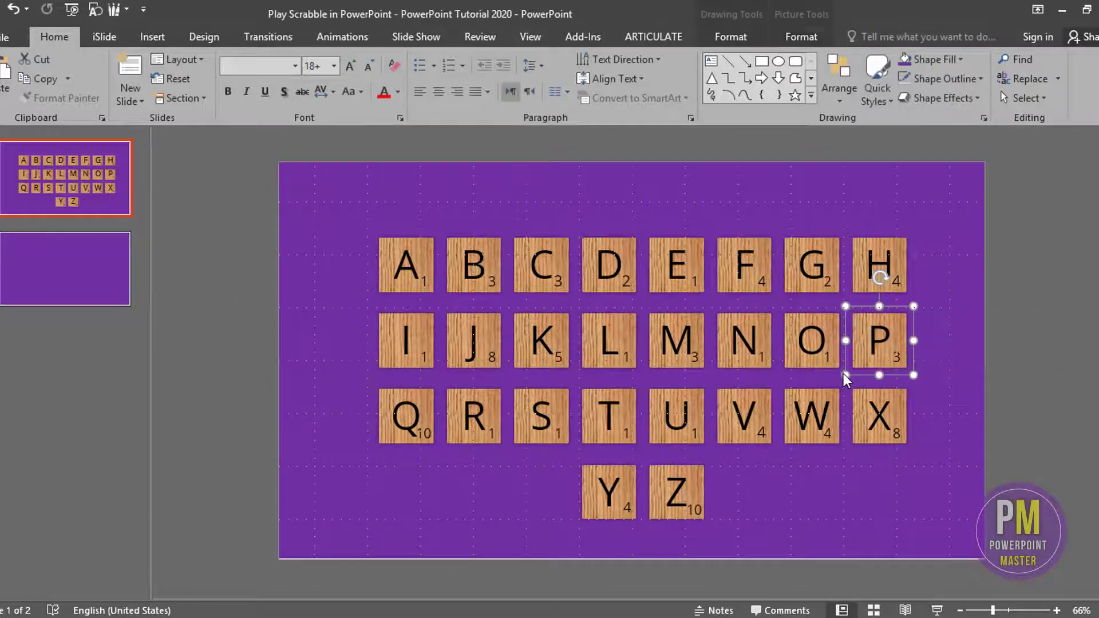
- Select the letter, value and wood pieces of tiles O and N
{"action": "left_click", "coordinate": [813, 327]}
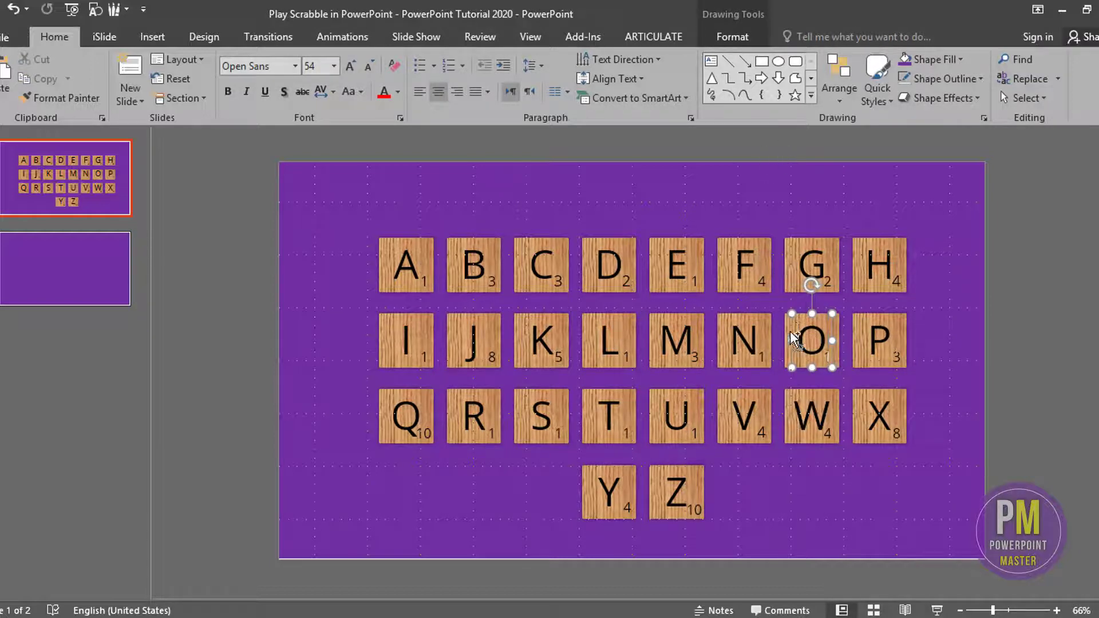
{"action": "left_click", "coordinate": [824, 358], "text": "shift"}
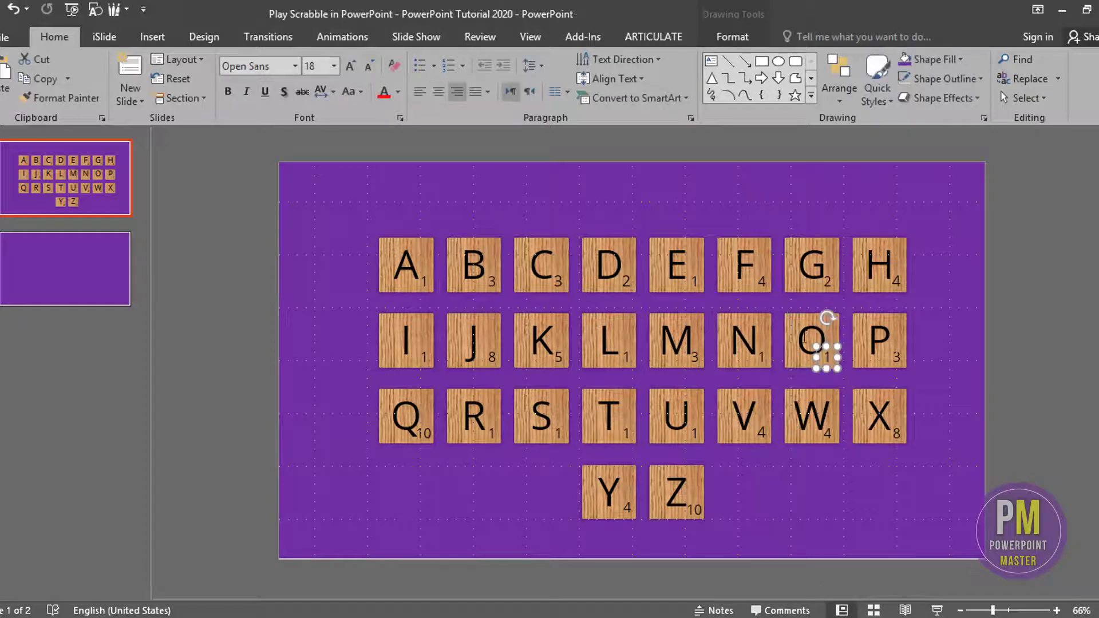
{"action": "left_click", "coordinate": [784, 326], "text": "shift"}
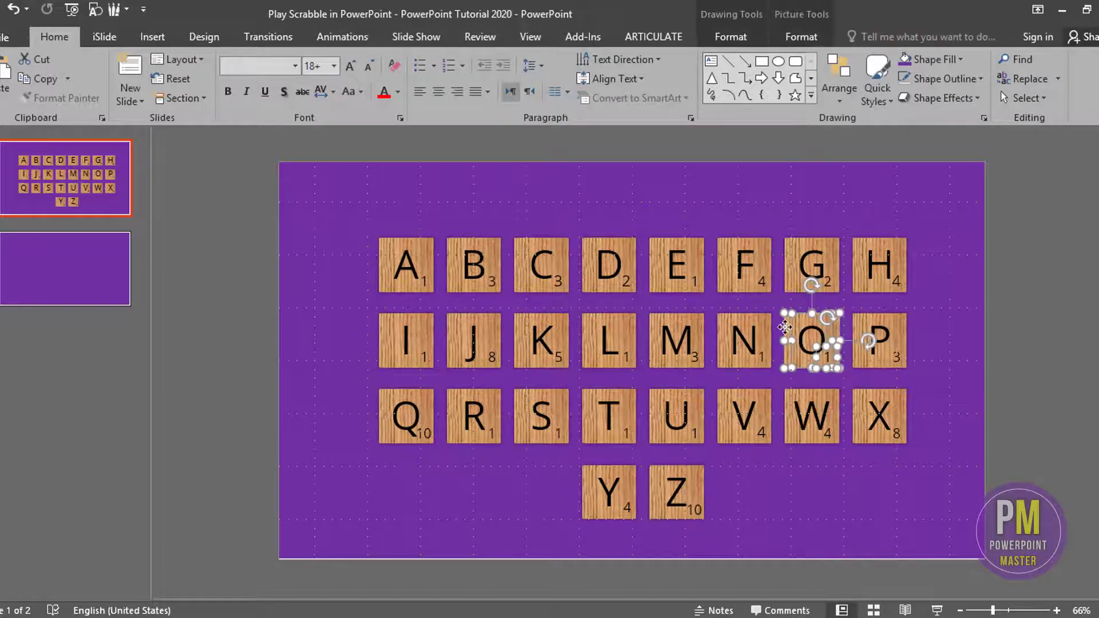
{"action": "left_click", "coordinate": [767, 360]}
{"action": "left_click", "coordinate": [733, 349], "text": "shift"}
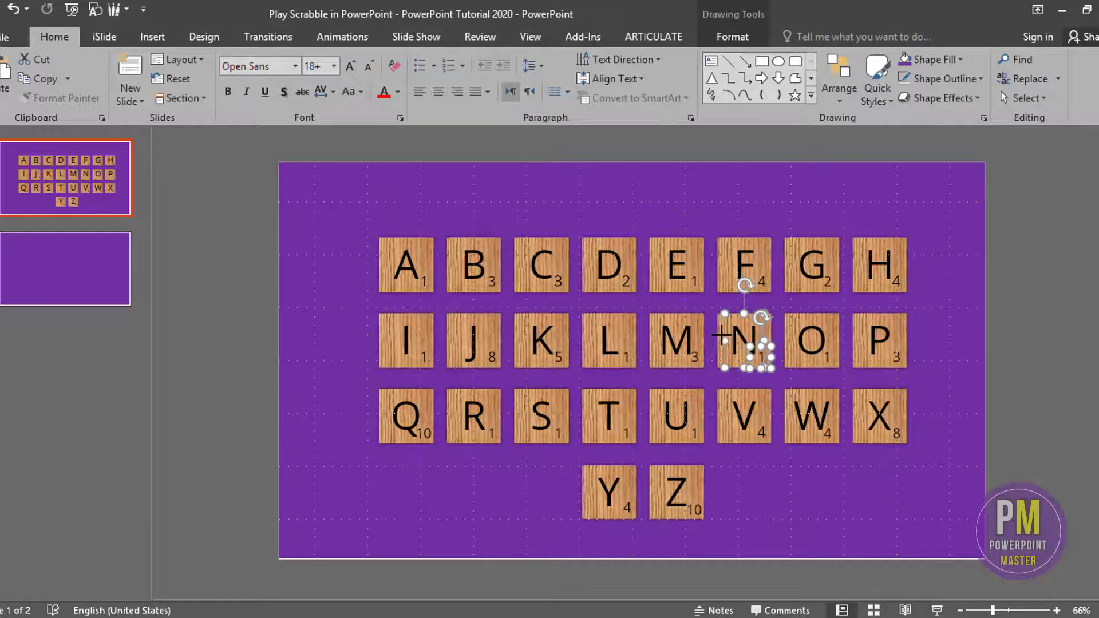
{"action": "left_click", "coordinate": [735, 338], "text": "shift"}
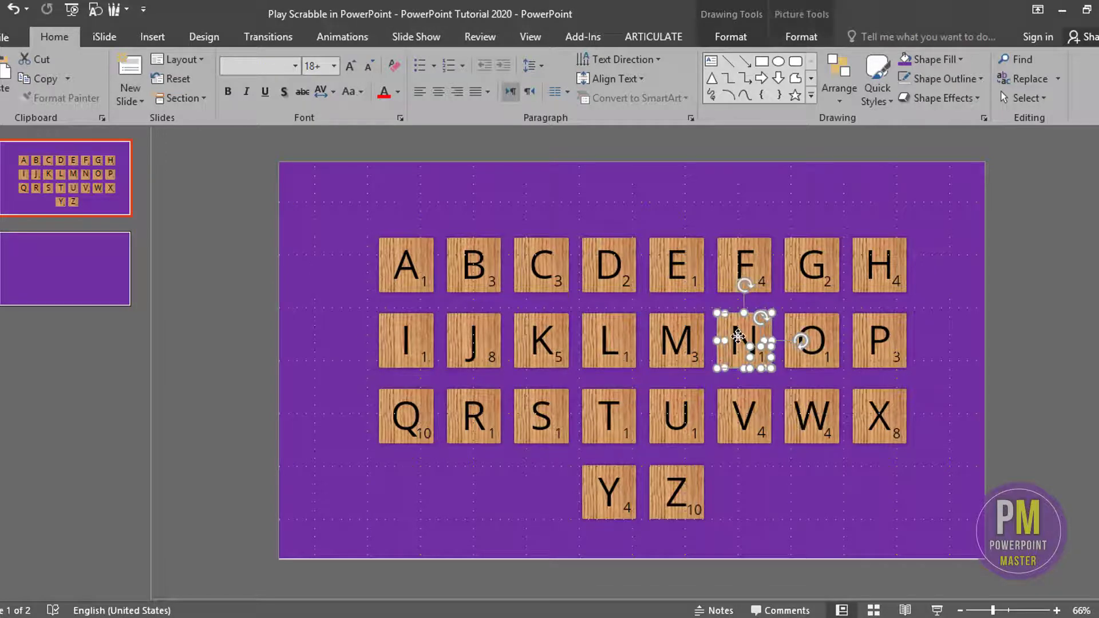
- Group the M tile's wood picture, letter and value 3 into one object
{"action": "left_click", "coordinate": [694, 357]}
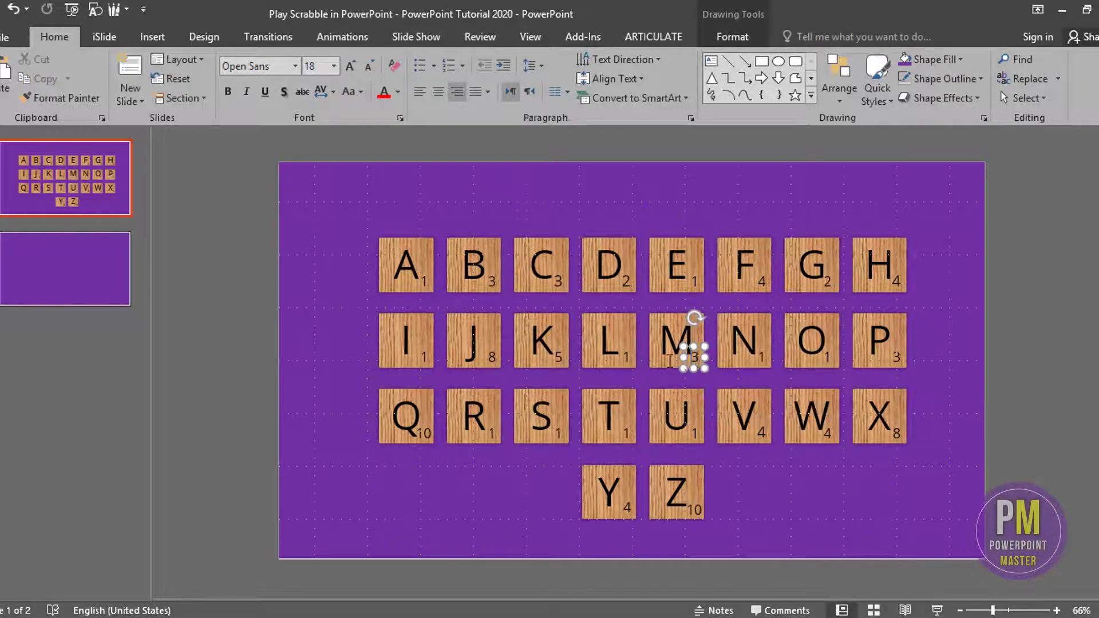
{"action": "left_click", "coordinate": [670, 361], "text": "shift"}
{"action": "left_click", "coordinate": [689, 361], "text": "shift"}
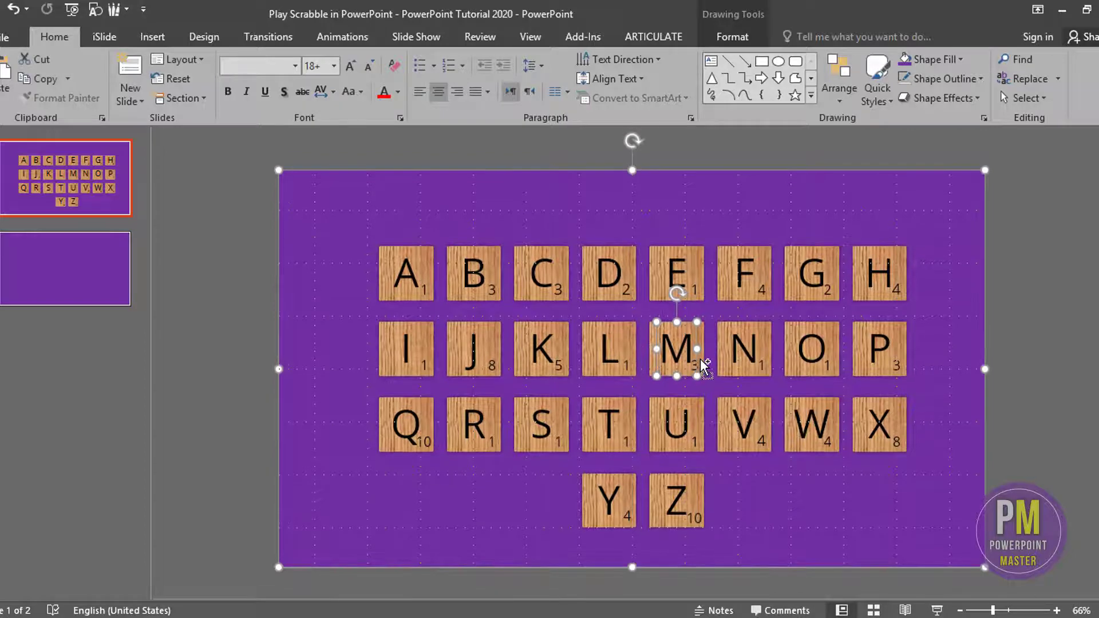
{"action": "left_click", "coordinate": [703, 367], "text": "shift"}
{"action": "left_click", "coordinate": [655, 343], "text": "shift"}
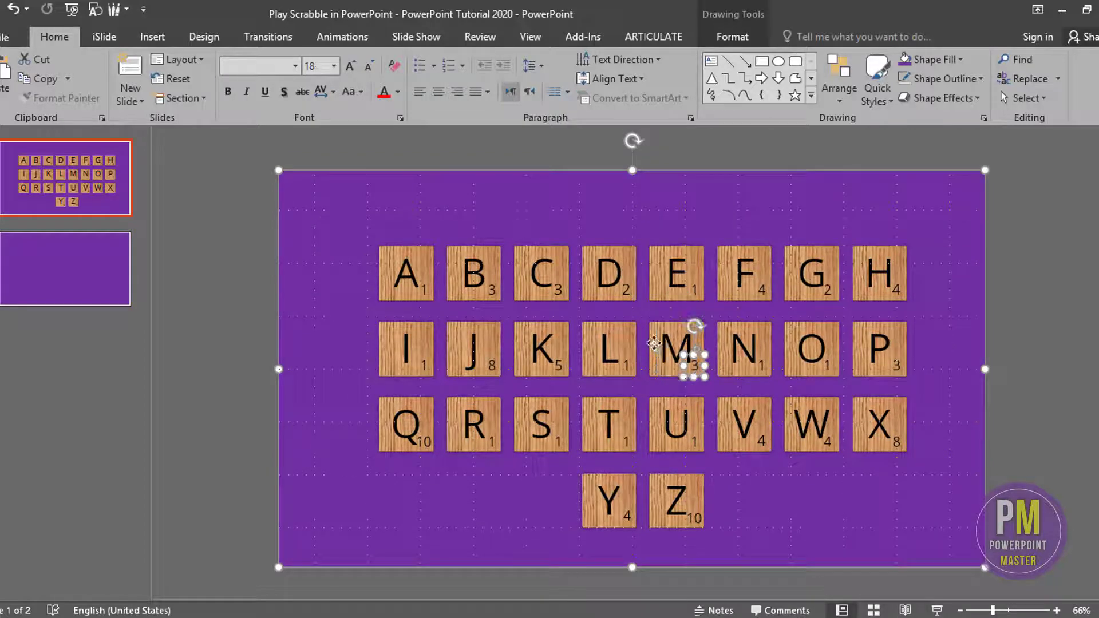
{"action": "left_click", "coordinate": [654, 344], "text": "shift"}
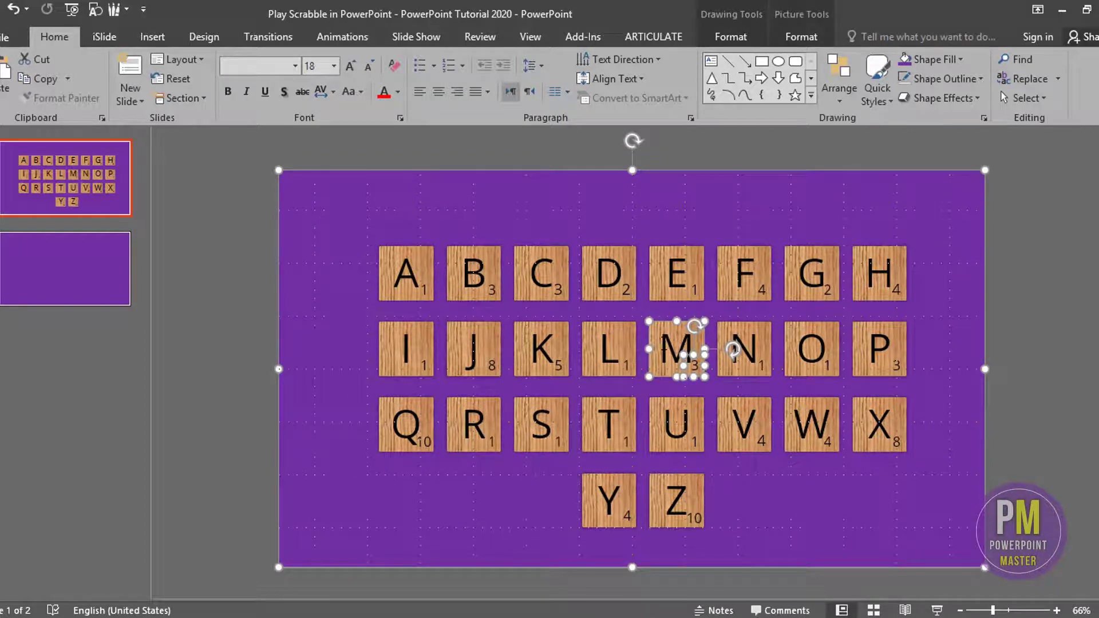
{"action": "left_click", "coordinate": [419, 213], "text": "shift"}
{"action": "key", "text": "ctrl+g"}
- Group the L tile (value 1) and K tile (value 5), each into one object
{"action": "scroll", "coordinate": [522, 324], "scroll_direction": "up", "scroll_amount": 6}
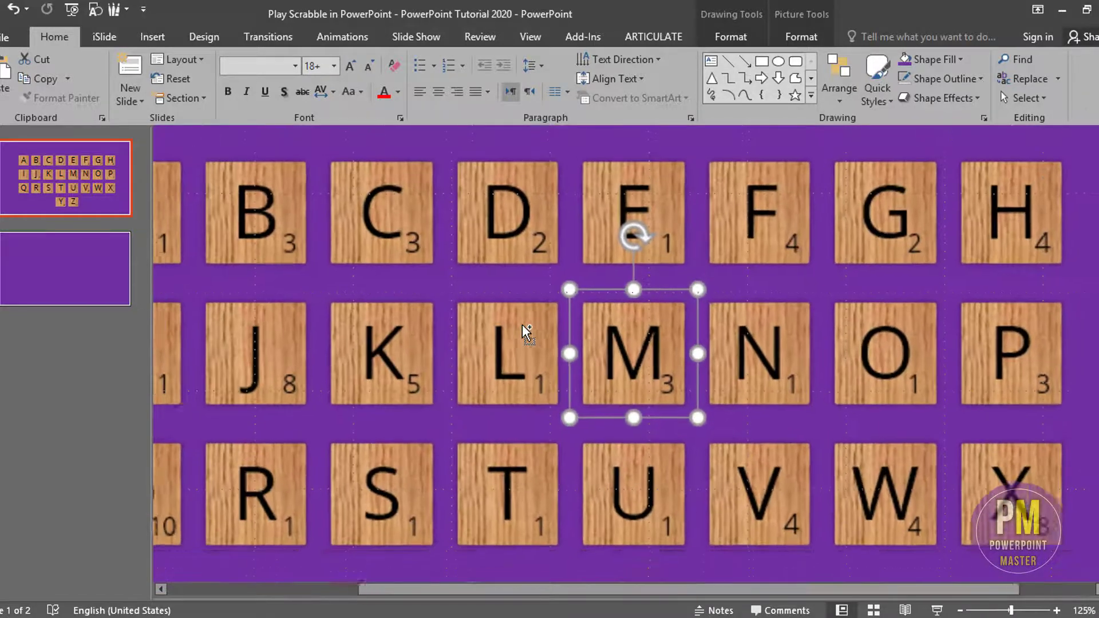
{"action": "left_click", "coordinate": [541, 384]}
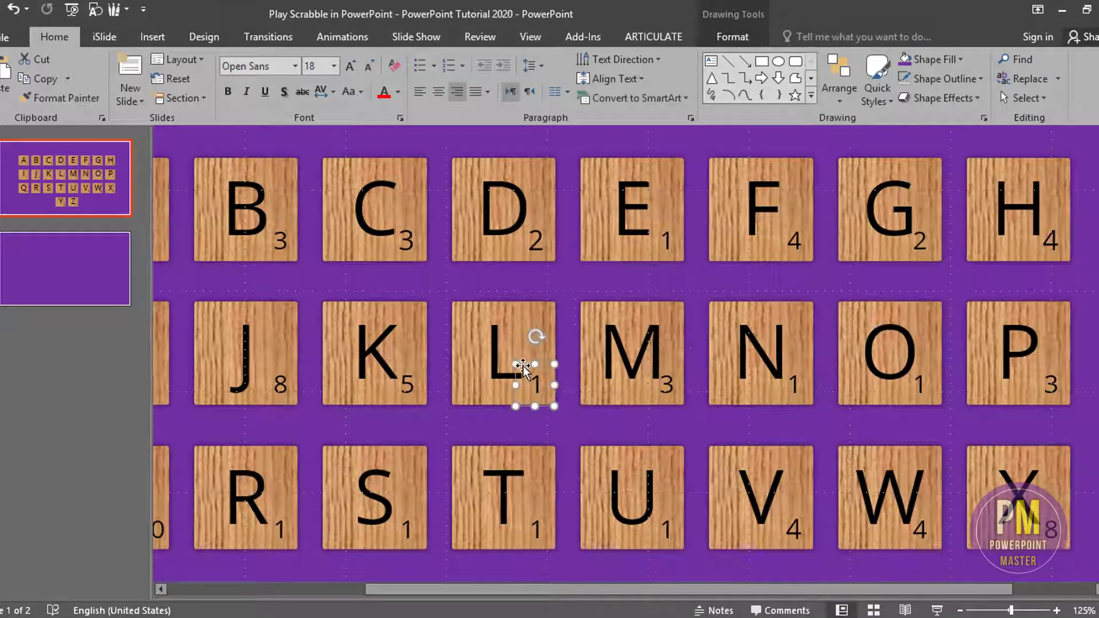
{"action": "left_click", "coordinate": [467, 349], "text": "shift"}
{"action": "left_click", "coordinate": [462, 349], "text": "shift"}
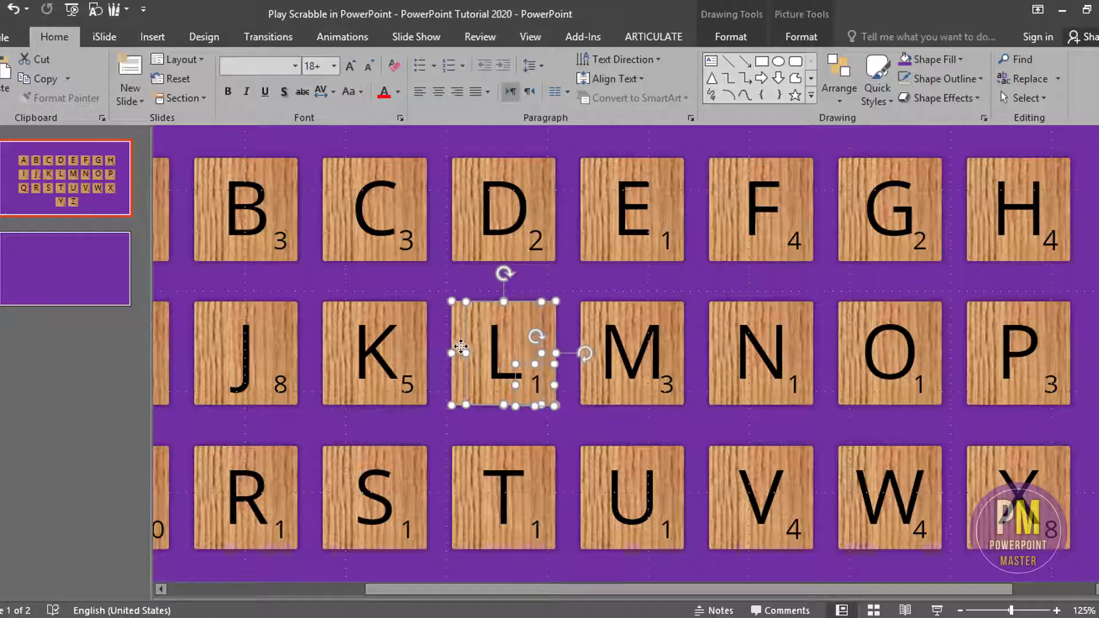
{"action": "key", "text": "ctrl+g"}
{"action": "left_click", "coordinate": [405, 388]}
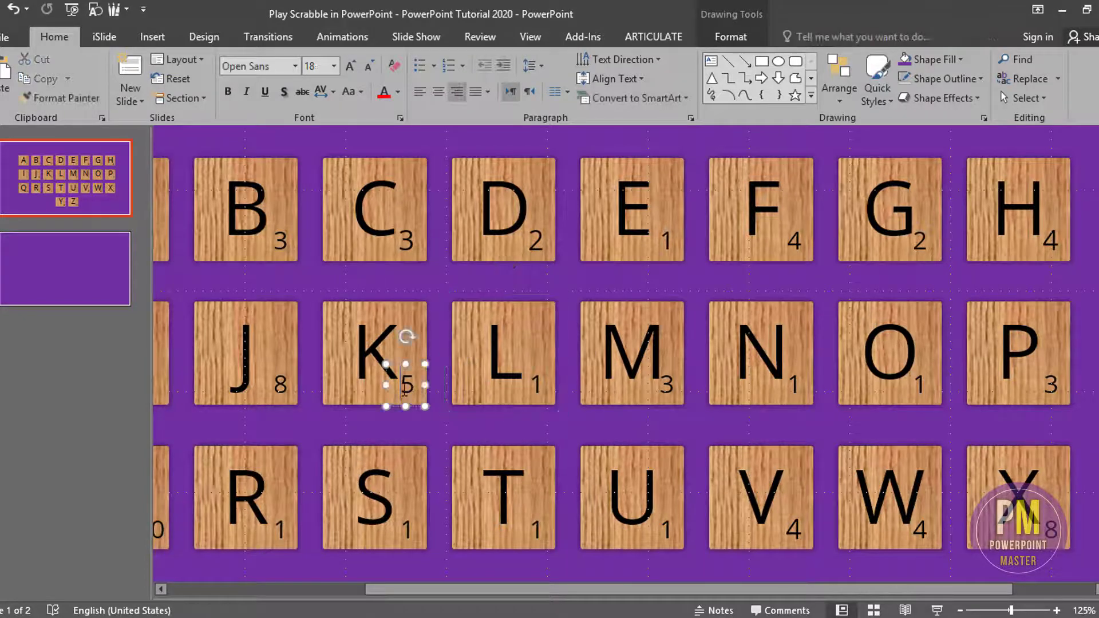
{"action": "left_click", "coordinate": [343, 343], "text": "shift"}
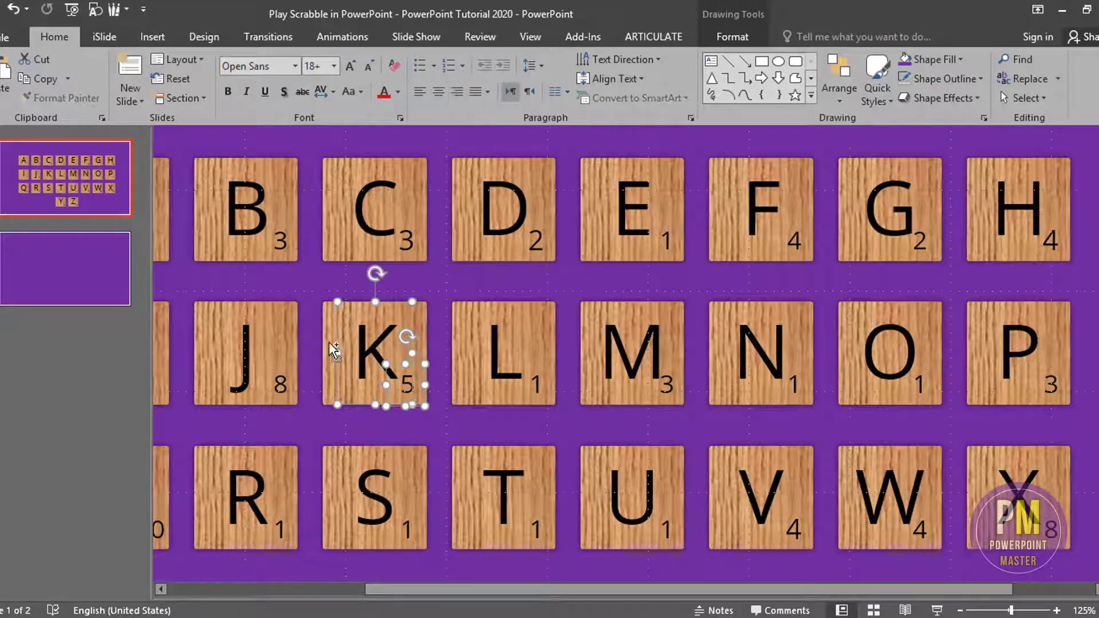
{"action": "left_click", "coordinate": [326, 342], "text": "shift"}
{"action": "key", "text": "ctrl+g"}
- Group the J tile's value 8, letter and wood picture into one object
{"action": "scroll", "coordinate": [326, 343], "scroll_direction": "down", "scroll_amount": 2}
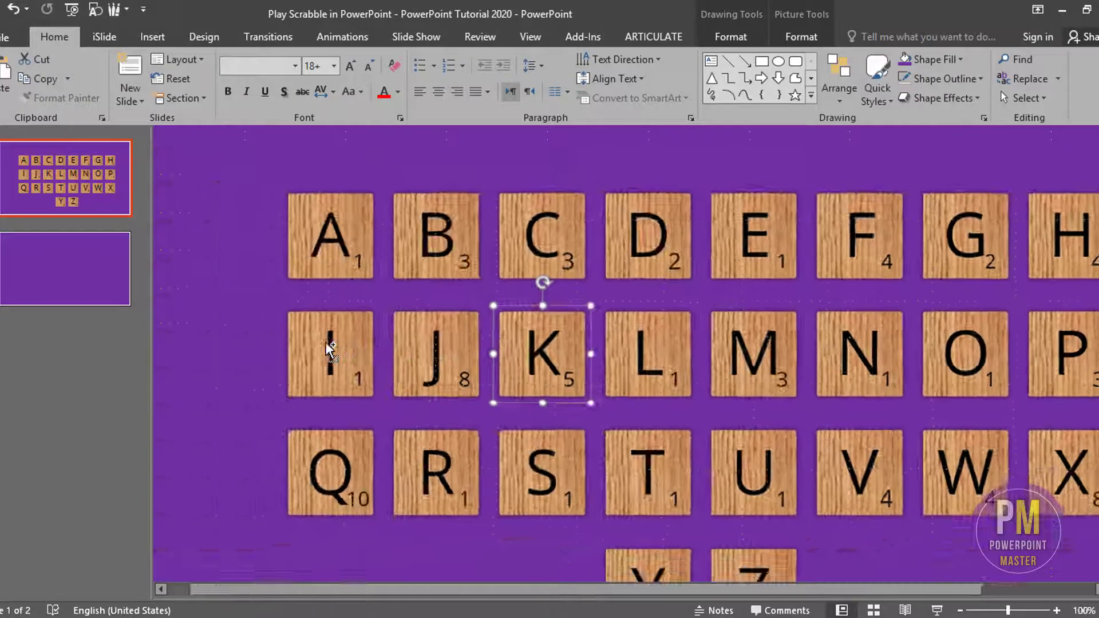
{"action": "scroll", "coordinate": [435, 359], "scroll_direction": "down", "scroll_amount": 3}
{"action": "left_click", "coordinate": [468, 362]}
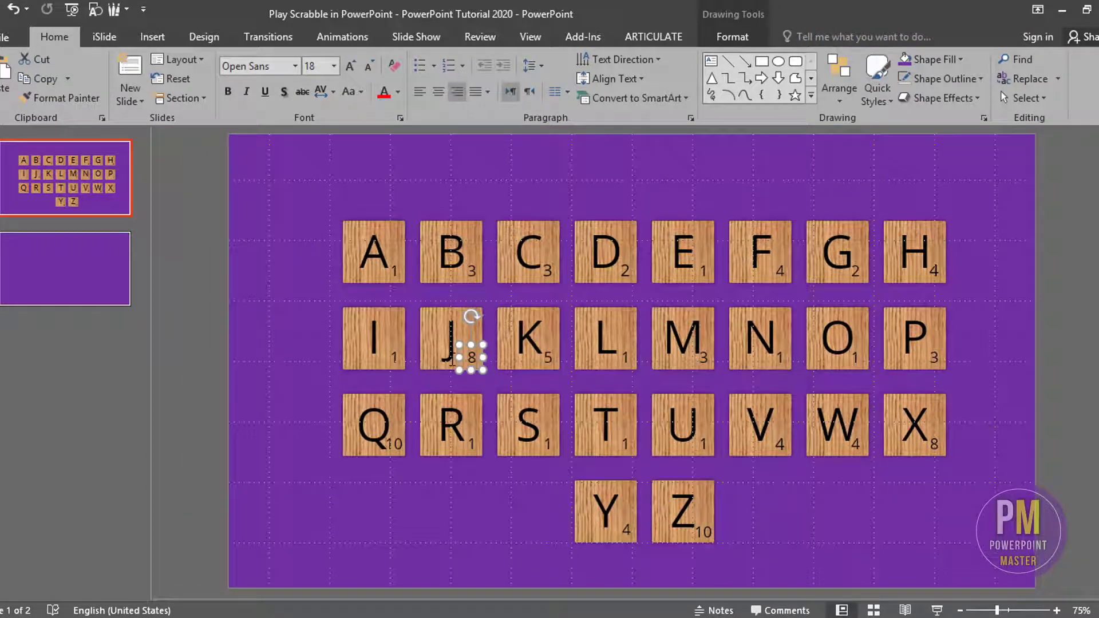
{"action": "left_click", "coordinate": [449, 352], "text": "shift"}
{"action": "left_click", "coordinate": [428, 352], "text": "shift"}
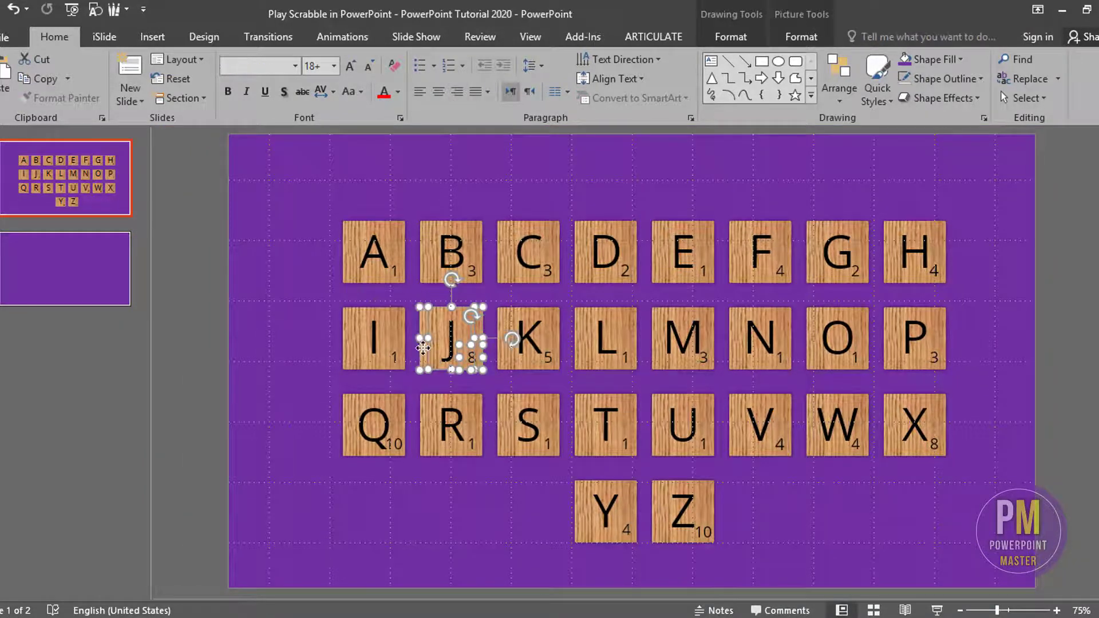
{"action": "key", "text": "ctrl+g"}
{"action": "left_click", "coordinate": [398, 361]}
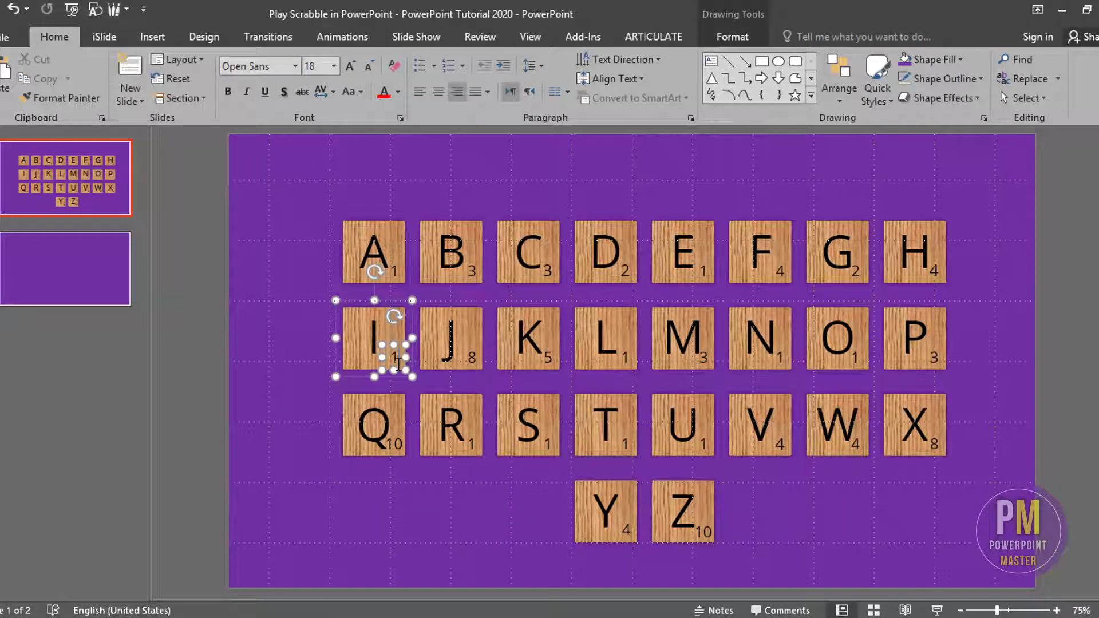
- Select tile Q's pieces, group the R tile with its value 1, then select tile X's pieces
{"action": "left_click_drag", "start_coordinate": [208, 396], "coordinate": [411, 465]}
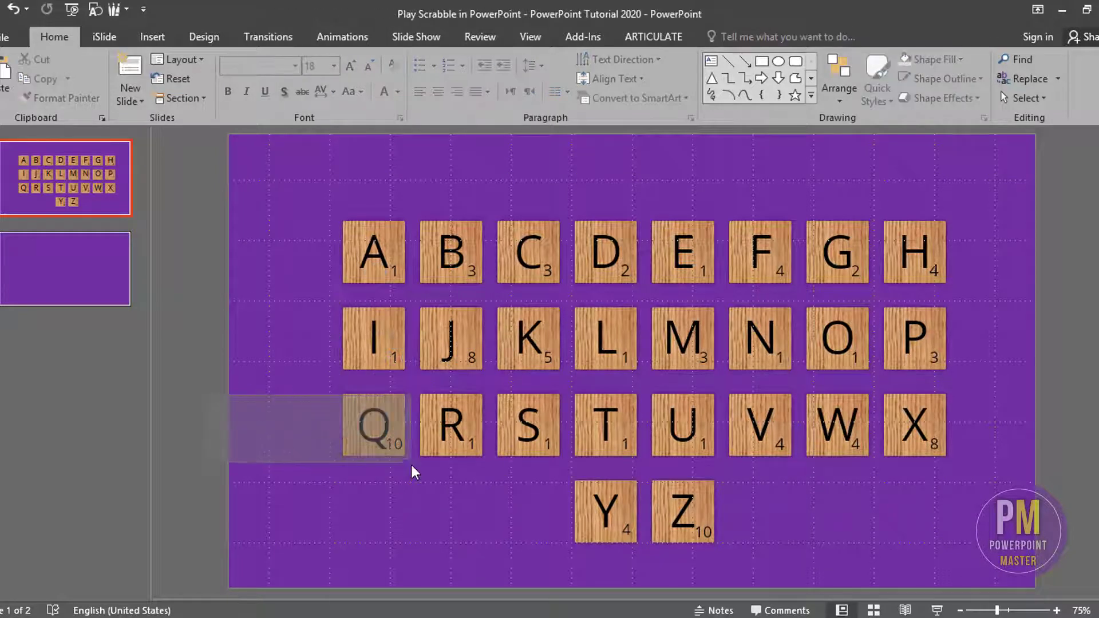
{"action": "left_click_drag", "start_coordinate": [210, 379], "coordinate": [414, 473]}
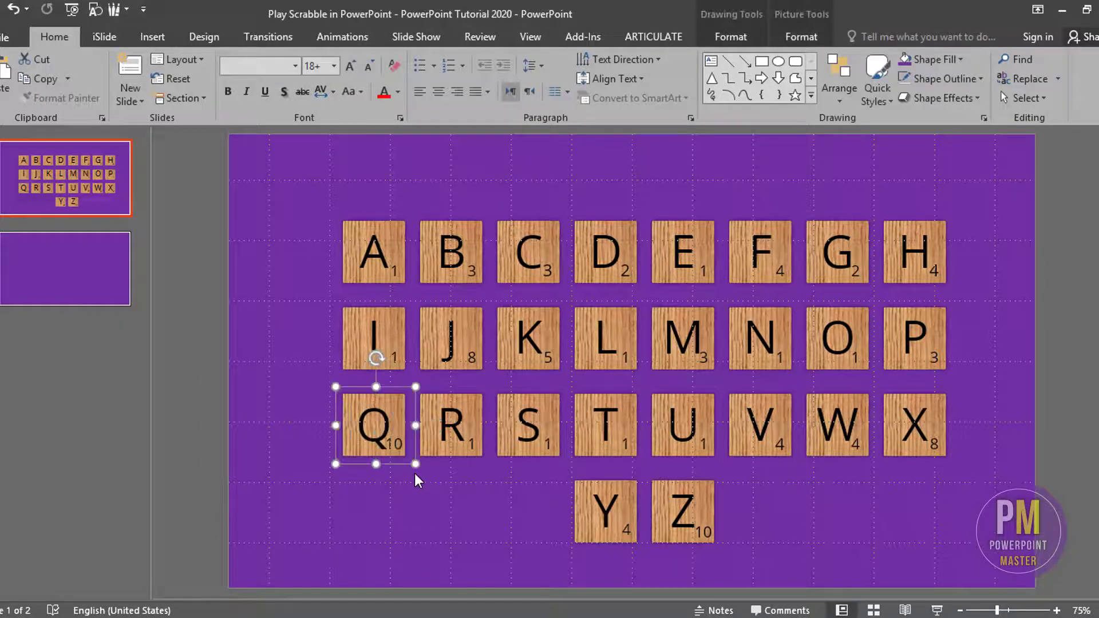
{"action": "left_click", "coordinate": [475, 440]}
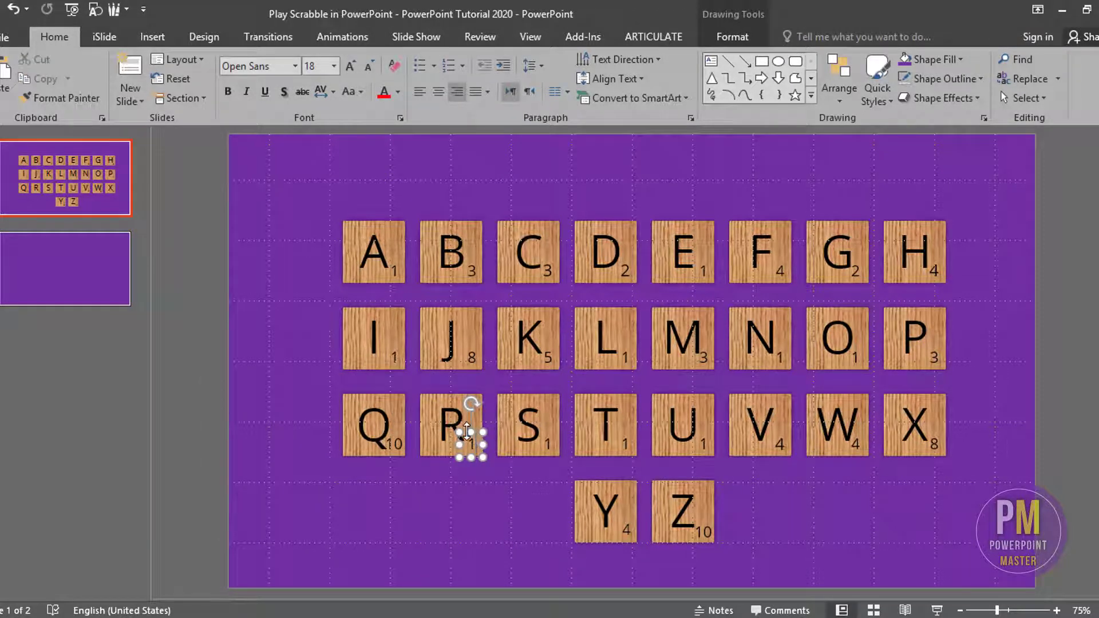
{"action": "left_click", "coordinate": [464, 436]}
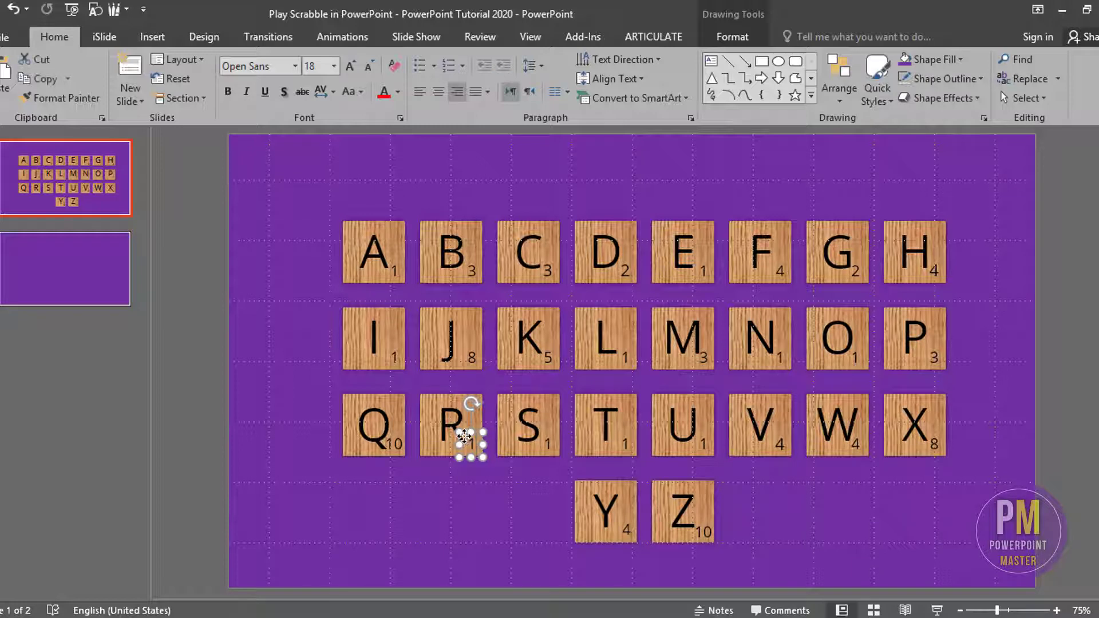
{"action": "left_click", "coordinate": [423, 412], "text": "shift"}
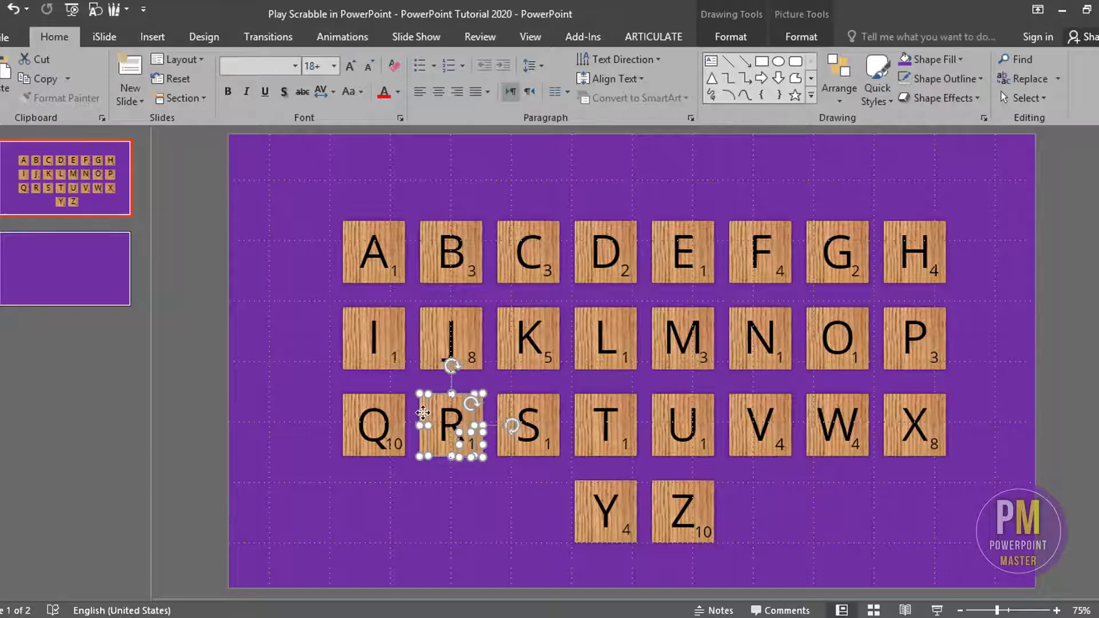
{"action": "key", "text": "ctrl+g"}
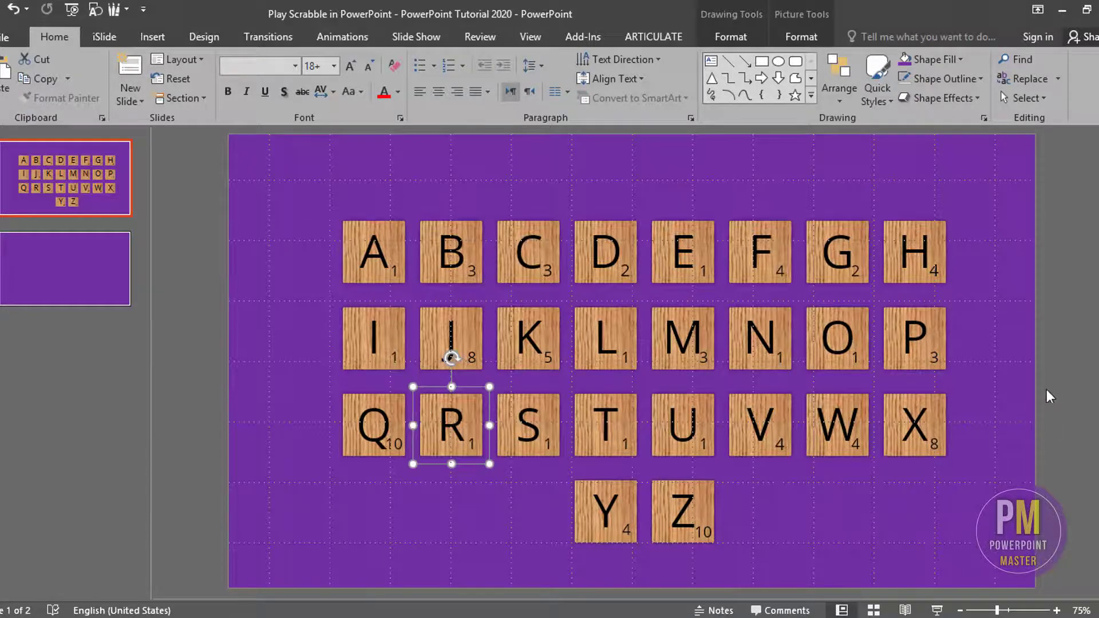
{"action": "left_click_drag", "start_coordinate": [1046, 390], "coordinate": [874, 456]}
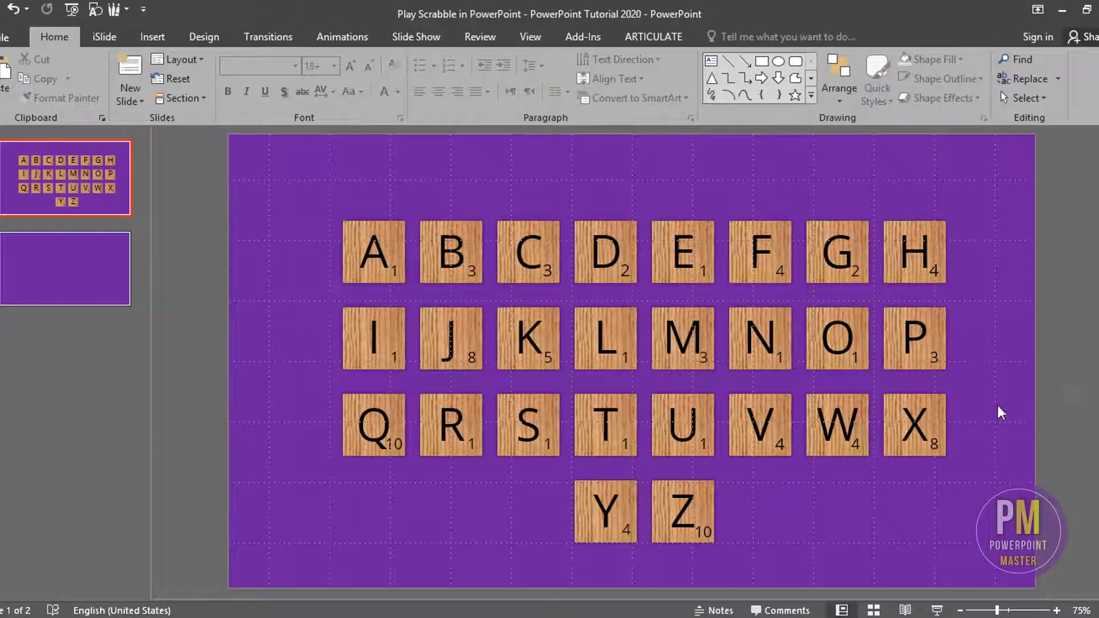
{"action": "left_click_drag", "start_coordinate": [1031, 388], "coordinate": [877, 461]}
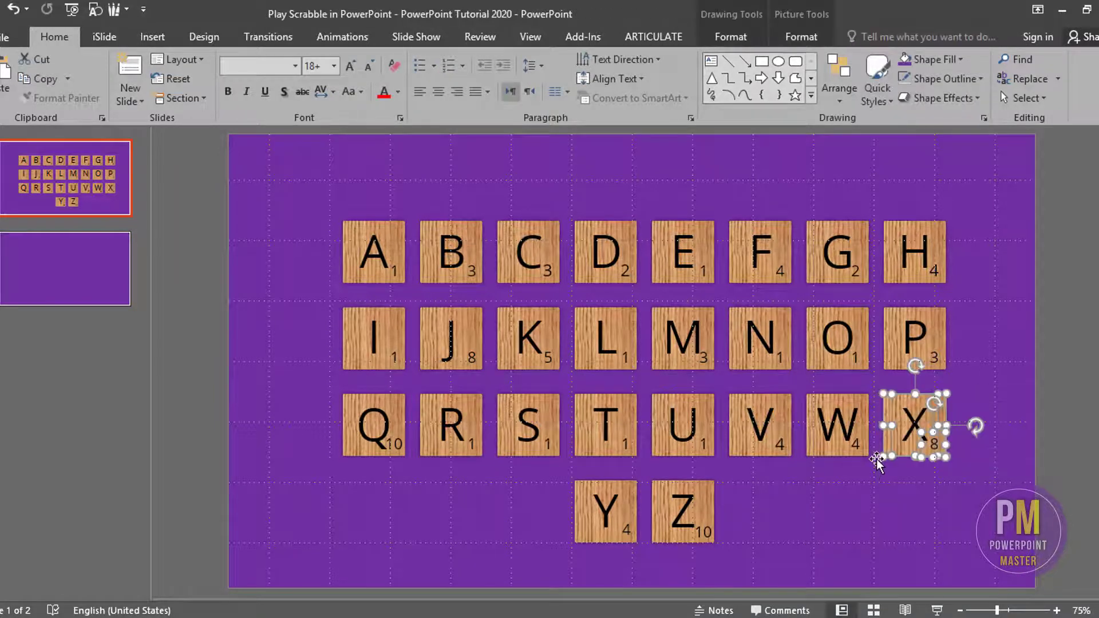
- Group the W tile's value 4, letter and wood picture into one object
{"action": "left_click", "coordinate": [855, 444]}
{"action": "scroll", "coordinate": [855, 444], "scroll_direction": "up", "scroll_amount": 10, "text": "ctrl"}
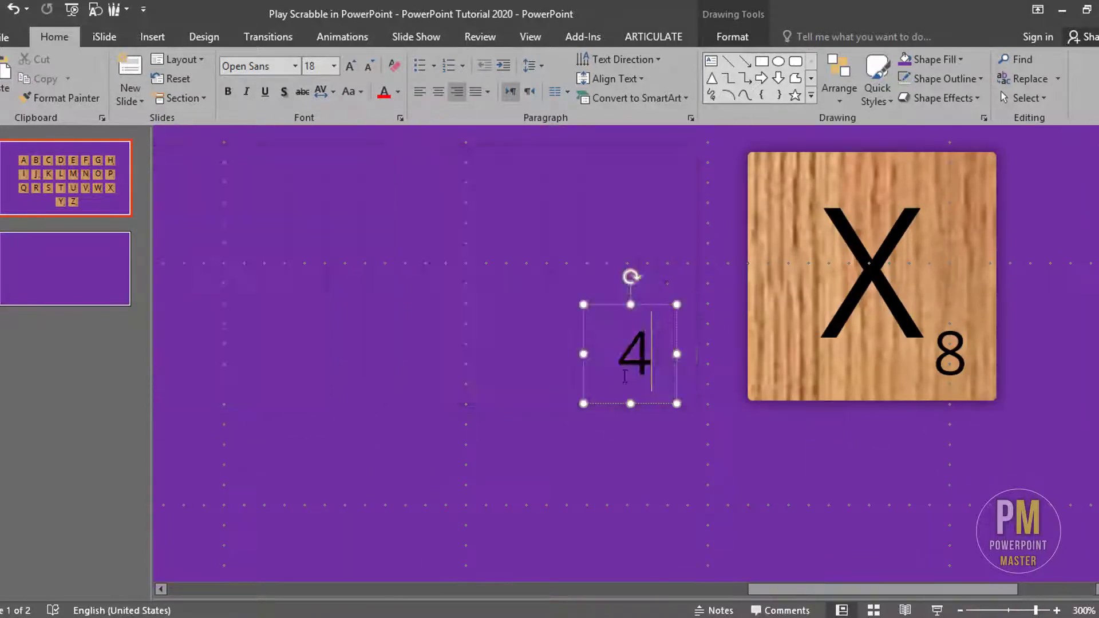
{"action": "left_click", "coordinate": [527, 344]}
{"action": "left_click", "coordinate": [461, 295], "text": "shift"}
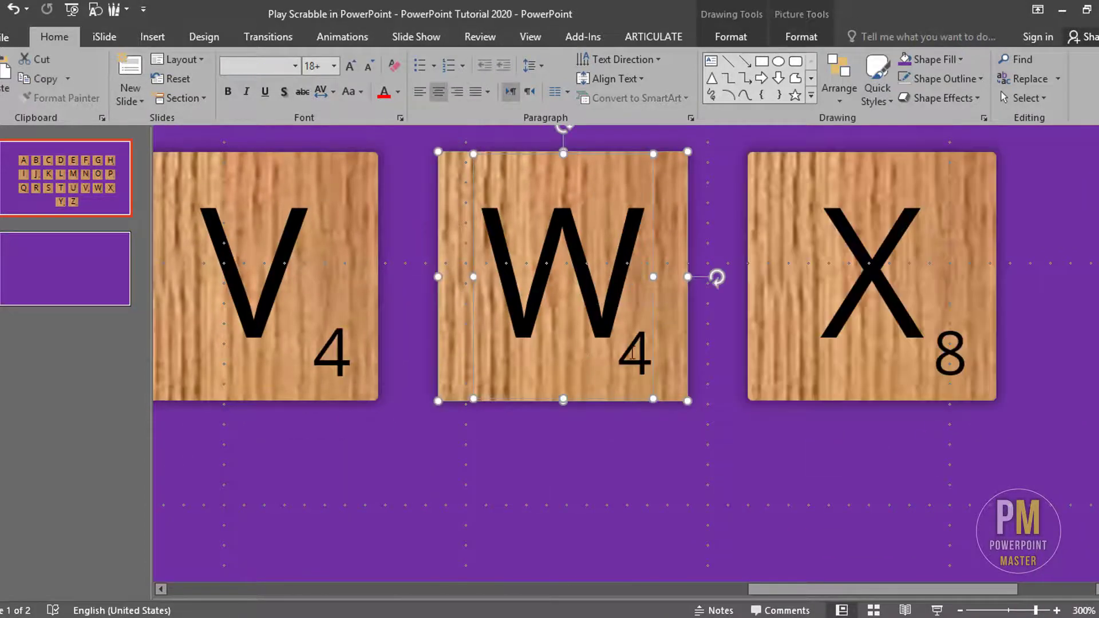
{"action": "left_click", "coordinate": [616, 346], "text": "shift"}
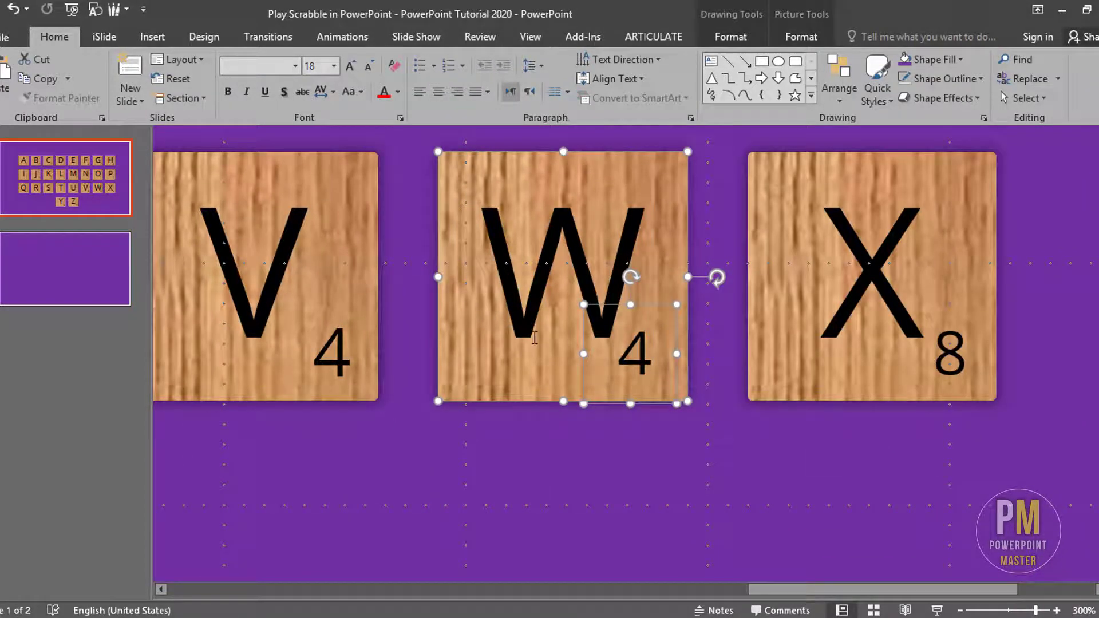
{"action": "left_click", "coordinate": [522, 292], "text": "shift"}
{"action": "key", "text": "ctrl+g"}
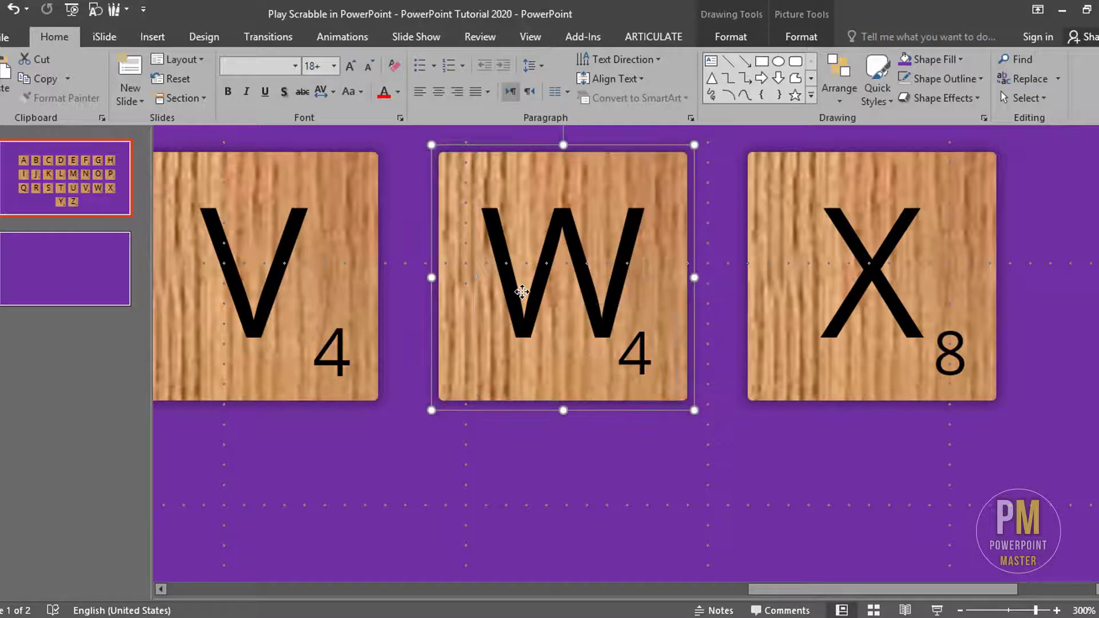
- Group the V tile (value 4) and U tile (value 1), each as one object
{"action": "scroll", "coordinate": [522, 292], "scroll_direction": "down", "scroll_amount": 5, "text": "ctrl"}
{"action": "left_click", "coordinate": [497, 346]}
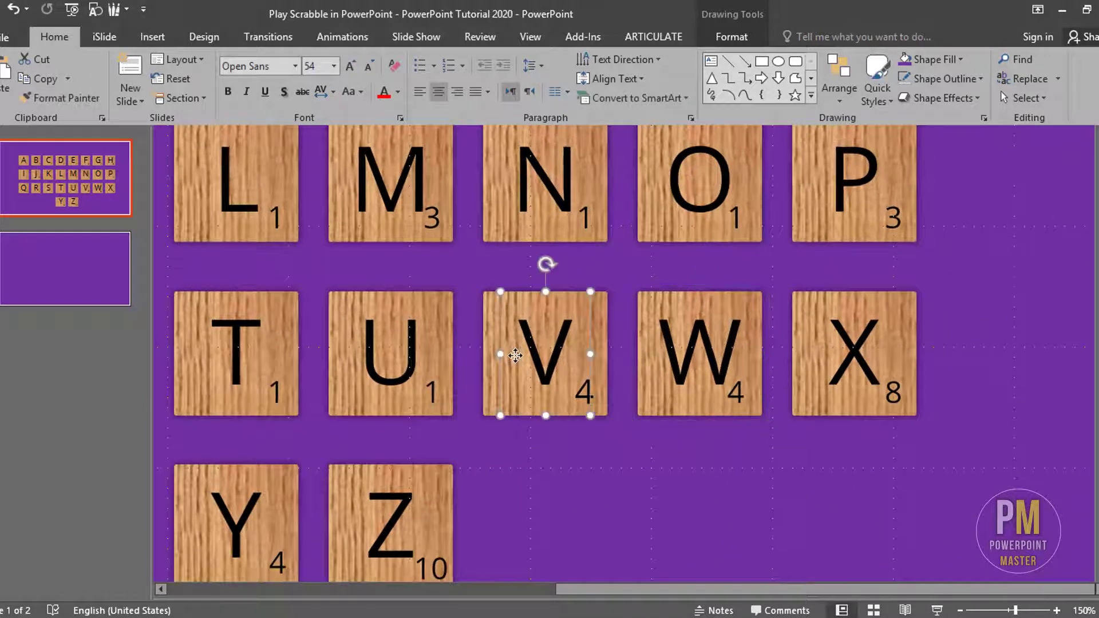
{"action": "left_click", "coordinate": [586, 396], "text": "shift"}
{"action": "left_click", "coordinate": [586, 396], "text": "shift"}
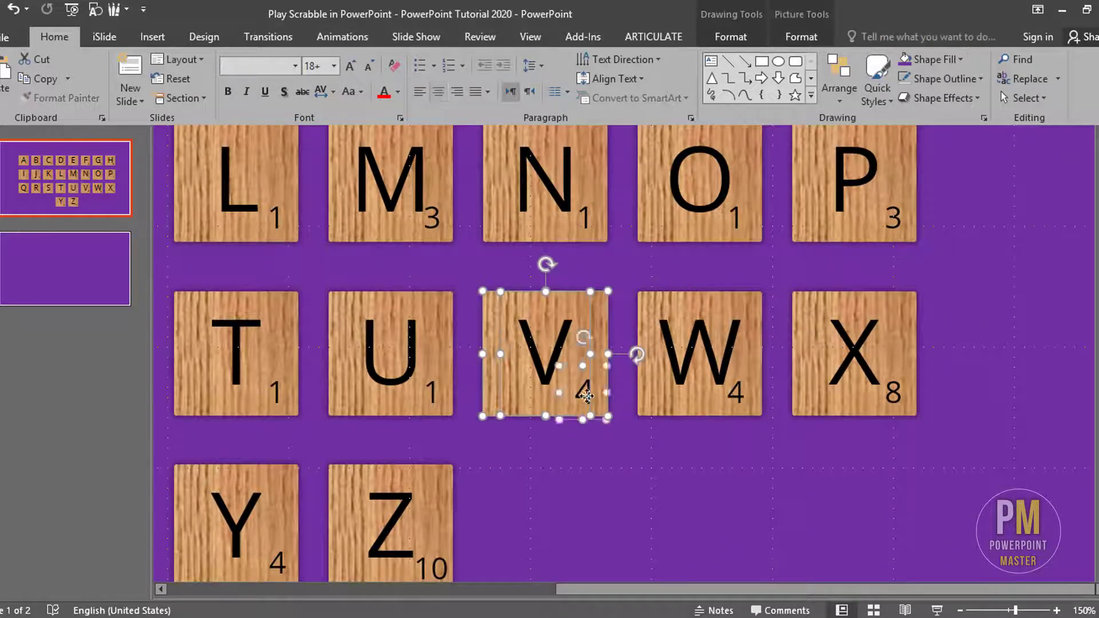
{"action": "key", "text": "ctrl+g"}
{"action": "left_click", "coordinate": [414, 379]}
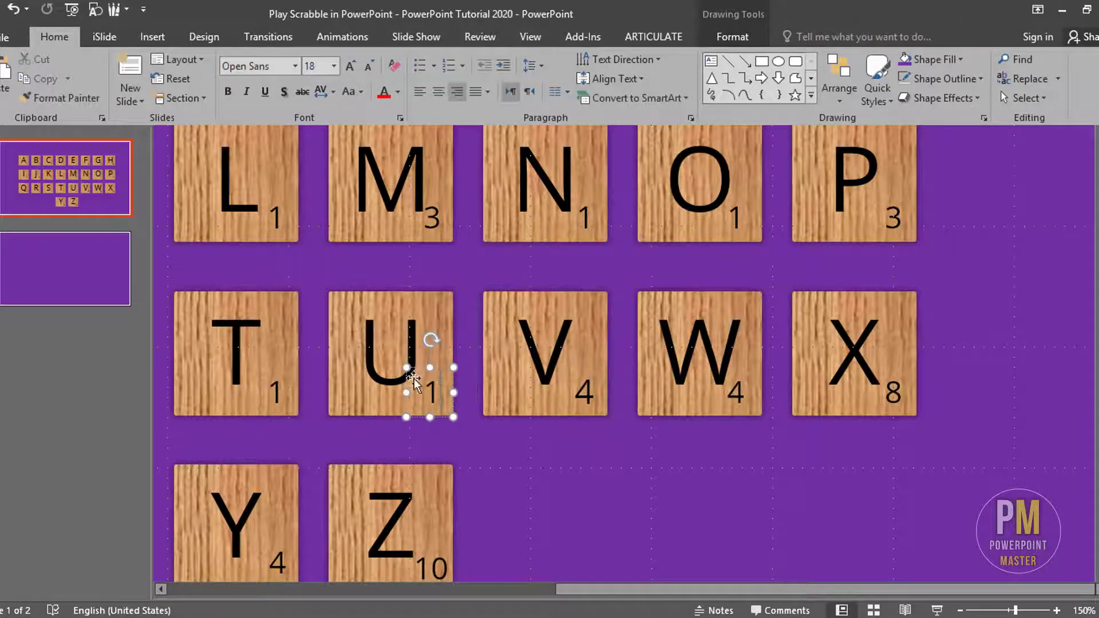
{"action": "left_click", "coordinate": [343, 349], "text": "shift"}
{"action": "left_click", "coordinate": [425, 388], "text": "shift"}
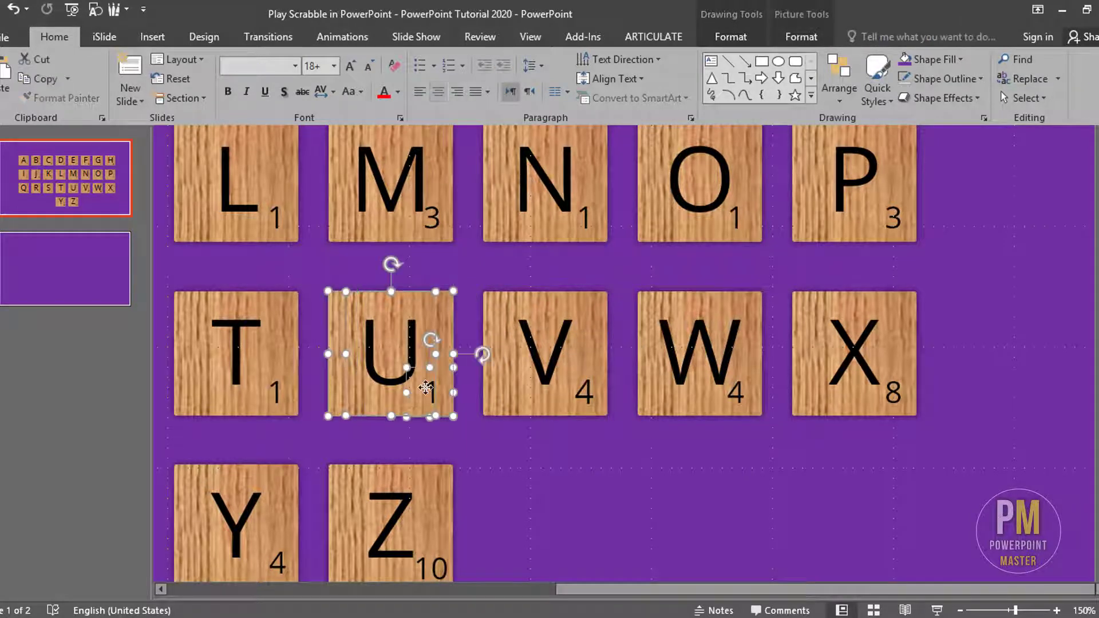
{"action": "key", "text": "ctrl+g"}
- Group the T tile's letter, wood picture and value 1 into one object
{"action": "scroll", "coordinate": [426, 388], "scroll_direction": "down", "scroll_amount": 2}
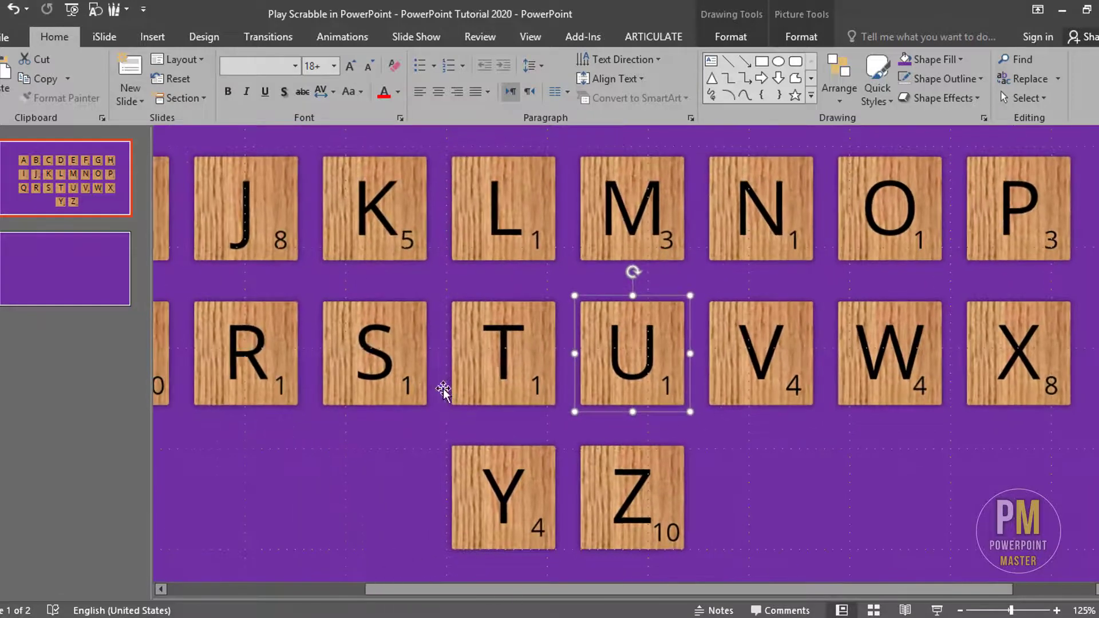
{"action": "left_click", "coordinate": [498, 354]}
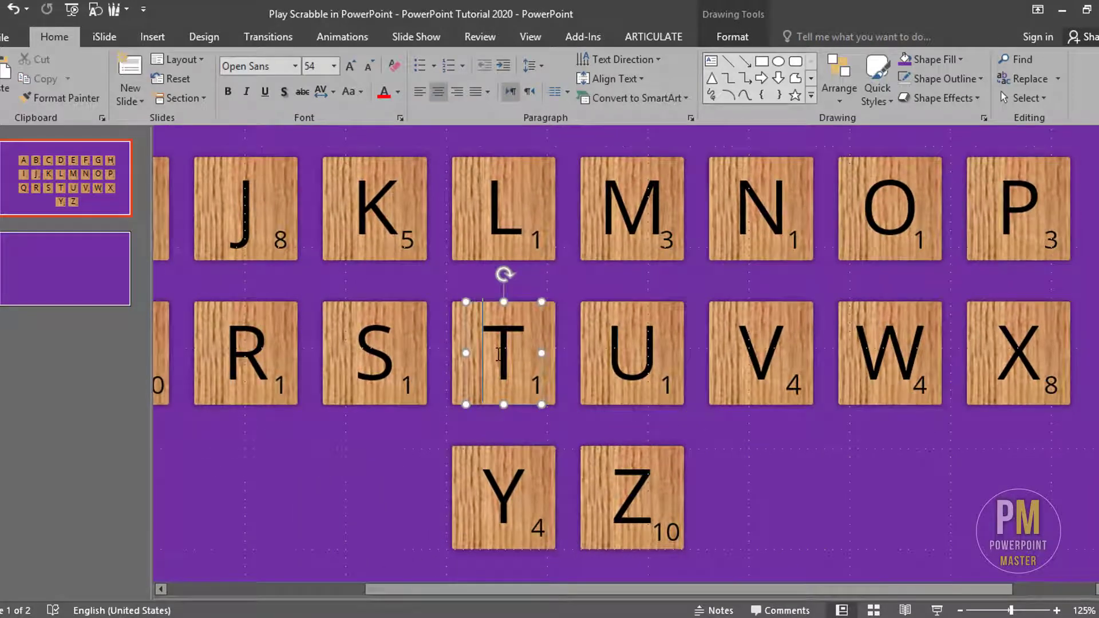
{"action": "left_click", "coordinate": [459, 324], "text": "shift"}
{"action": "left_click", "coordinate": [534, 376], "text": "shift"}
{"action": "left_click", "coordinate": [534, 376], "text": "shift"}
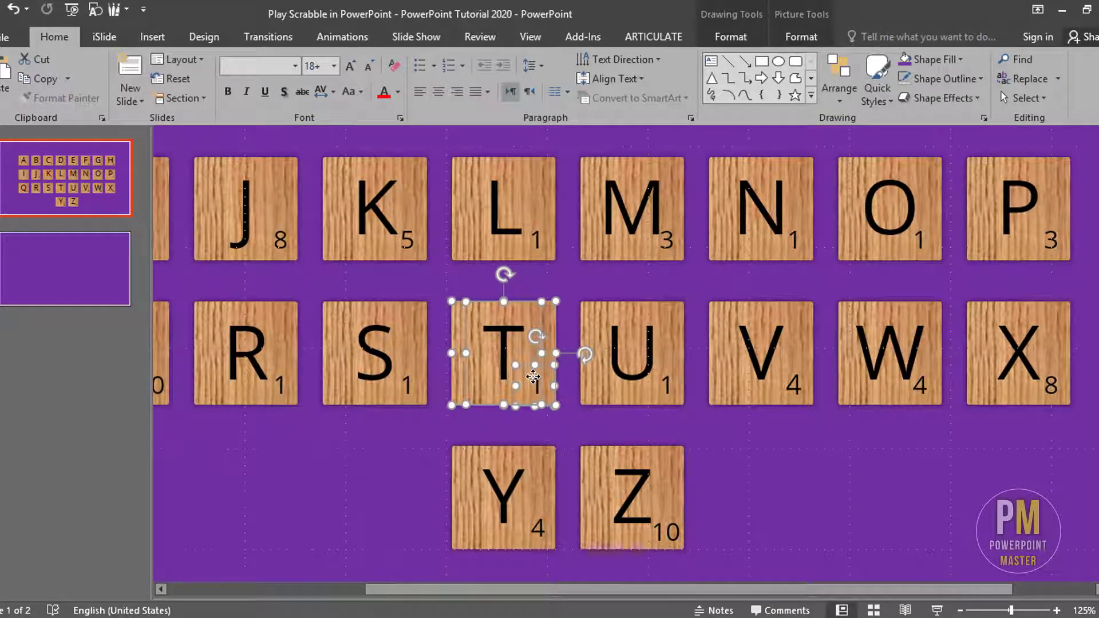
{"action": "key", "text": "ctrl+g"}
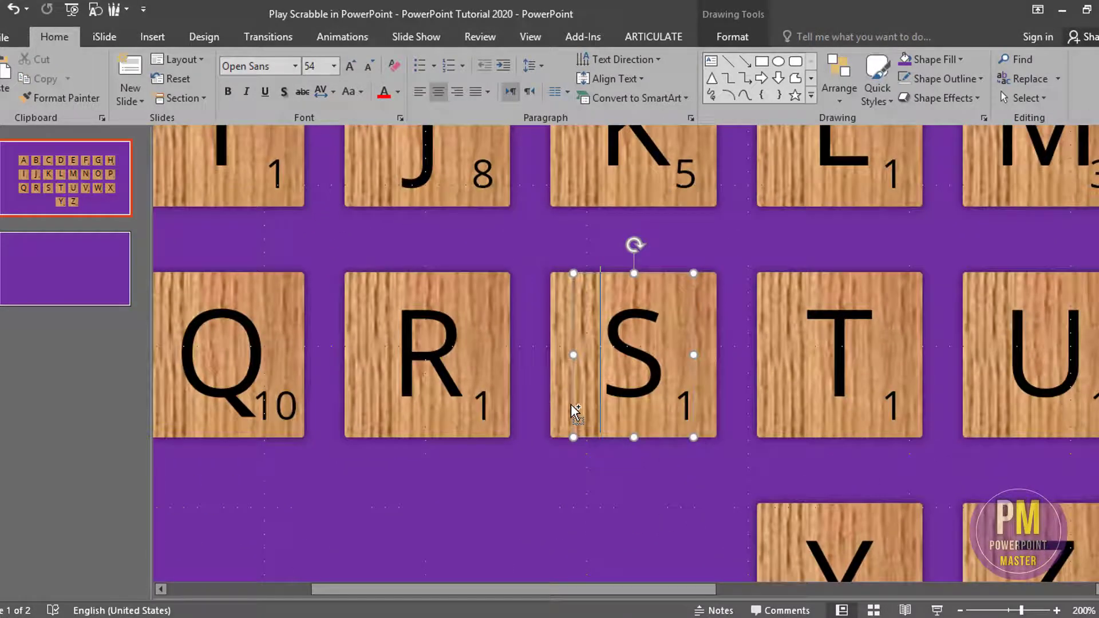
- Group the S and R tiles, each with its wood, letter and value 1
{"action": "left_click", "coordinate": [565, 407], "text": "shift"}
{"action": "left_click", "coordinate": [688, 407], "text": "shift"}
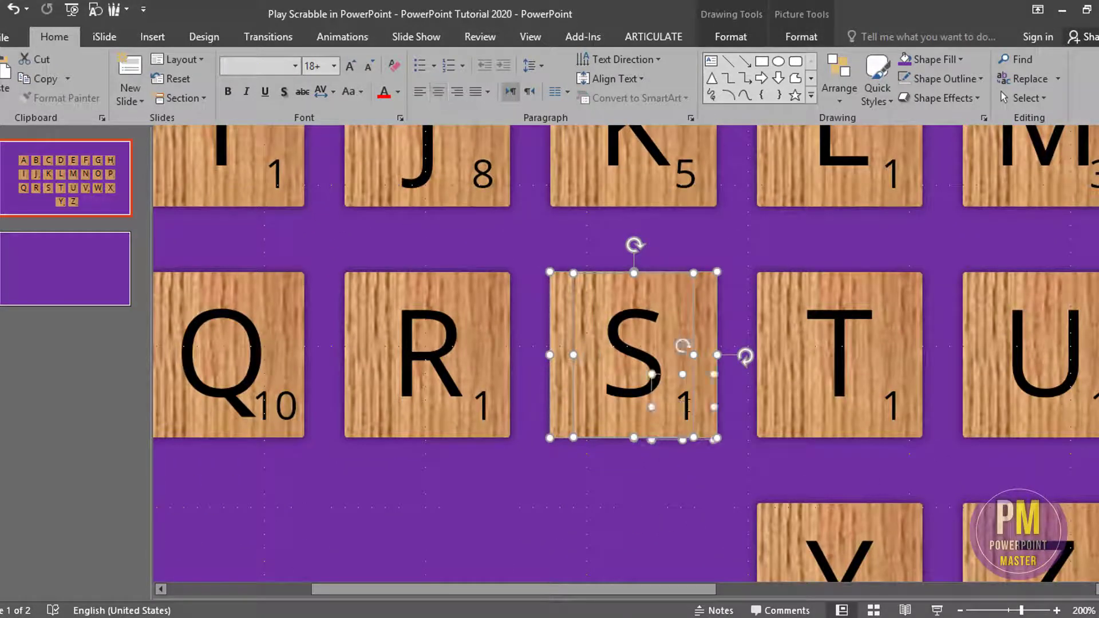
{"action": "key", "text": "ctrl+g"}
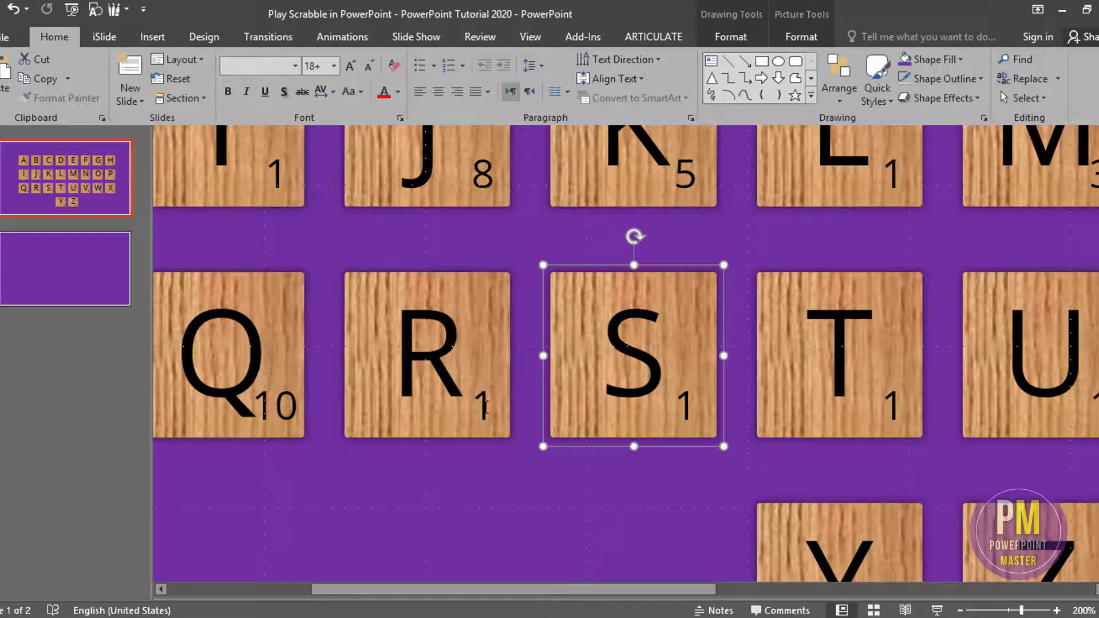
{"action": "left_click", "coordinate": [471, 395]}
{"action": "left_click", "coordinate": [475, 374], "text": "shift"}
{"action": "left_click", "coordinate": [437, 363], "text": "shift"}
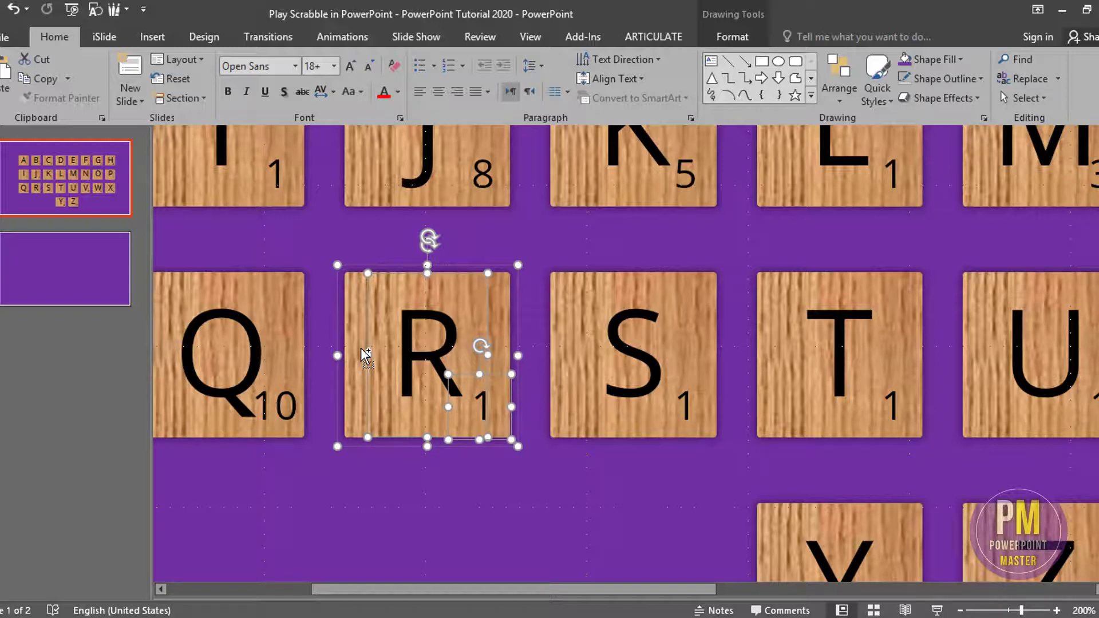
{"action": "left_click", "coordinate": [365, 353]}
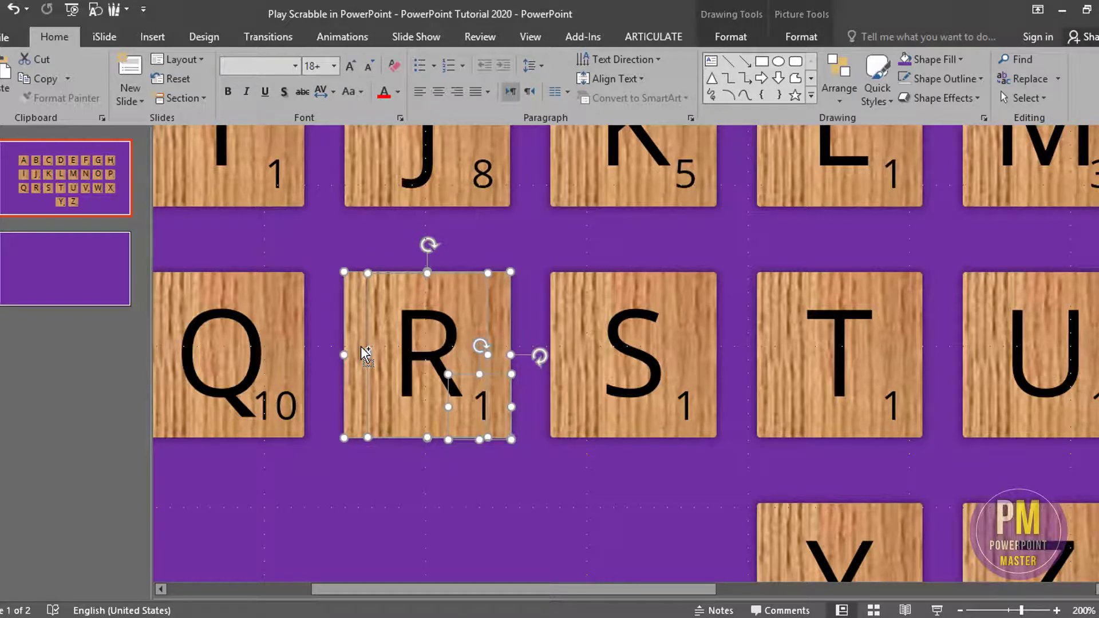
{"action": "key", "text": "ctrl+g"}
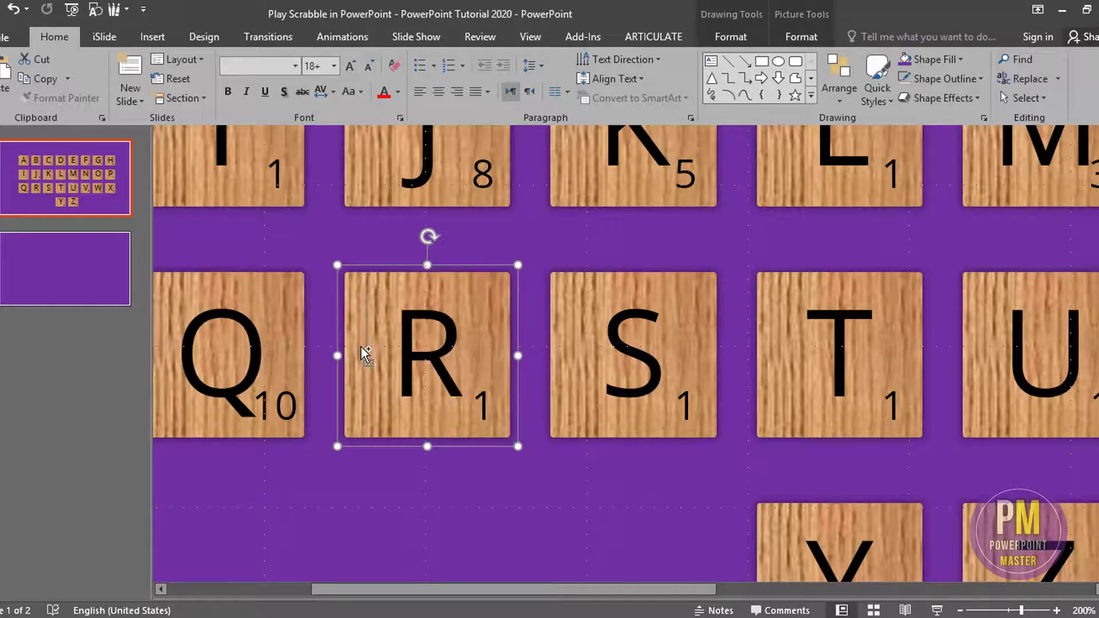
- Group the Y tile (value 4) and Z tile (value 10), each into one object
{"action": "scroll", "coordinate": [364, 353], "scroll_direction": "down", "scroll_amount": 5, "text": "ctrl"}
{"action": "left_click", "coordinate": [805, 499]}
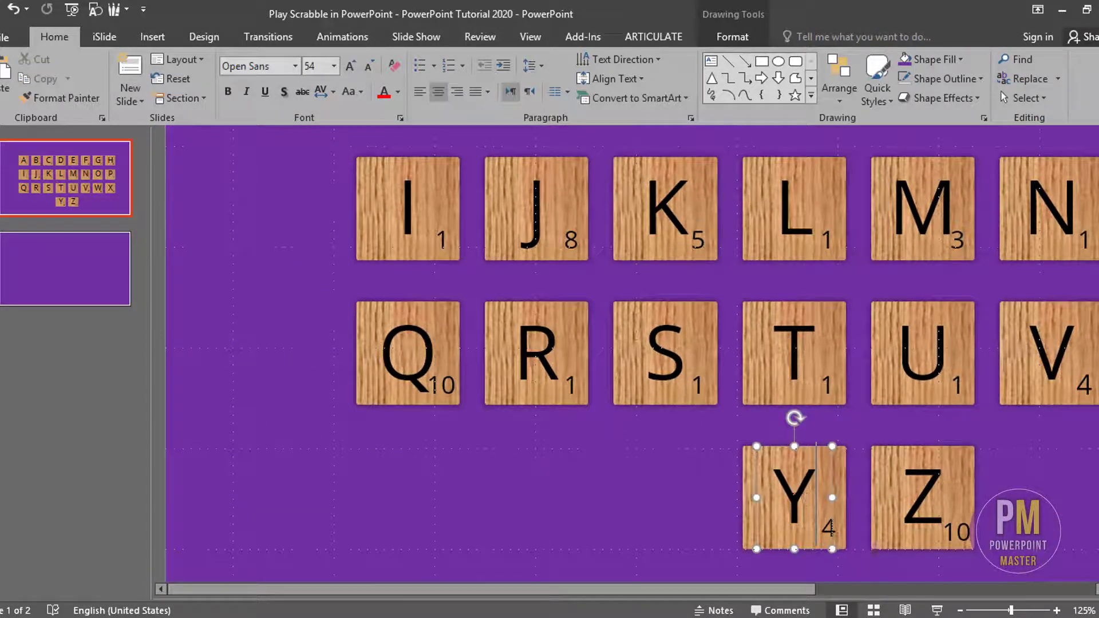
{"action": "left_click", "coordinate": [761, 498]}
{"action": "left_click", "coordinate": [824, 524], "text": "shift"}
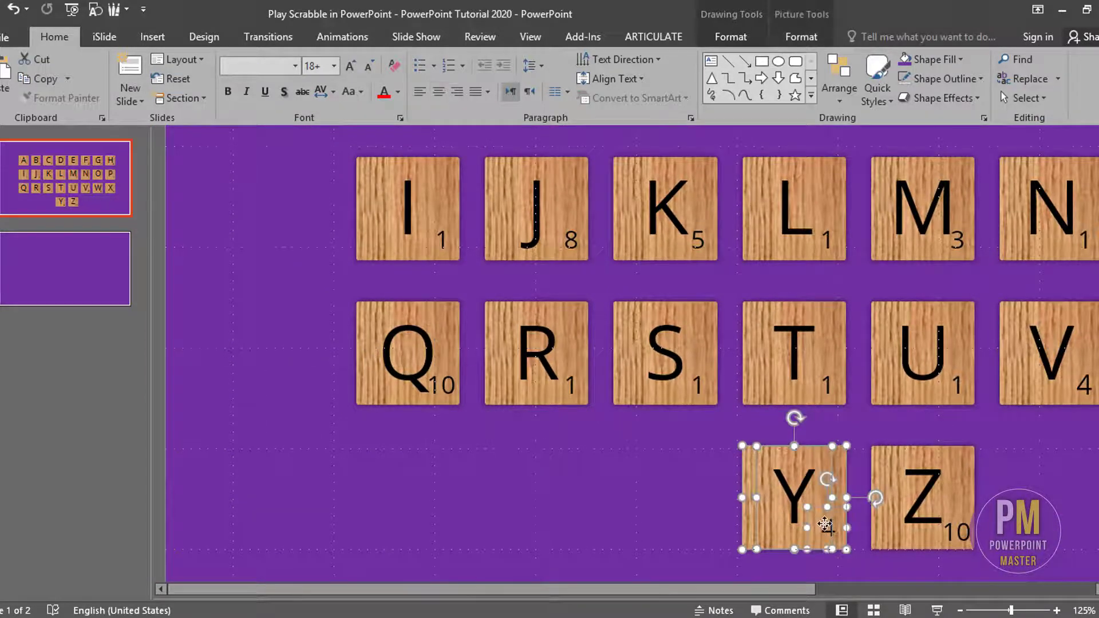
{"action": "key", "text": "ctrl+g"}
{"action": "left_click", "coordinate": [927, 530]}
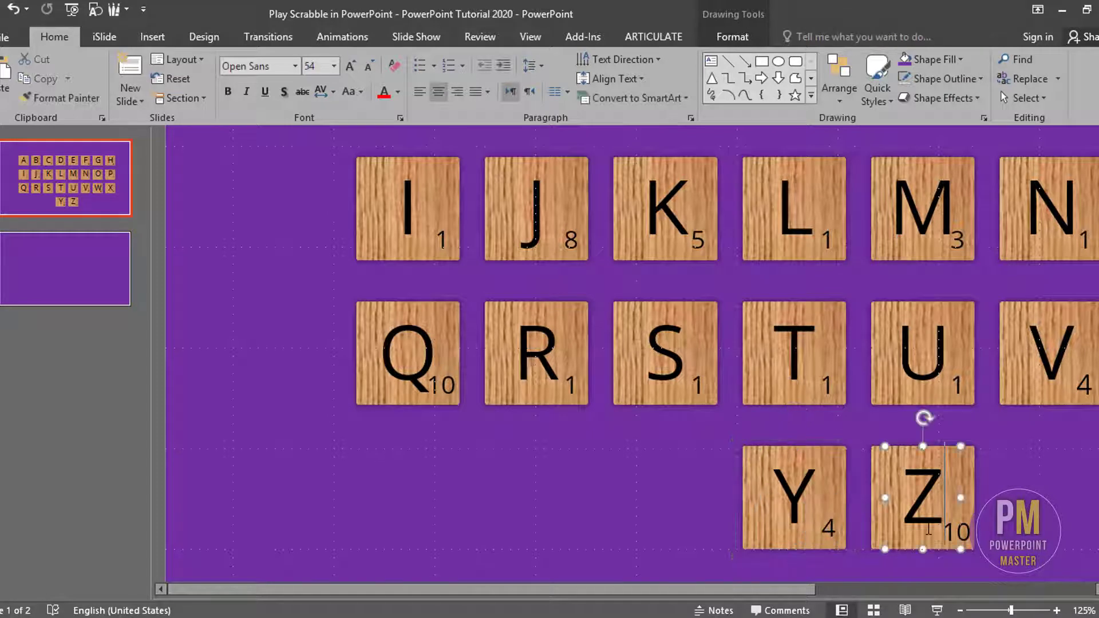
{"action": "left_click", "coordinate": [882, 508]}
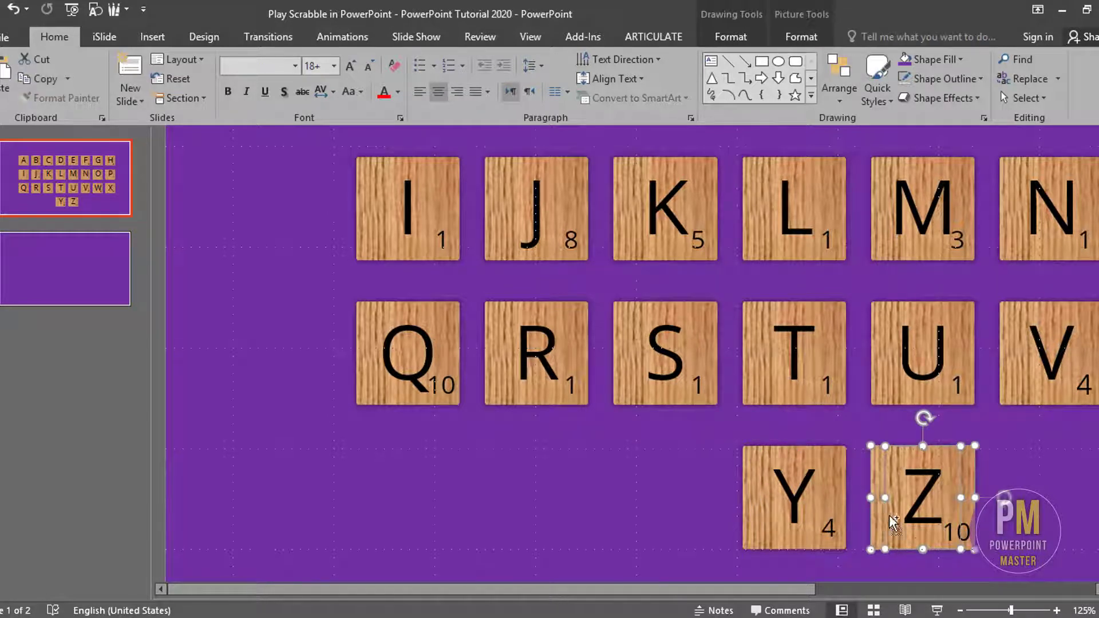
{"action": "left_click", "coordinate": [951, 533], "text": "shift"}
{"action": "key", "text": "ctrl+g"}
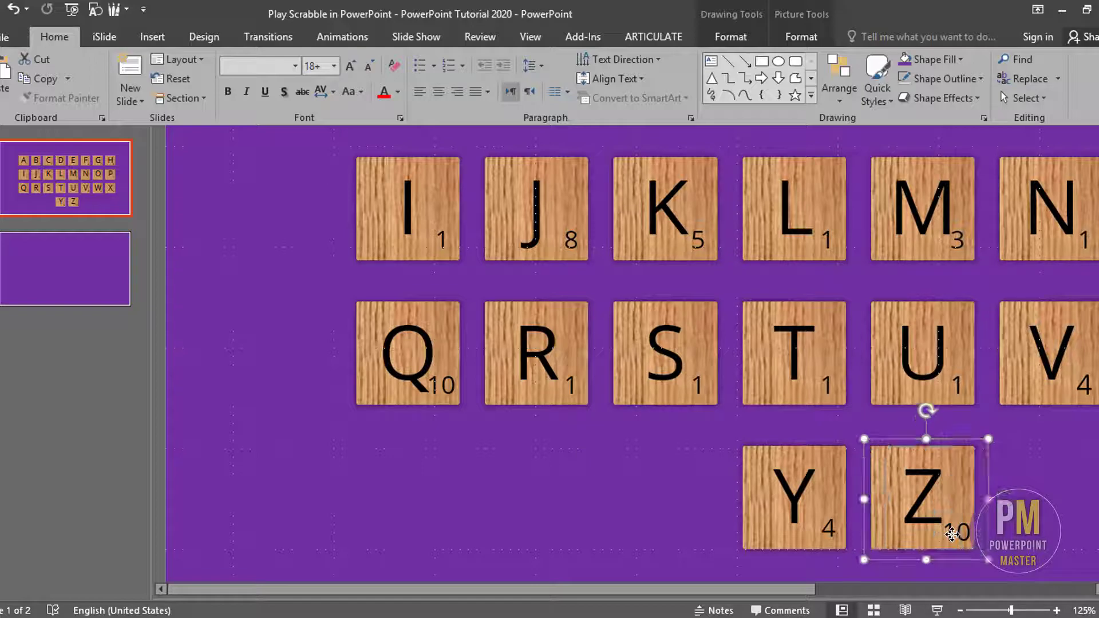
{"action": "scroll", "coordinate": [795, 499], "scroll_direction": "down", "scroll_amount": 5, "text": "ctrl"}
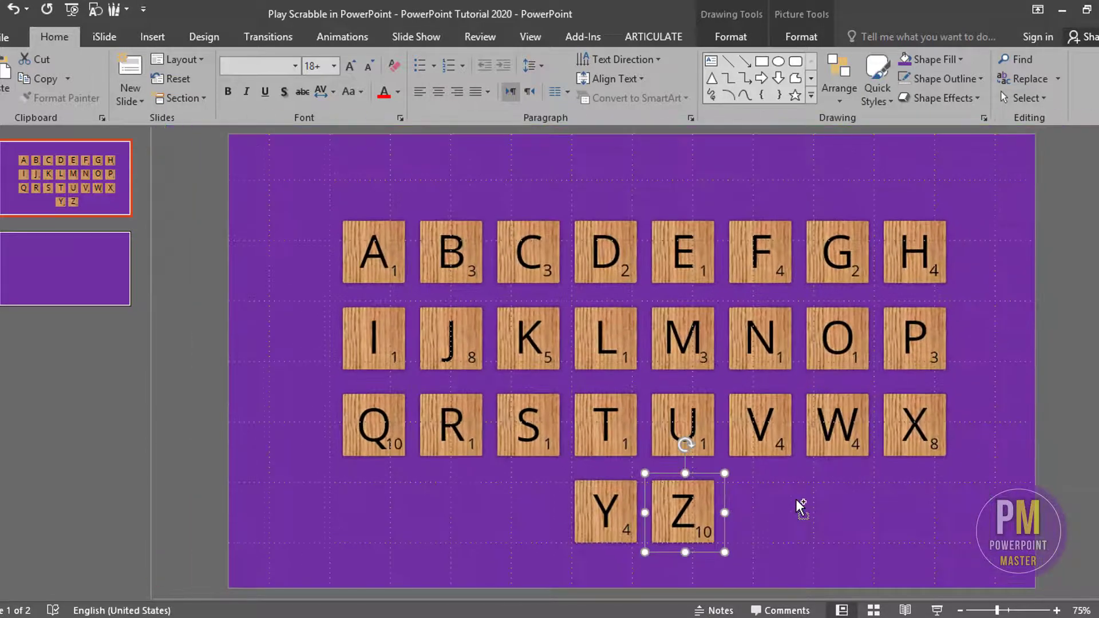
- Select the grouped P tile along with the O, W, E and R tiles
{"action": "left_click", "coordinate": [918, 350]}
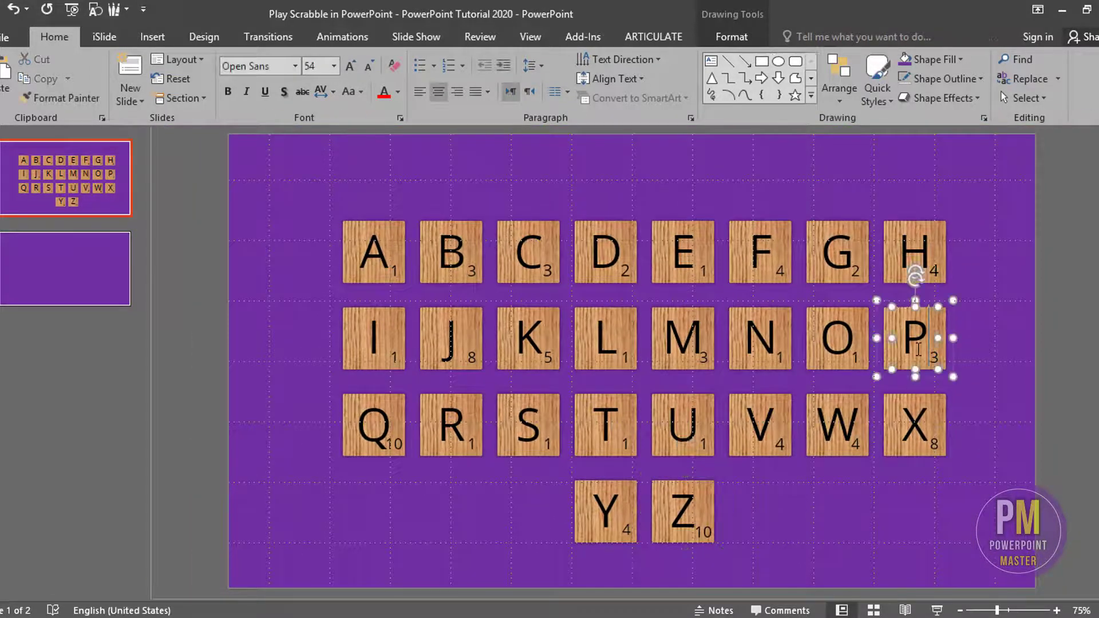
{"action": "left_click", "coordinate": [928, 383]}
{"action": "left_click", "coordinate": [925, 355]}
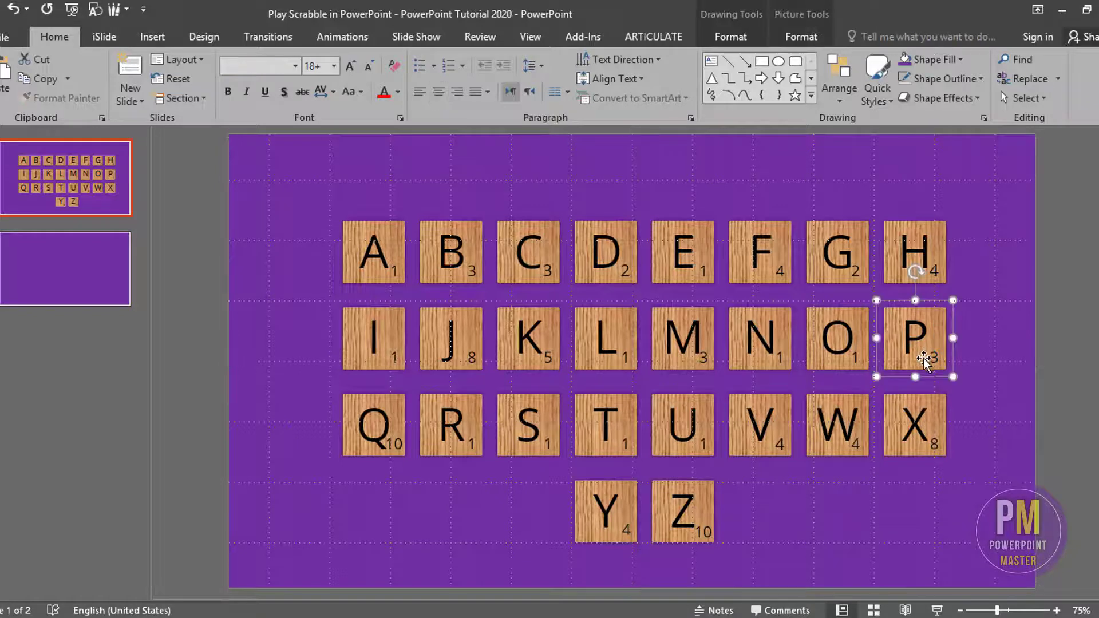
{"action": "left_click", "coordinate": [836, 359], "text": "shift"}
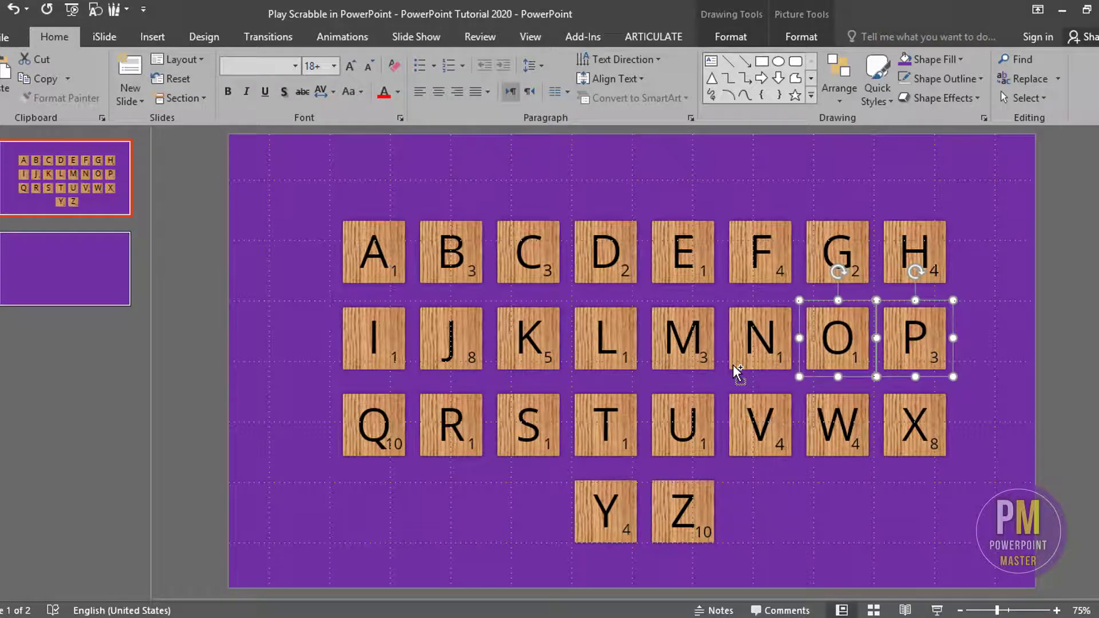
{"action": "left_click", "coordinate": [813, 427], "text": "shift"}
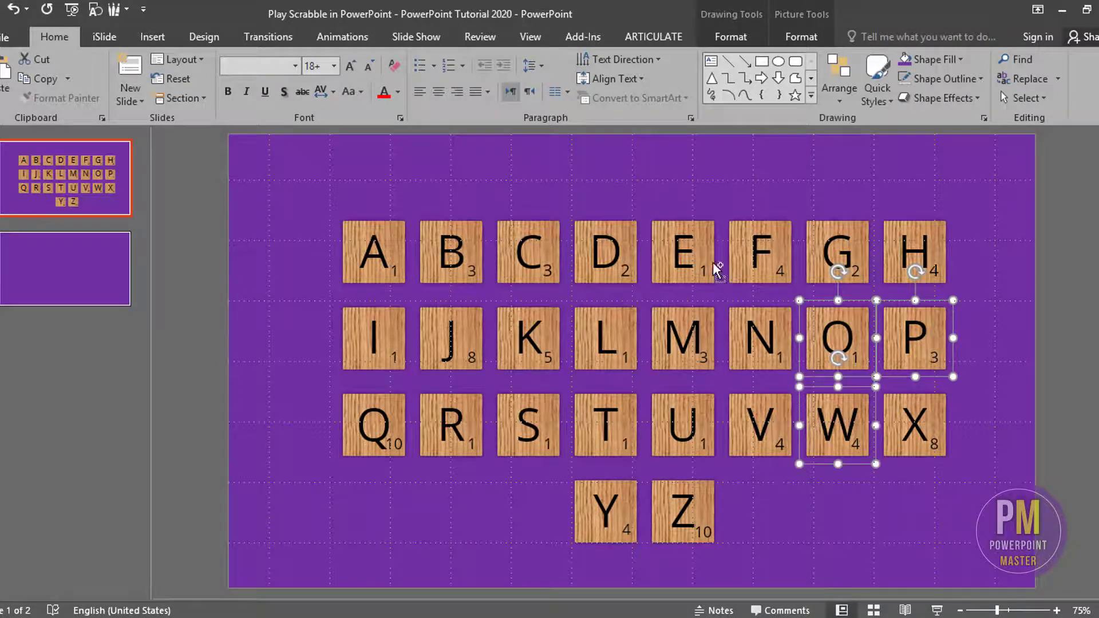
{"action": "left_click", "coordinate": [712, 265], "text": "shift"}
{"action": "left_click", "coordinate": [457, 430], "text": "shift"}
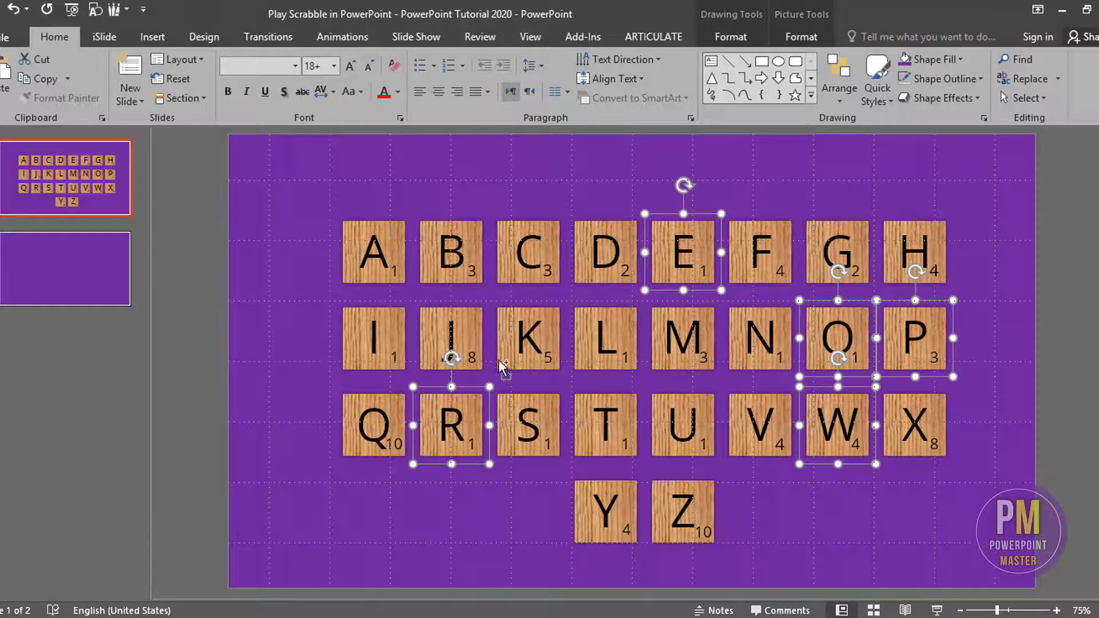
- Add tiles I, N, T, M, A and S to the tile selection
{"action": "left_click", "coordinate": [393, 337], "text": "shift"}
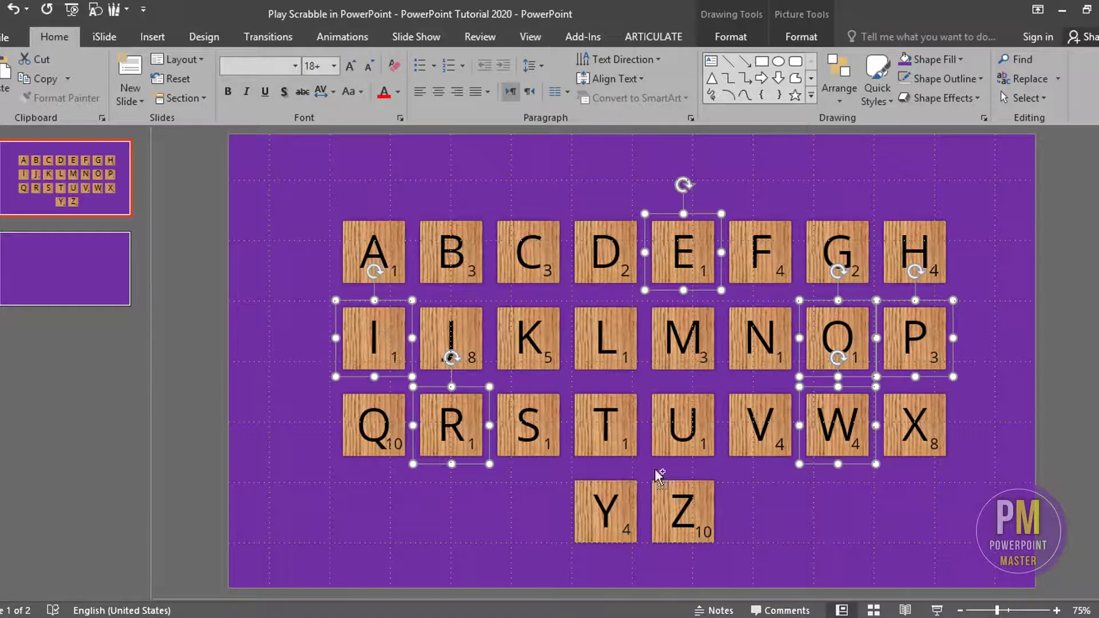
{"action": "left_click", "coordinate": [741, 366], "text": "shift"}
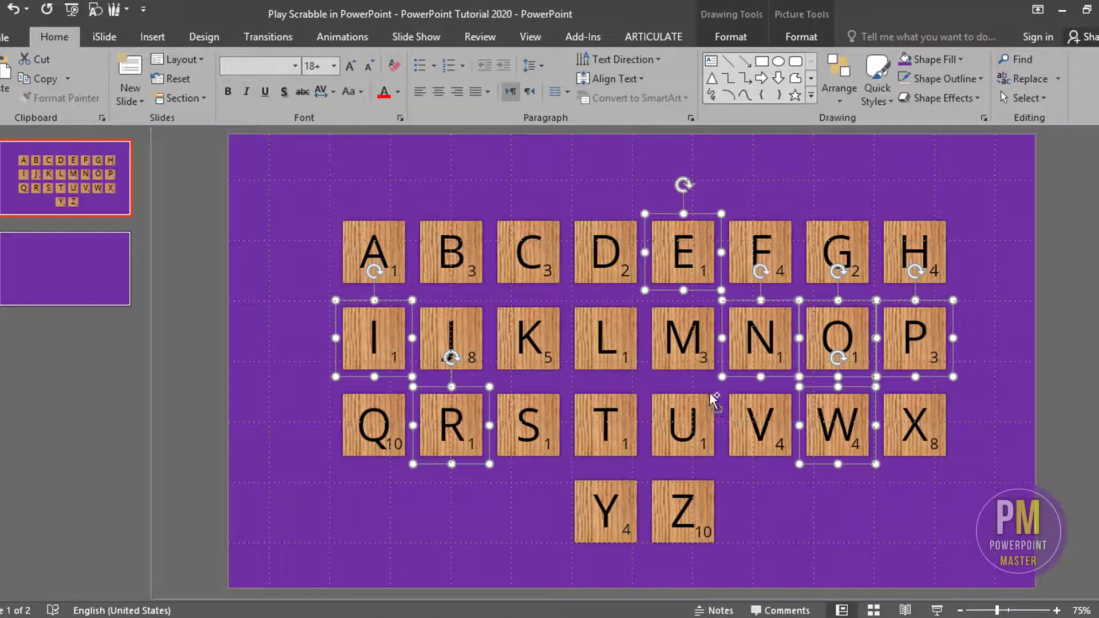
{"action": "left_click", "coordinate": [592, 434], "text": "shift"}
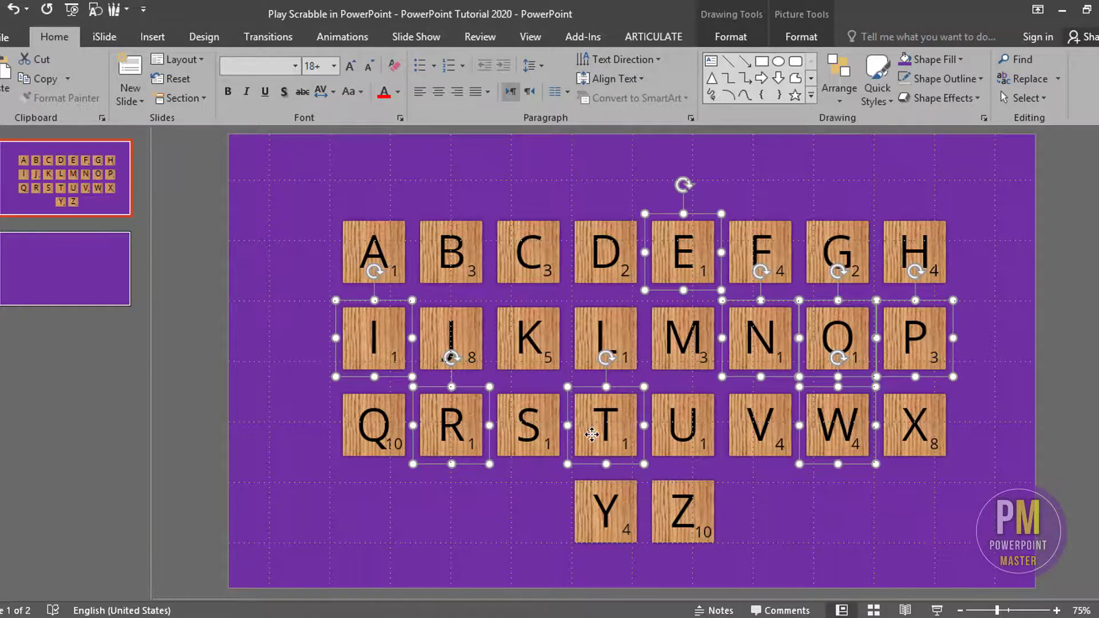
{"action": "left_click", "coordinate": [664, 365], "text": "shift"}
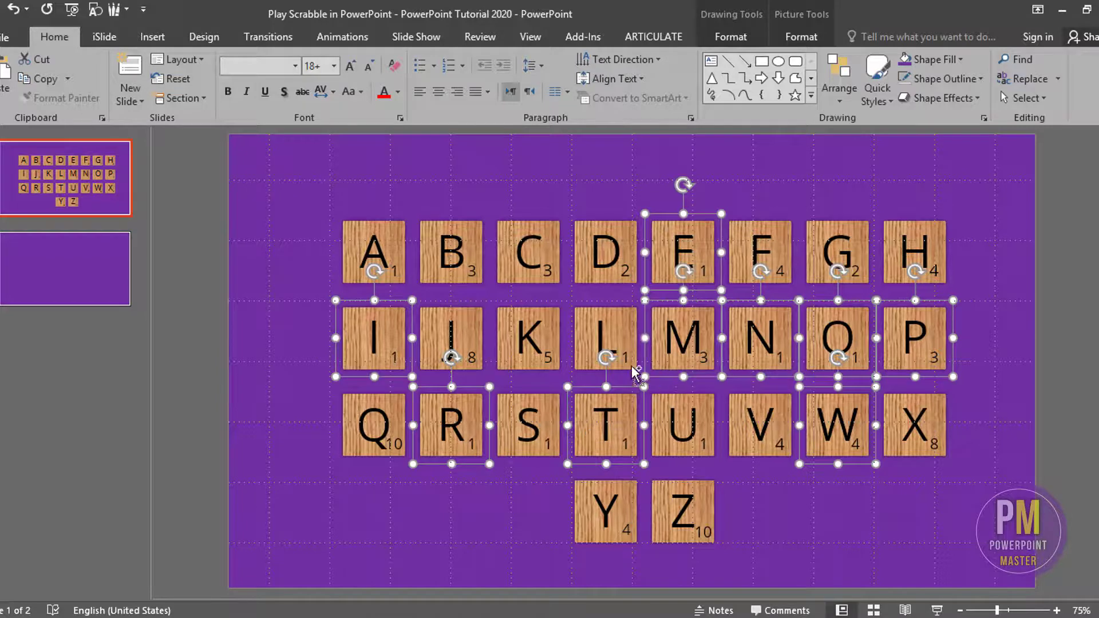
{"action": "left_click", "coordinate": [355, 274], "text": "shift"}
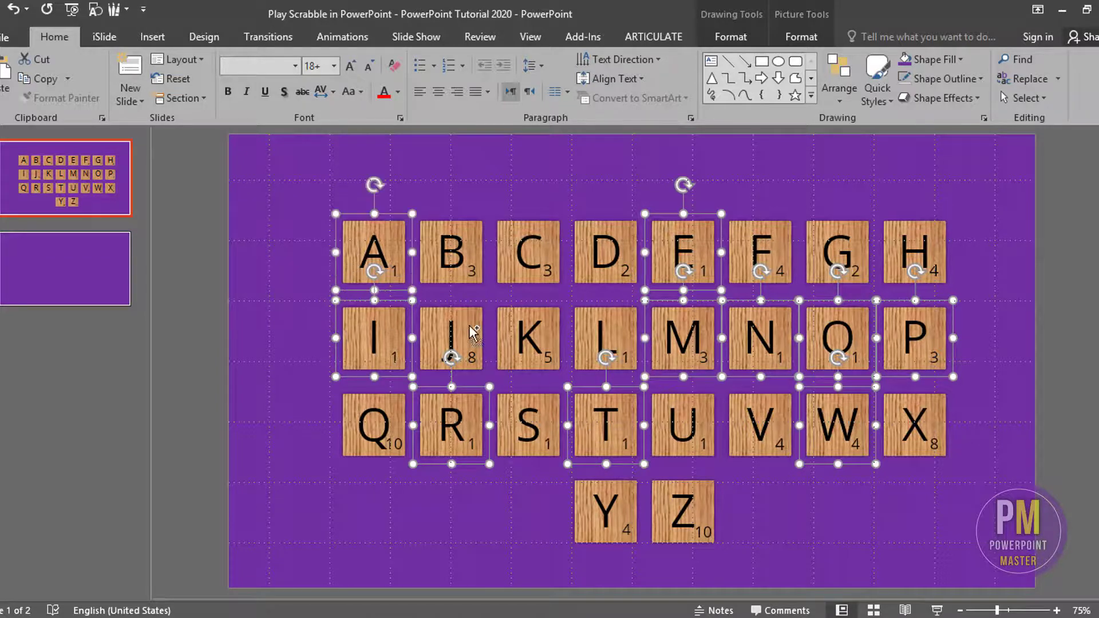
{"action": "left_click", "coordinate": [506, 429], "text": "shift"}
{"action": "left_click", "coordinate": [593, 453], "text": "shift"}
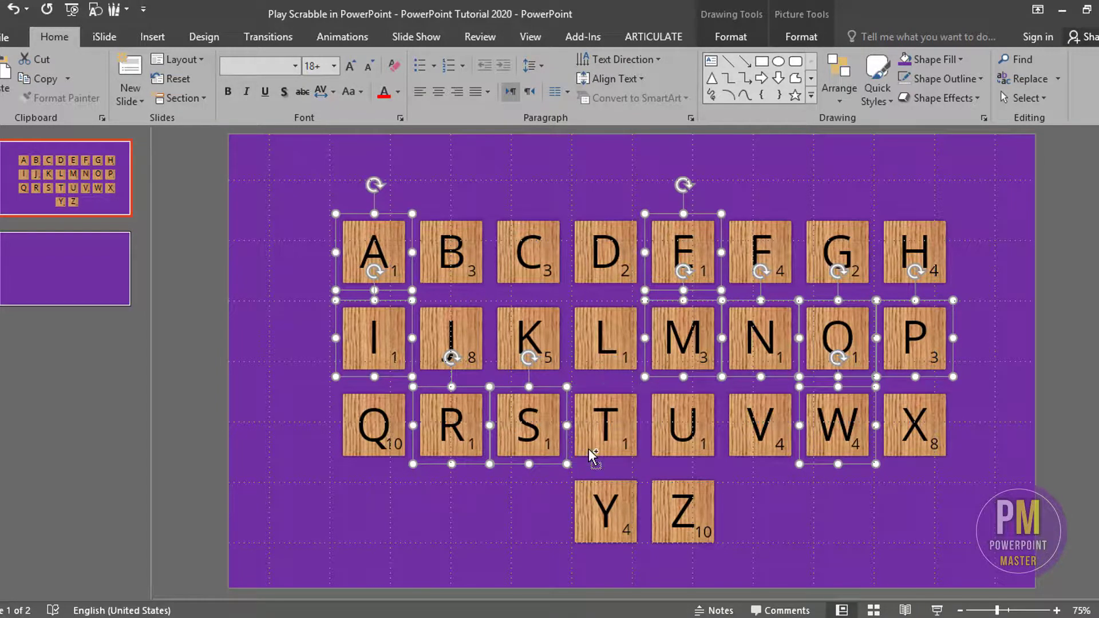
{"action": "left_click", "coordinate": [590, 451], "text": "shift"}
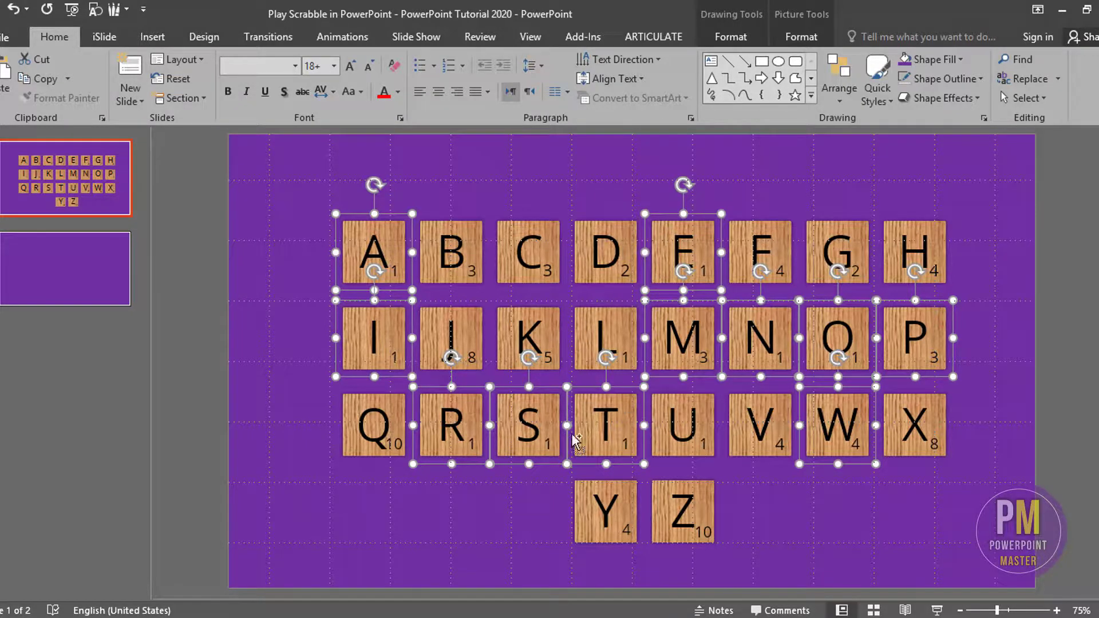
- Paste the eight copied tiles I, R, S, T, M, N, W, P onto the blank second slide
{"action": "left_click", "coordinate": [43, 275]}
{"action": "key", "text": "ctrl+v"}
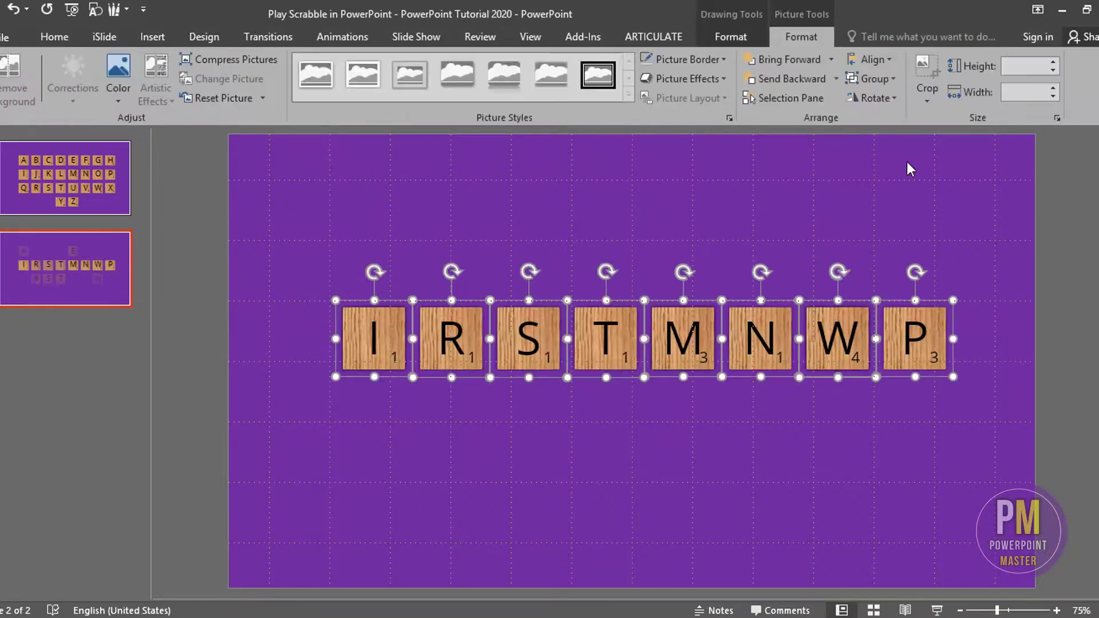
{"action": "left_click", "coordinate": [928, 382]}
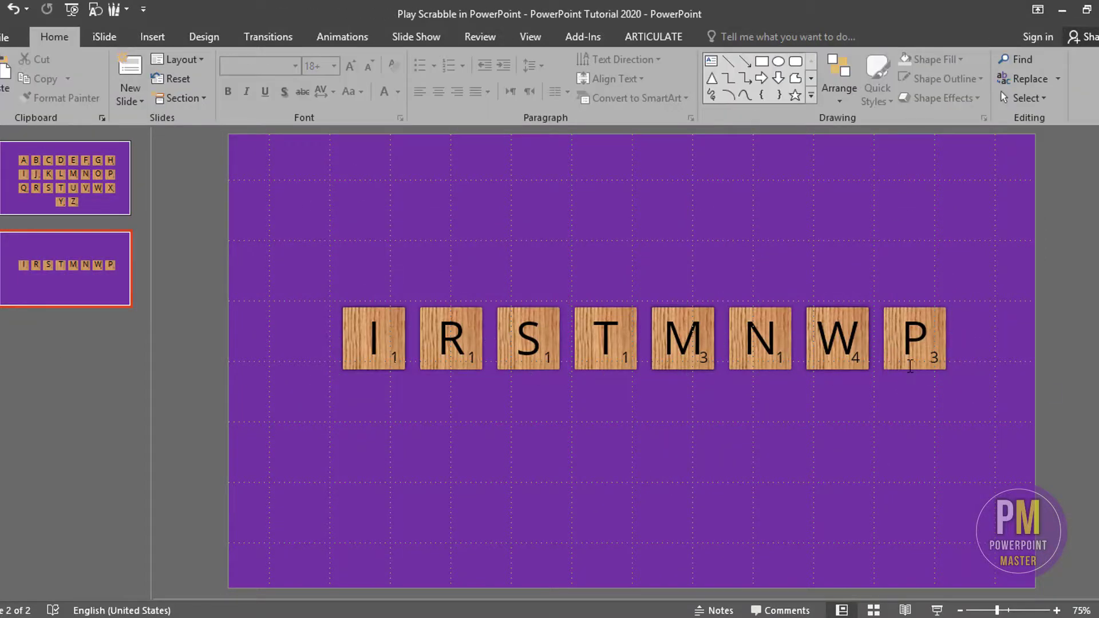